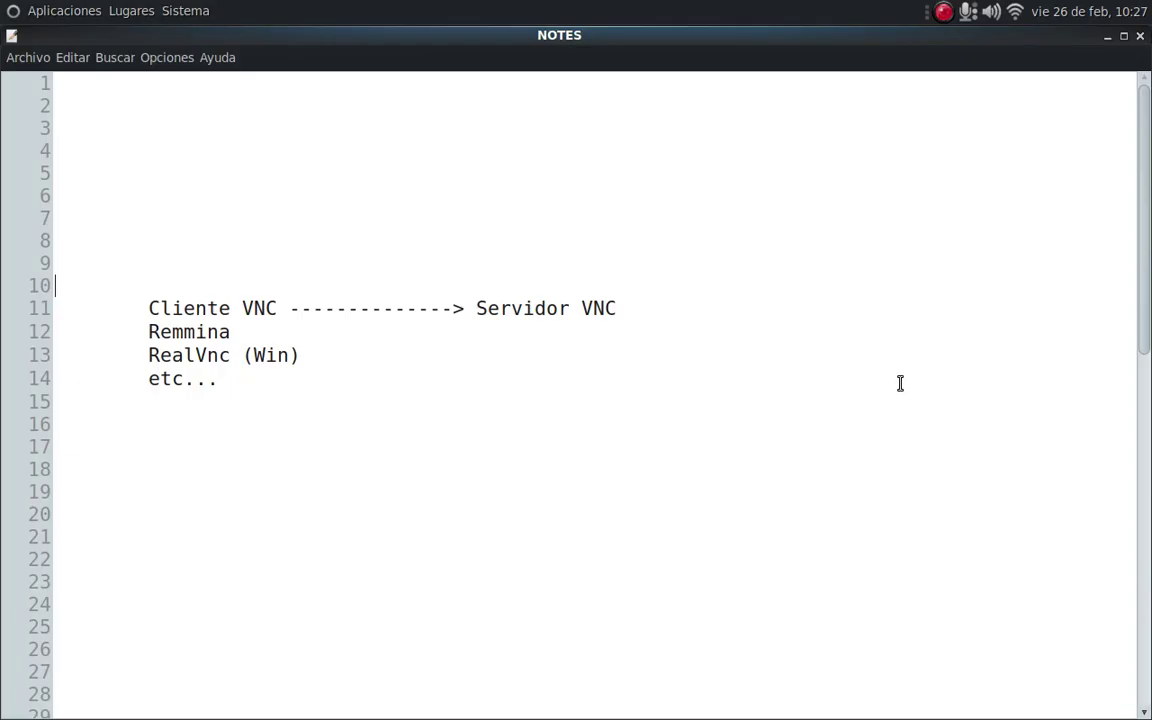
Switch between the NOTES document and the Void desktop, ending back on the NOTES document.
drag(121, 255, 353, 404)
click(353, 404)
click(183, 282)
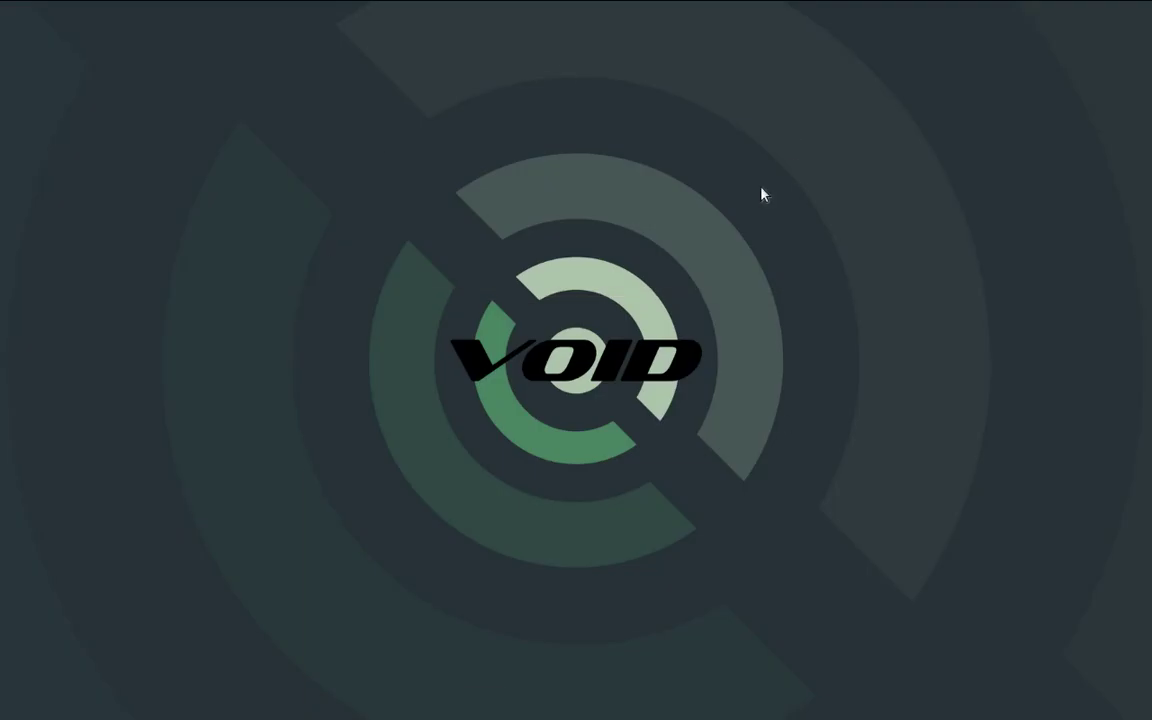
key(alt+Tab)
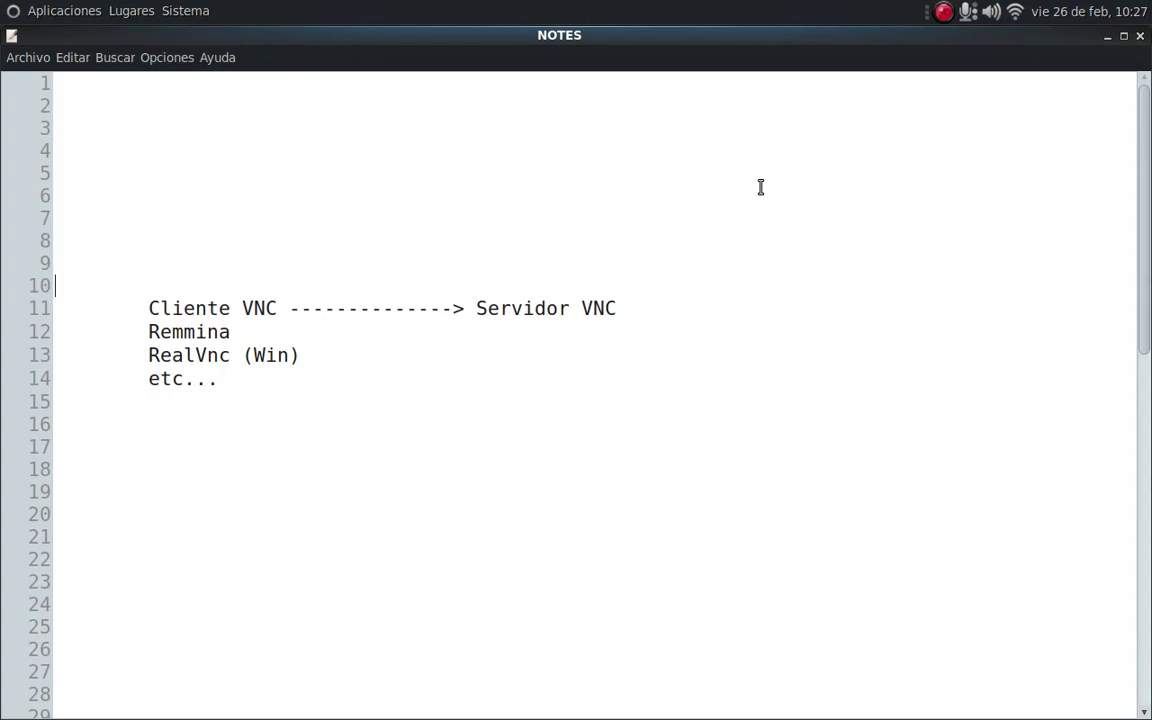
key(alt+Tab)
key(alt+Tab)
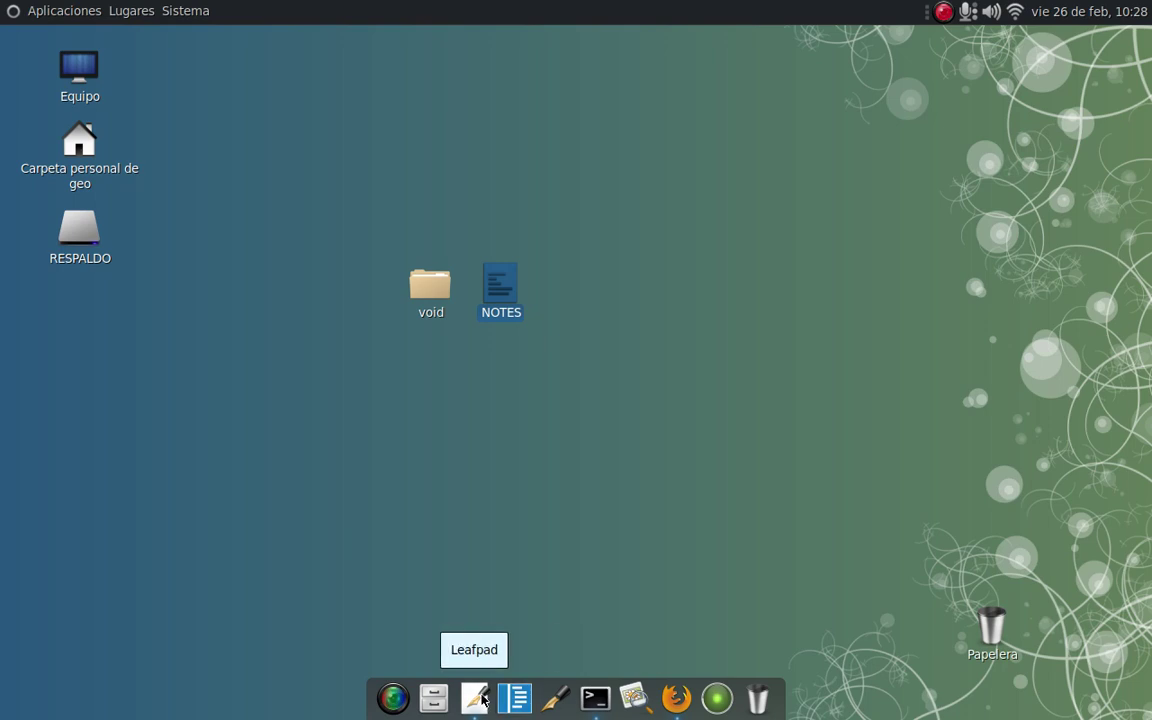
click(480, 697)
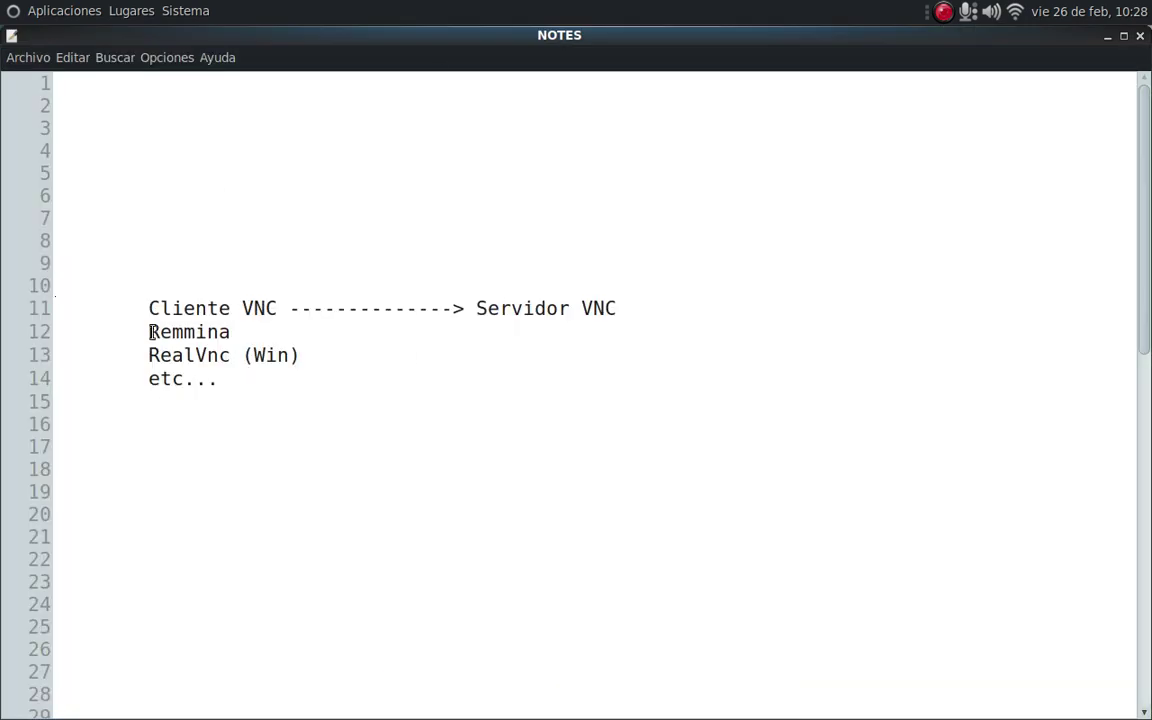
Examine the notes diagram: the Cliente VNC side with Remmina and RealVnc (Win), and the Servidor VNC side.
drag(146, 308, 277, 310)
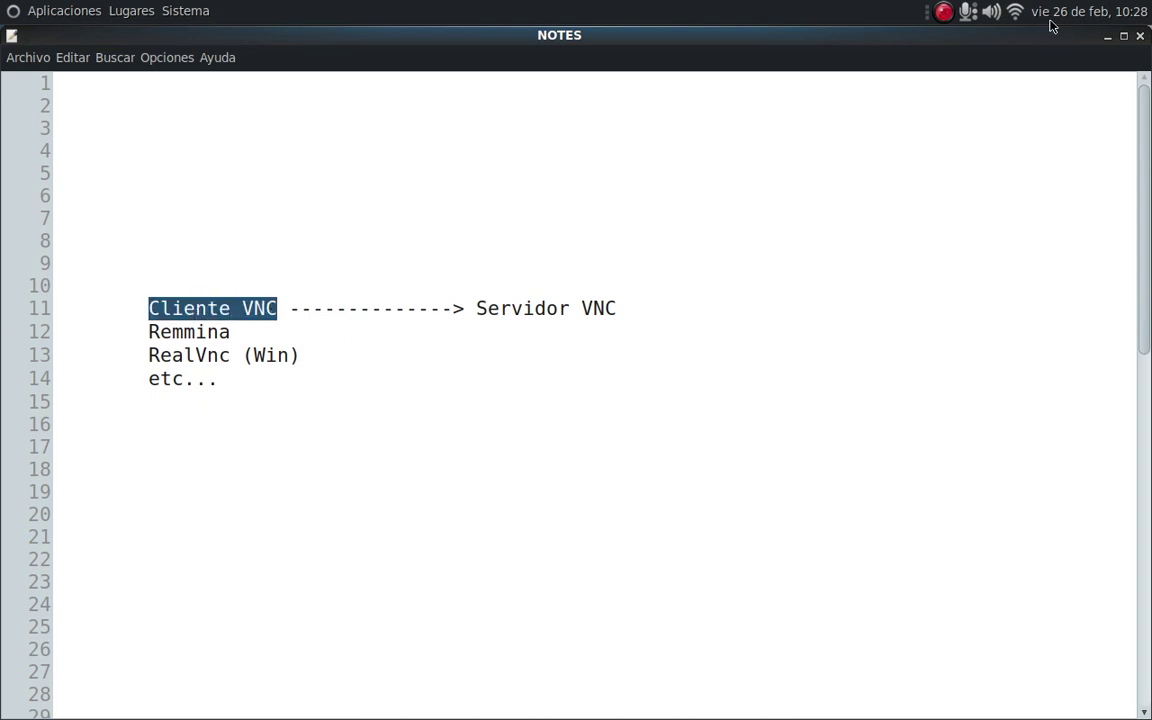
drag(478, 308, 617, 310)
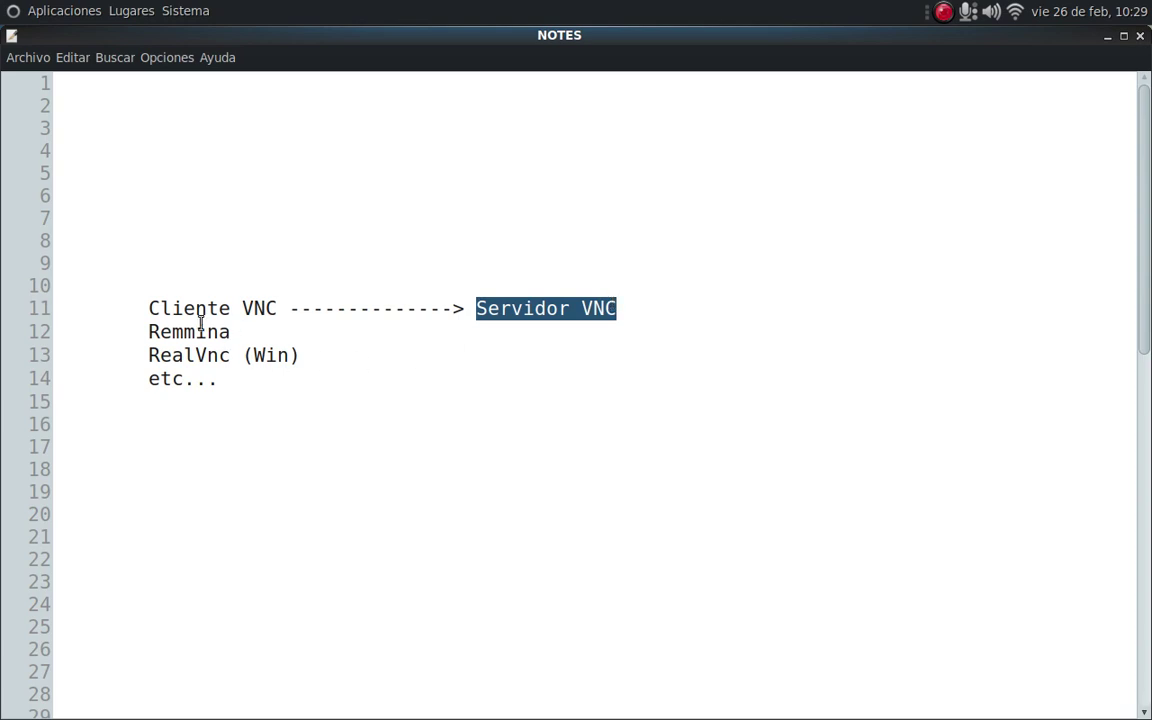
click(145, 308)
drag(145, 308, 277, 308)
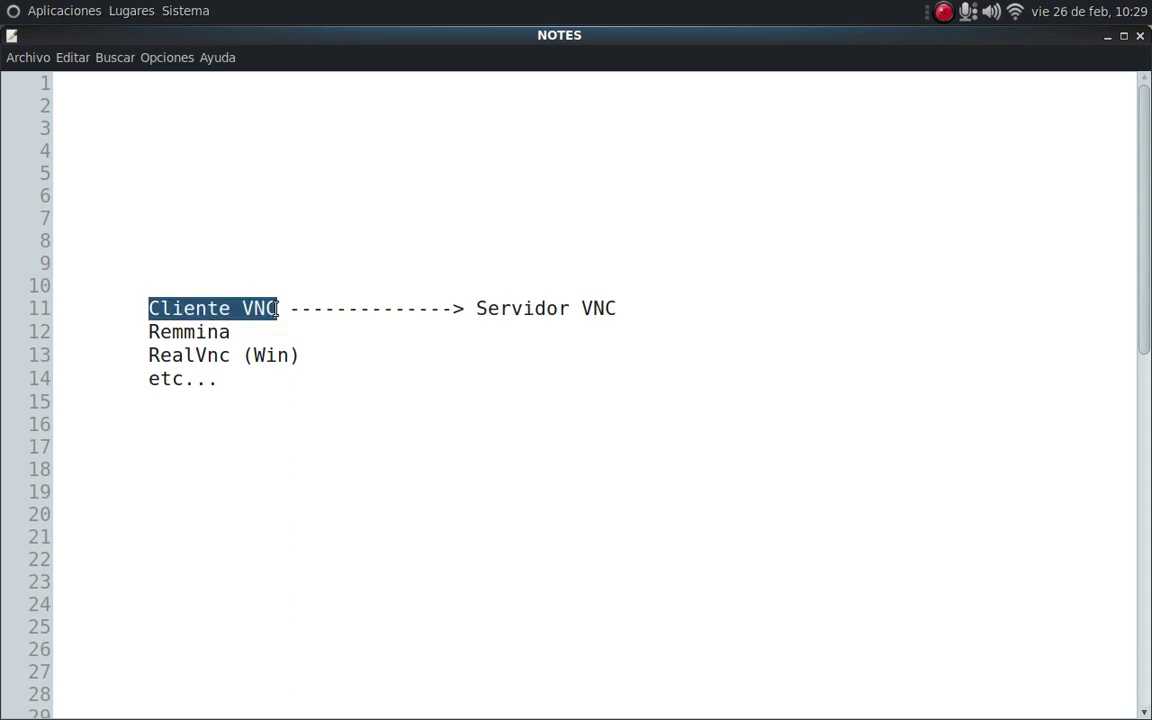
click(243, 308)
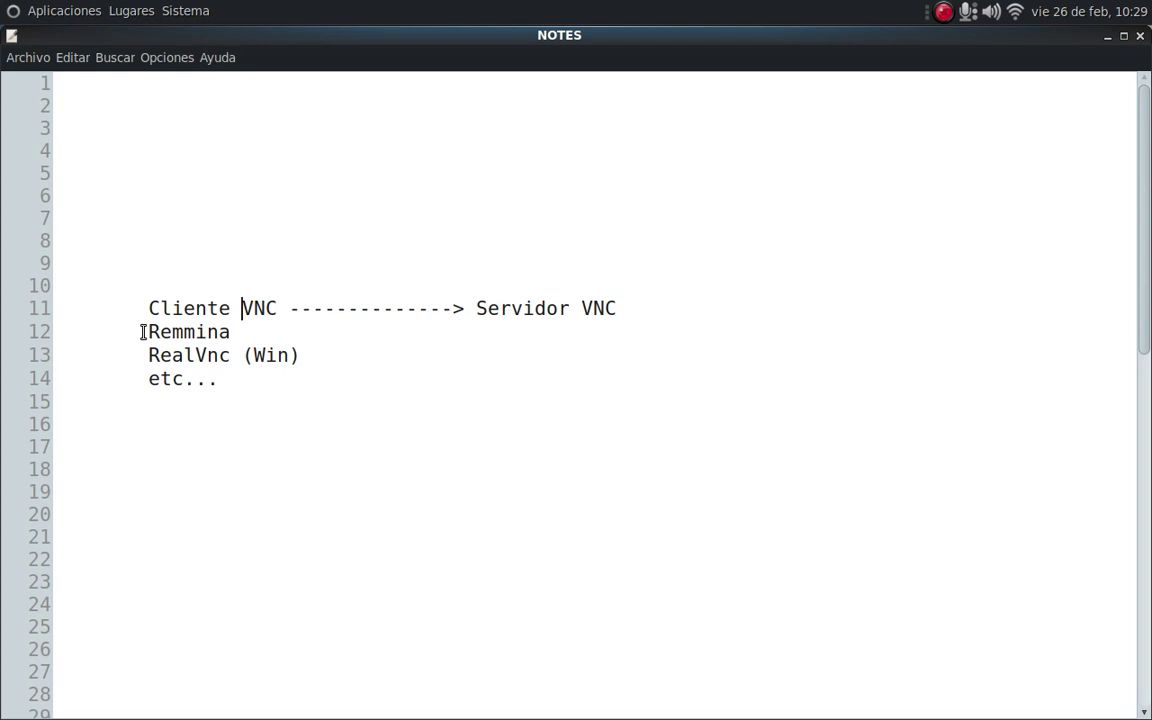
double_click(211, 331)
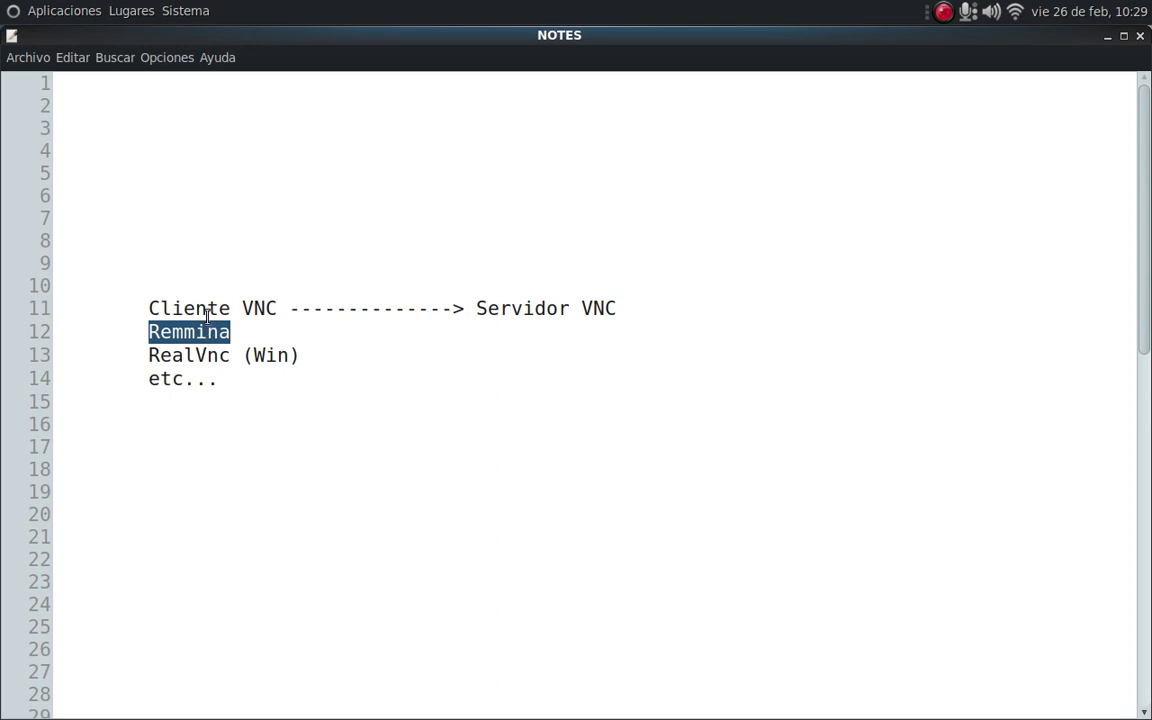
drag(144, 311, 266, 311)
double_click(211, 330)
click(180, 354)
drag(148, 309, 236, 332)
click(231, 355)
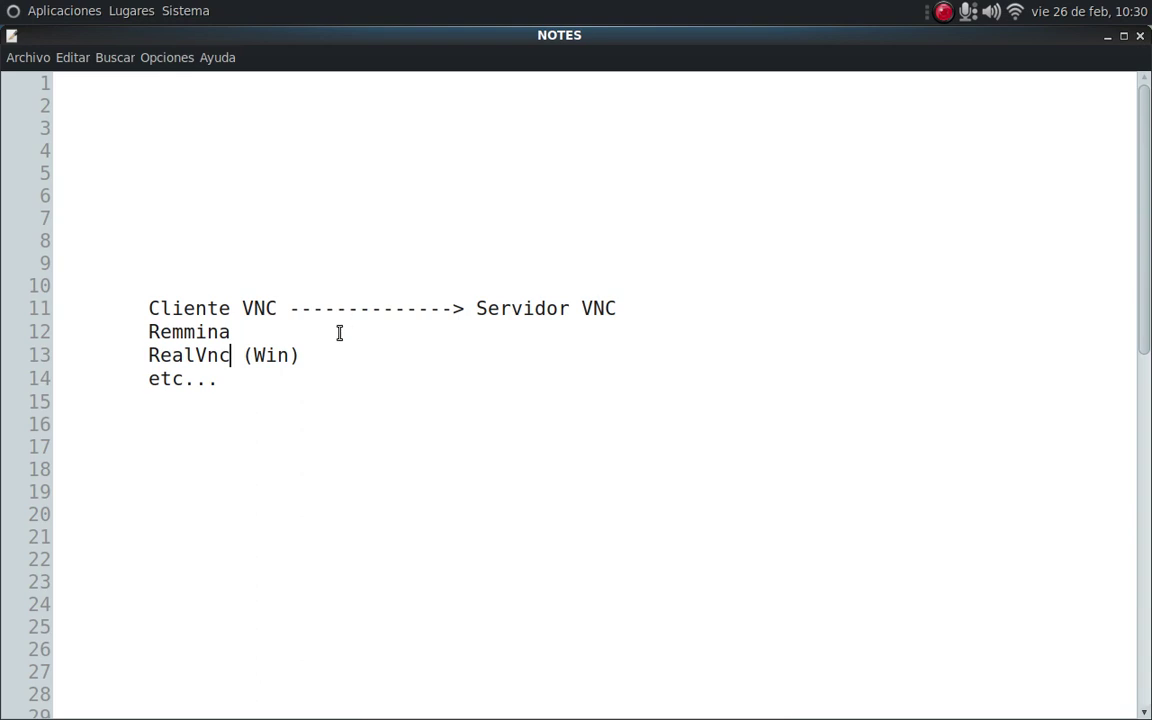
double_click(184, 358)
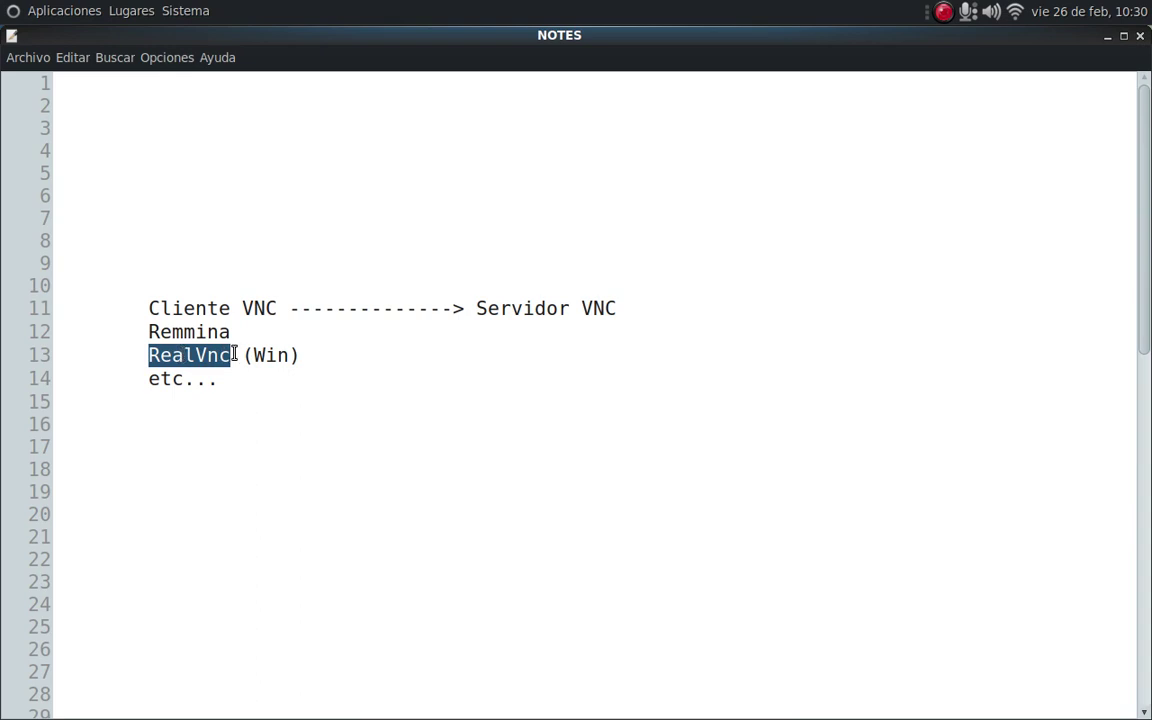
click(204, 358)
drag(148, 355, 313, 360)
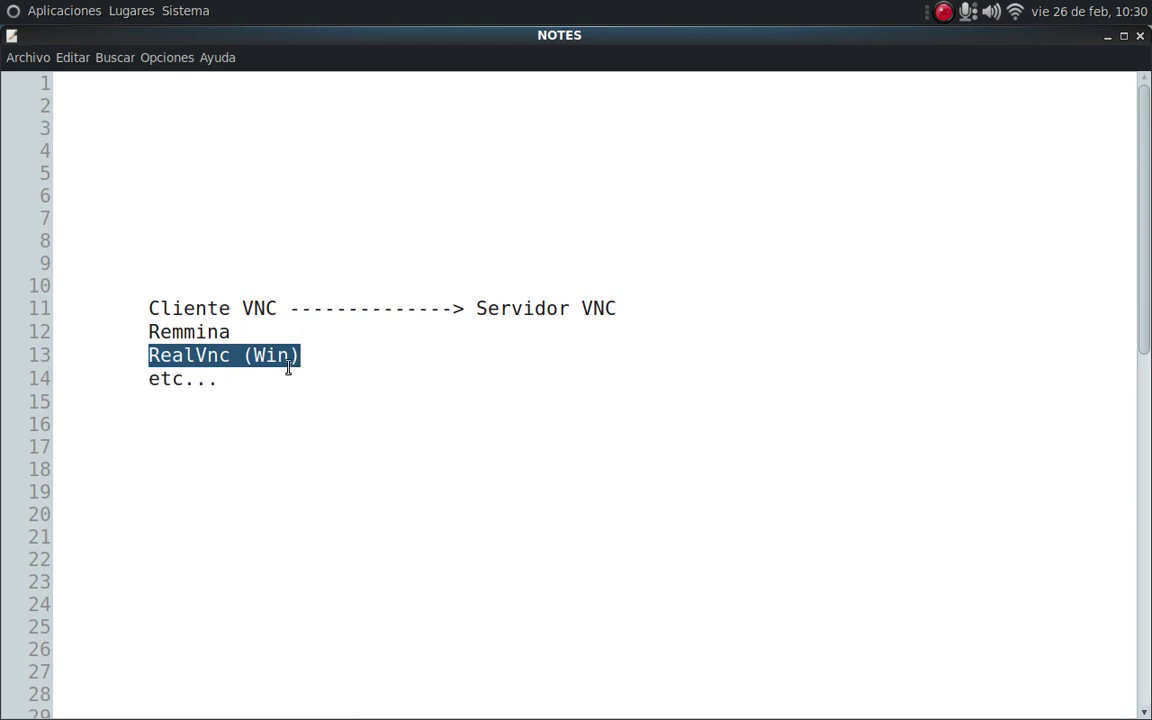
click(173, 331)
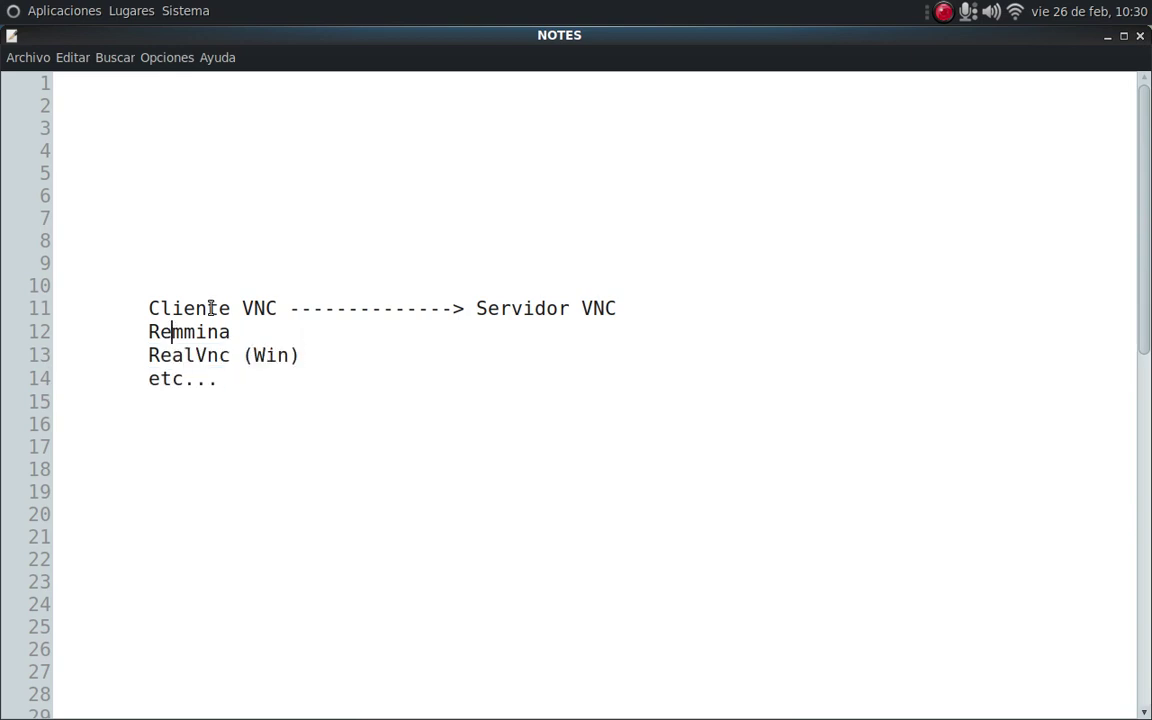
drag(141, 303, 279, 308)
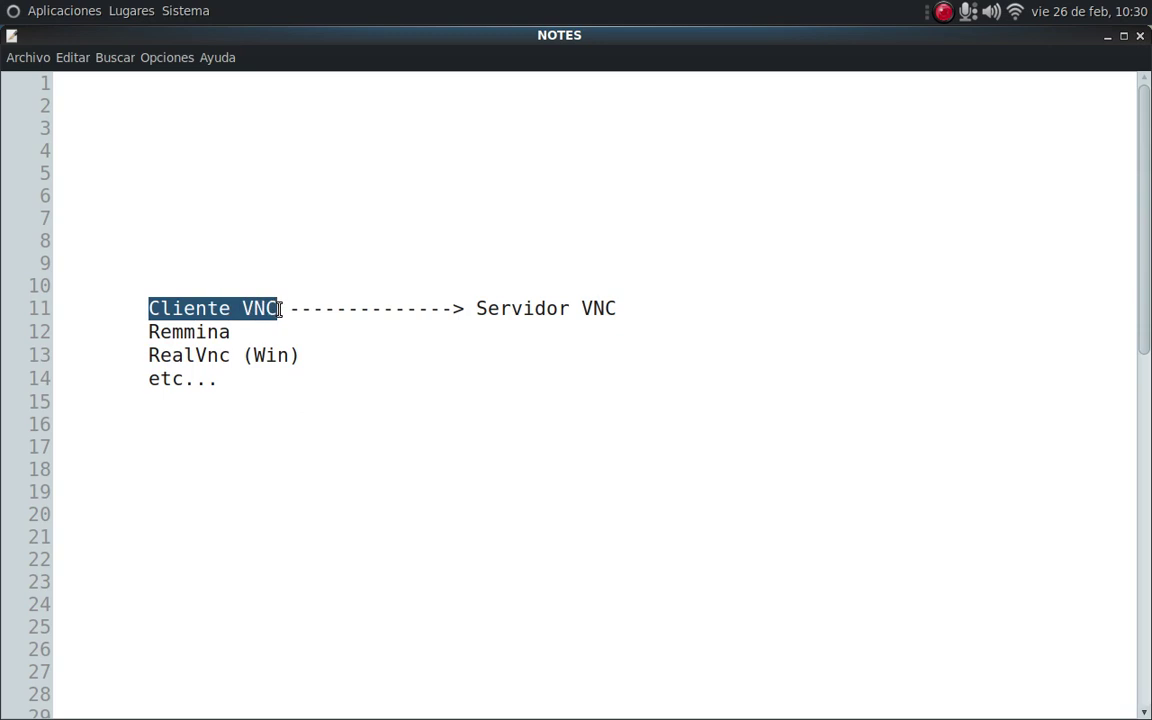
click(171, 328)
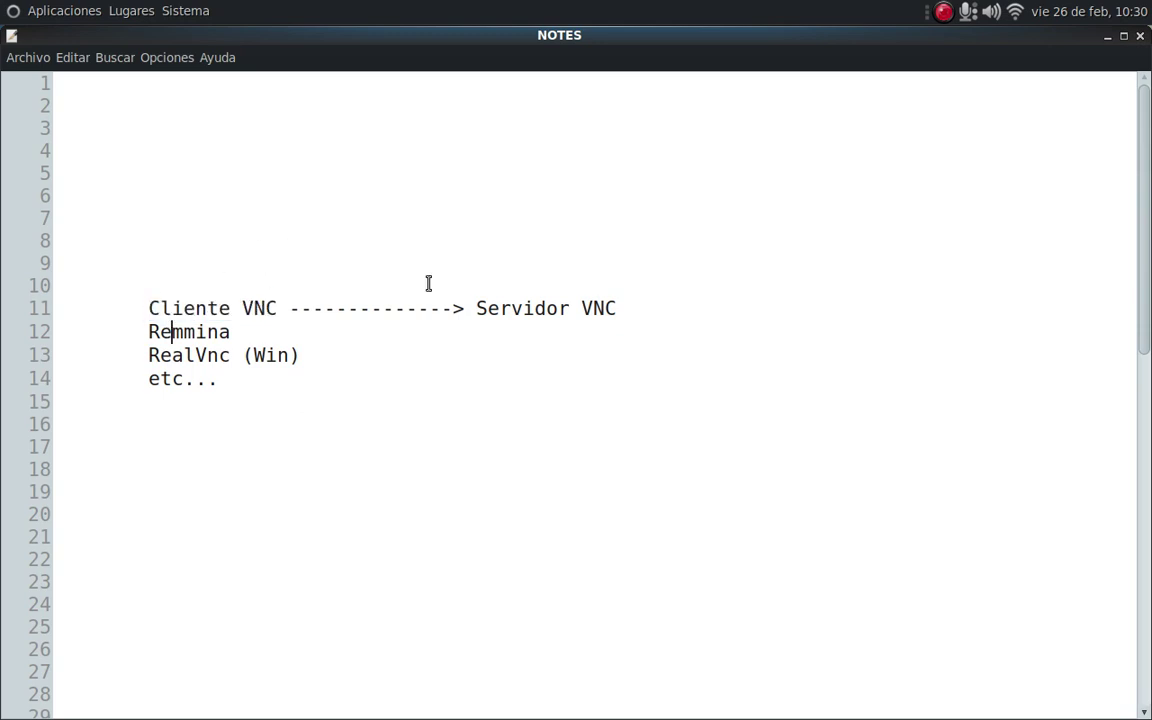
drag(476, 308, 679, 310)
click(680, 310)
drag(476, 308, 680, 305)
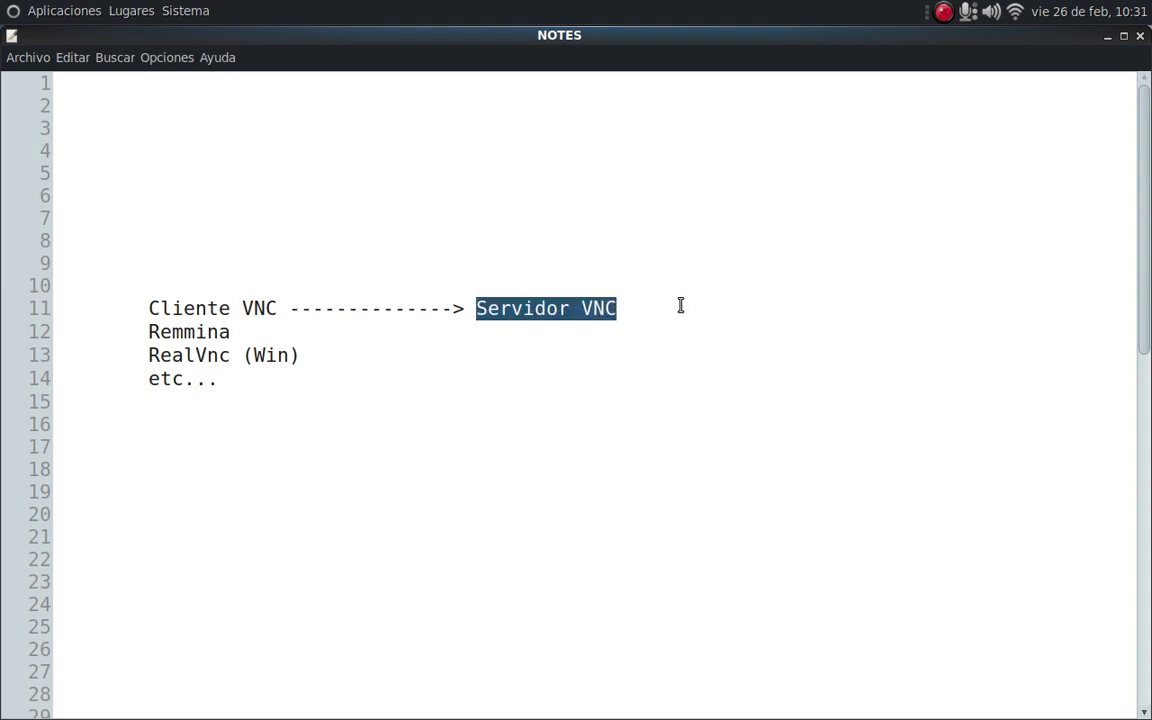
click(612, 309)
drag(476, 308, 632, 316)
click(651, 310)
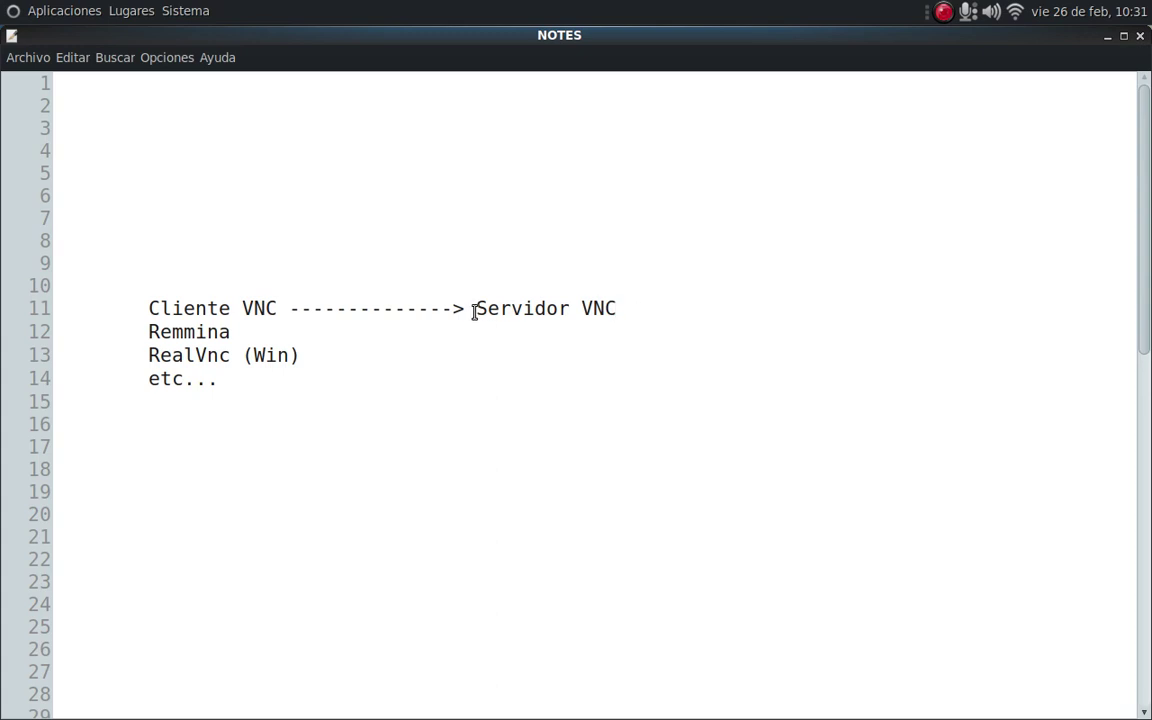
Add the entry x11vnc on line 12, aligned beneath Servidor VNC.
drag(472, 310, 677, 314)
click(677, 314)
key(Tab)
key(Tab)
key(Tab)
key(Tab)
key(BackSpace)
text(x11)
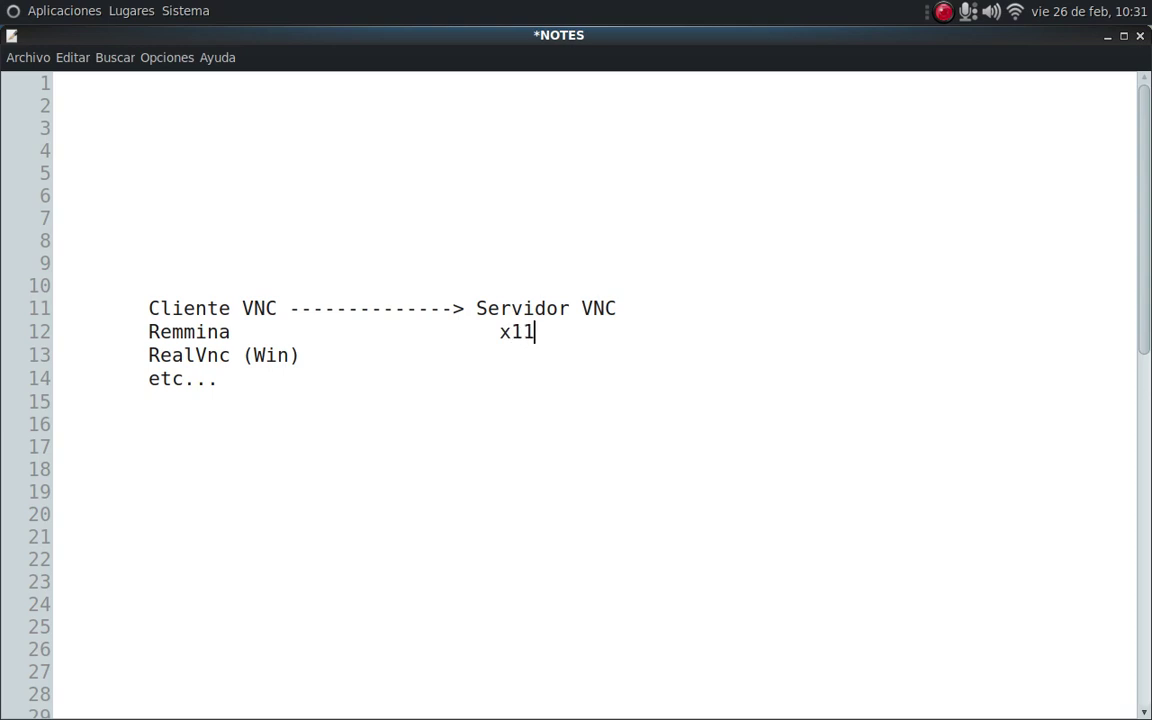
text(vnc)
double_click(519, 331)
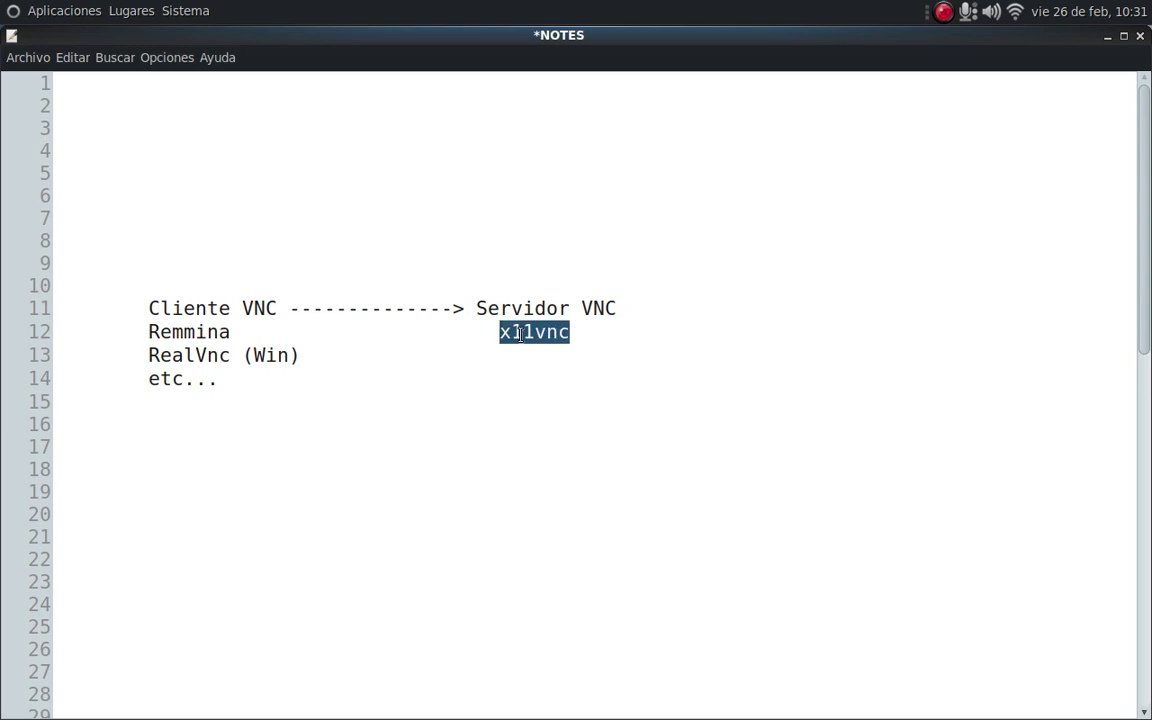
drag(474, 309, 623, 309)
click(594, 326)
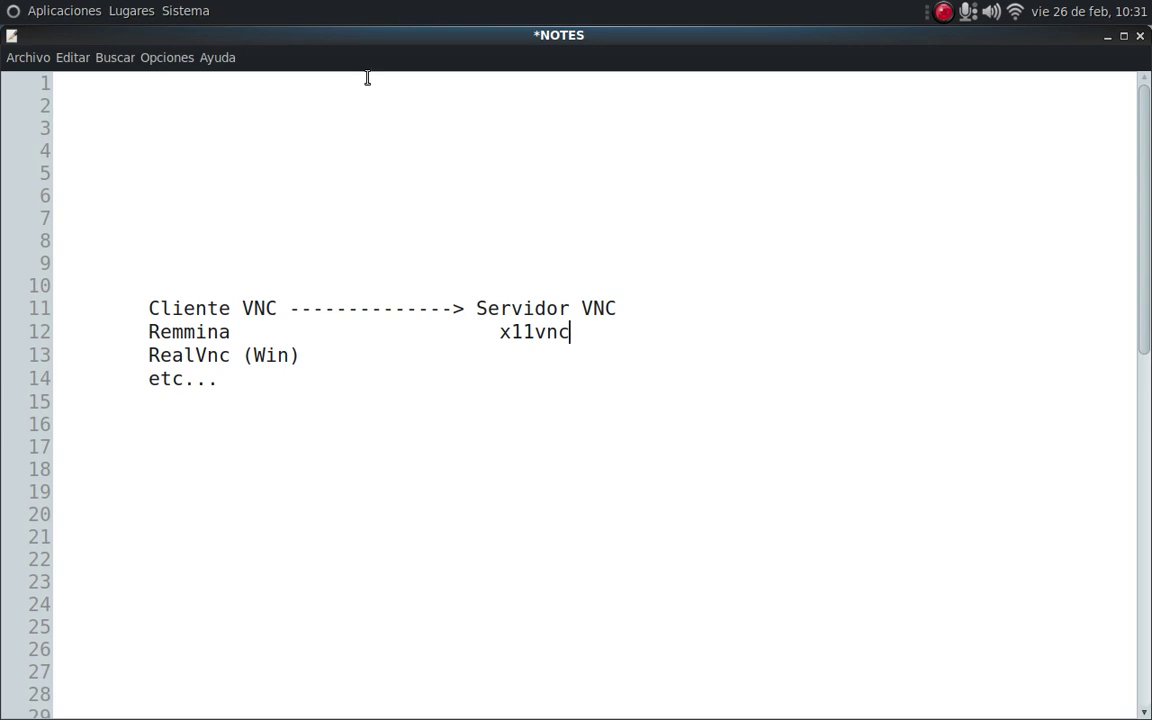
View the desktop, then return to the notes and review the Servidor VNC heading and its x11vnc entry.
key(ctrl+alt+d)
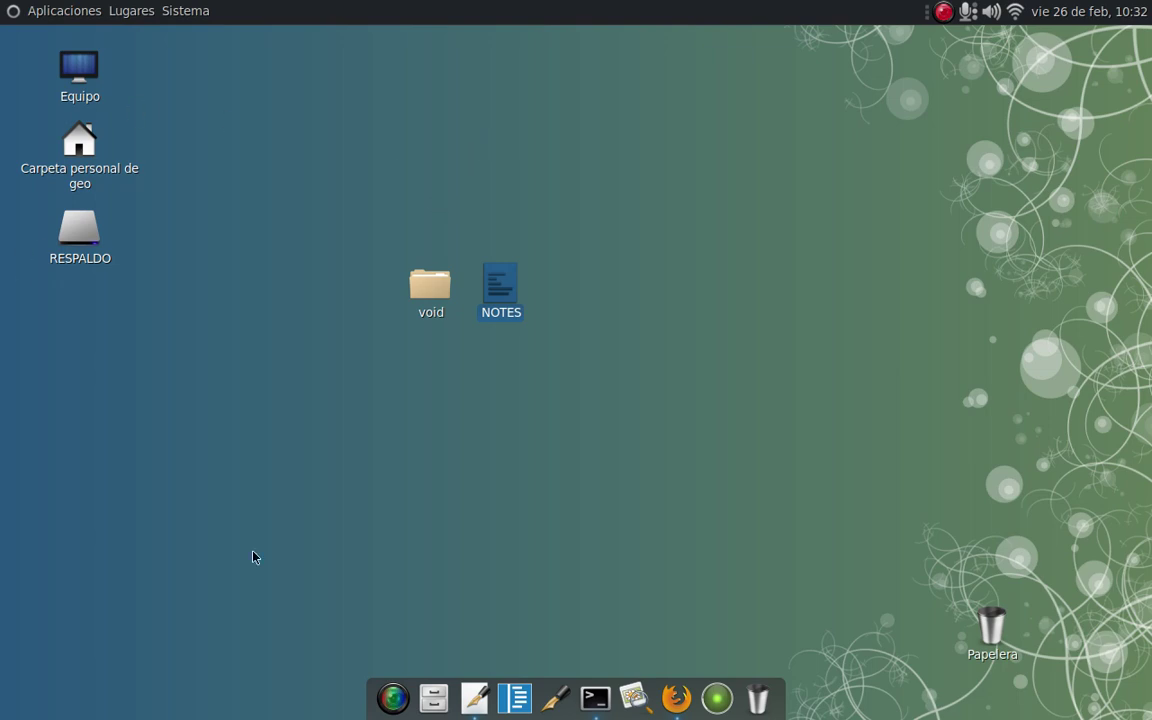
click(476, 700)
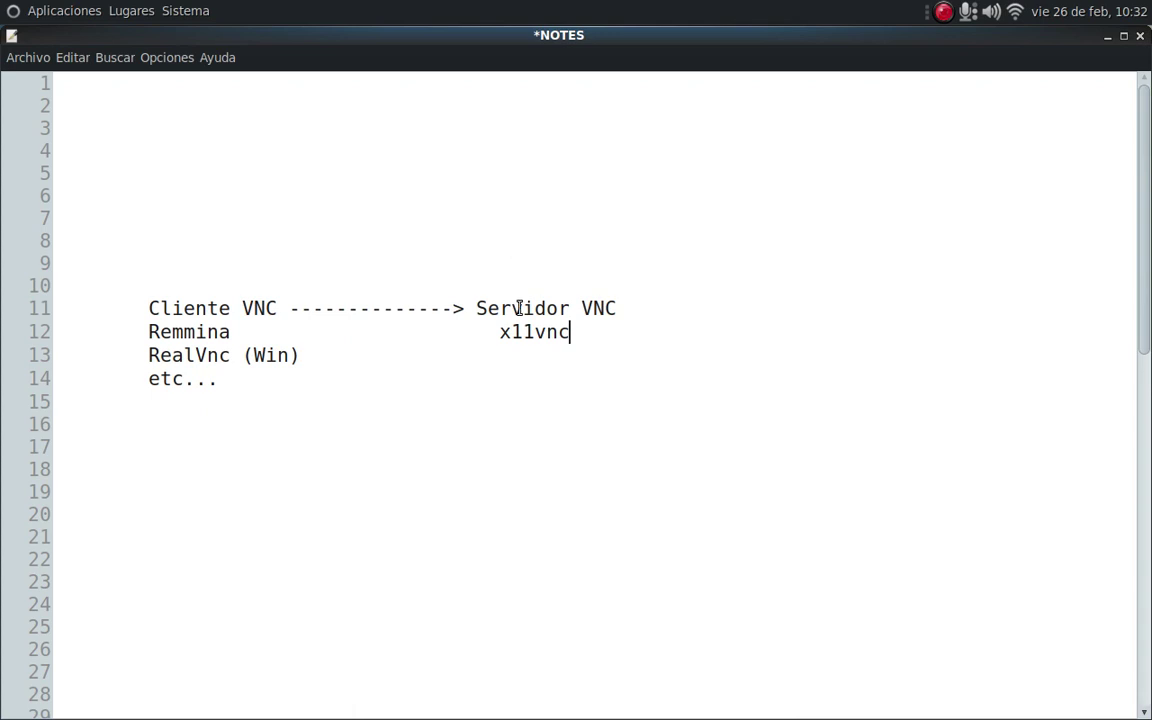
triple_click(532, 335)
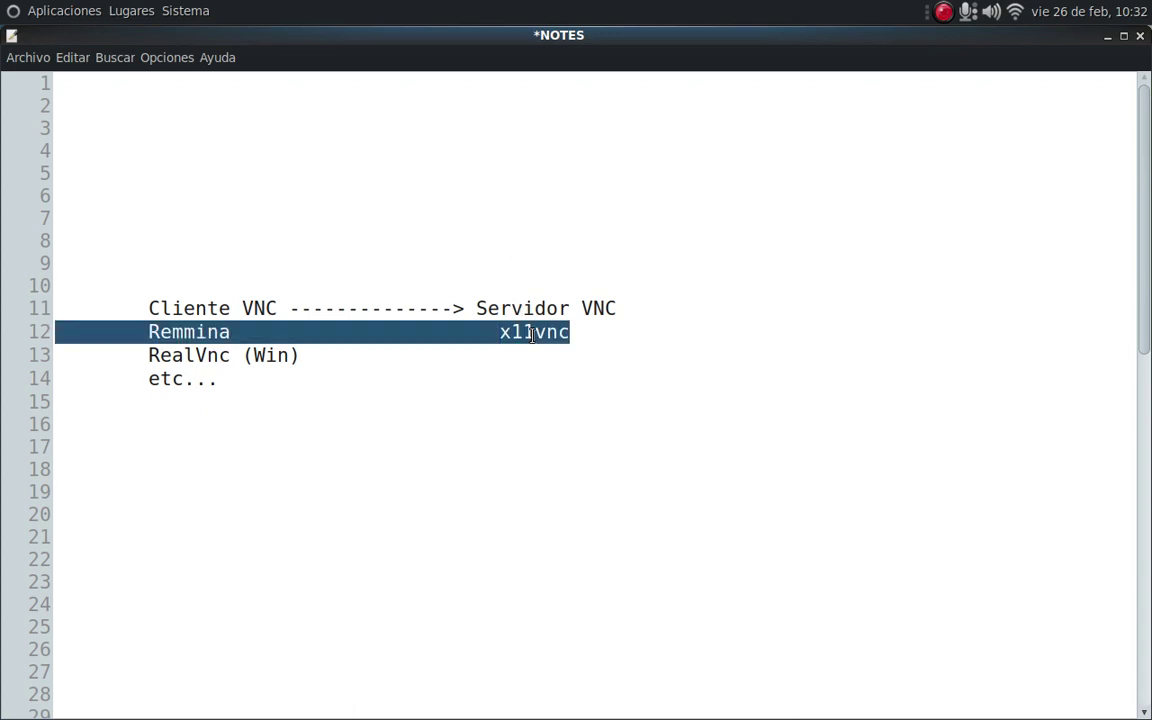
click(532, 334)
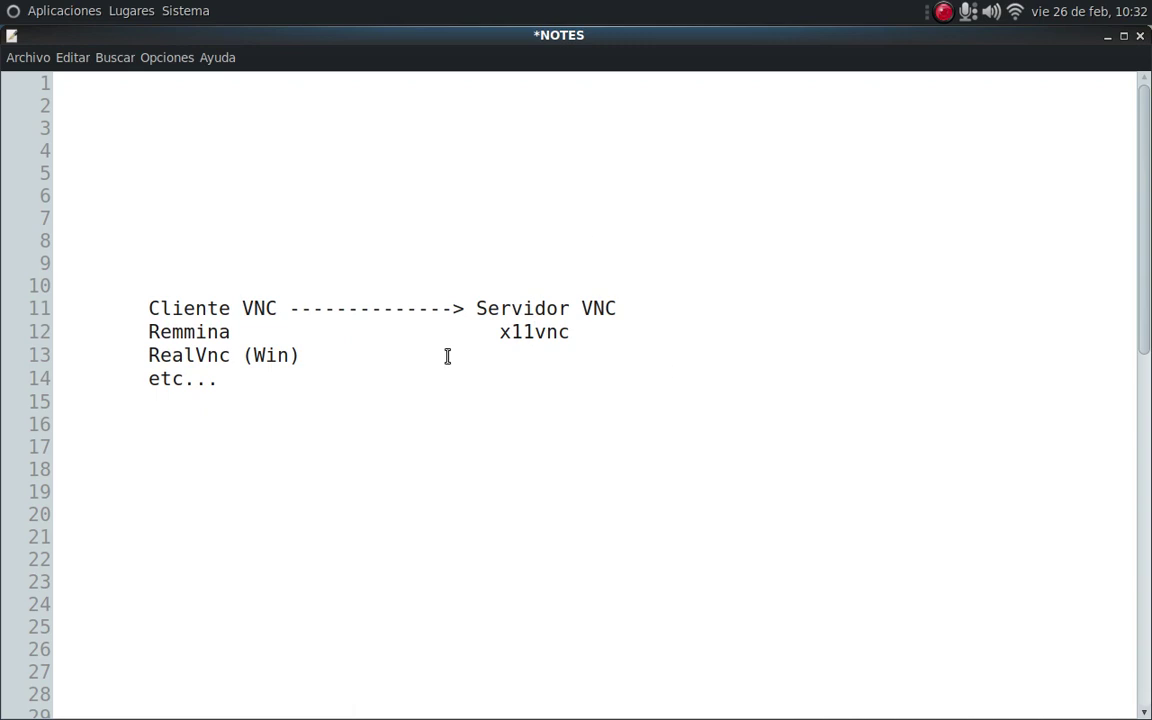
double_click(478, 309)
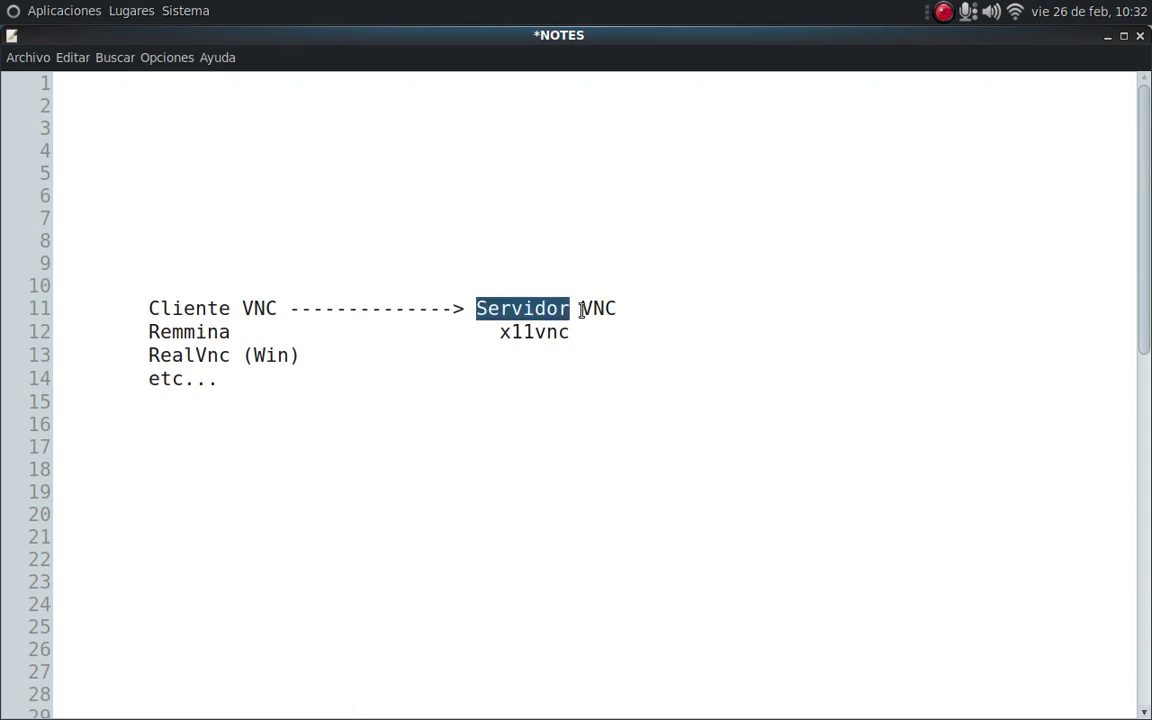
drag(582, 310, 613, 310)
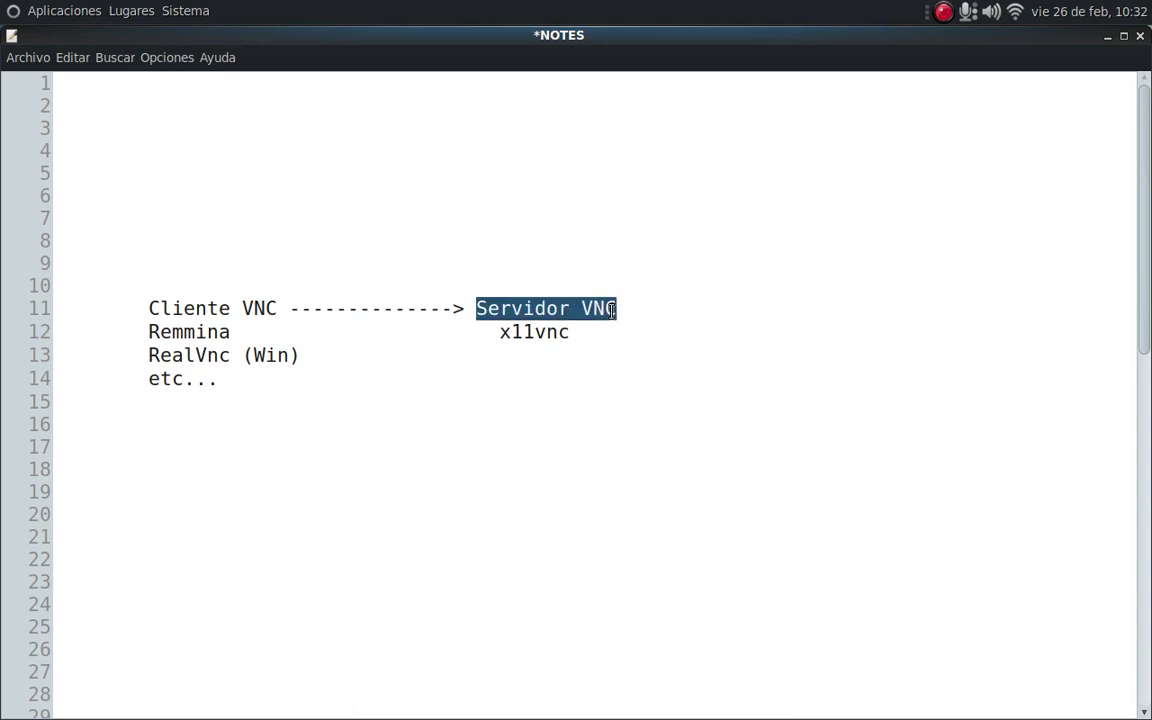
click(546, 308)
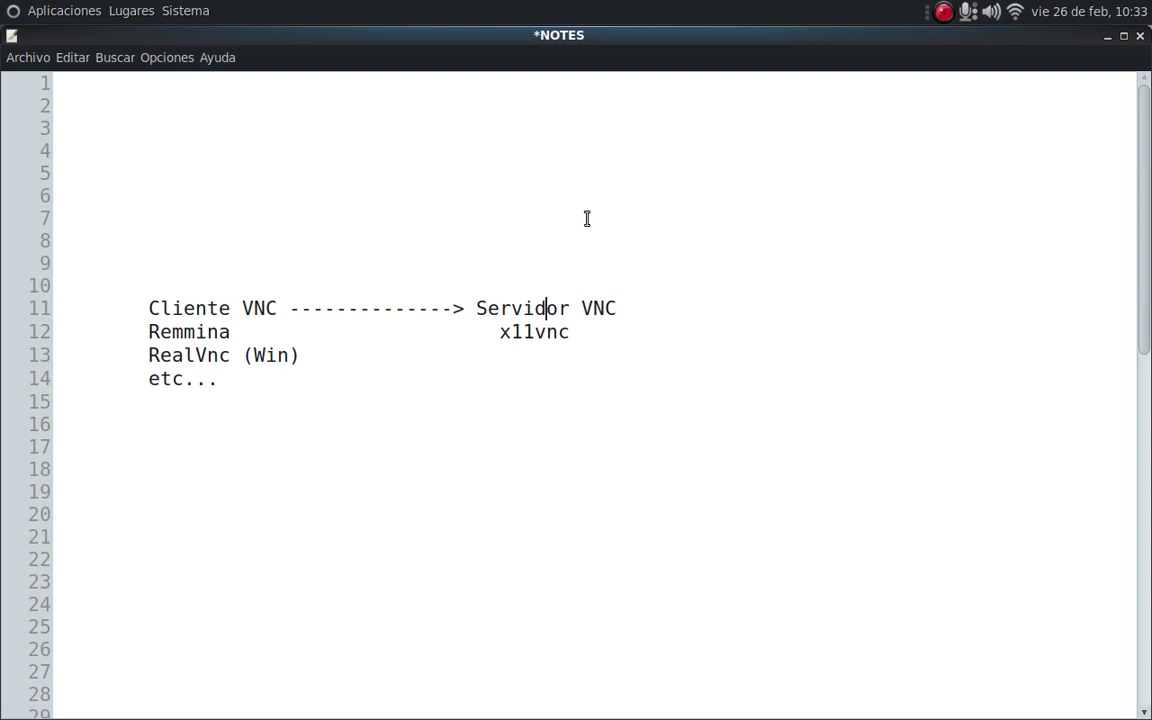
Minimize the notes, move the NOTES file icon farther right of the void folder, and restore the notes window.
click(1109, 38)
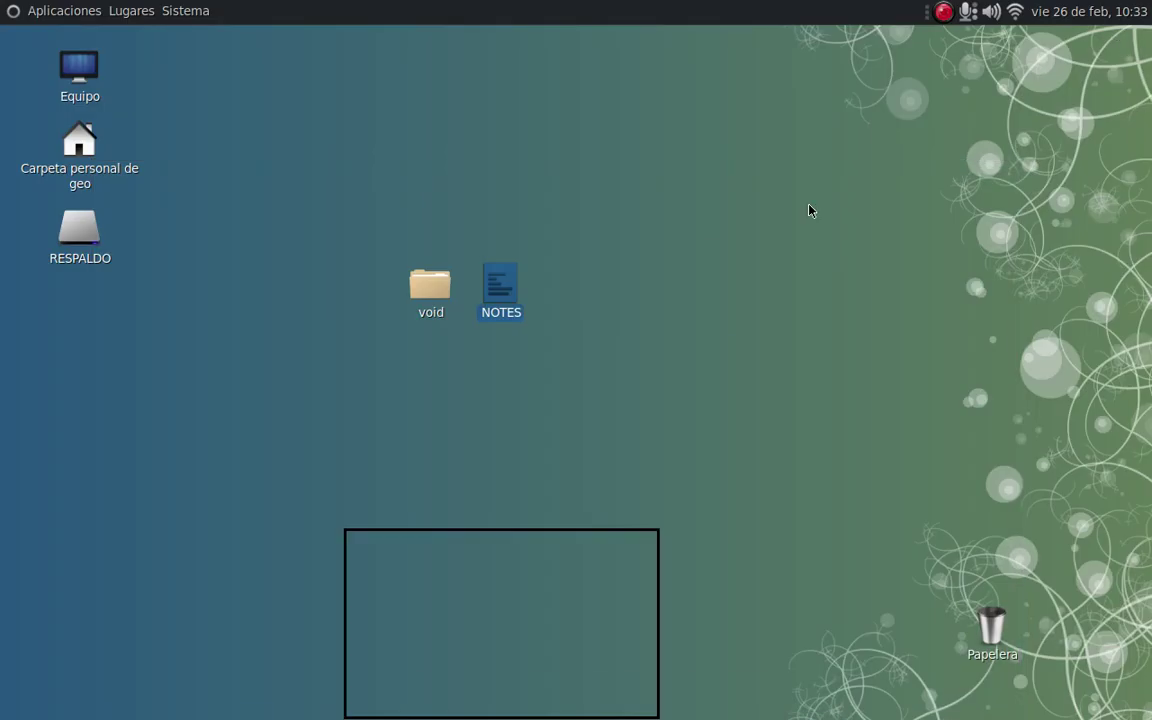
drag(508, 295, 718, 295)
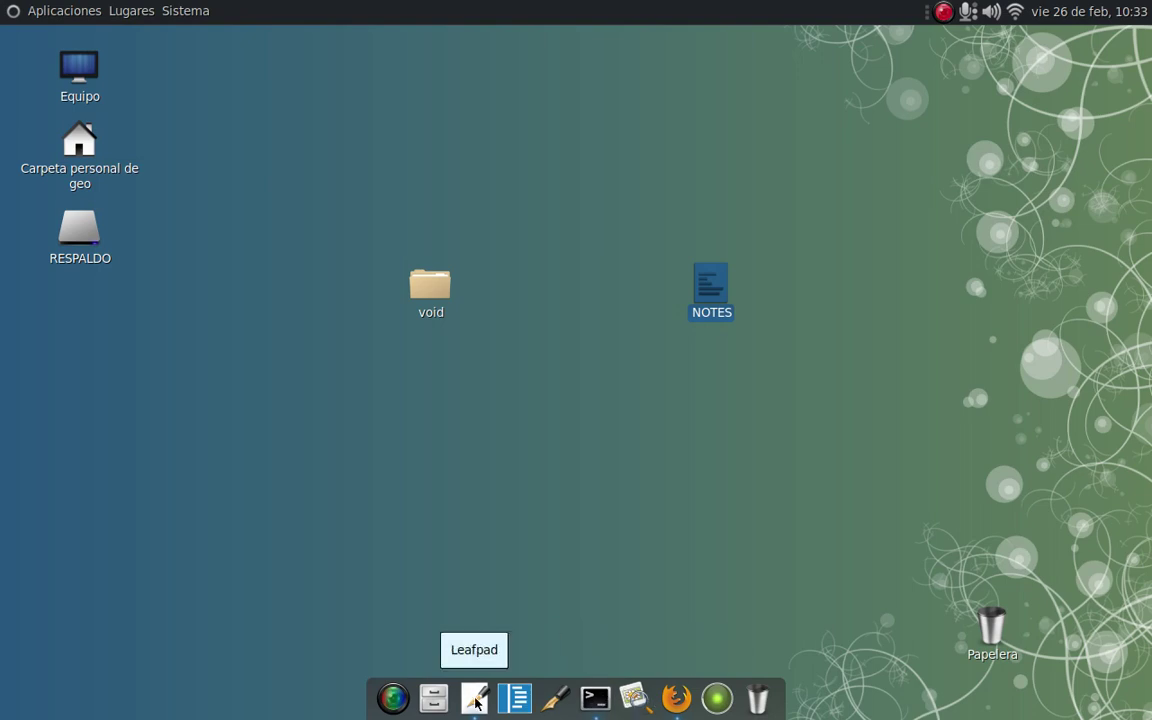
click(521, 700)
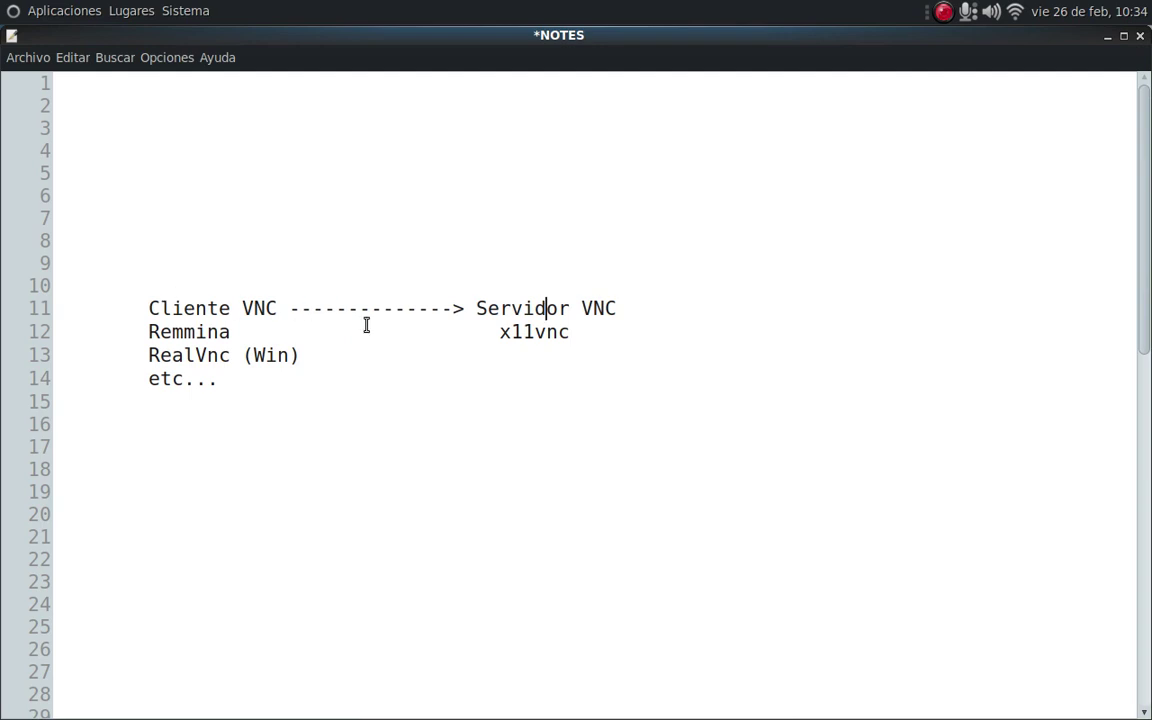
Review the client-to-server diagram again, focusing on Cliente VNC, Servidor VNC and the x11vnc server program.
drag(242, 308, 273, 309)
click(267, 310)
drag(160, 309, 166, 310)
drag(500, 332, 567, 340)
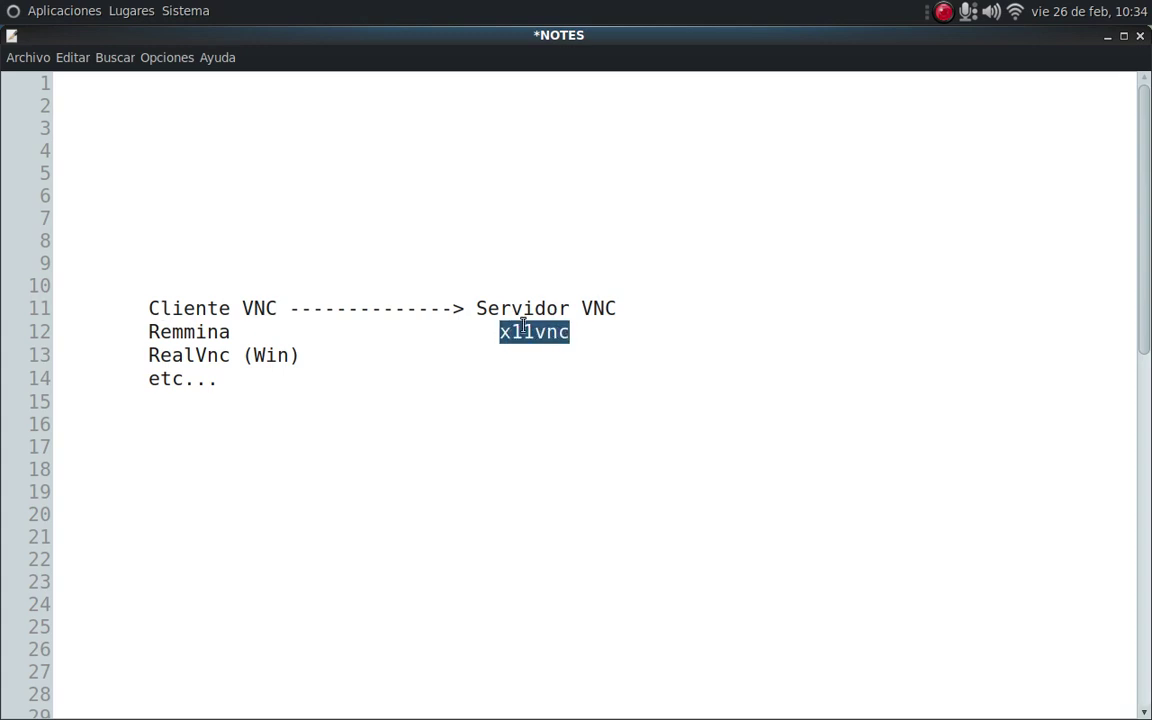
drag(479, 312, 627, 301)
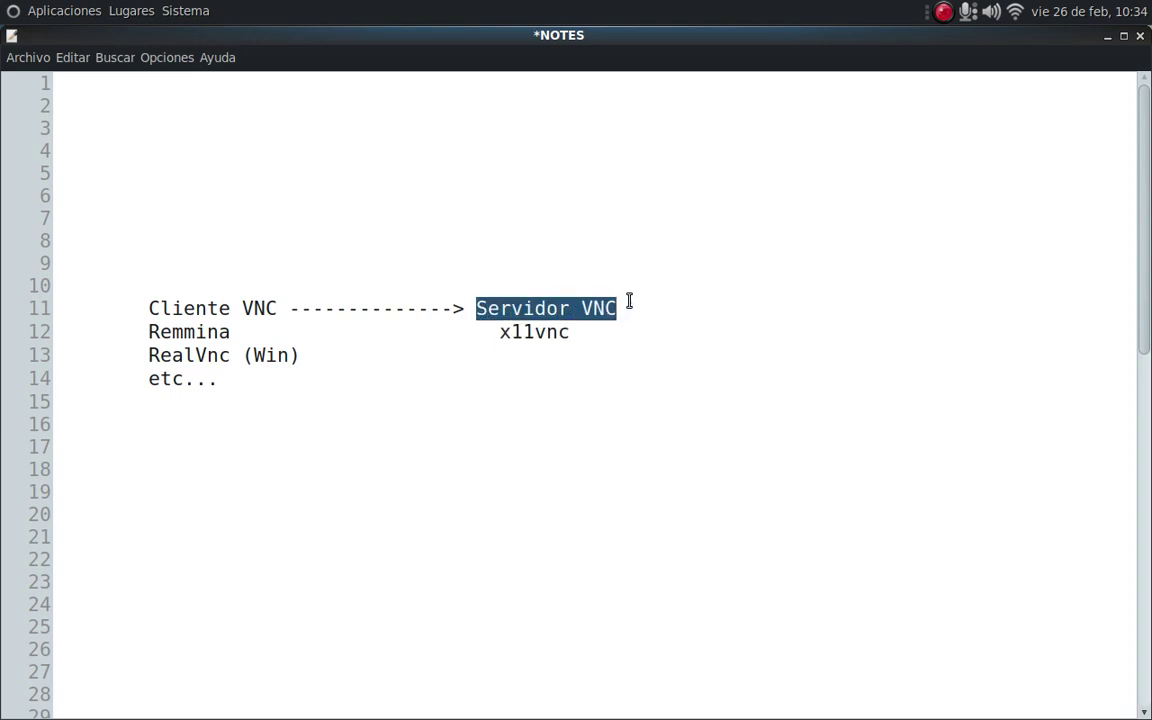
click(617, 360)
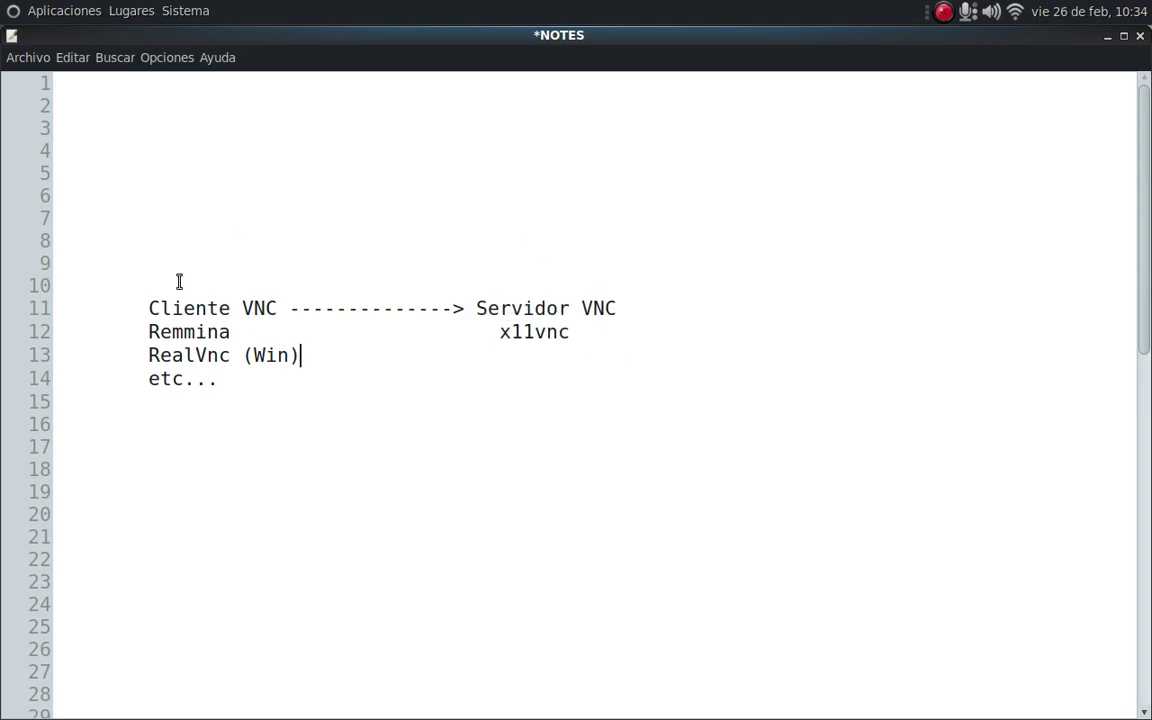
double_click(530, 331)
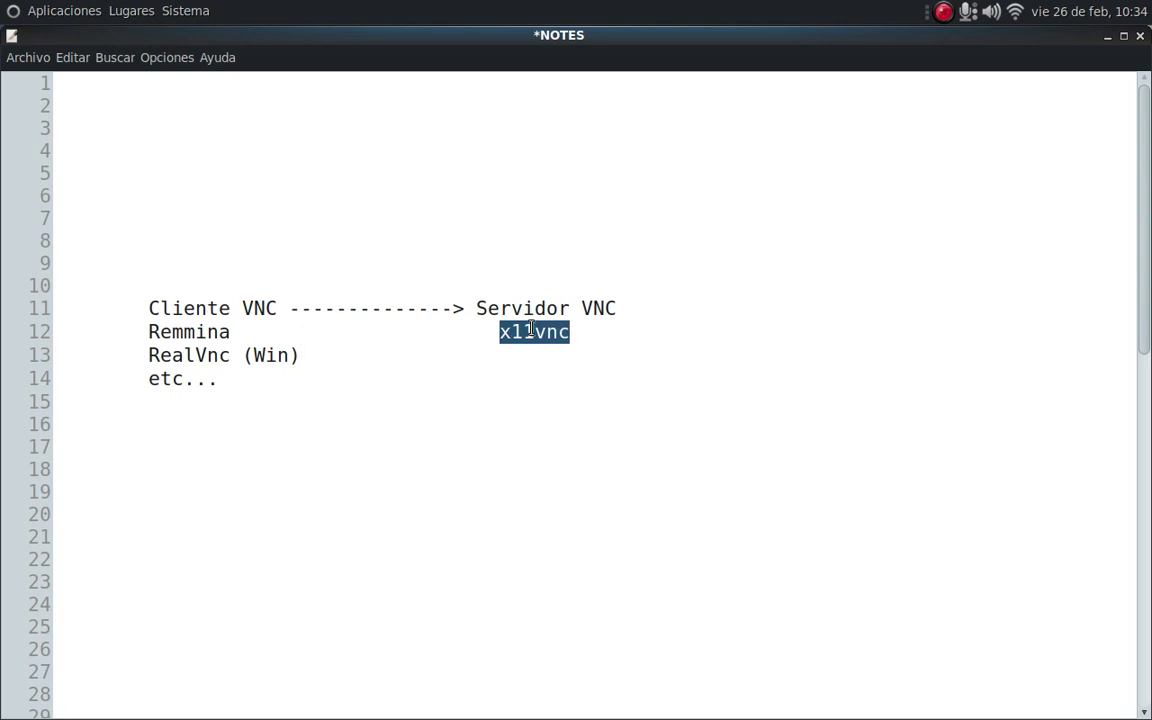
click(530, 331)
key(End)
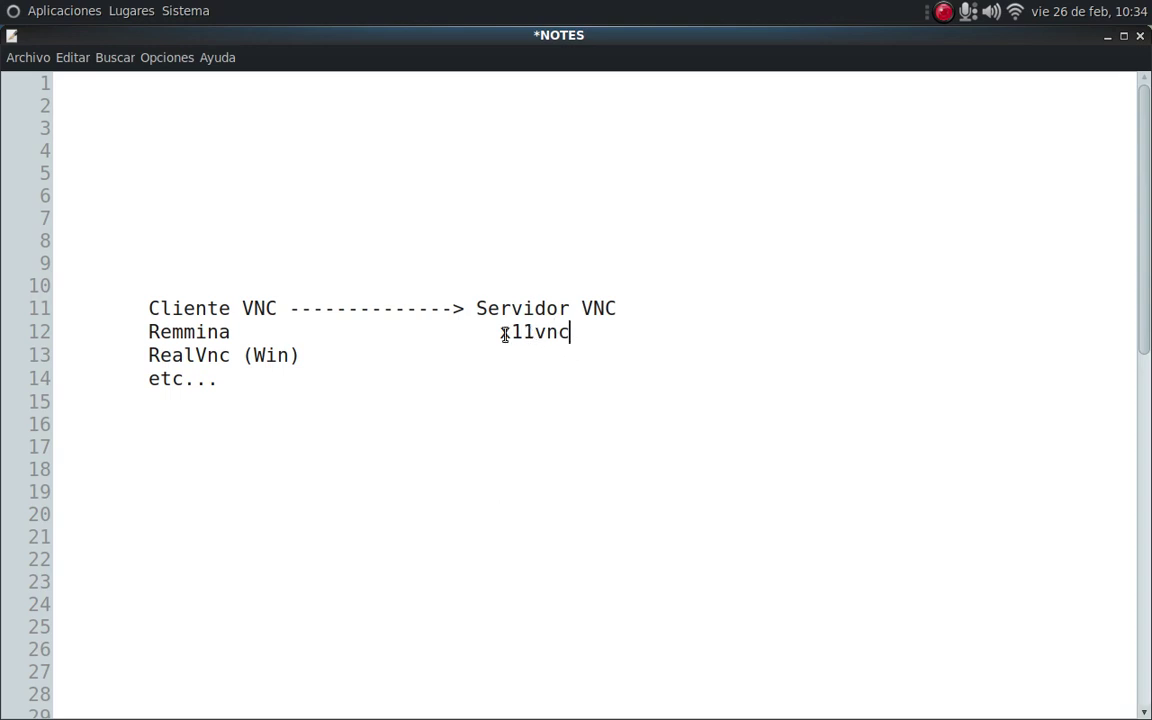
Review the x11vnc entry beneath Servidor VNC in the notes.
click(509, 333)
drag(501, 336, 567, 334)
click(573, 331)
double_click(526, 334)
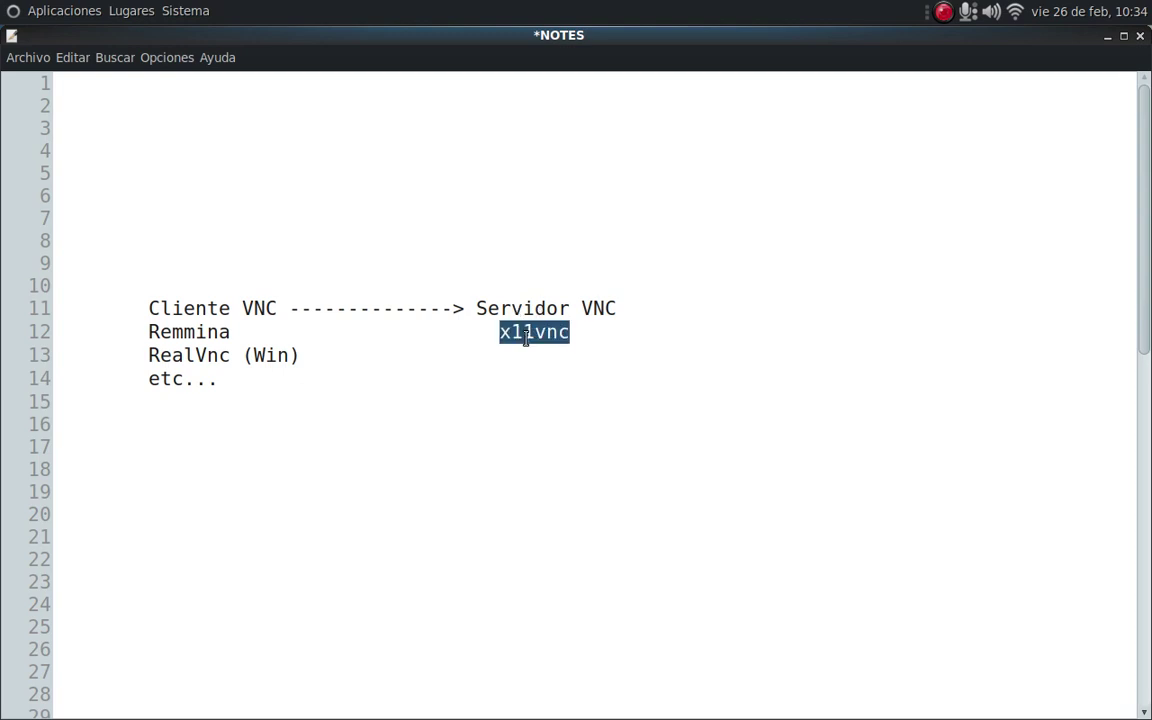
click(530, 335)
drag(497, 337, 572, 340)
click(572, 340)
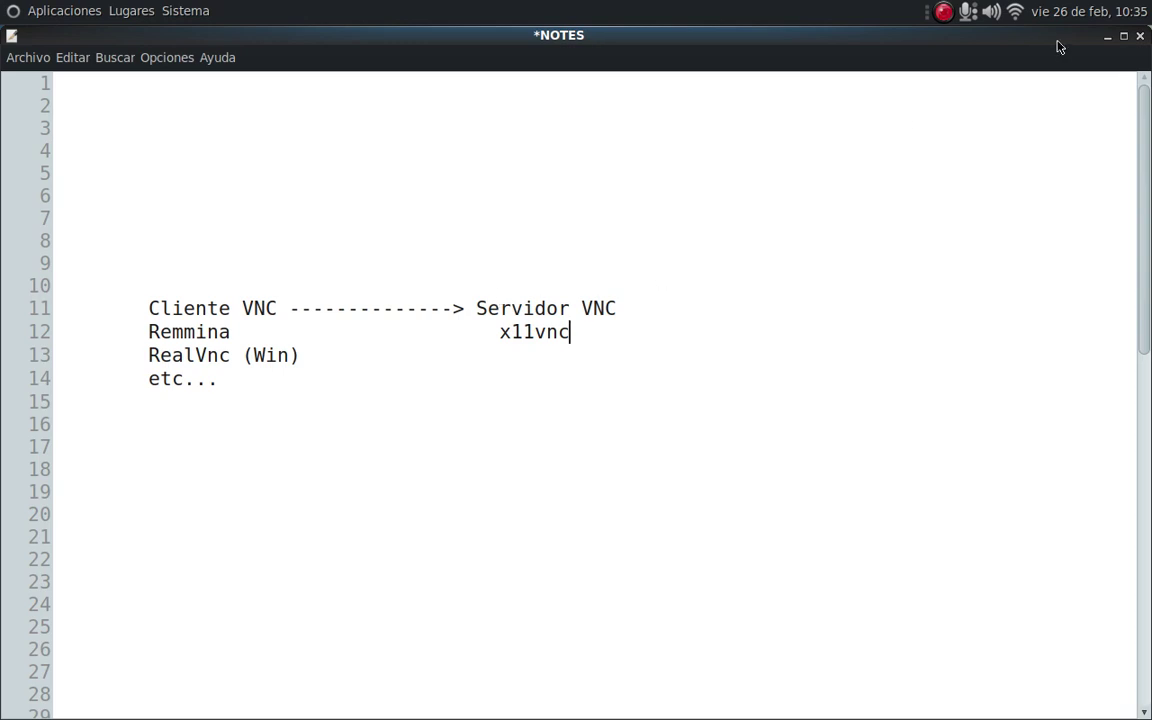
Minimize the notes, launch the Remmina remote desktop client, and move its window up and to the right on the desktop.
click(1107, 38)
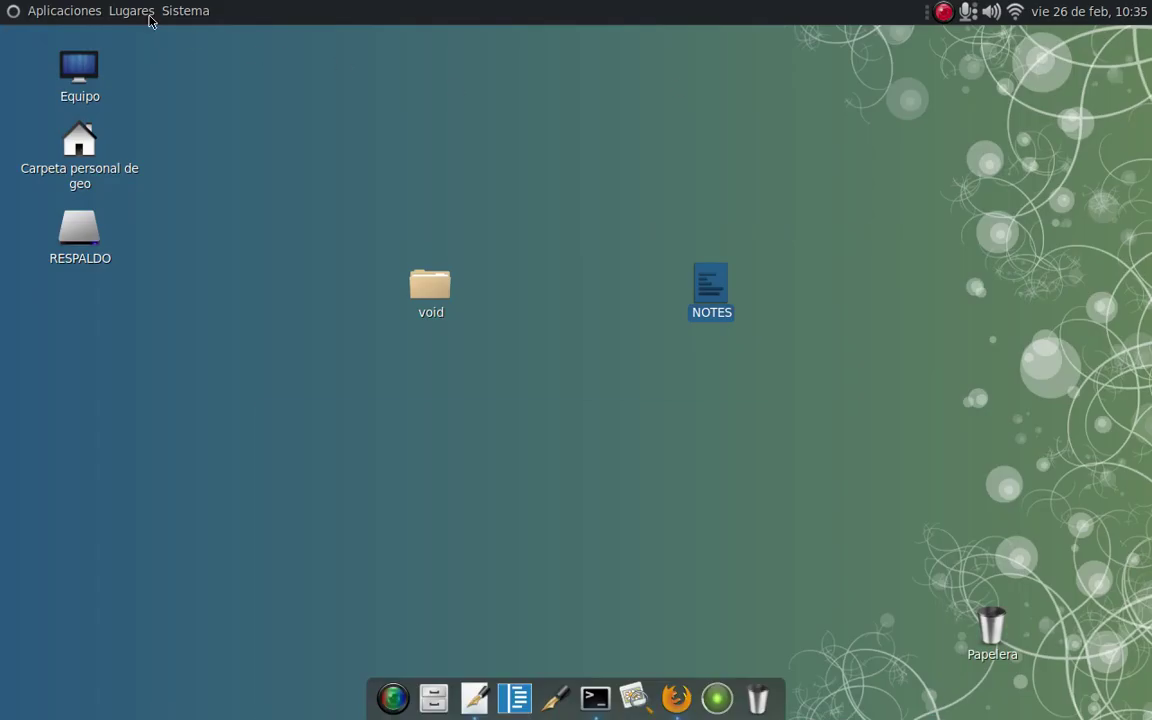
click(66, 11)
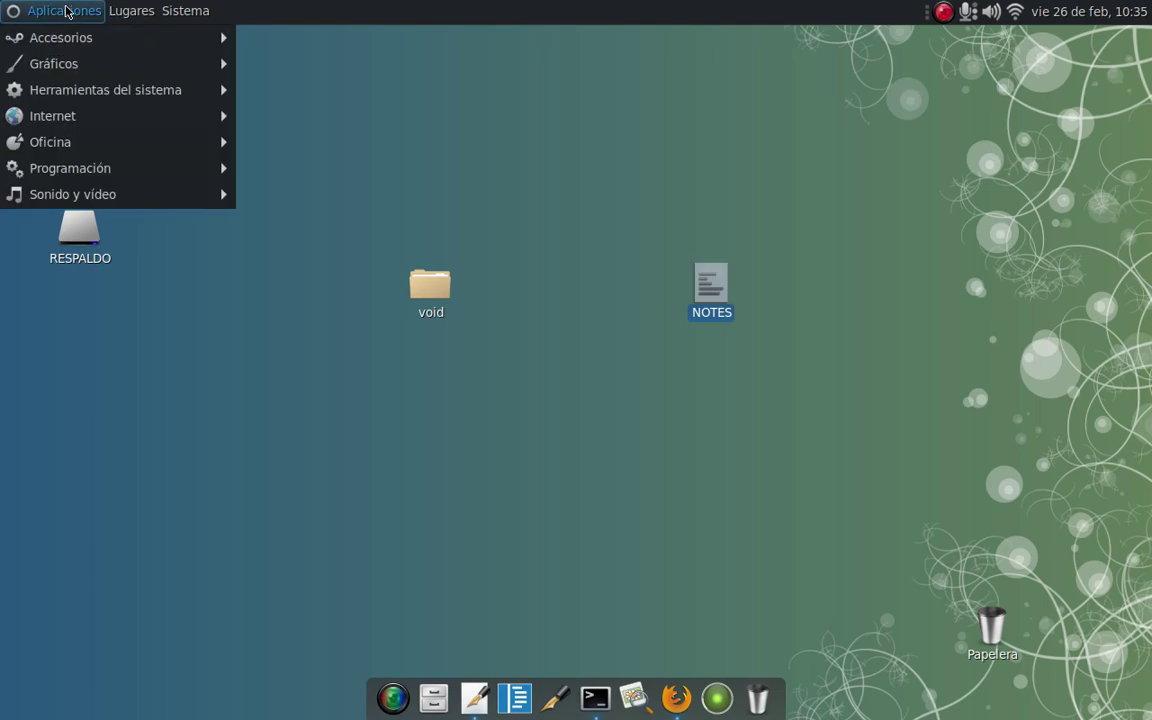
mouse_move(69, 122)
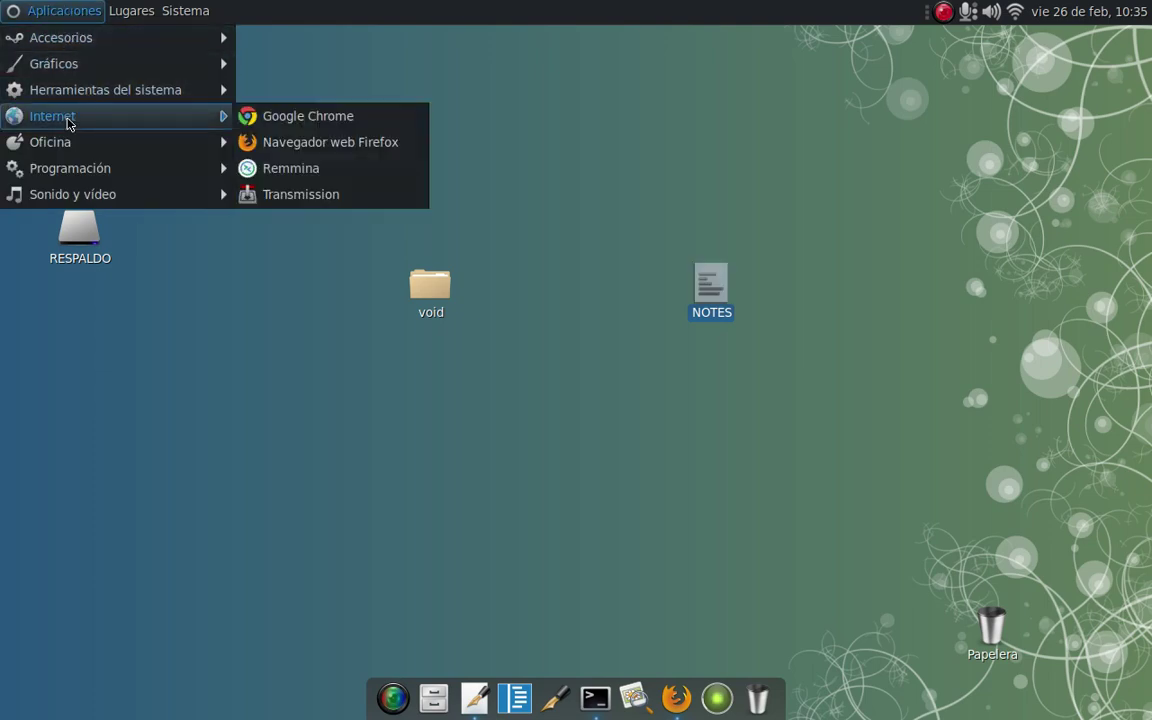
click(297, 172)
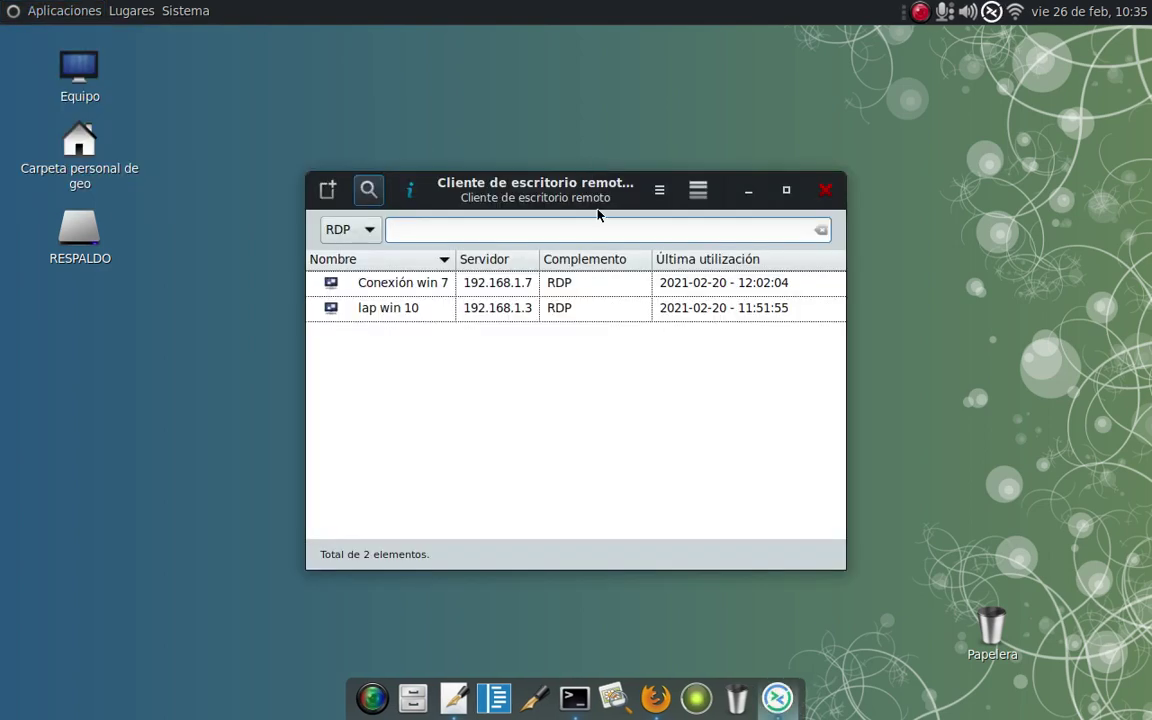
drag(475, 181, 605, 133)
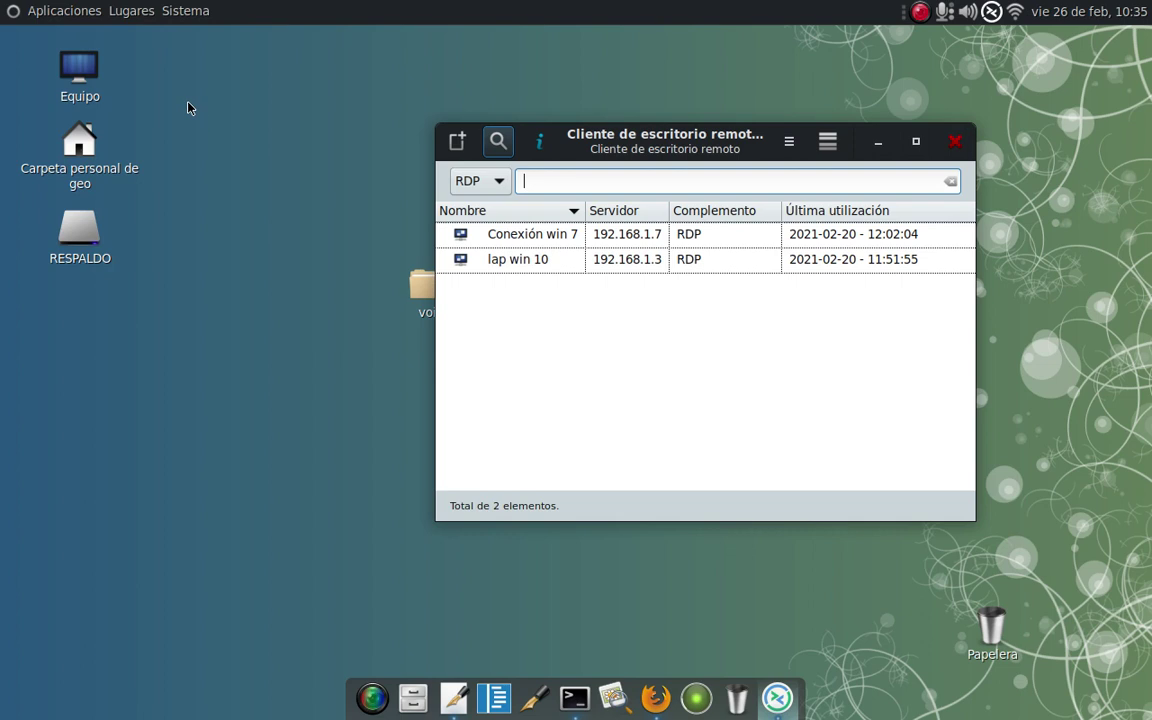
Open a MATE terminal and run ip a to list the network interfaces.
click(83, 14)
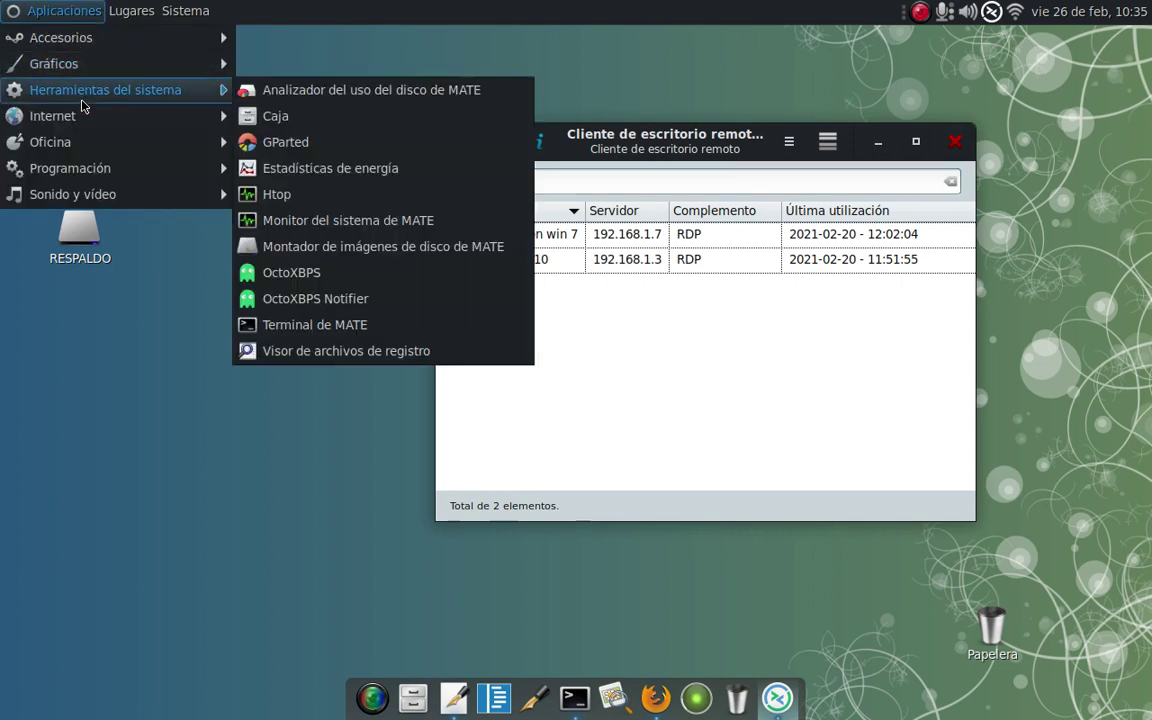
mouse_move(83, 127)
mouse_move(150, 90)
click(296, 325)
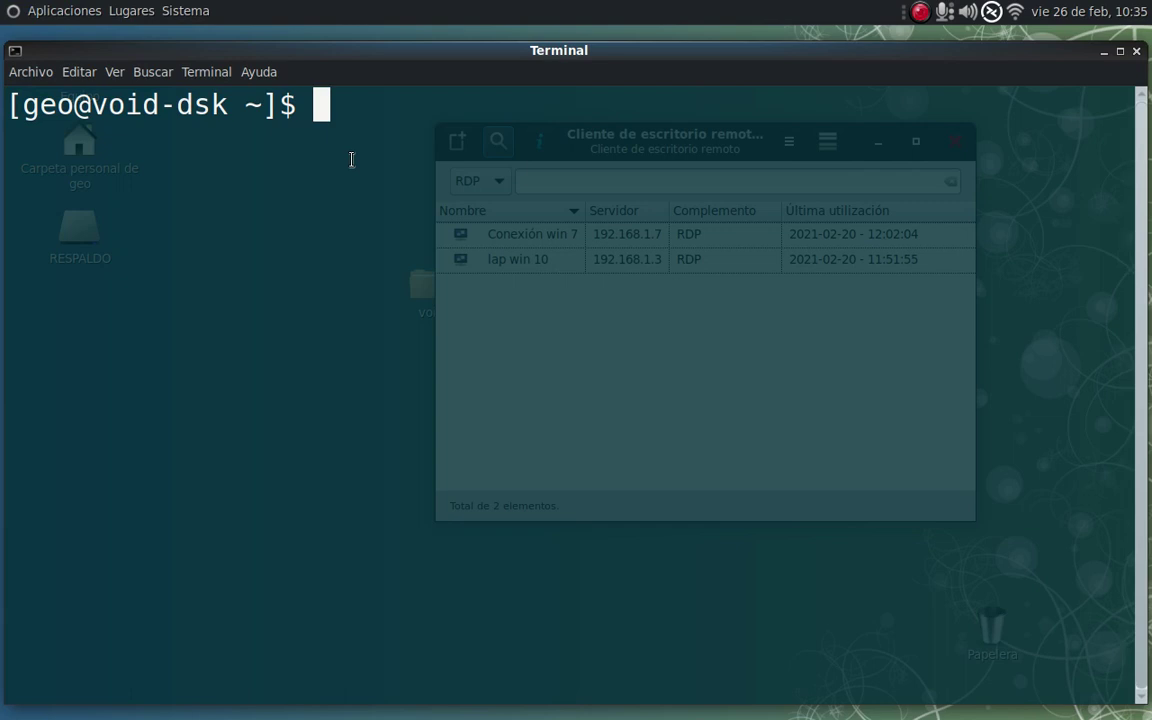
text(ip )
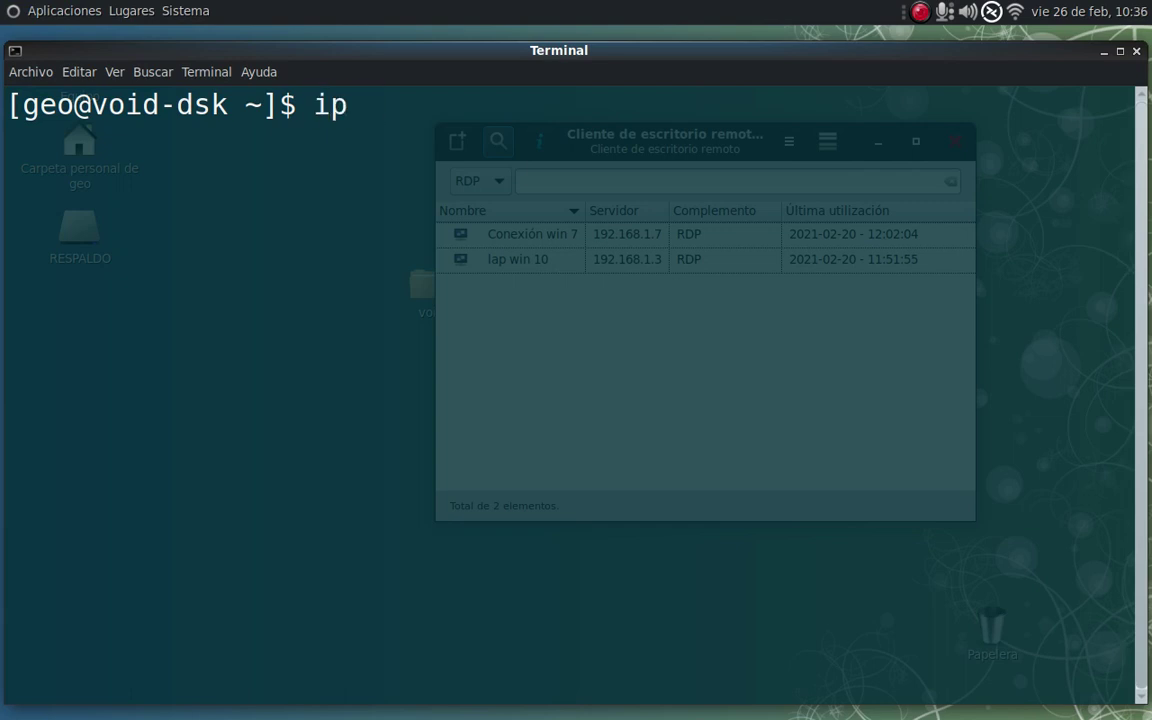
text(a)
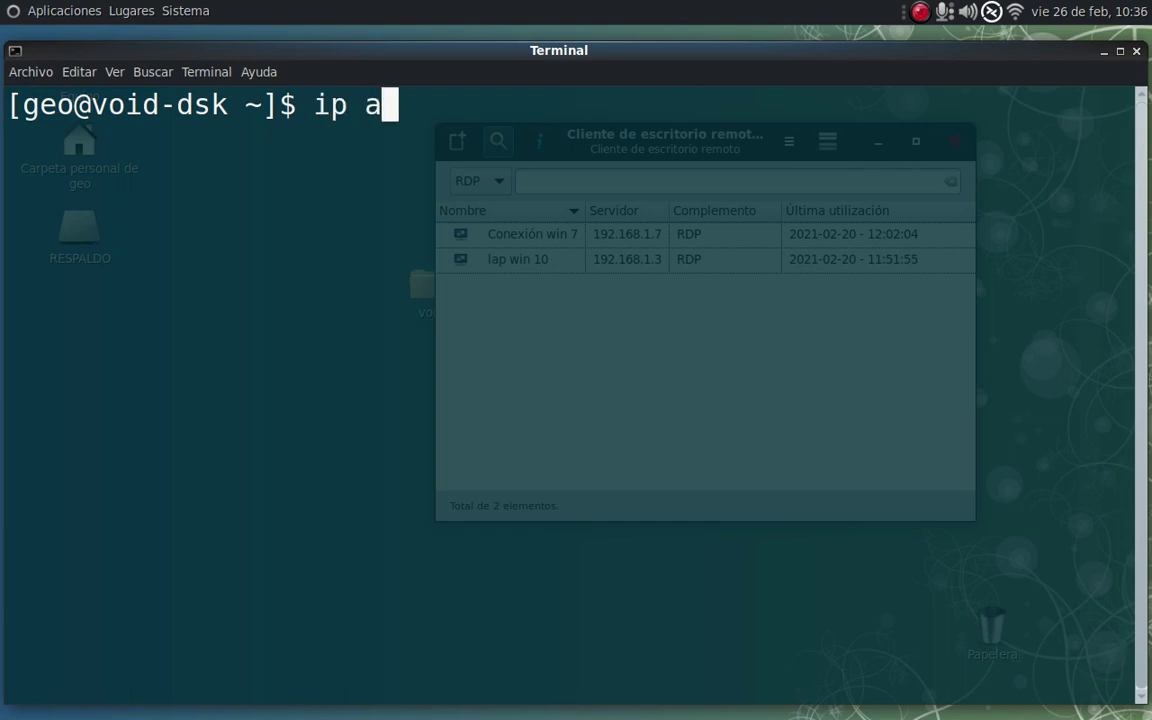
key(Return)
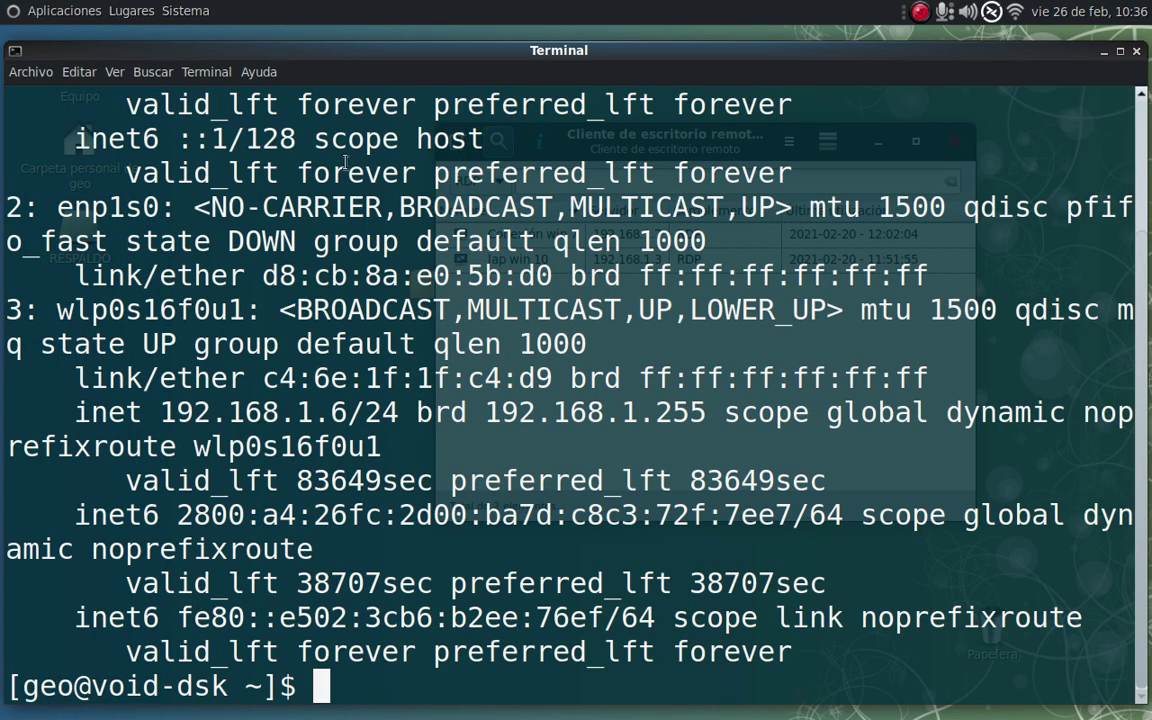
Examine the ip a output for the wlp0s16f0u1 interface's inet address and the state of the wired enp1s0 interface.
drag(57, 310, 203, 310)
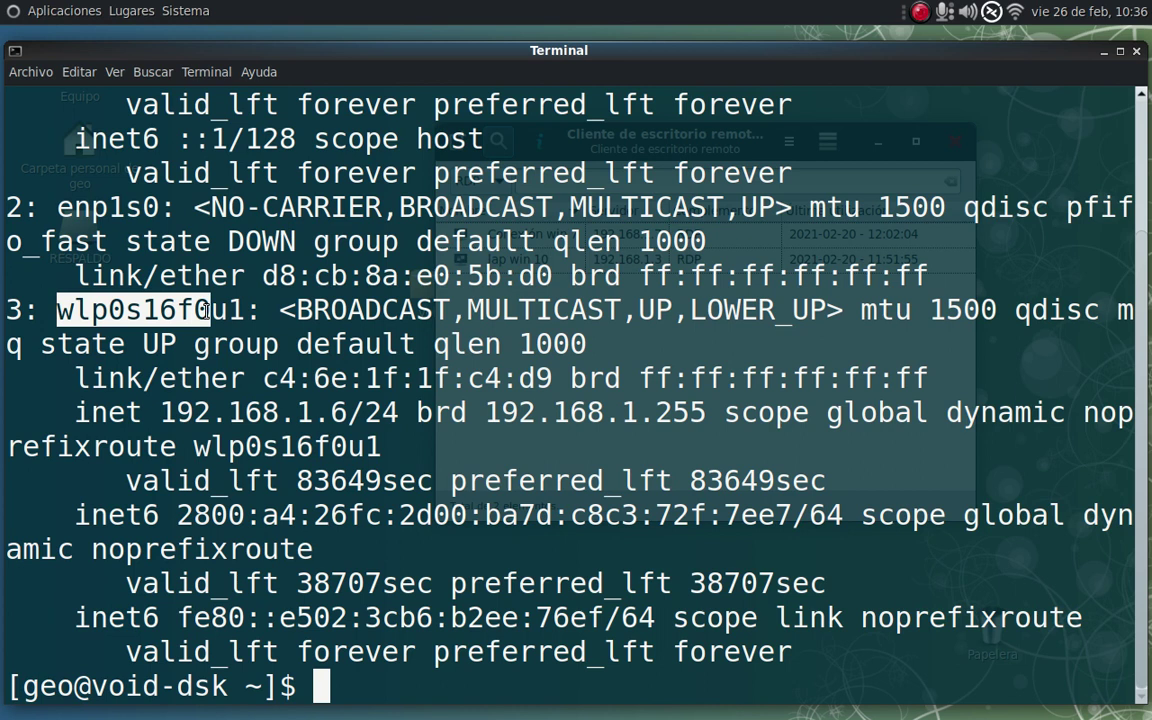
click(137, 412)
drag(66, 414, 347, 412)
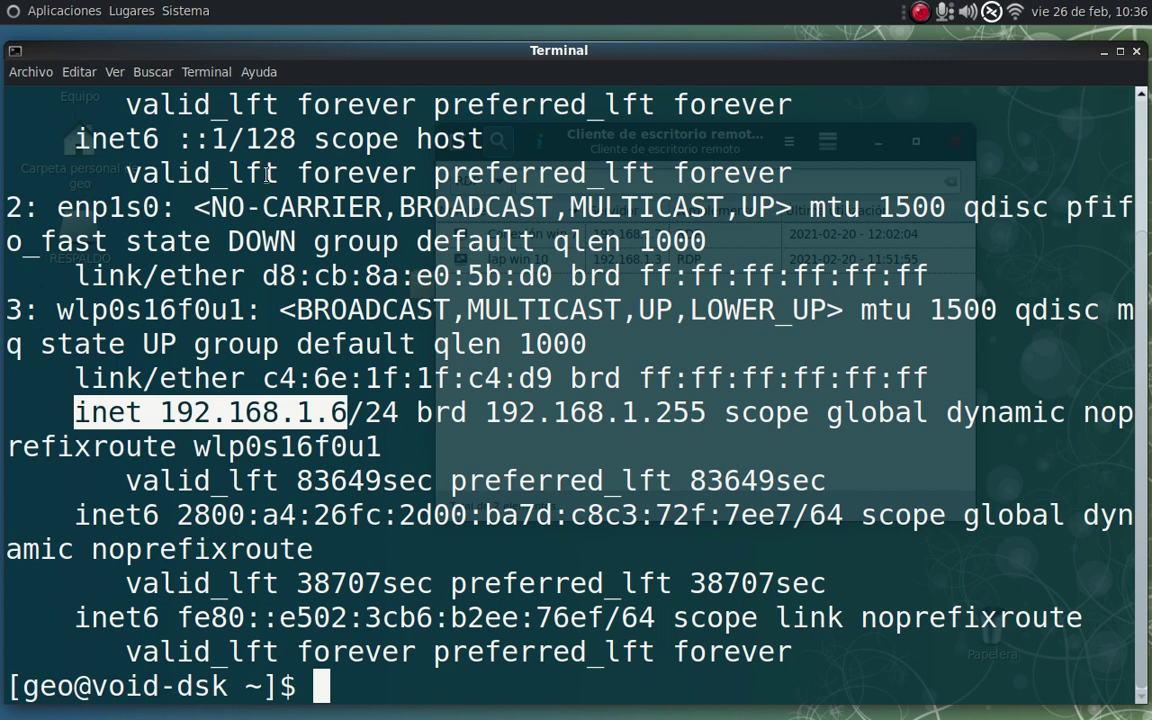
drag(40, 207, 156, 207)
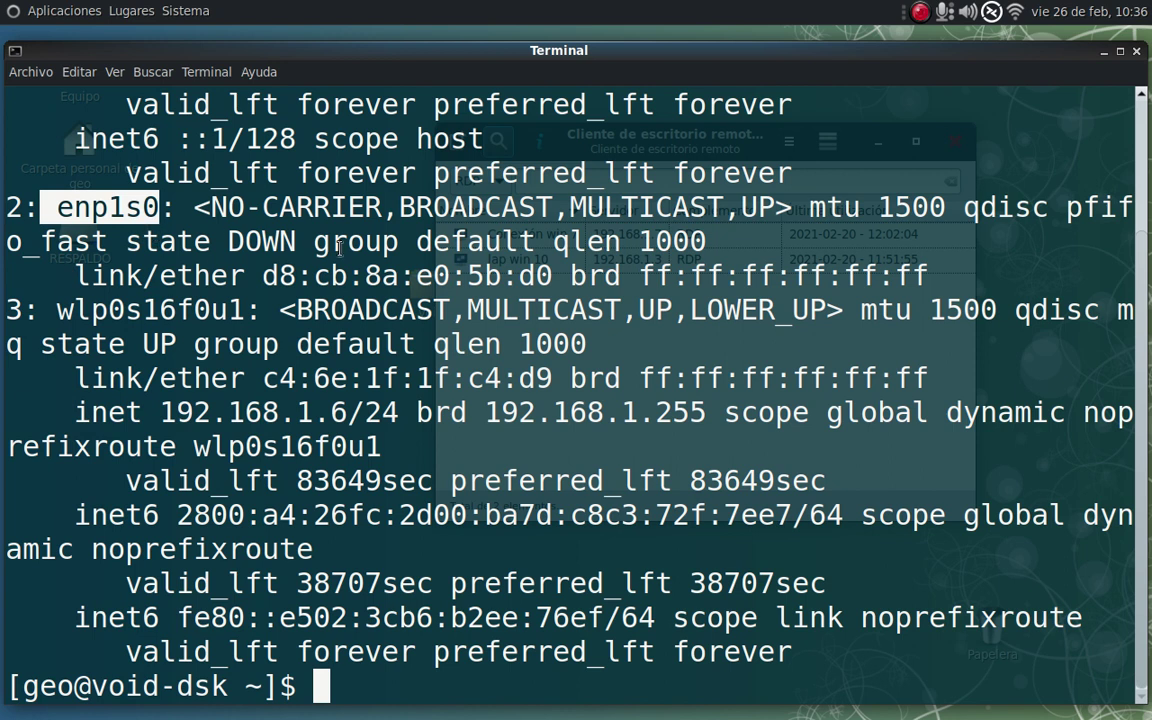
click(269, 249)
double_click(269, 249)
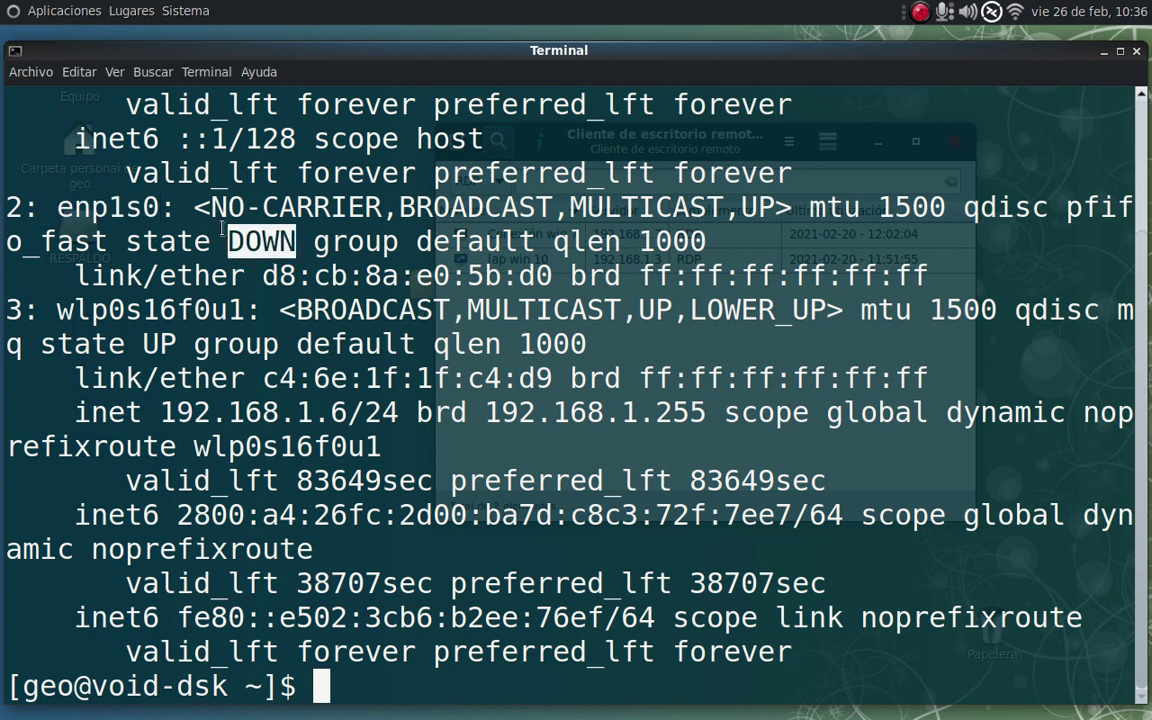
click(147, 205)
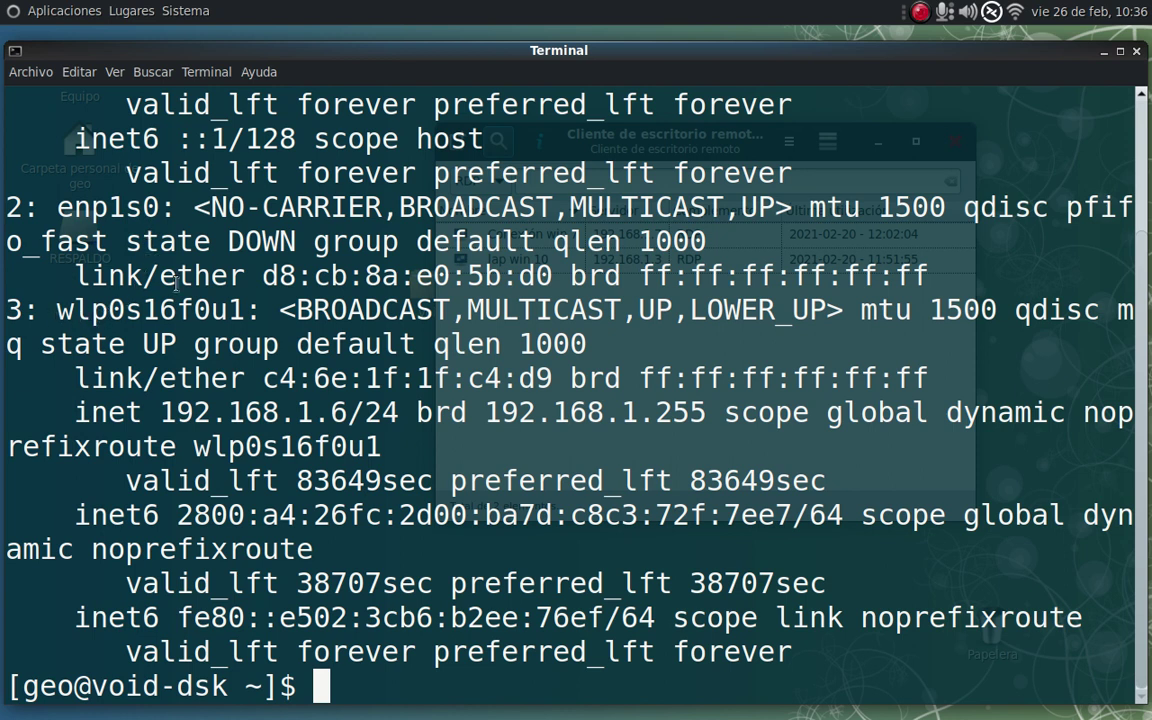
mouse_move(1024, 12)
drag(55, 312, 242, 307)
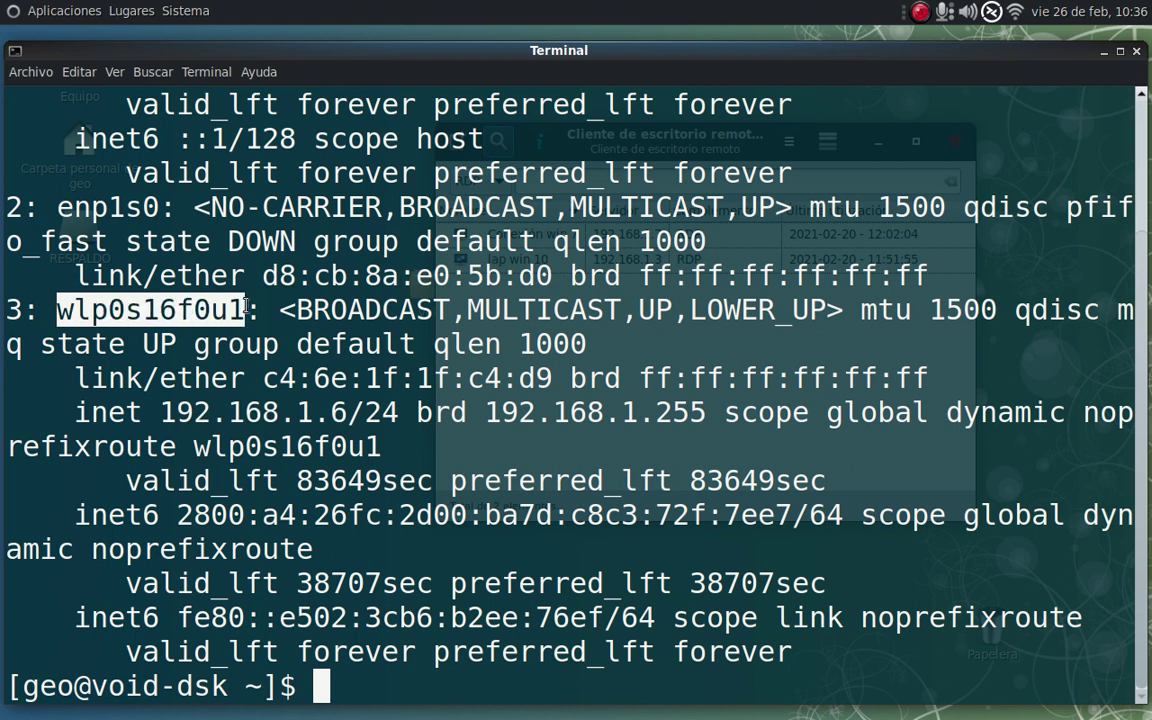
drag(77, 412, 367, 402)
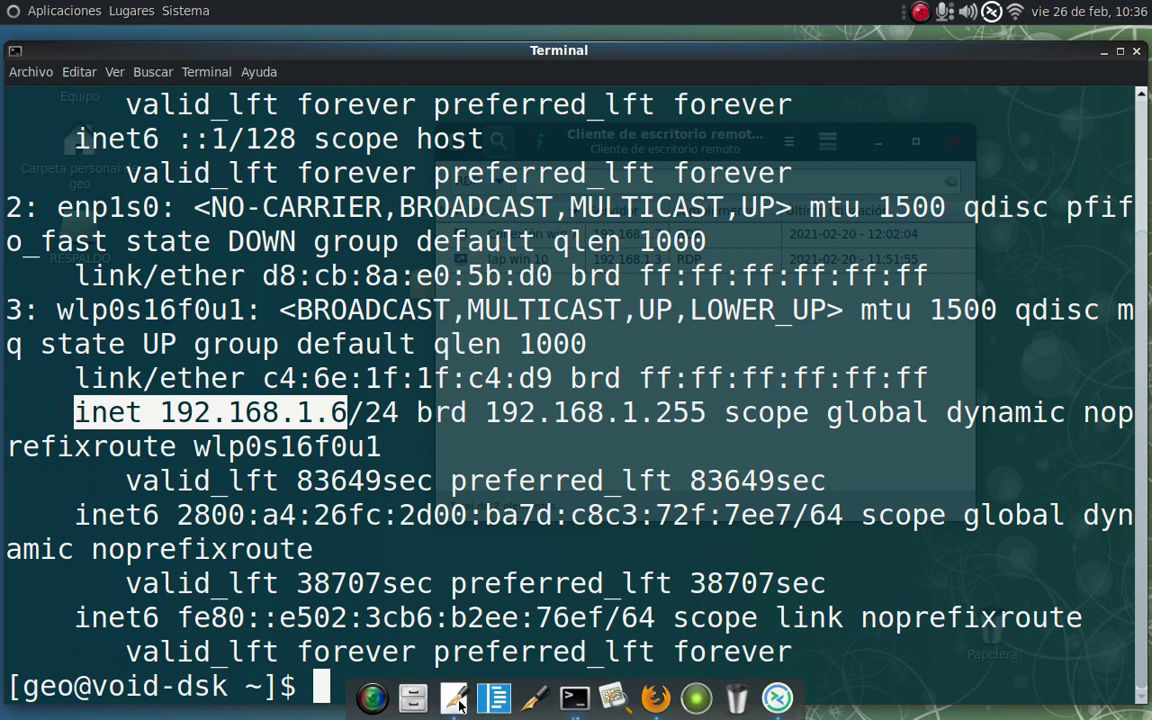
Return to the notes and append "#ip a --> 192.168.1.5" after Servidor VNC on line 11.
click(455, 697)
drag(160, 309, 264, 309)
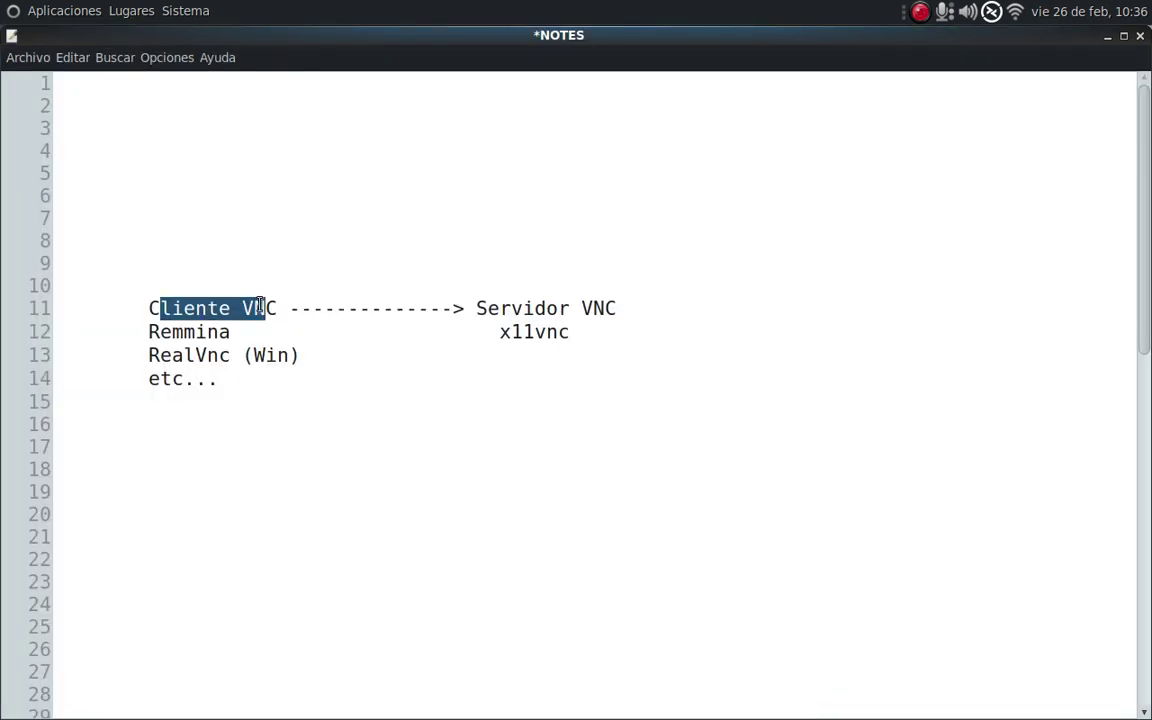
drag(635, 301, 477, 300)
click(602, 332)
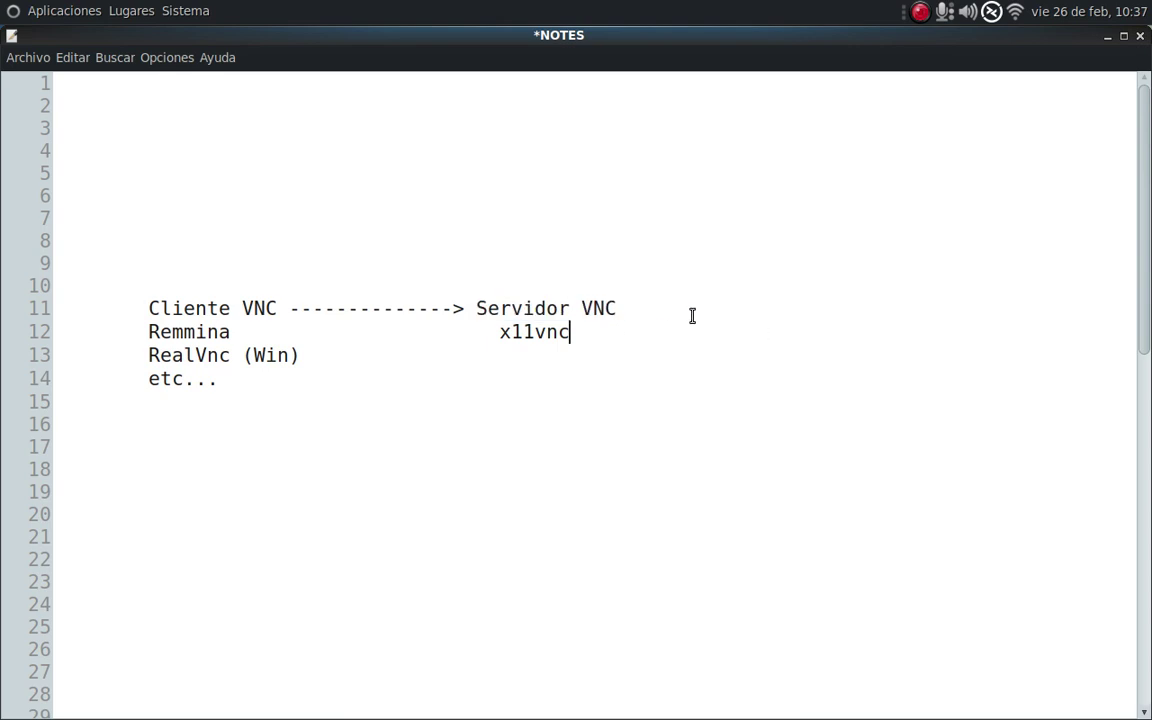
click(642, 306)
text(#ip a --> )
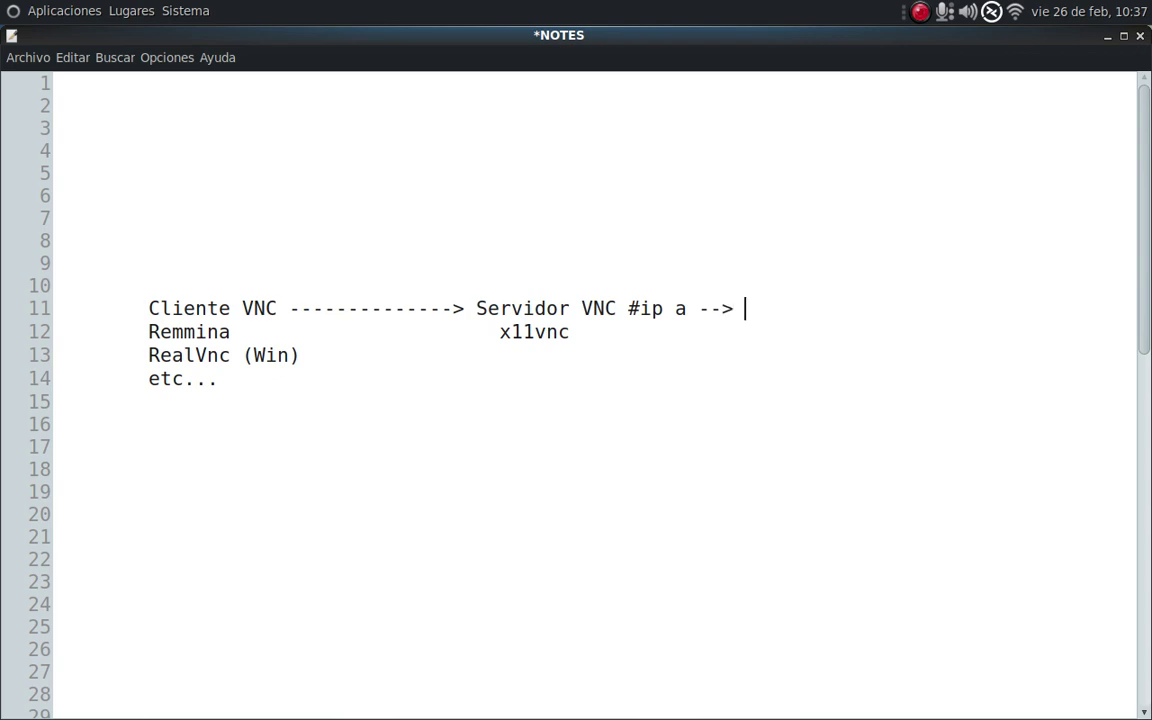
text(192.168)
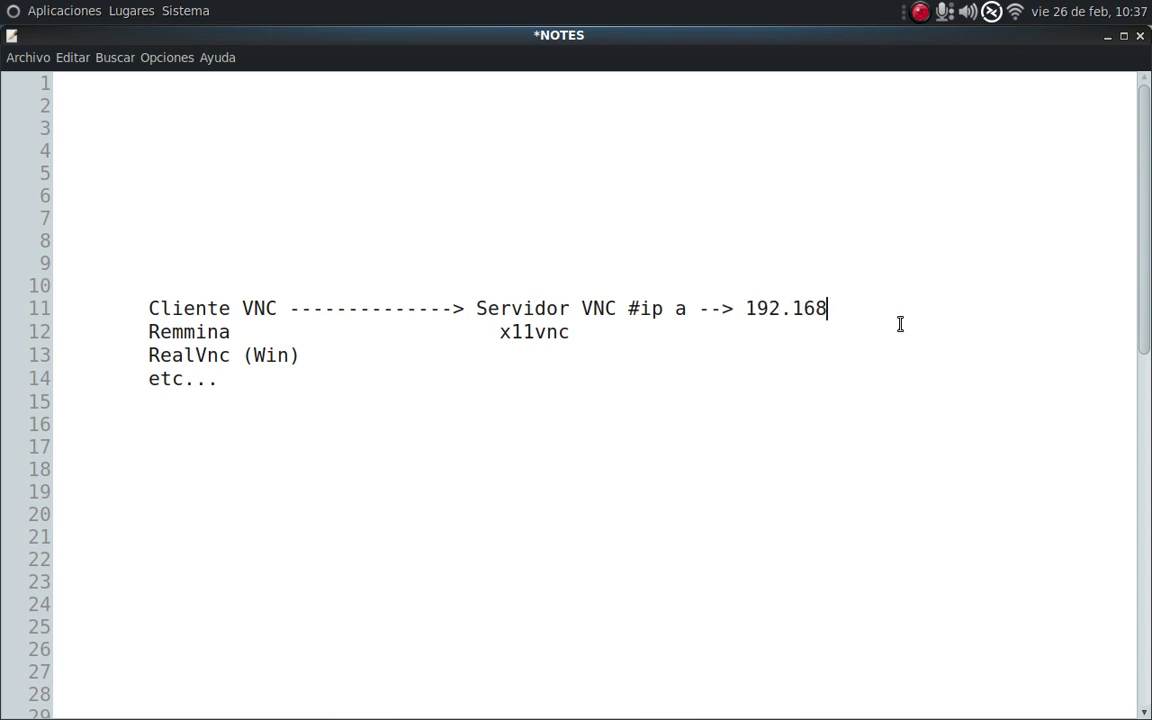
text(.1.5)
Copy the server's IP address after Cliente VNC, prefix it with #, and edit it to read #192.168.1.6 before the arrow.
drag(471, 308, 920, 319)
click(932, 318)
click(276, 310)
drag(746, 309, 894, 313)
key(ctrl+c)
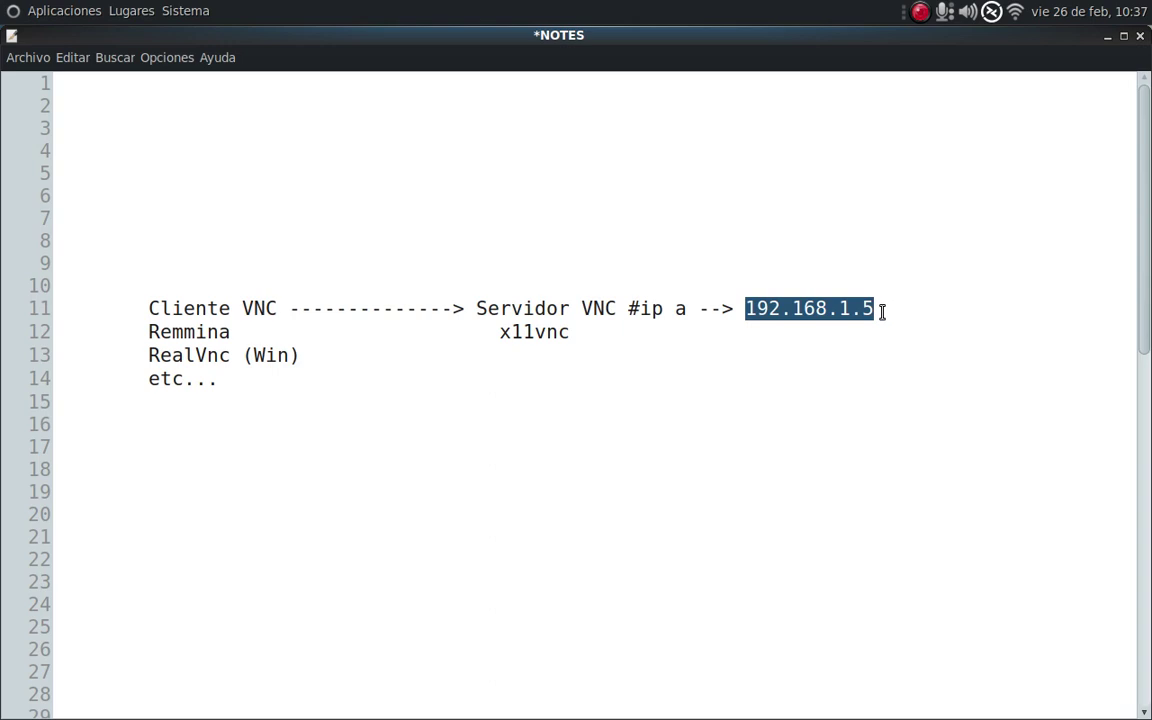
click(288, 310)
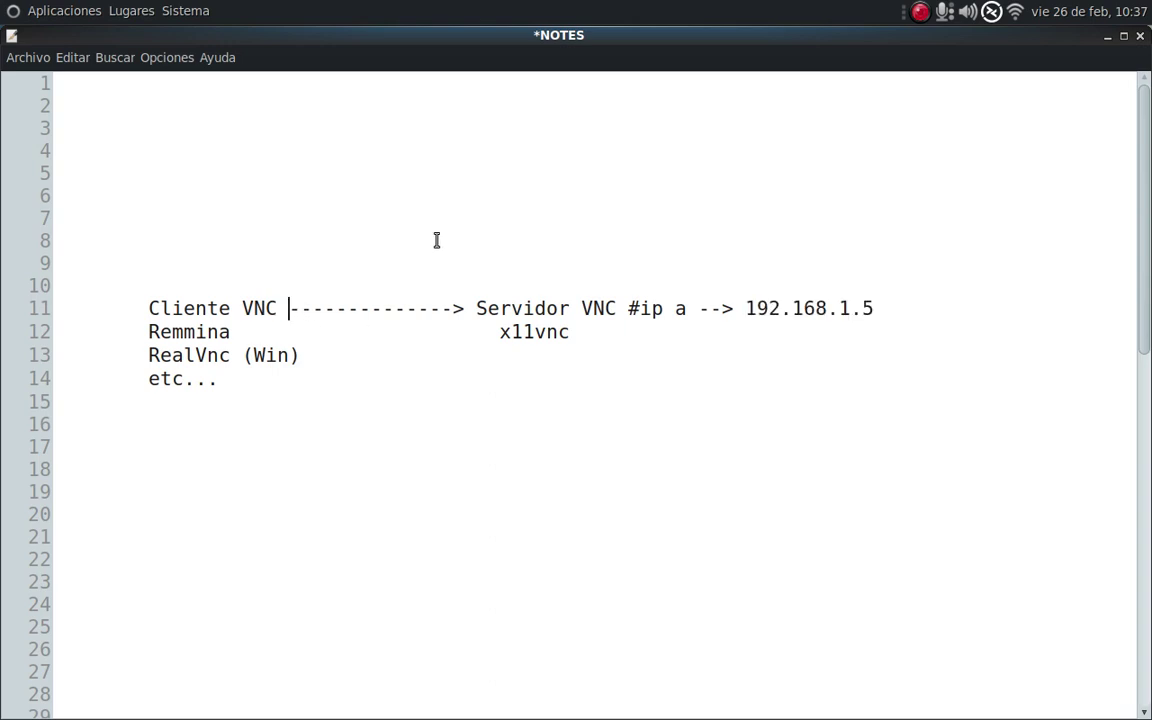
text(#)
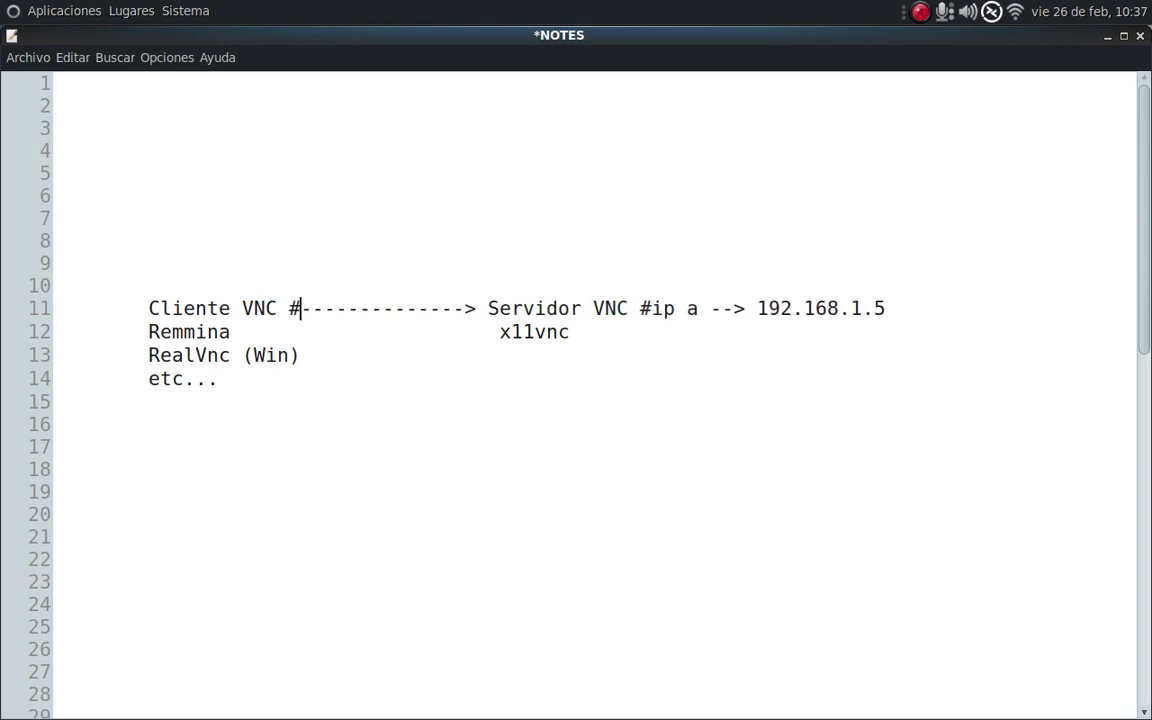
key(ctrl+v)
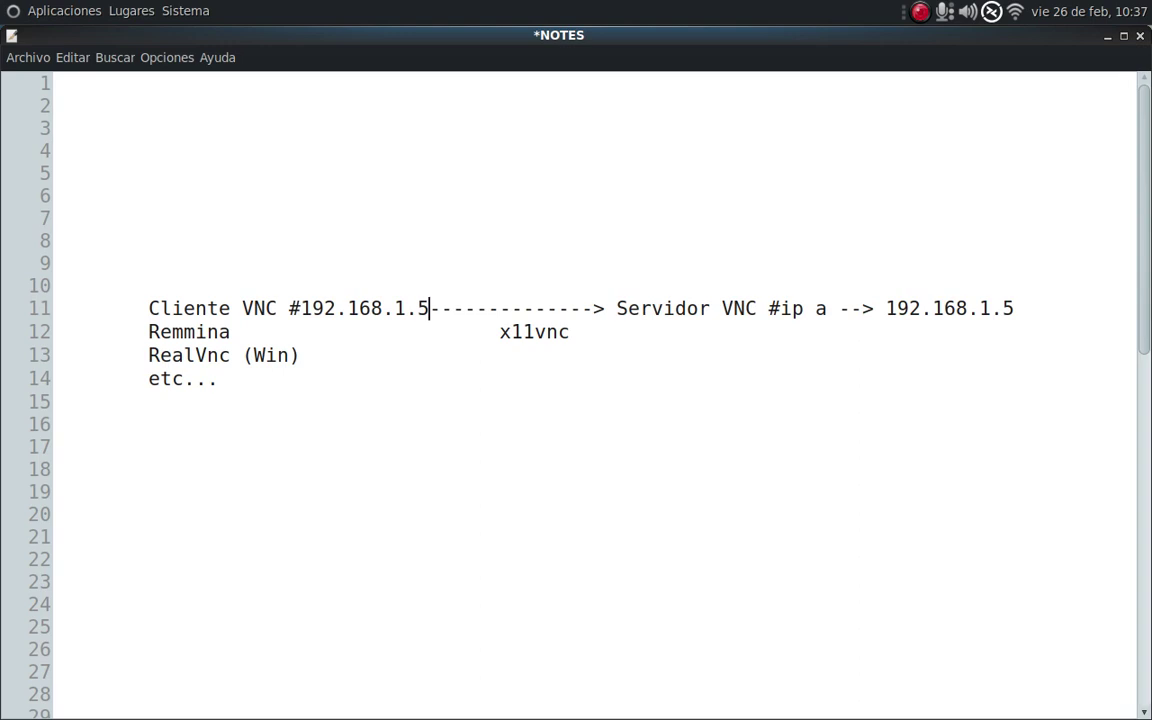
key(BackSpace)
text(6)
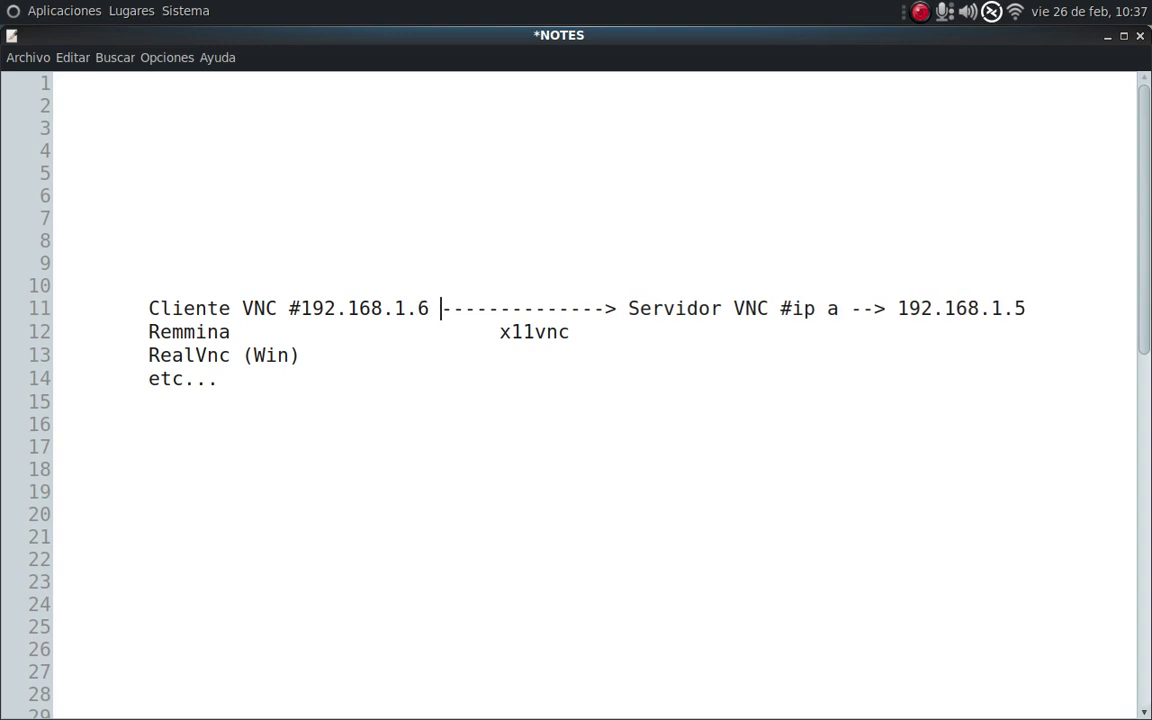
Check the wireless inet address in the terminal, and review the client, ip a, server and server address entries in the notes.
mouse_move(521, 716)
key(alt+Tab)
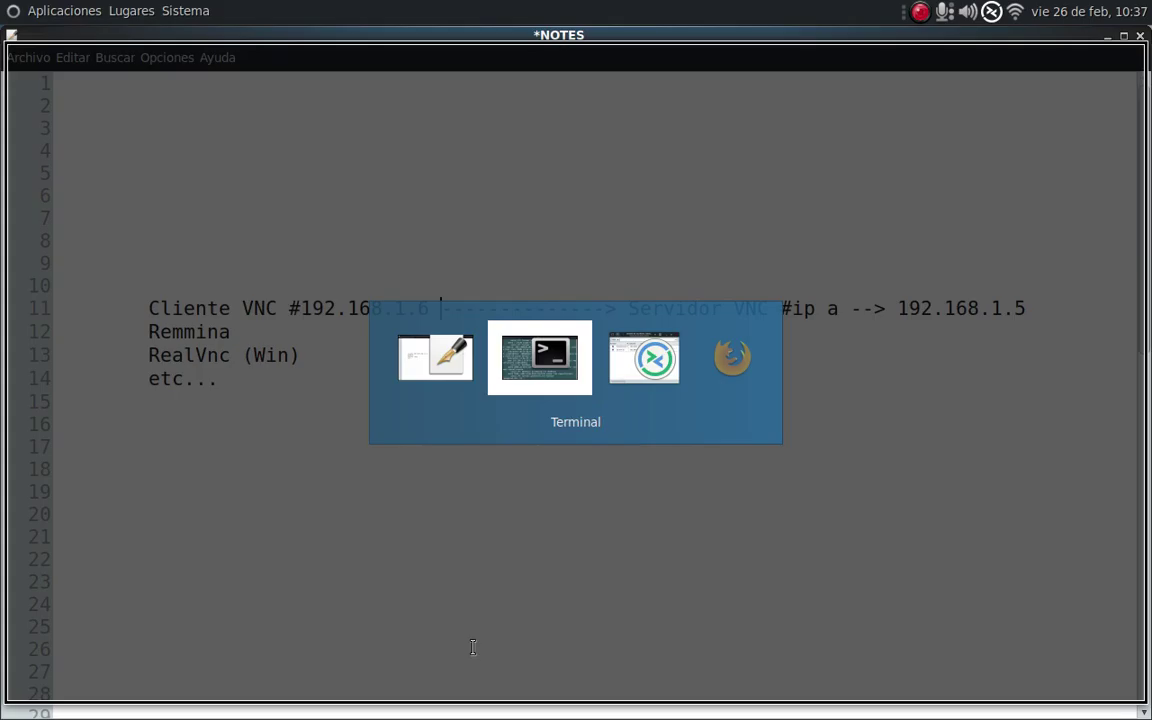
drag(348, 412, 165, 418)
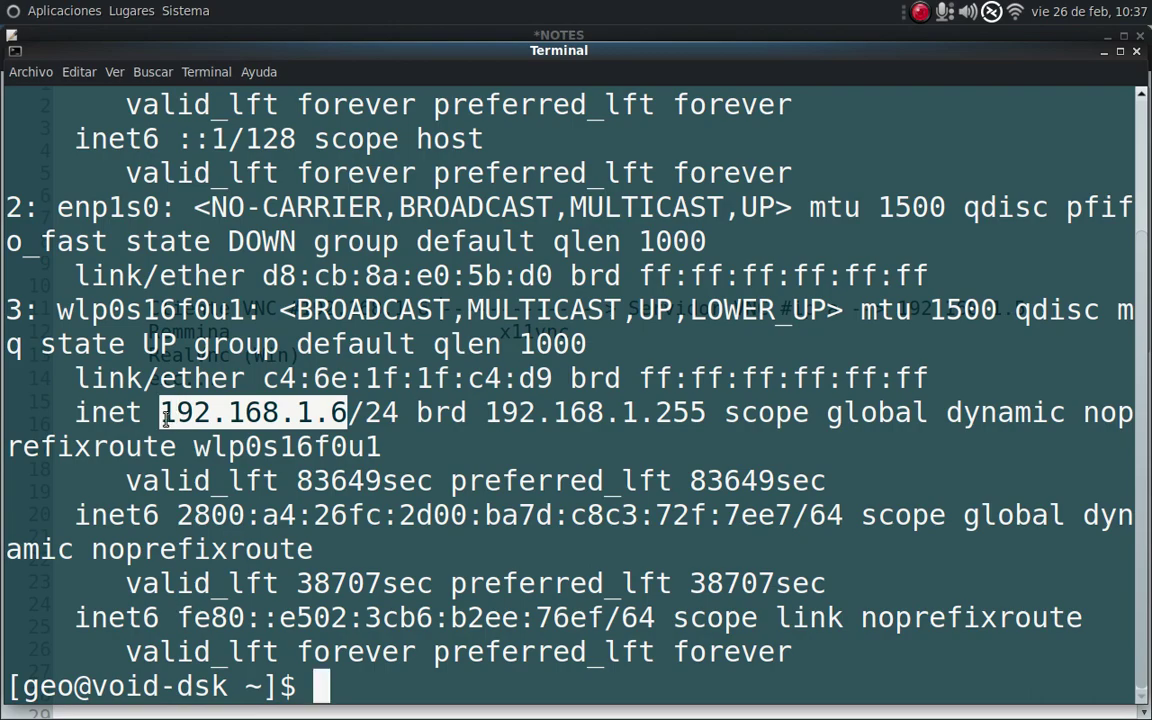
key(alt+Tab)
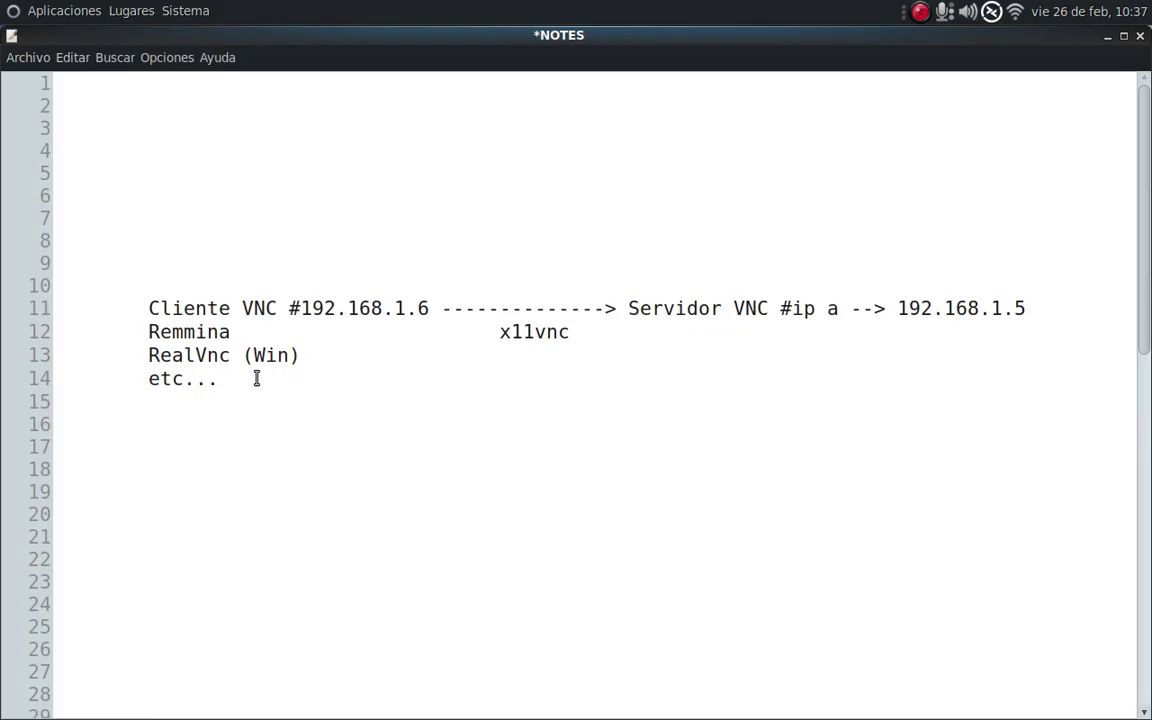
drag(166, 308, 277, 308)
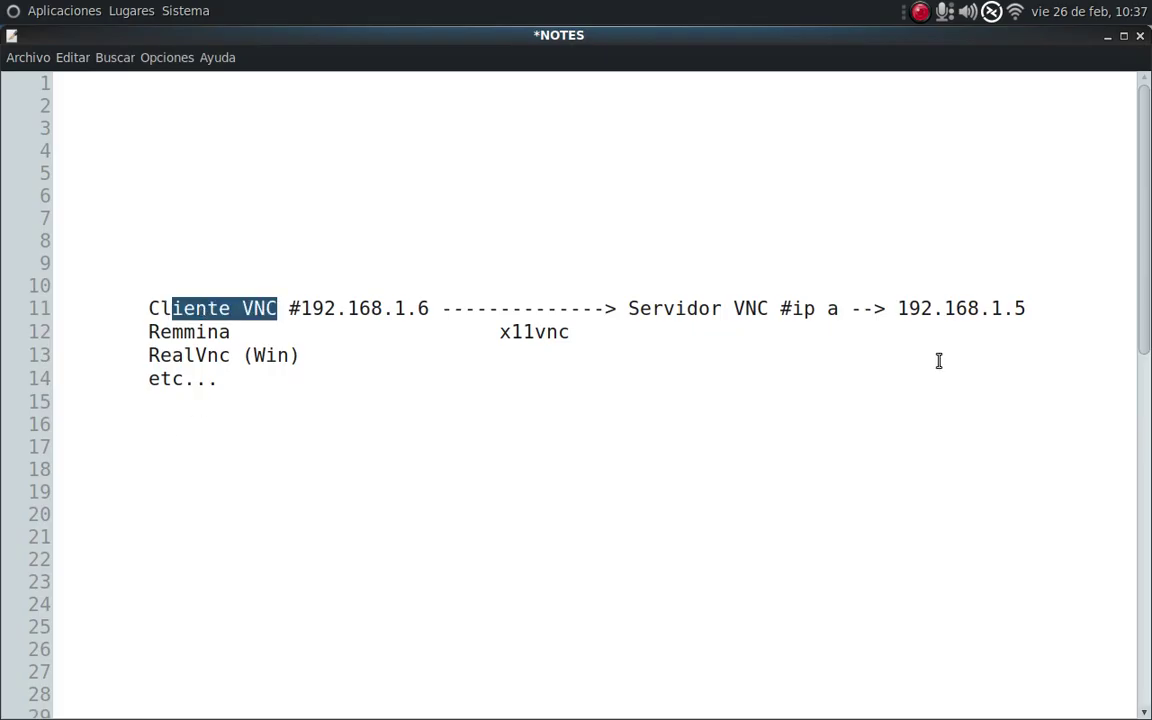
drag(792, 310, 838, 310)
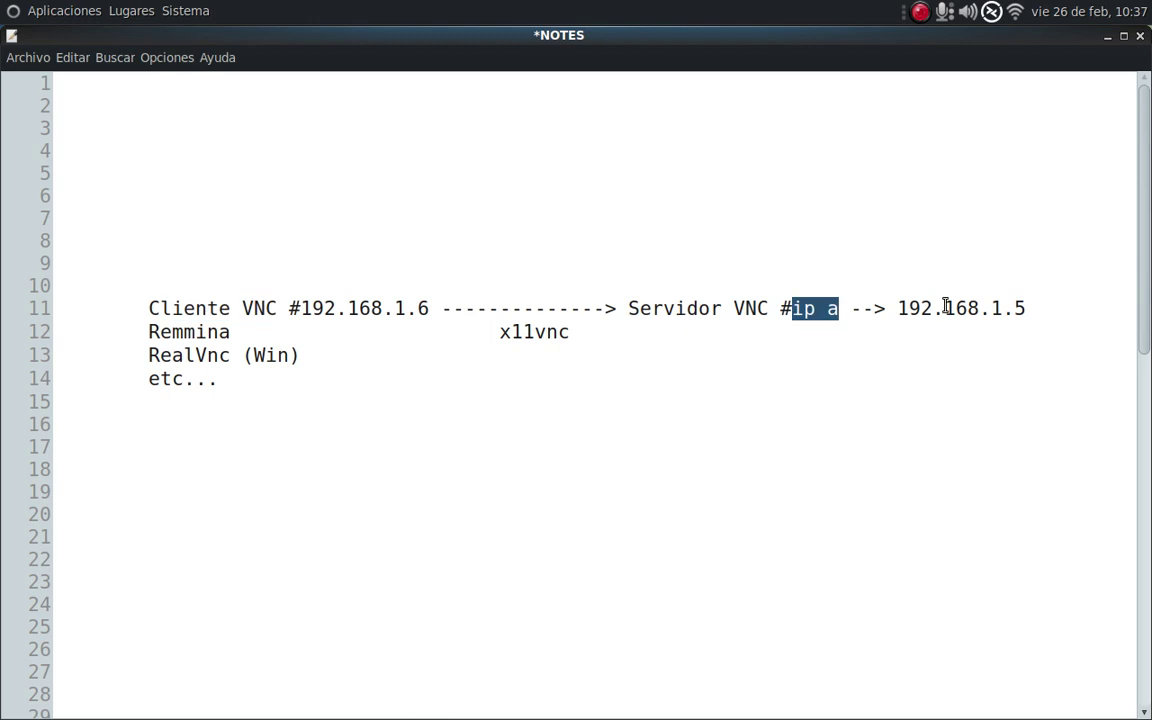
drag(652, 308, 738, 308)
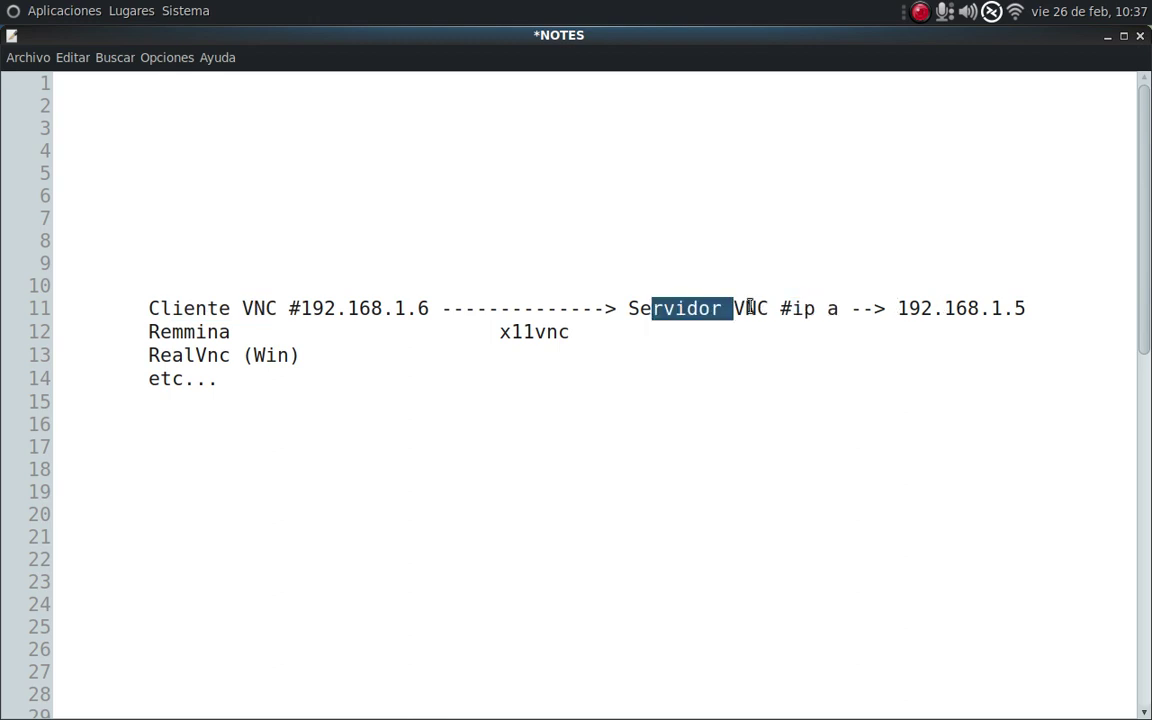
drag(1075, 308, 897, 300)
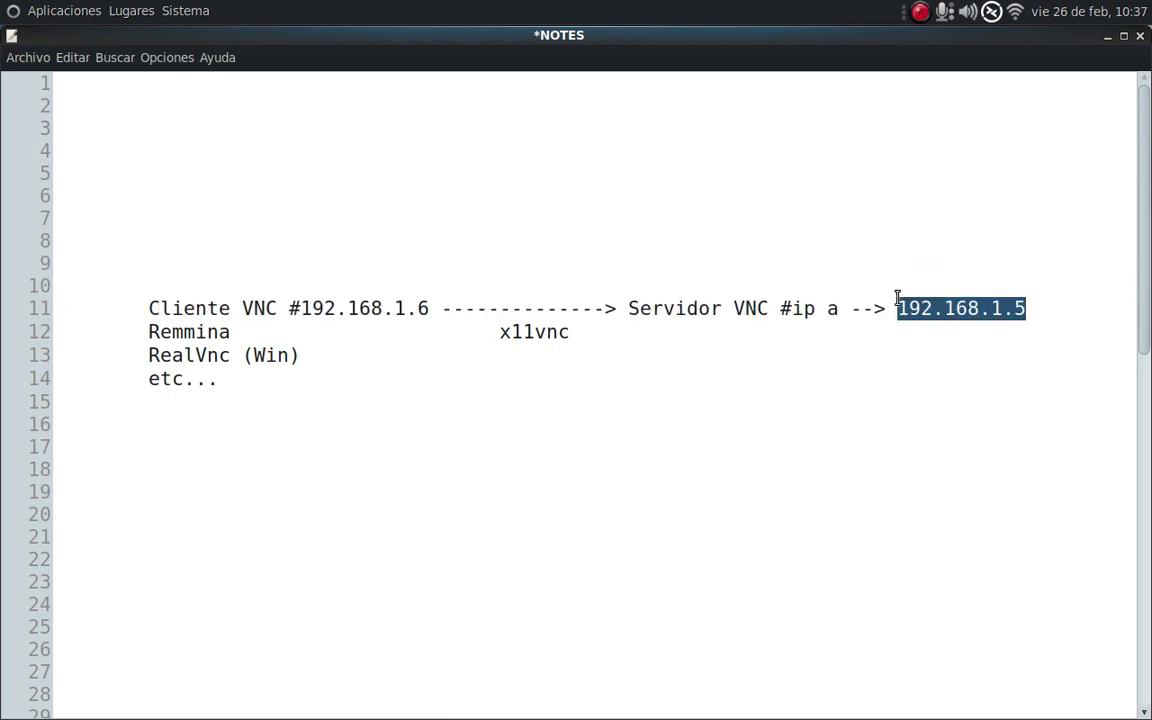
Clear the notes, terminal and Remmina list from the desktop and open a new Remmina connection profile.
click(897, 302)
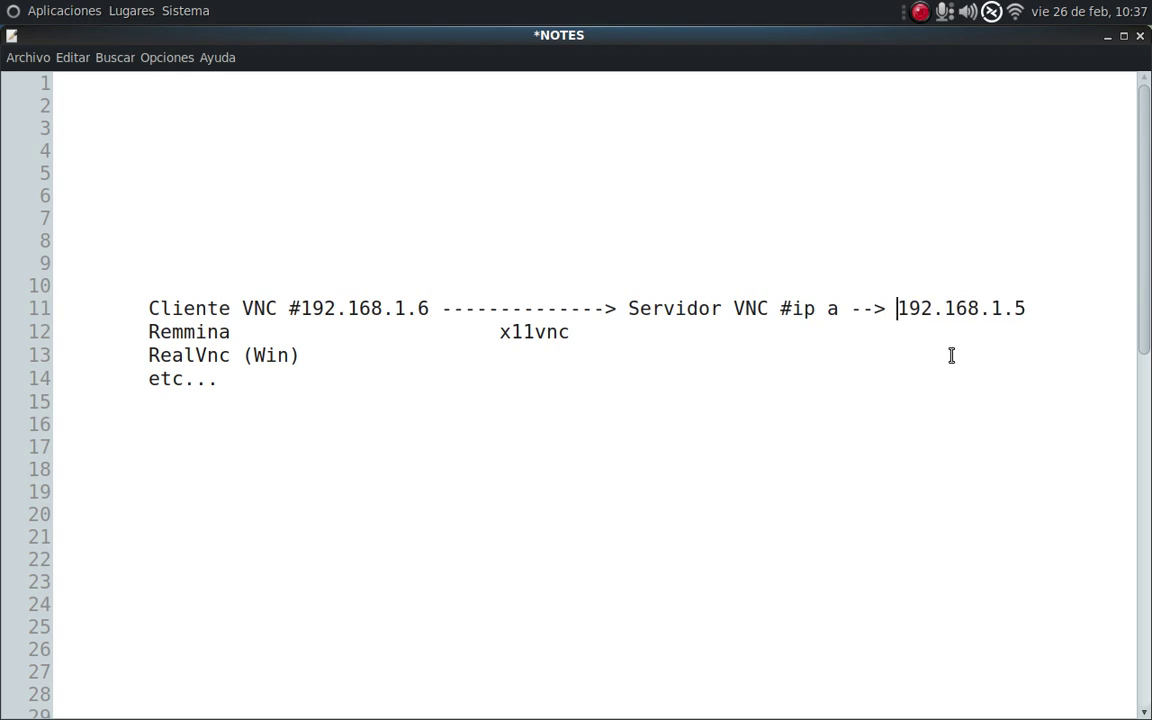
click(1104, 36)
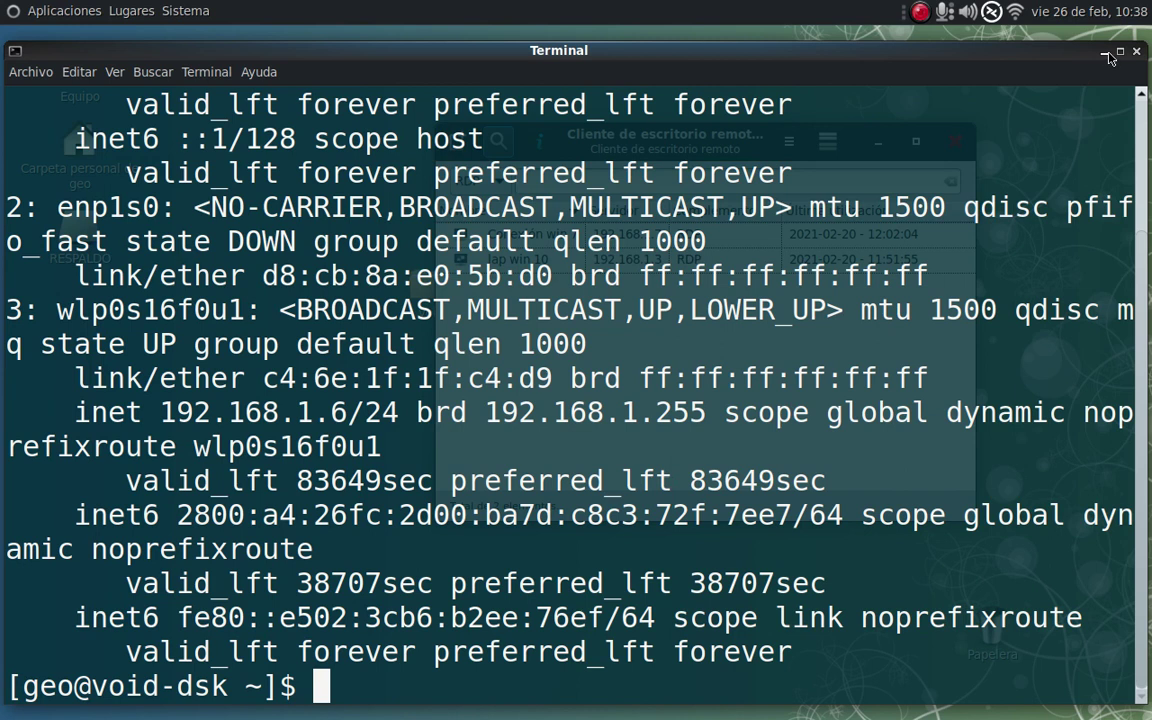
click(1104, 50)
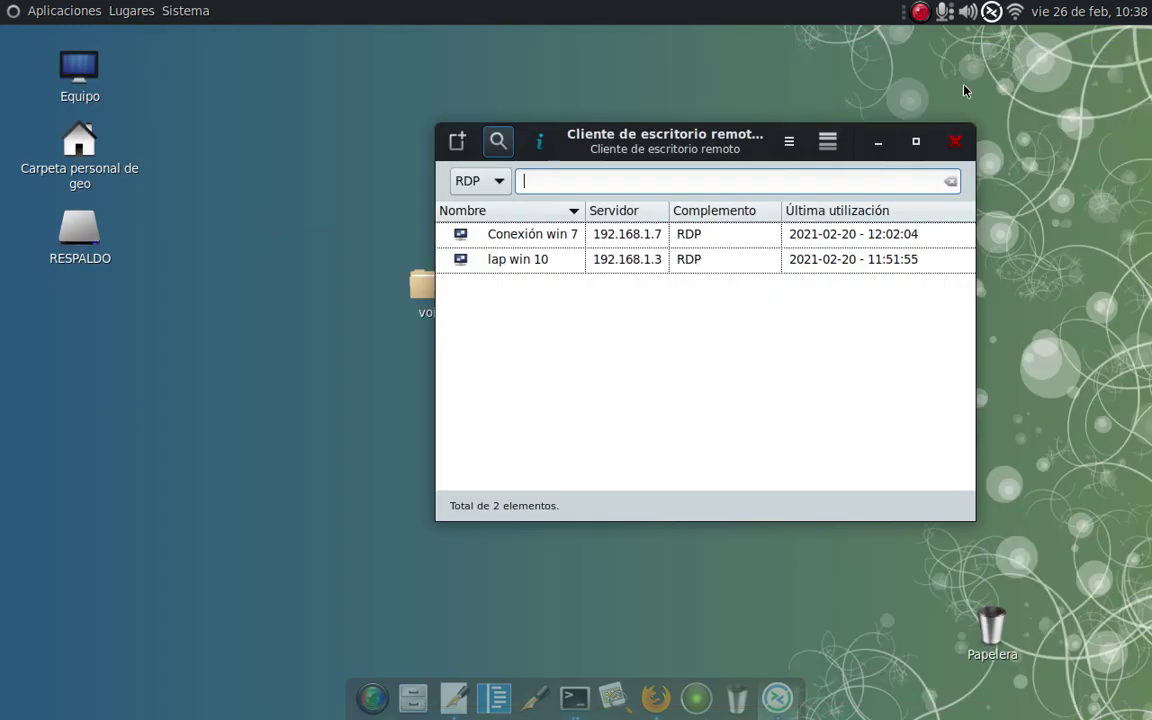
click(954, 144)
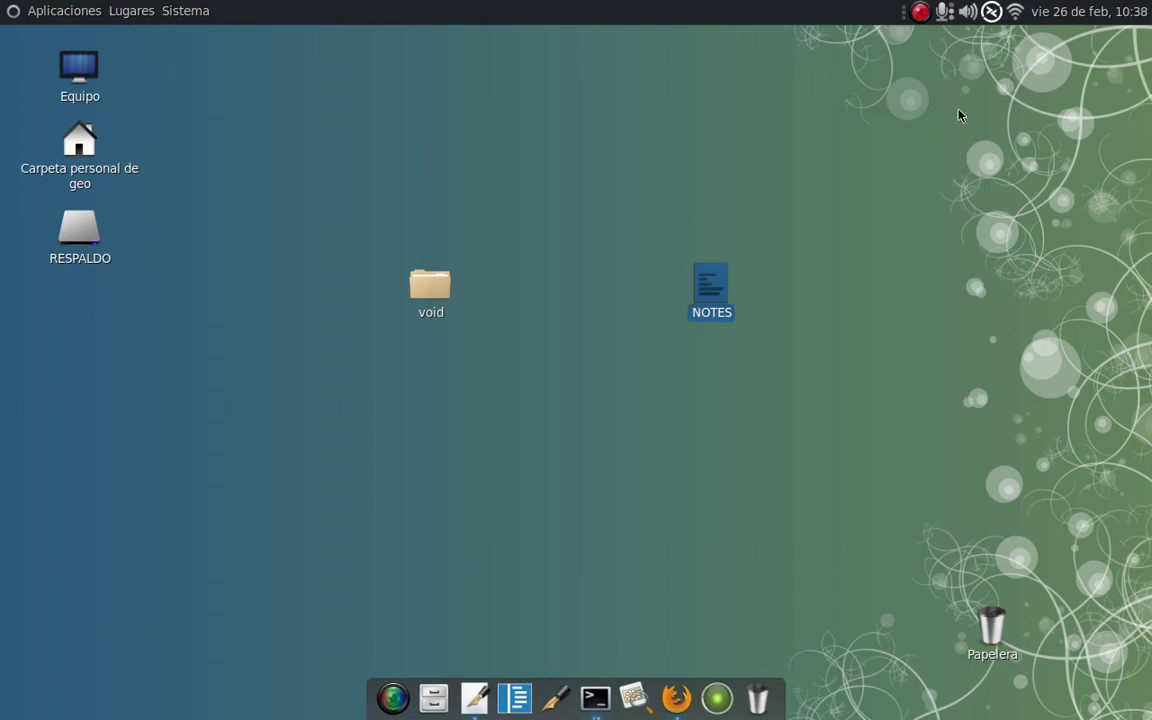
click(990, 13)
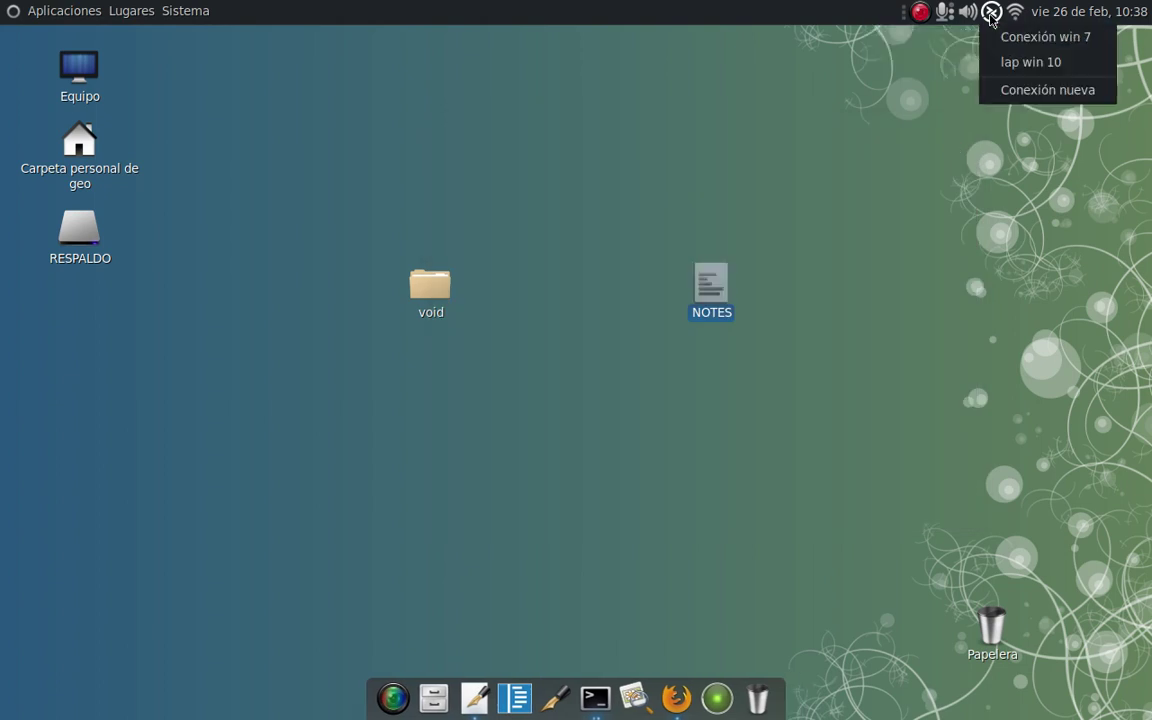
click(1027, 88)
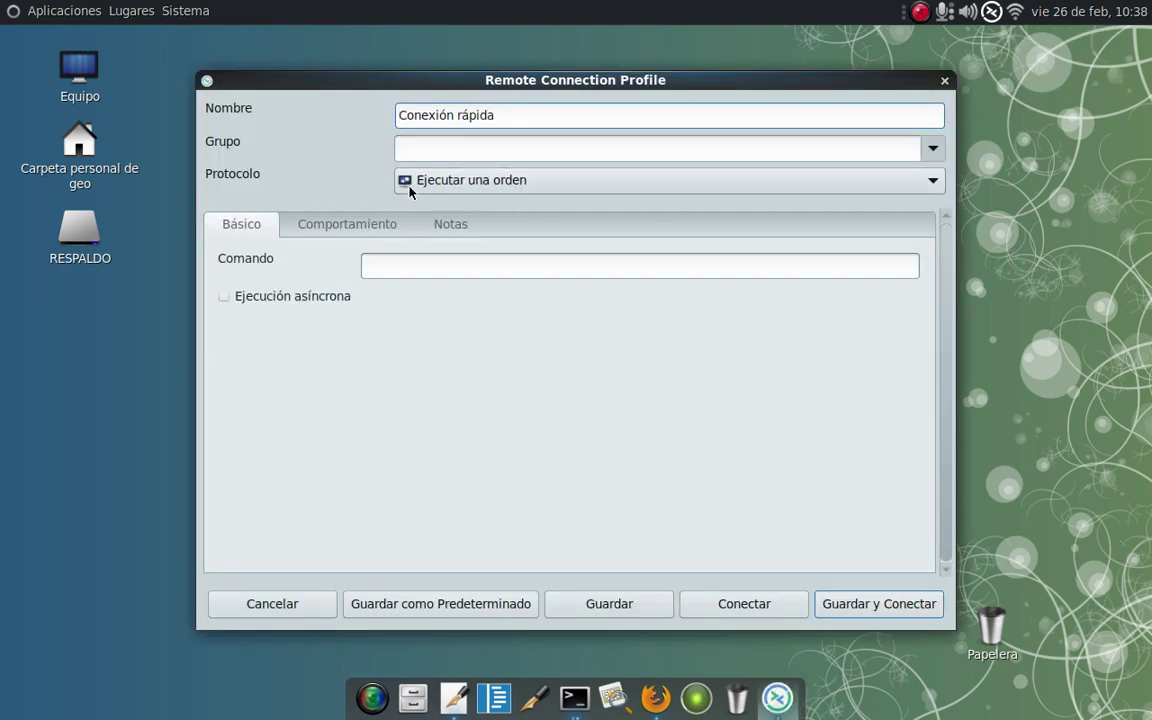
Set the connection profile's protocol to Complemento para VNC de Remmina.
click(516, 185)
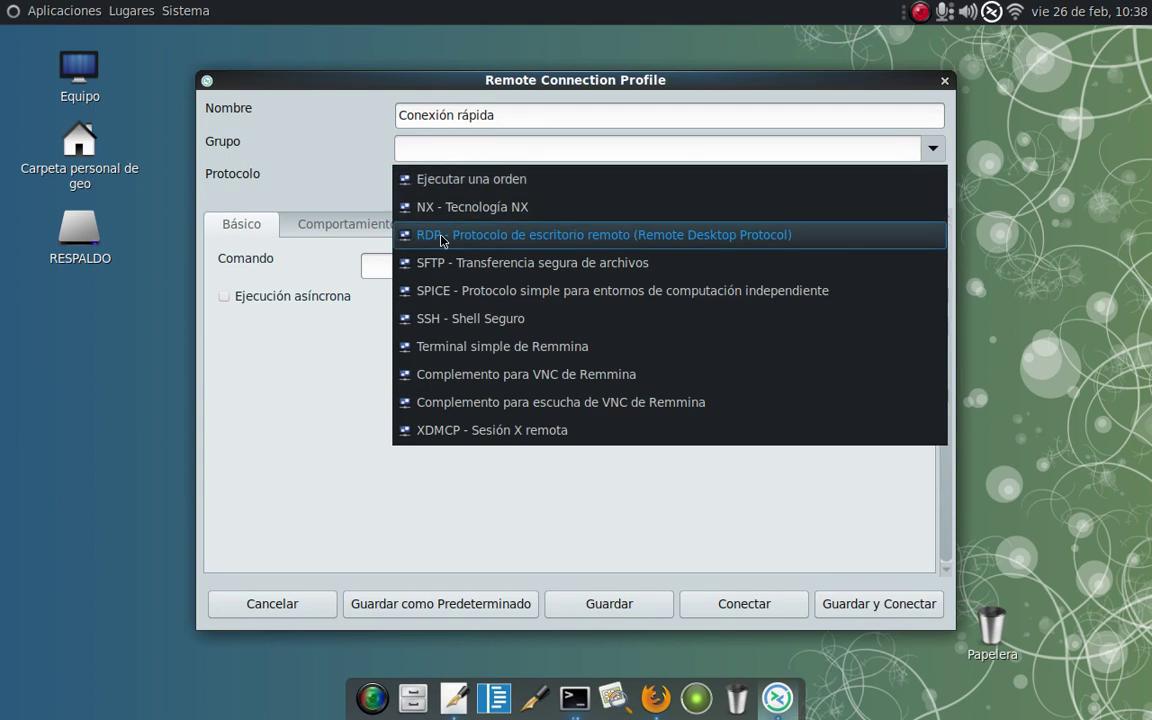
click(443, 236)
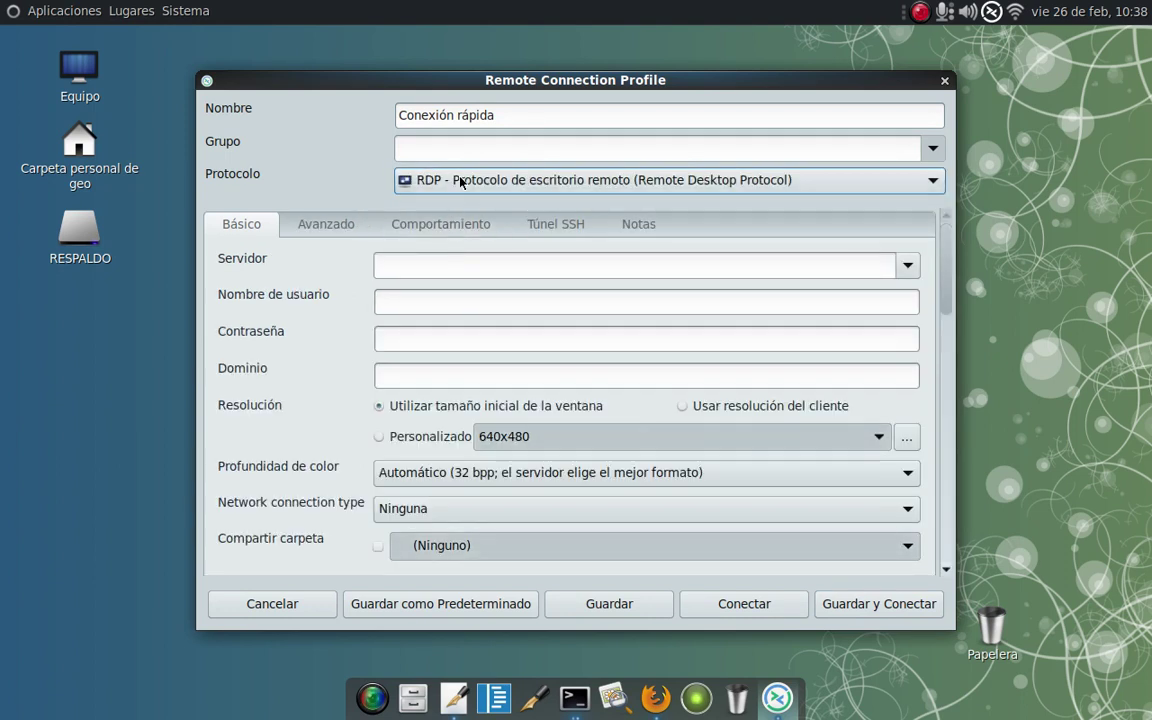
click(461, 182)
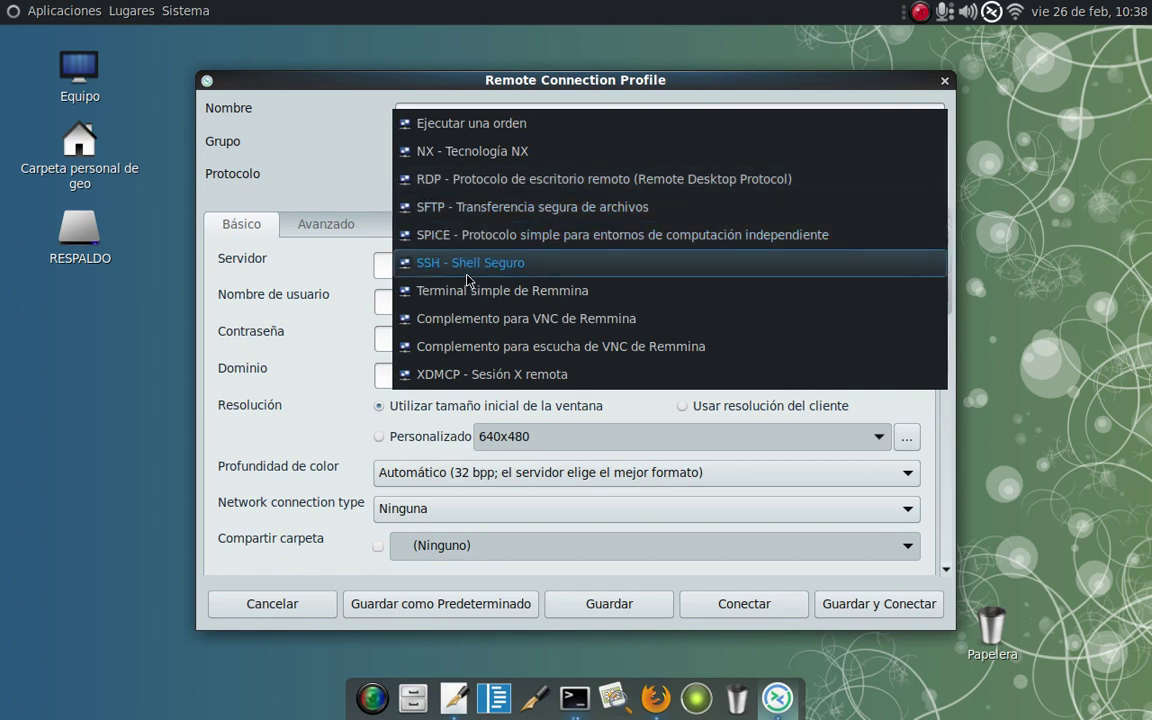
click(545, 320)
Name the profile Conexión lap voidlinux, replacing the default word rápida.
click(520, 118)
double_click(470, 116)
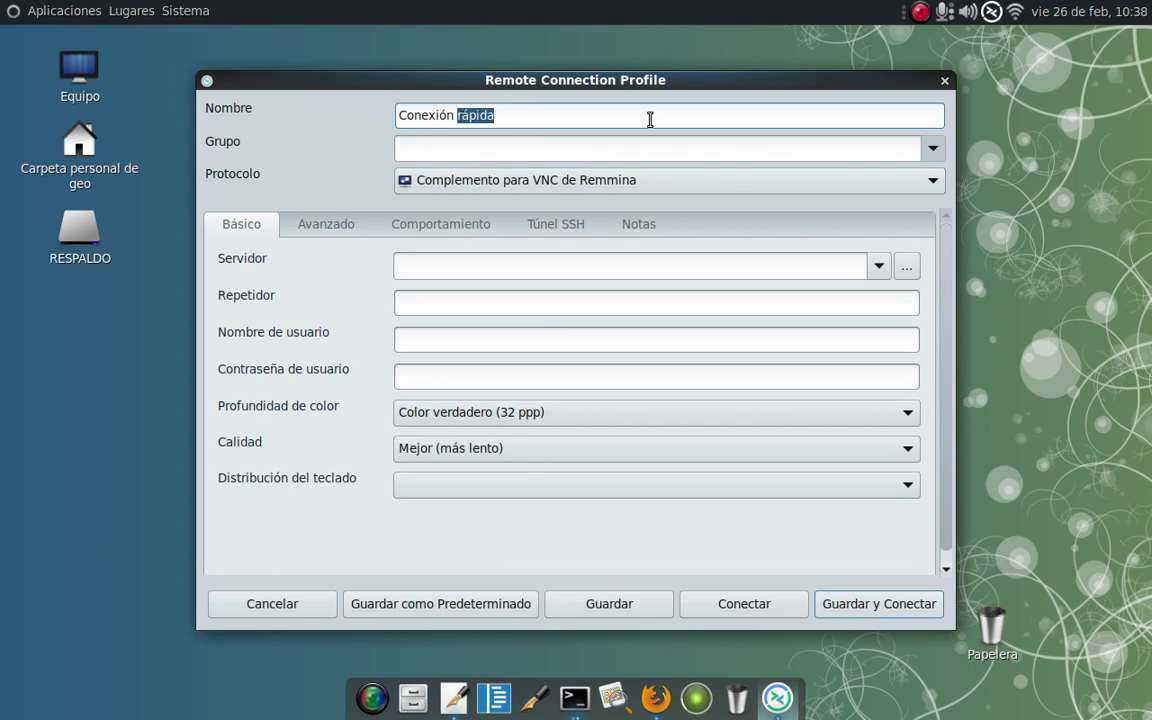
text(la)
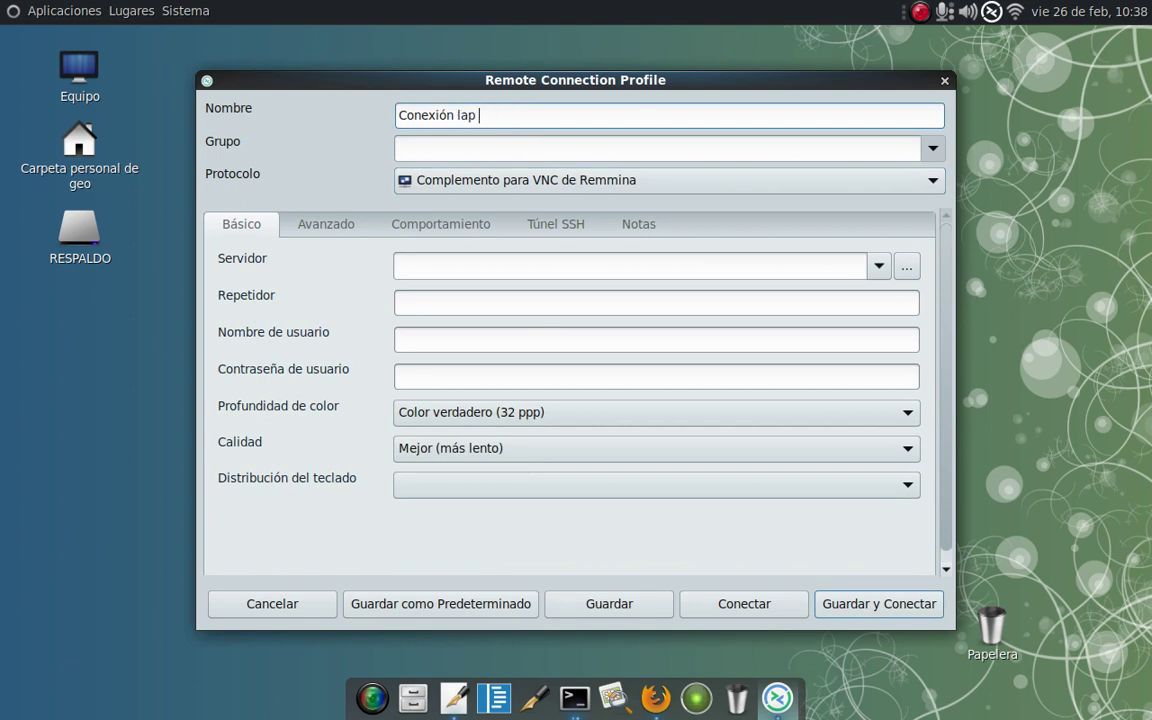
text(p voidlinux)
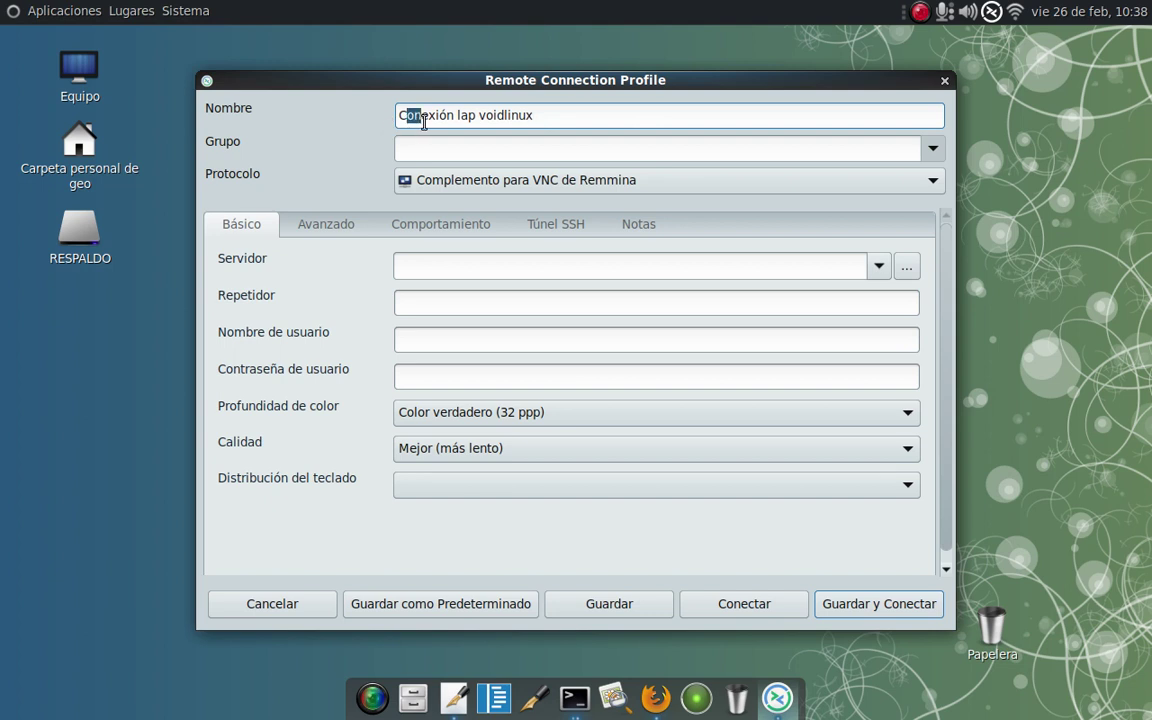
drag(406, 117, 524, 115)
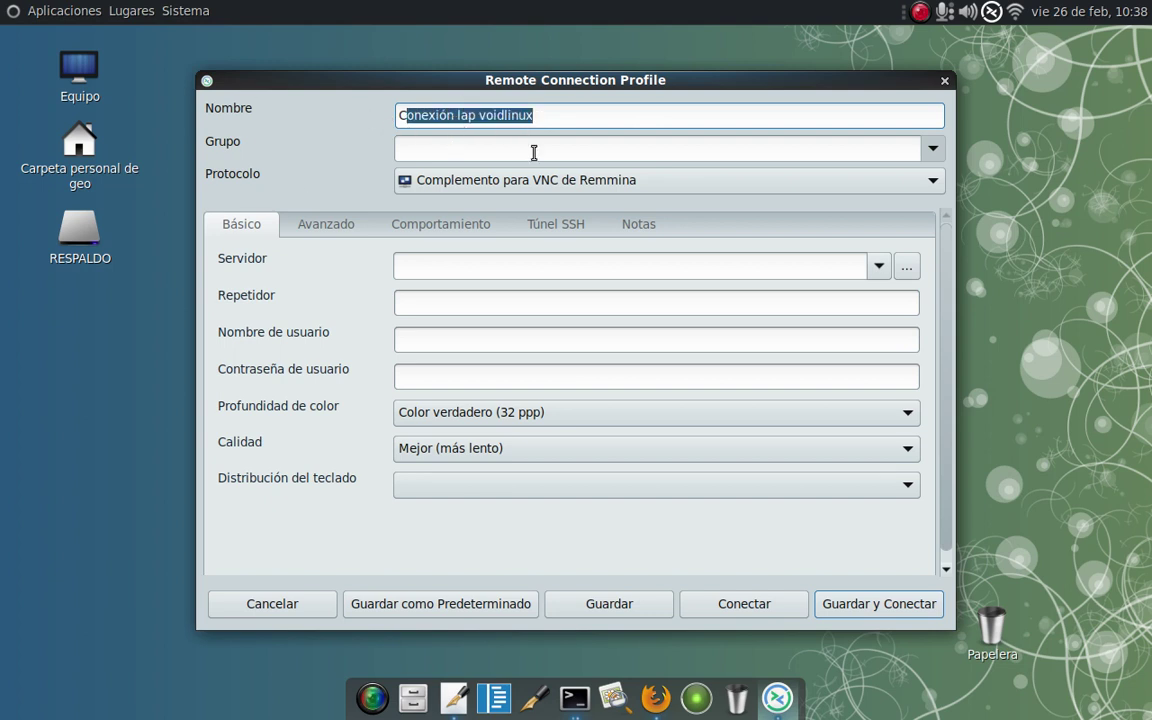
click(549, 113)
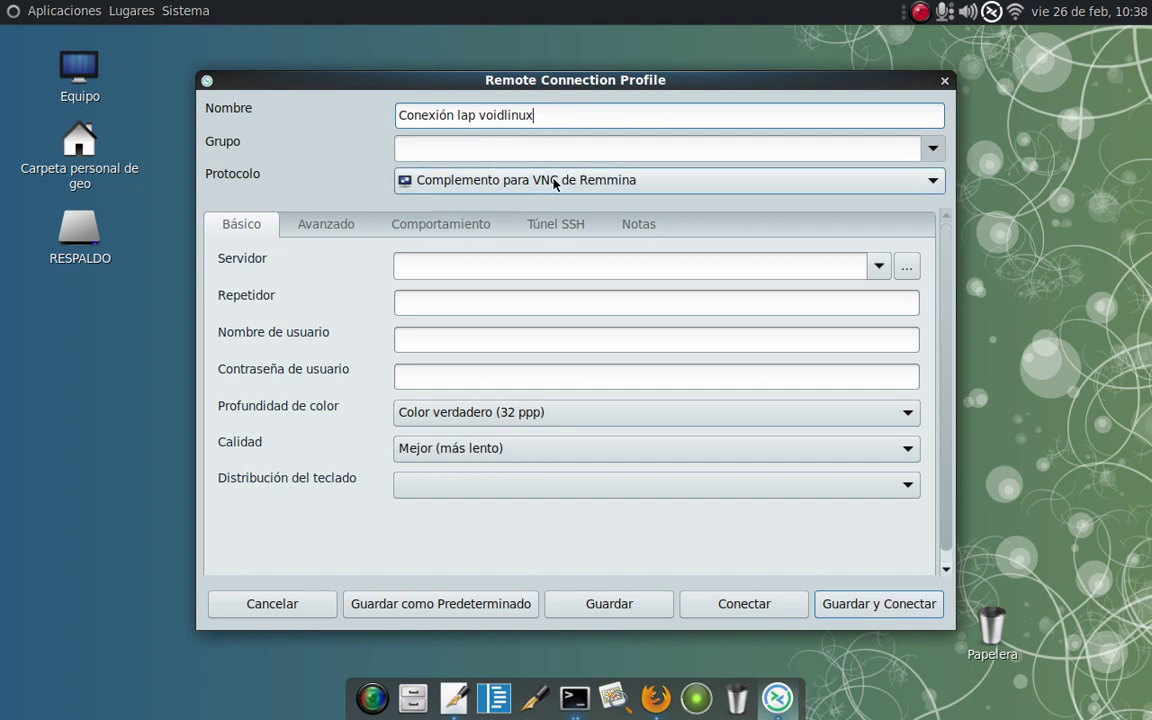
Check the server address in the notes and enter 192.168.1.5 as the profile's Servidor value.
click(424, 264)
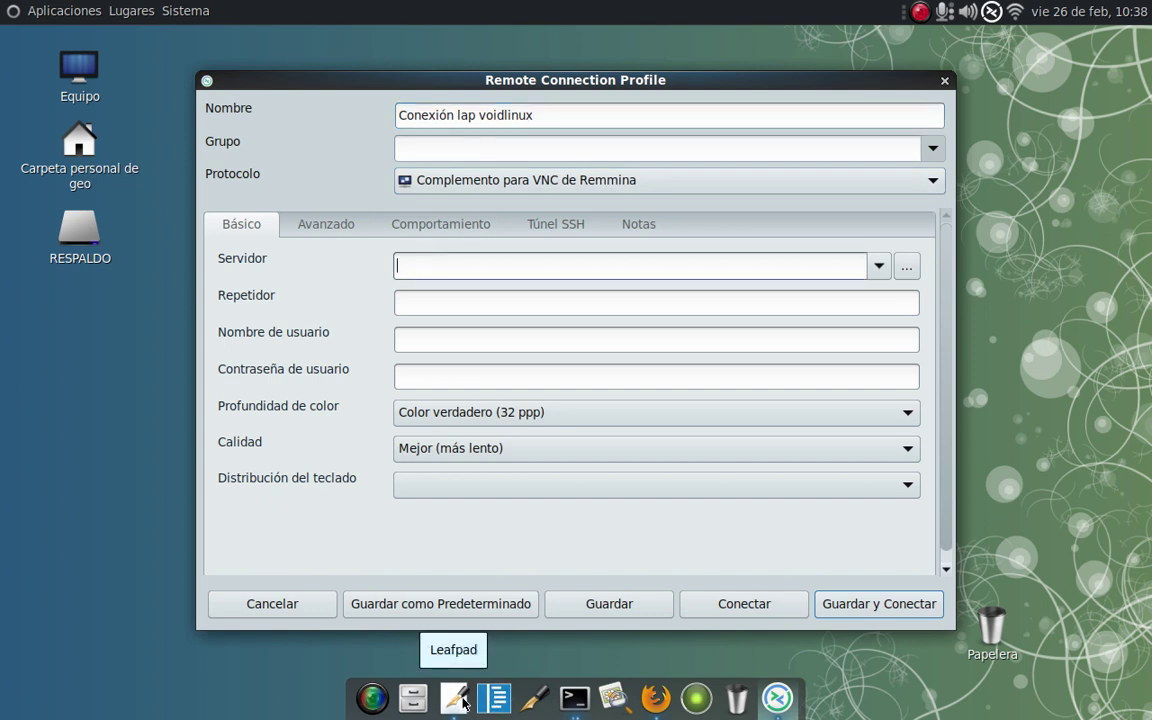
click(494, 699)
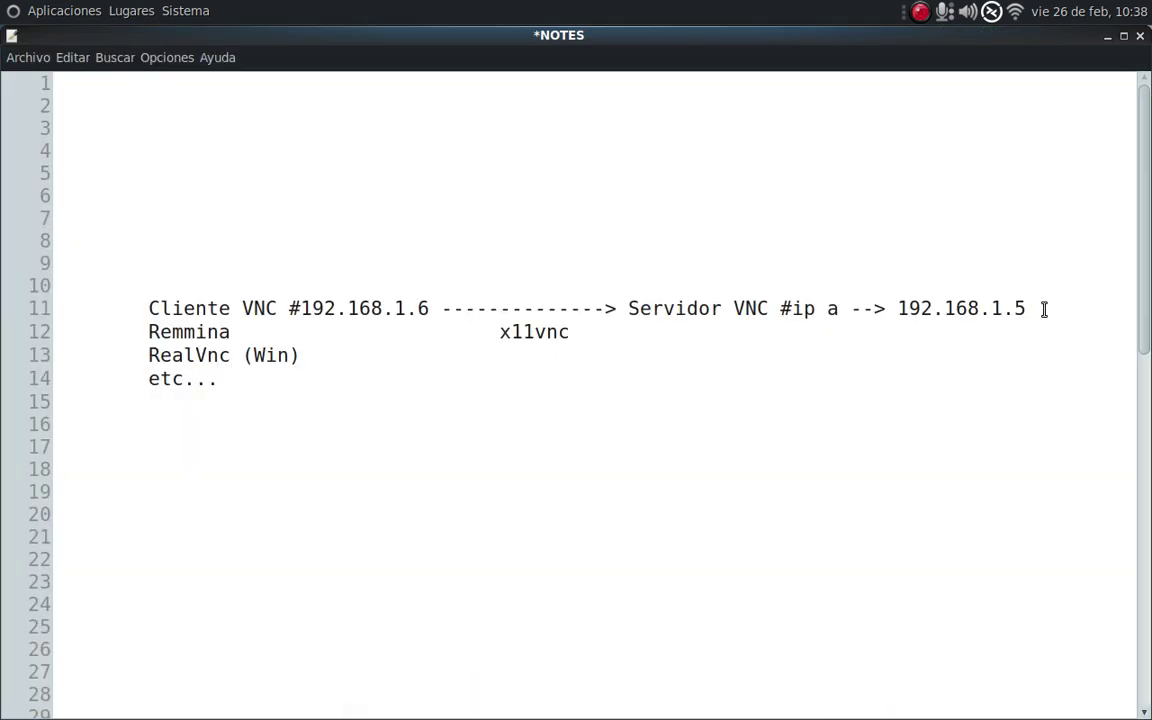
click(1107, 36)
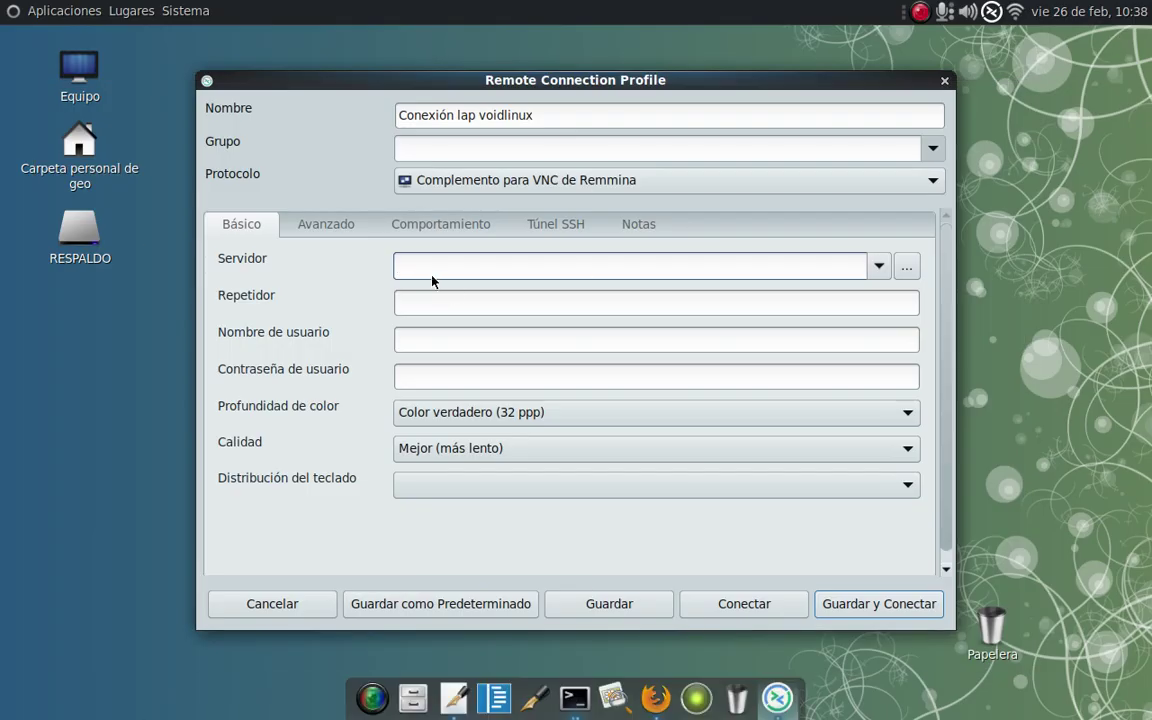
text(192.168.1.5)
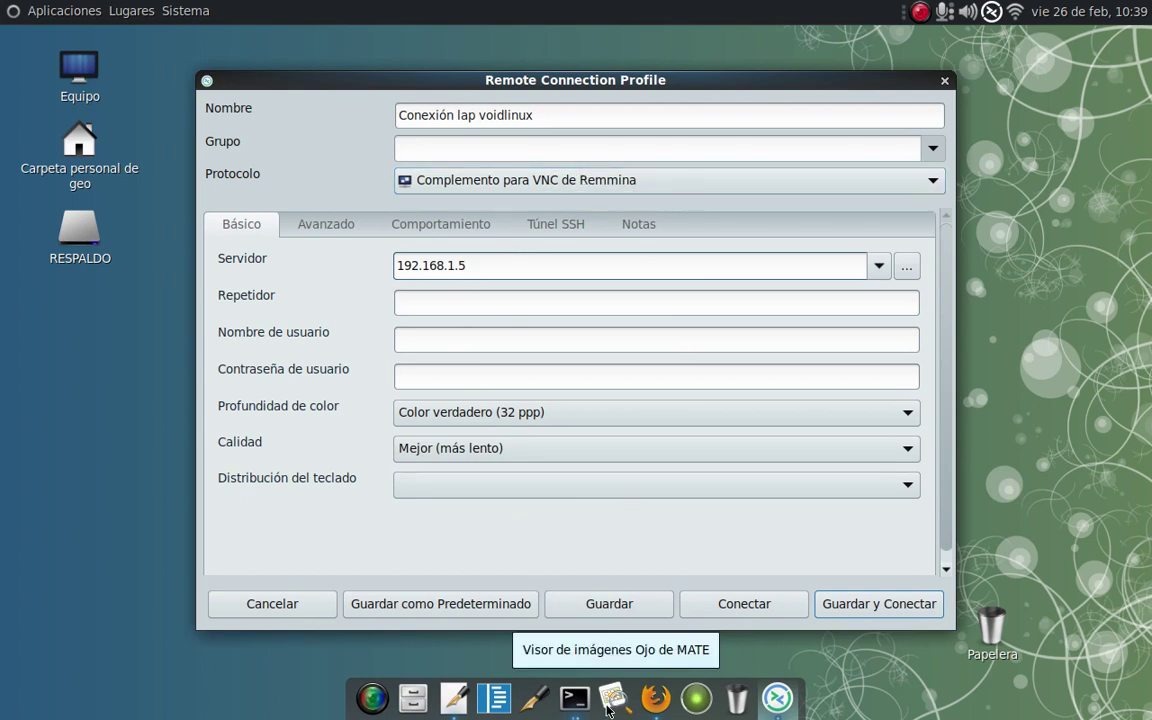
Return to the notes and add an RDP entry on line 16, aligned below the VNC client list.
click(453, 698)
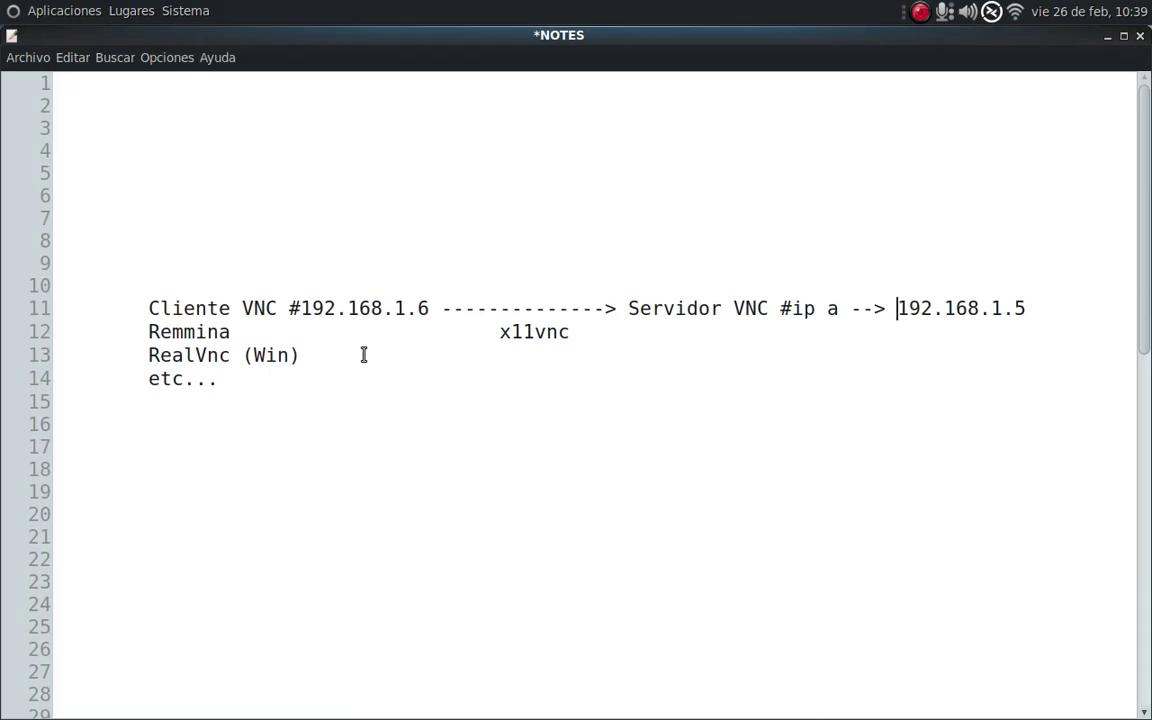
key(Tab)
key(Return)
text(RD)
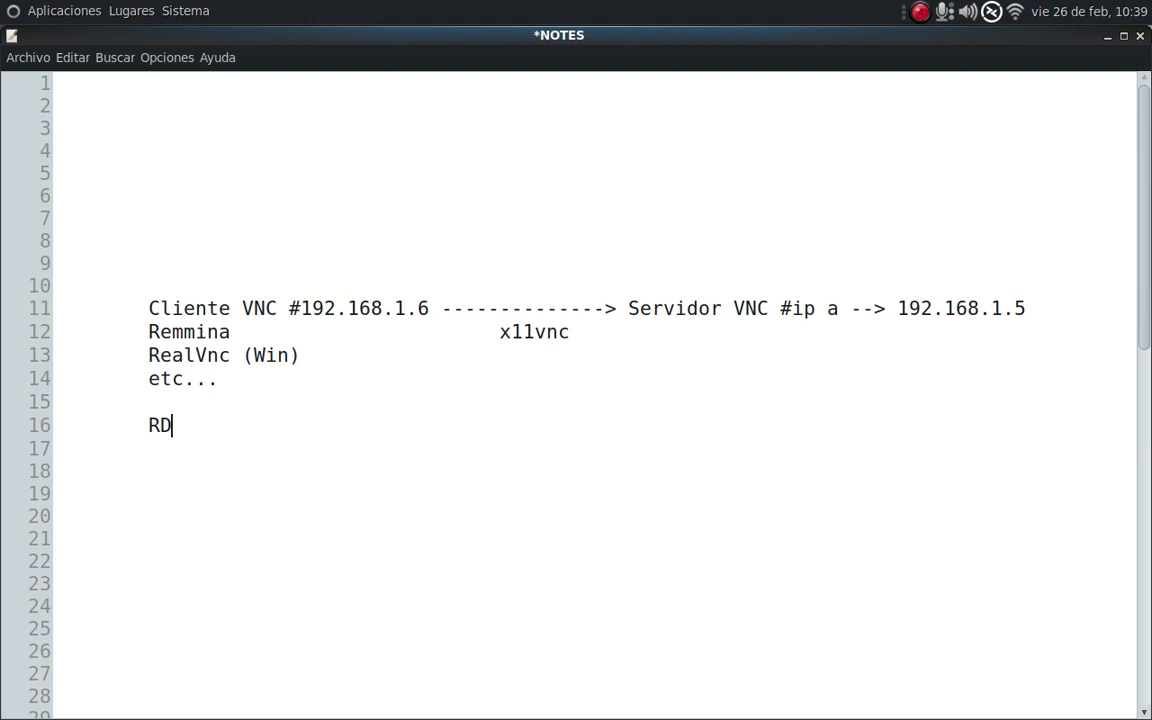
text(P)
click(370, 398)
text(.3389)
key(Left)
key(Left)
key(Left)
key(Left)
key(Left)
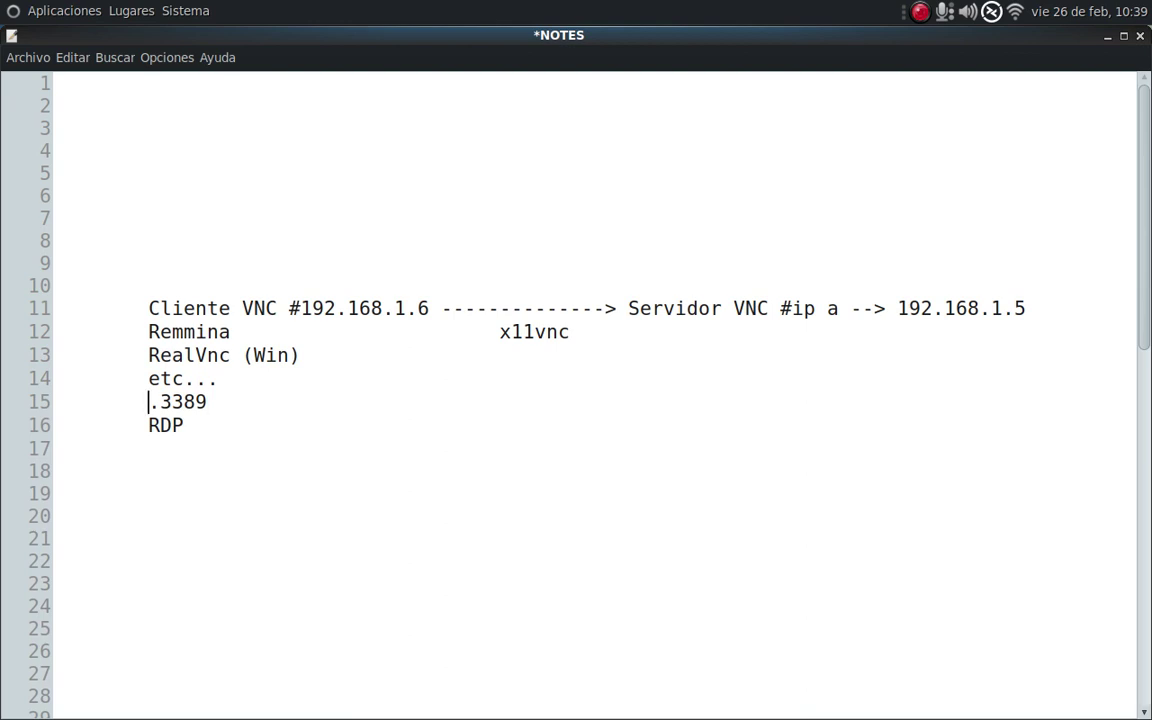
key(Delete)
key(Delete)
key(Delete)
key(Delete)
key(Delete)
key(Delete)
key(Delete)
text(RDP)
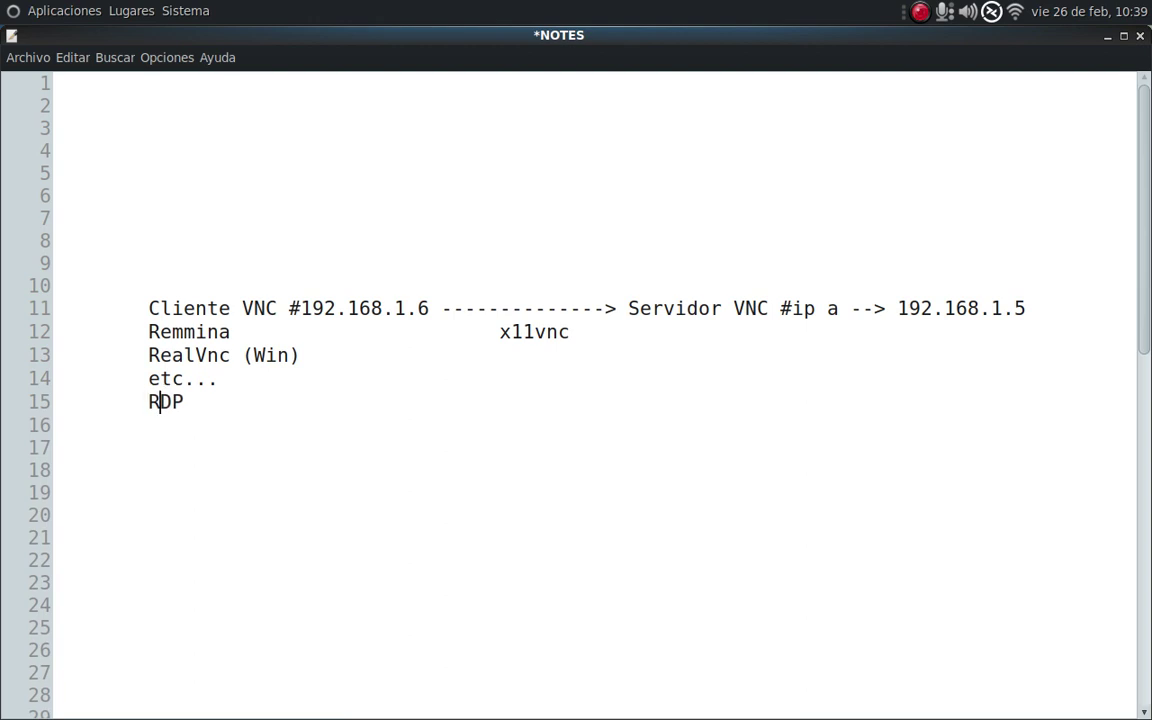
key(Left)
key(Return)
key(Right)
key(Right)
key(Right)
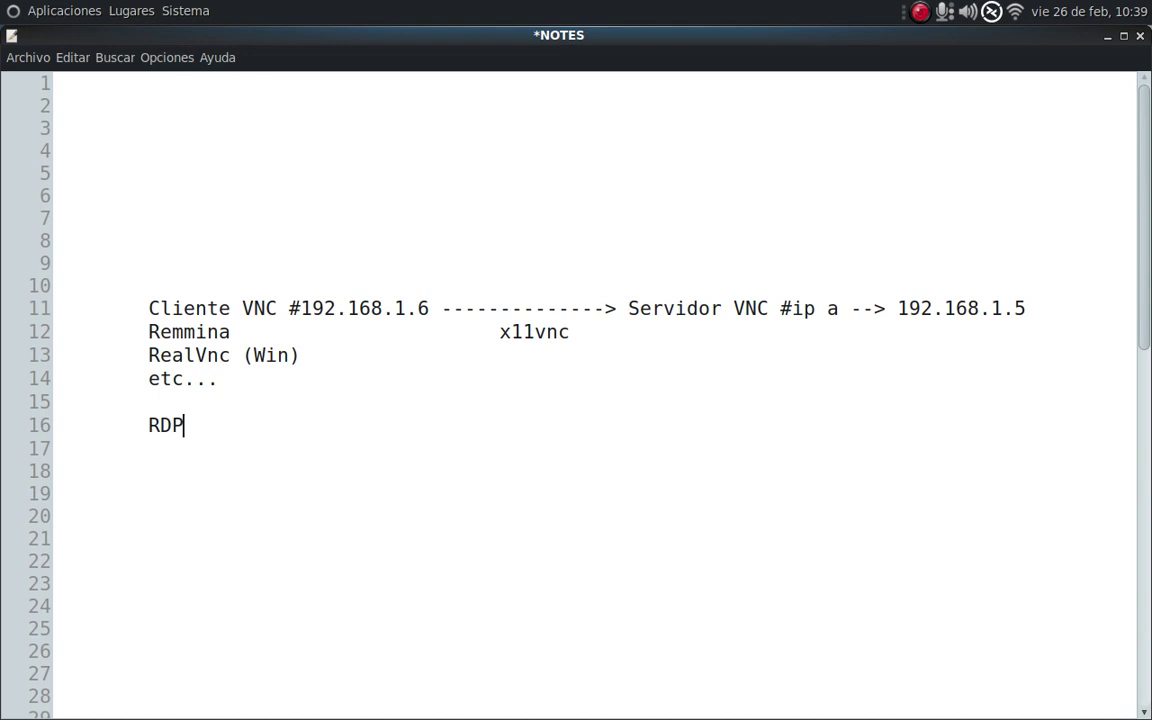
Complete the entry as RDP:3389, add VNC:5900 on line 17, and highlight both port entries briefly.
text(:3389 )
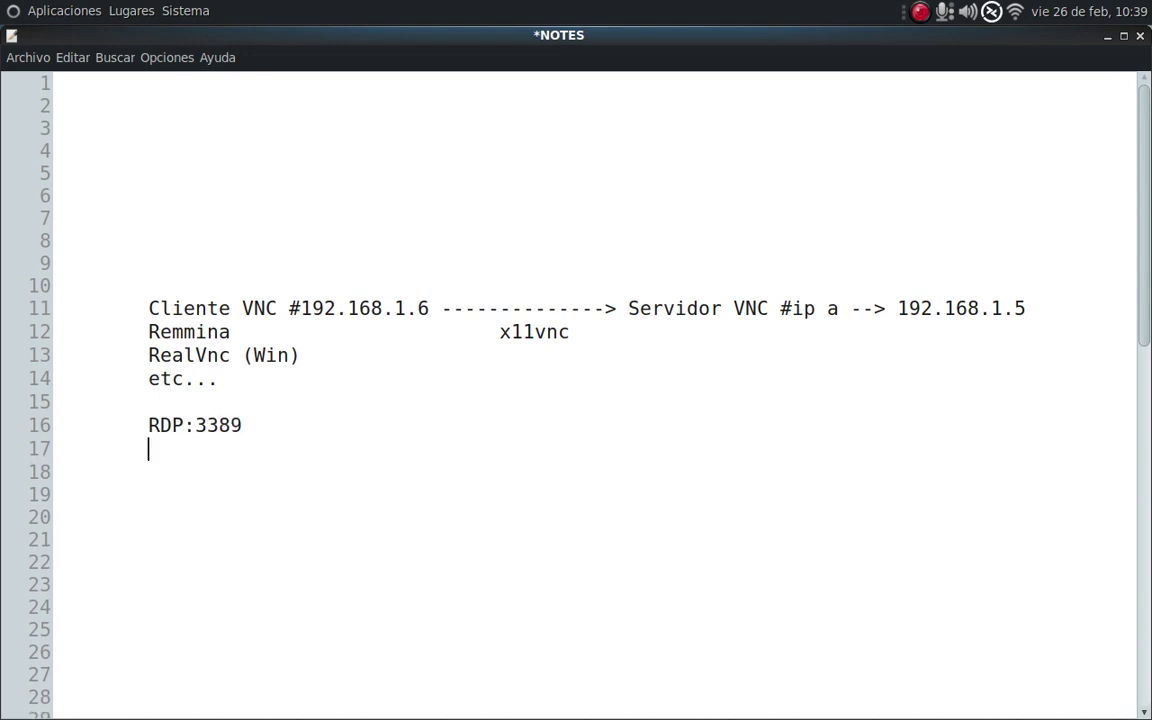
text(VNC:5900)
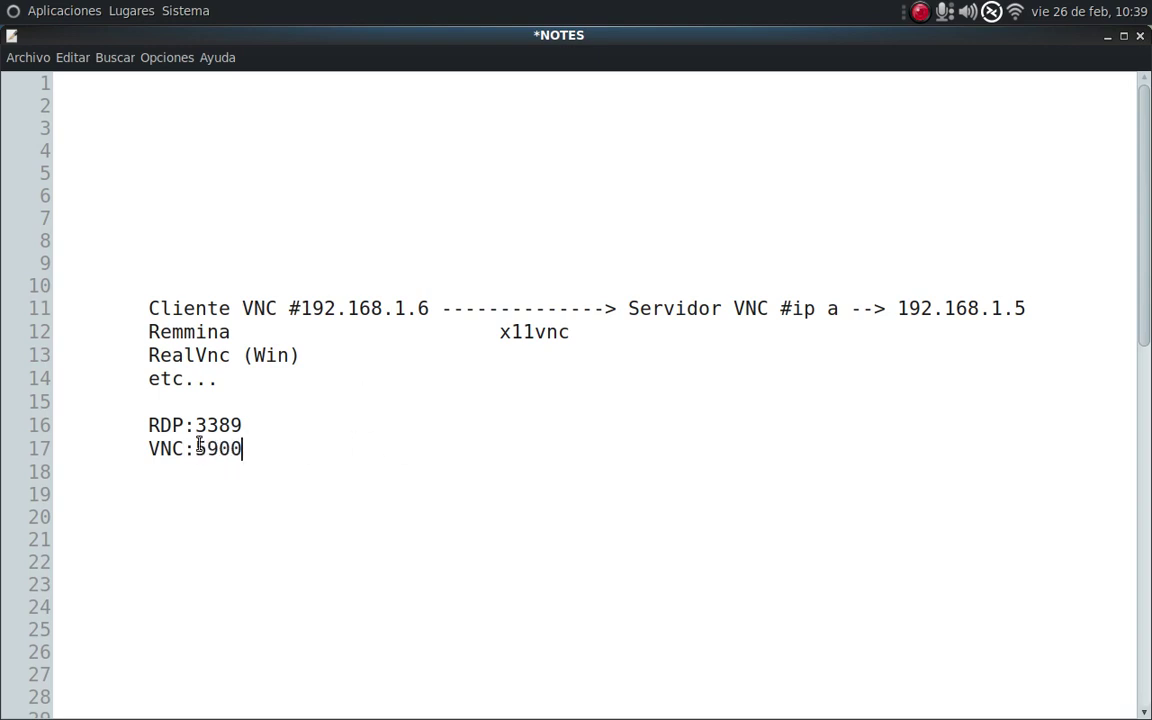
drag(130, 424, 231, 455)
click(262, 447)
Return to the connection profile and complete the server address with the VNC port as 192.168.1.5:5900.
click(1107, 37)
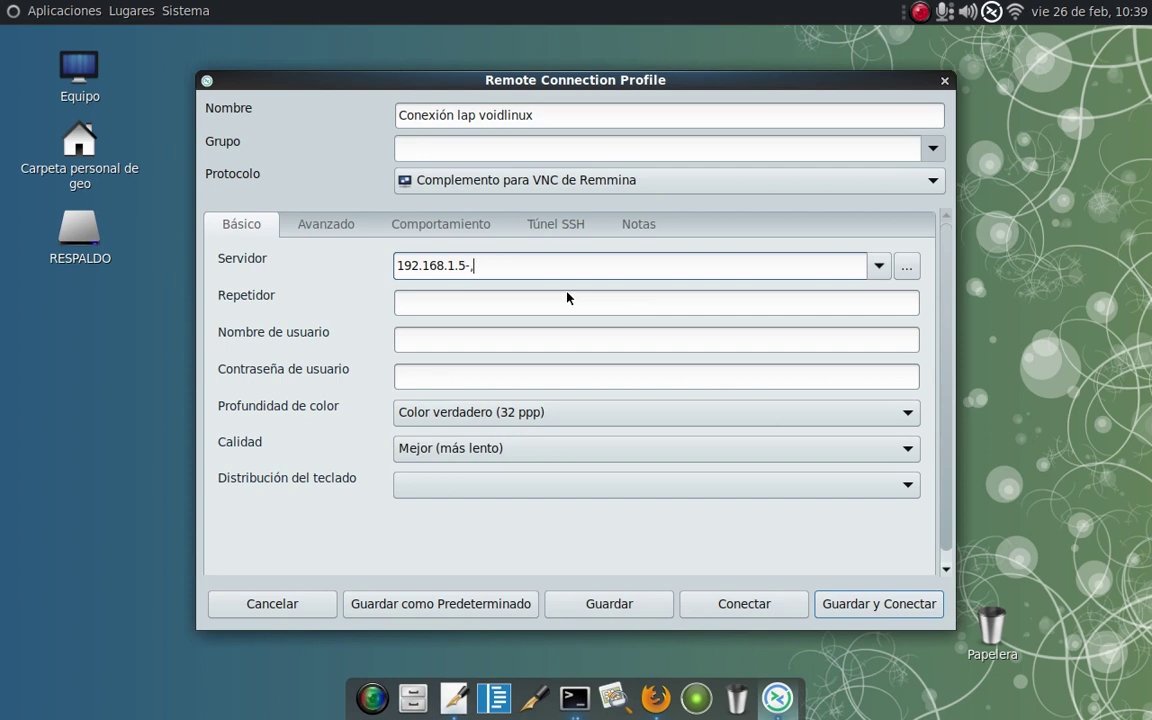
key(BackSpace)
text(:5900)
drag(505, 265, 395, 265)
drag(503, 266, 376, 267)
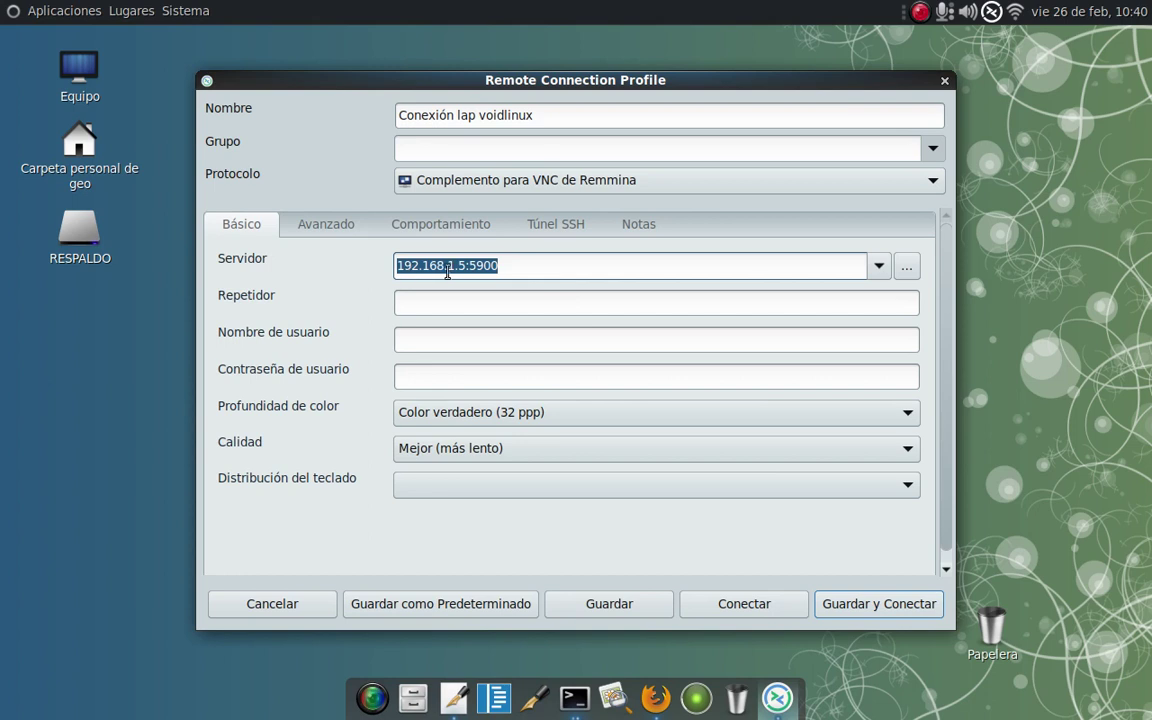
Enter the account's user name in lowercase in the profile's Nombre de usuario field.
click(400, 338)
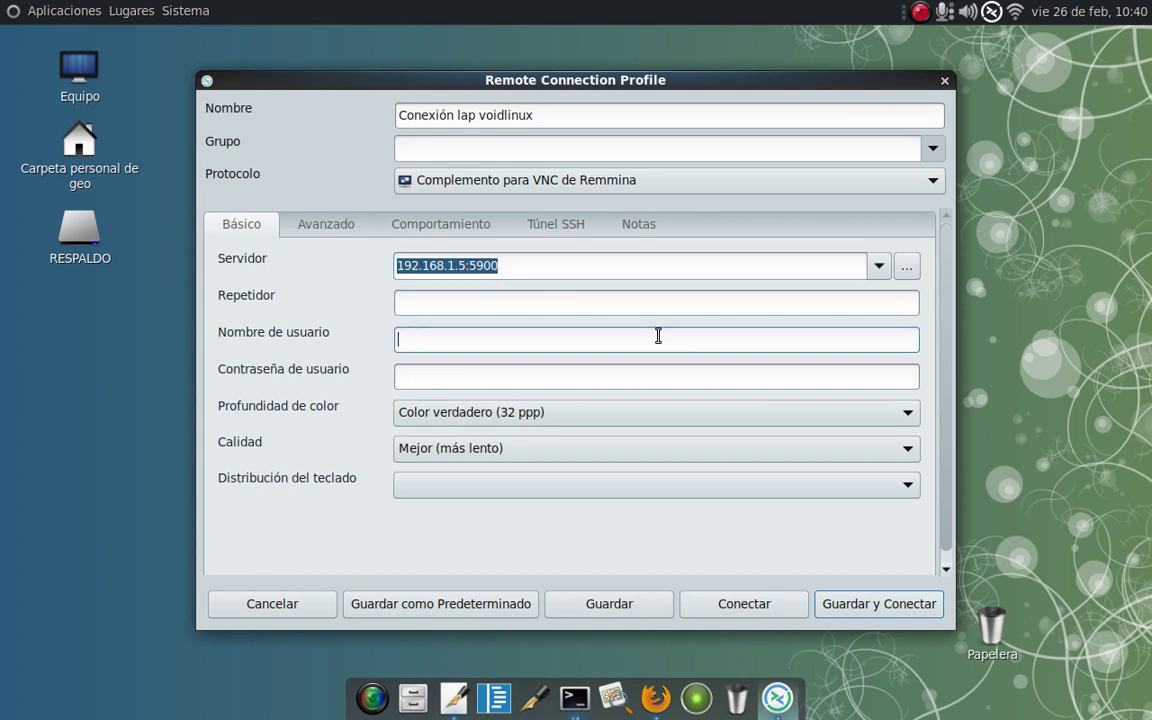
text(GEO)
key(BackSpace)
key(BackSpace)
key(BackSpace)
text(geo)
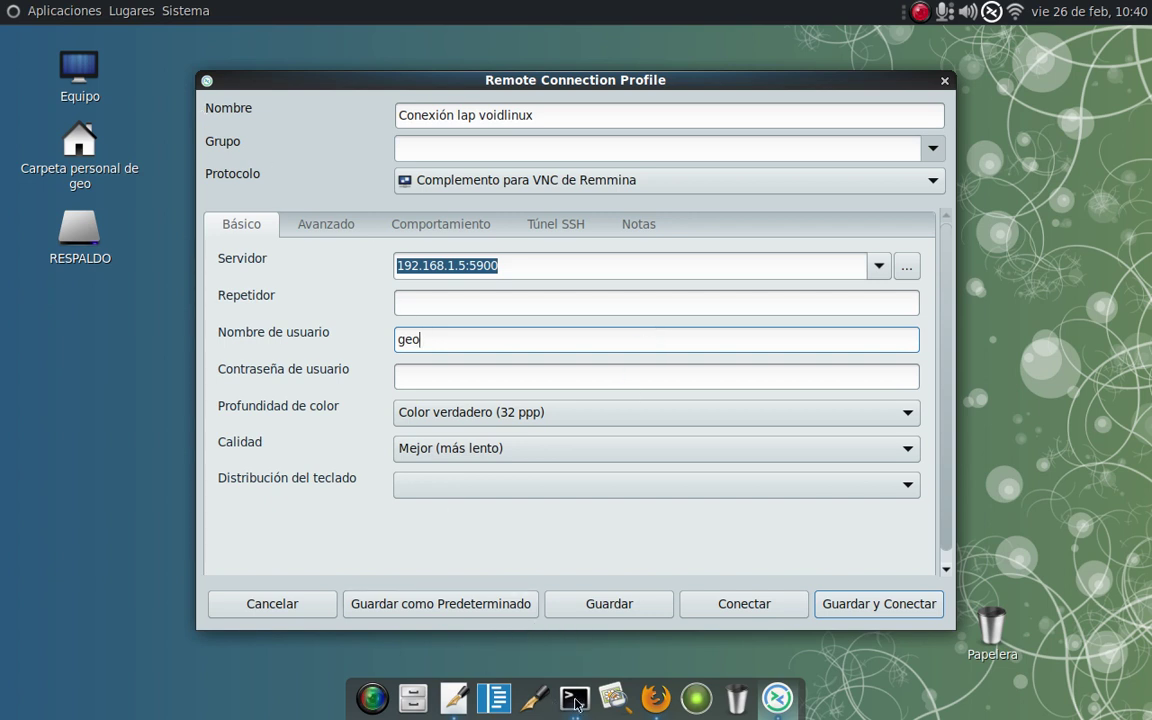
Switch to the terminal, clear its output, and try to display the current user by running $USER.
key(alt+Tab)
key(ctrl+l)
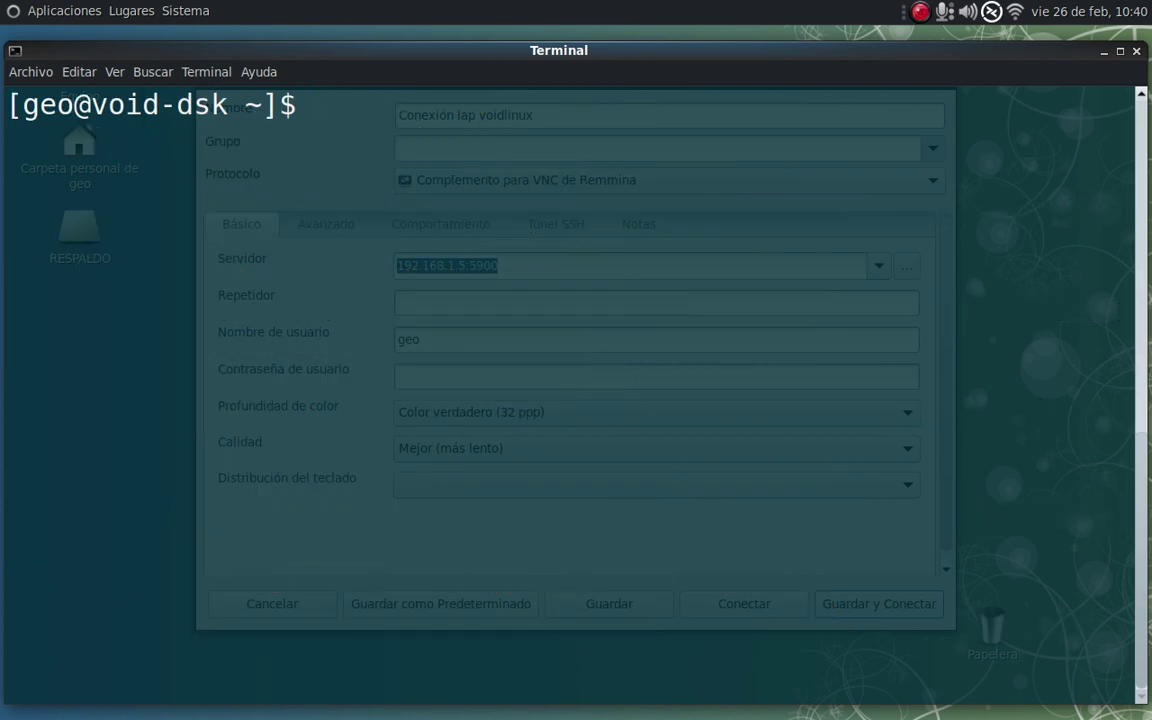
text($)
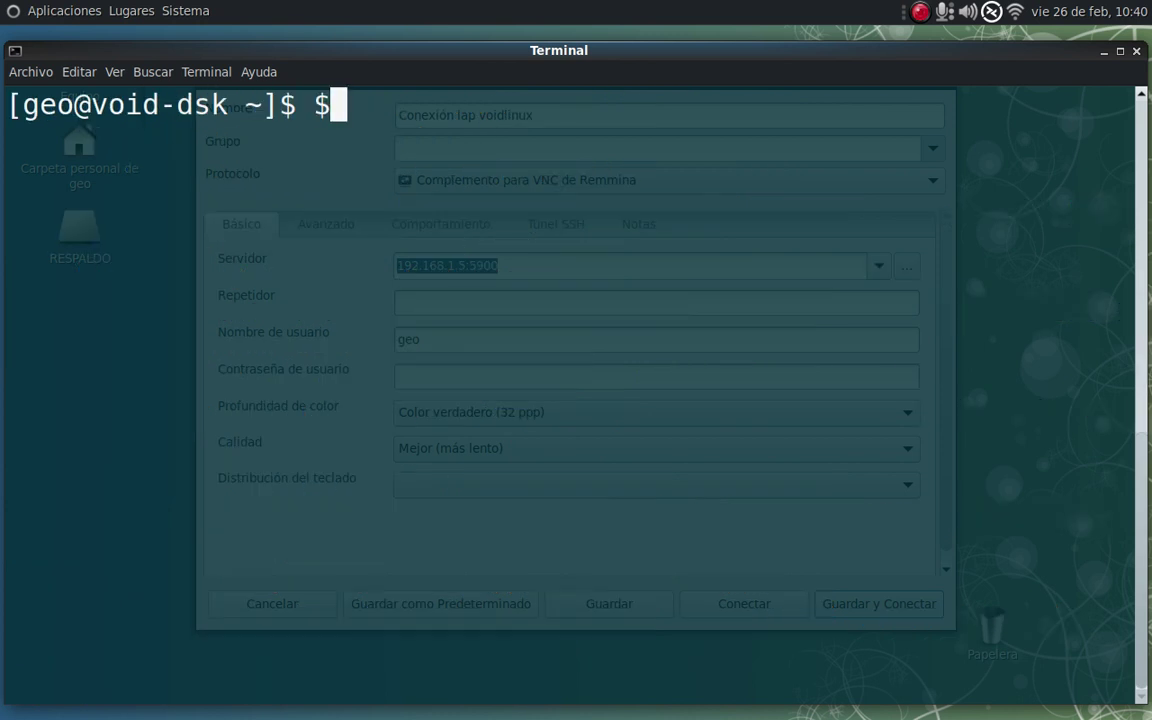
text(USER)
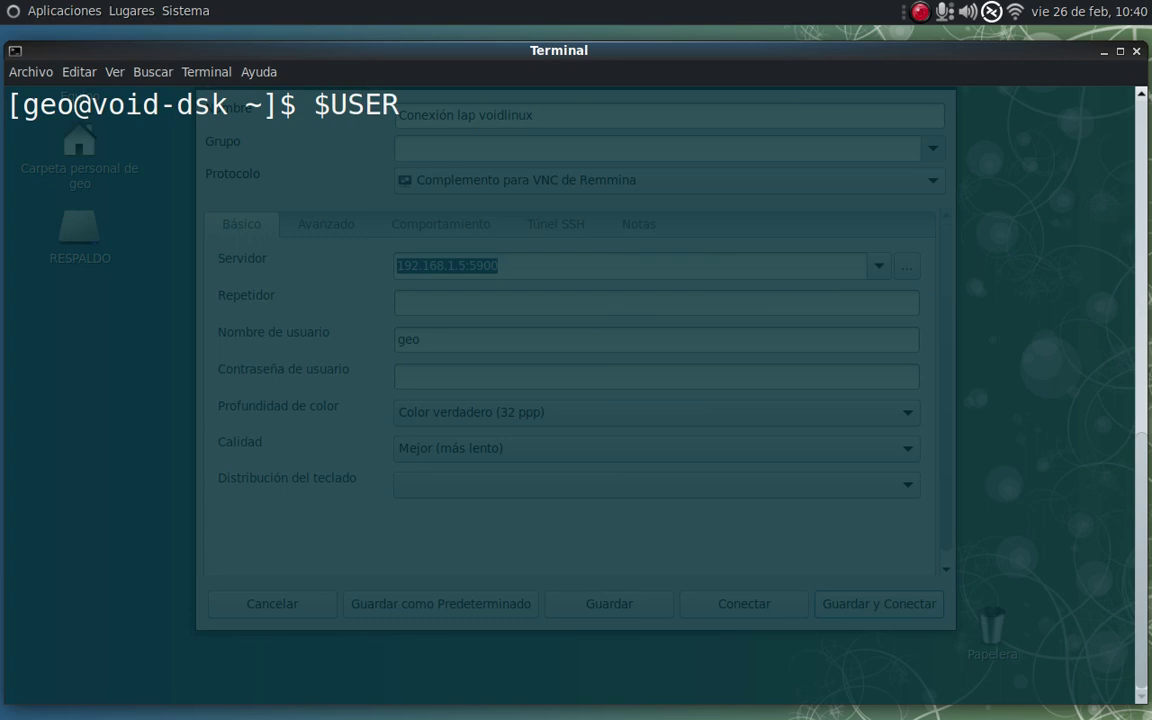
key(Return)
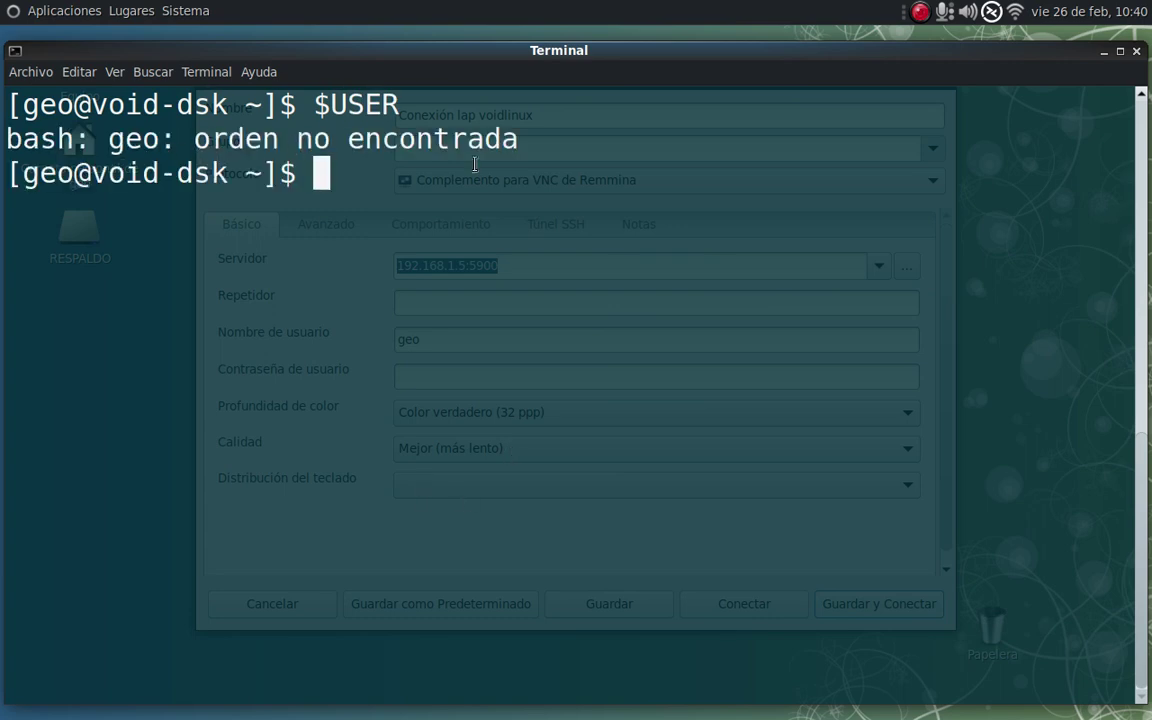
Clear the terminal and correct the previous command to echo $USER, running it to display the current user.
key(Up)
key(Left)
key(Left)
key(Left)
key(Left)
key(Left)
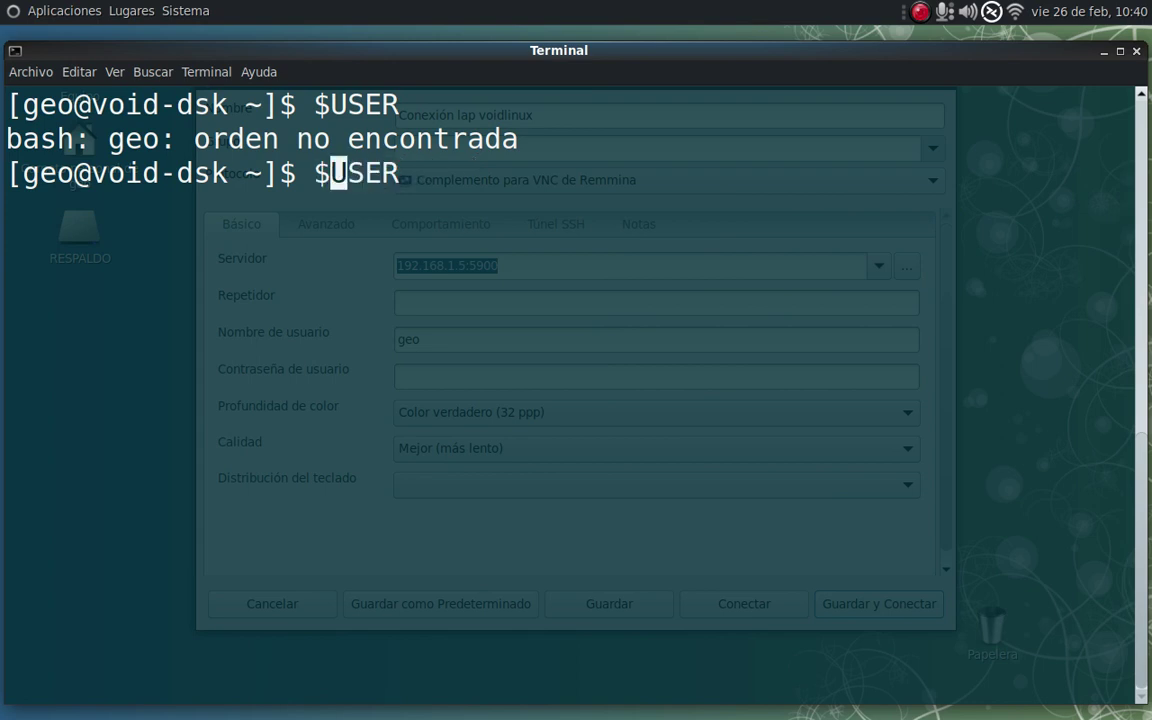
text(ECHO)
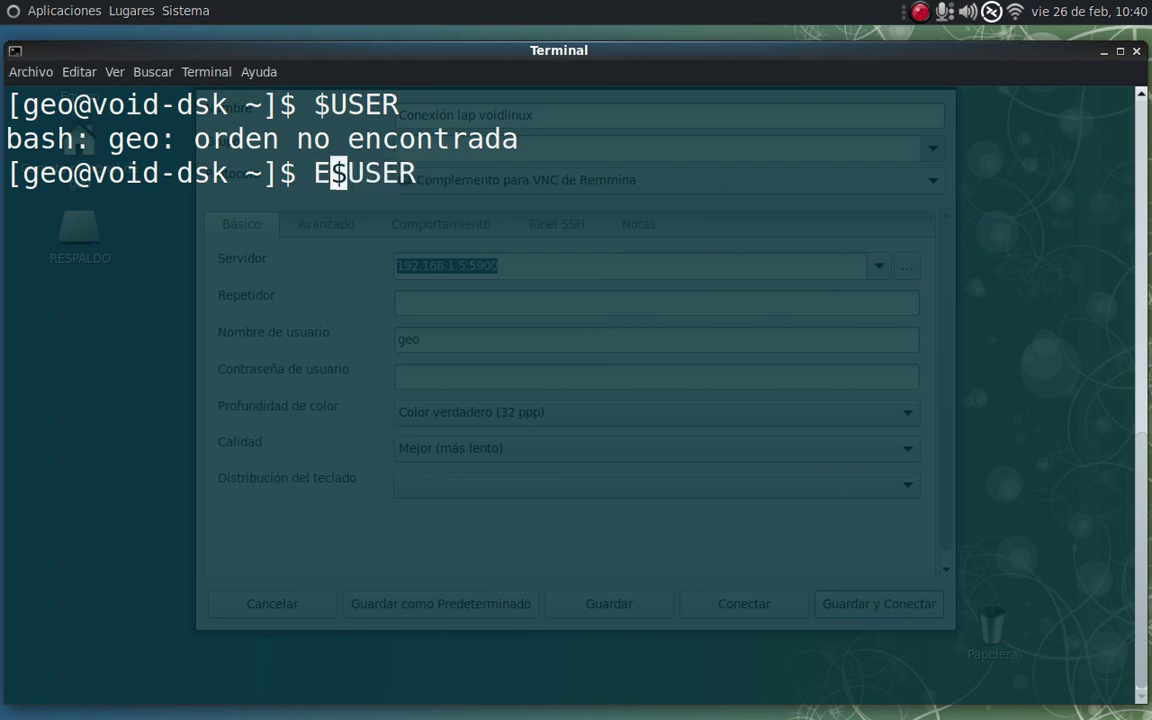
key(BackSpace)
key(BackSpace)
key(BackSpace)
key(BackSpace)
key(BackSpace)
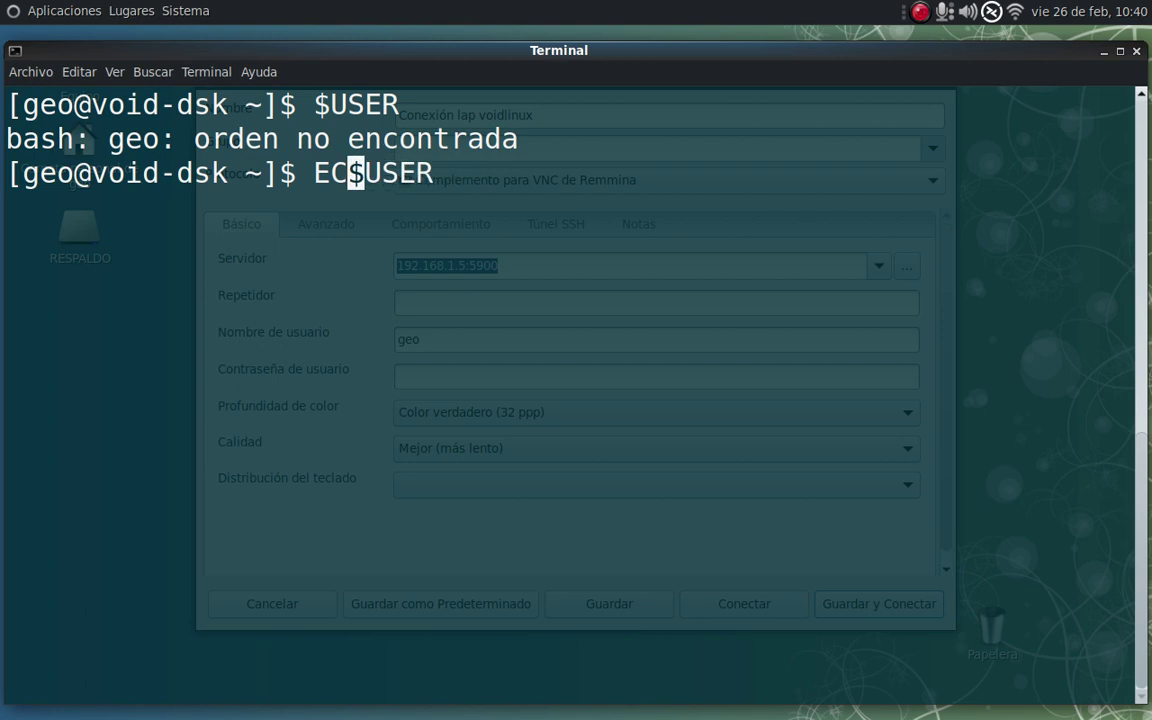
key(ctrl+l)
text(echo)
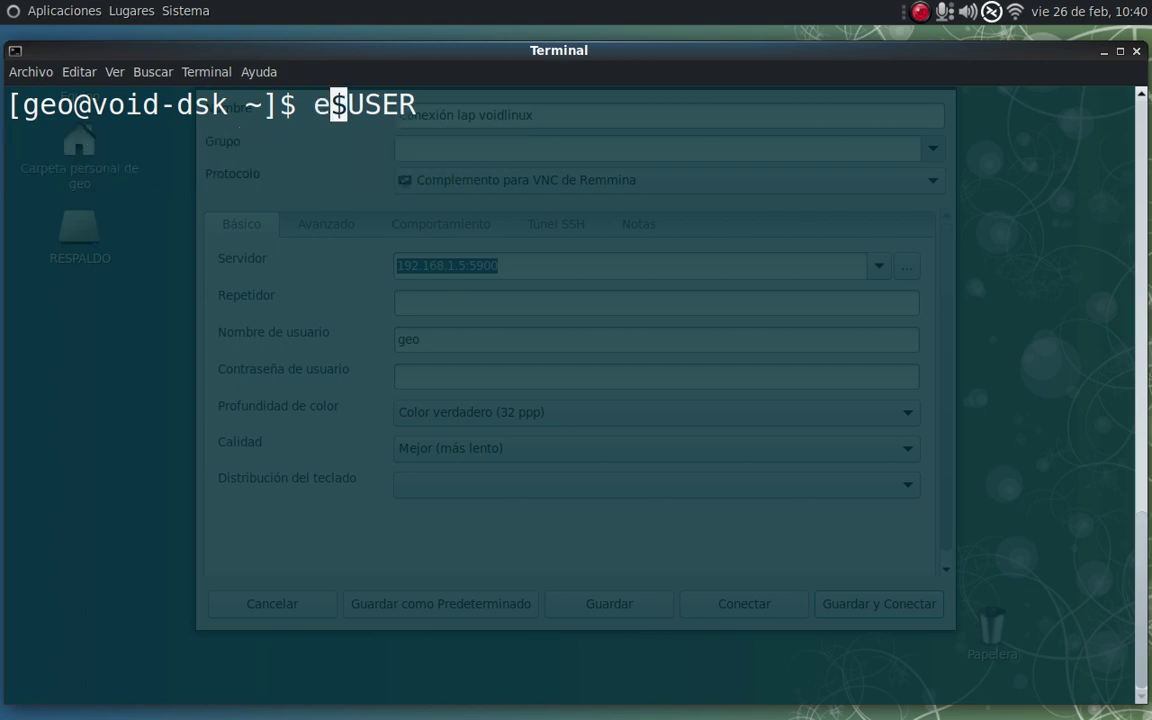
key(Return)
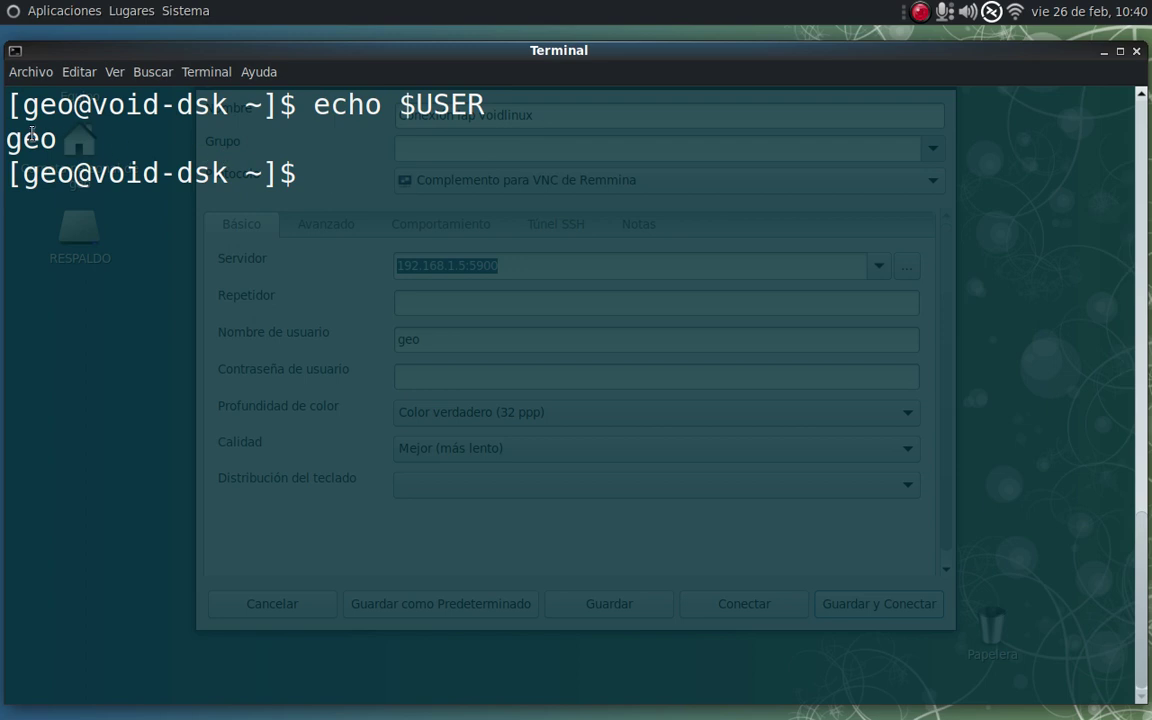
Highlight the echo command and its output, minimize the terminal, and highlight the profile's Nombre de usuario entry for comparison.
double_click(30, 132)
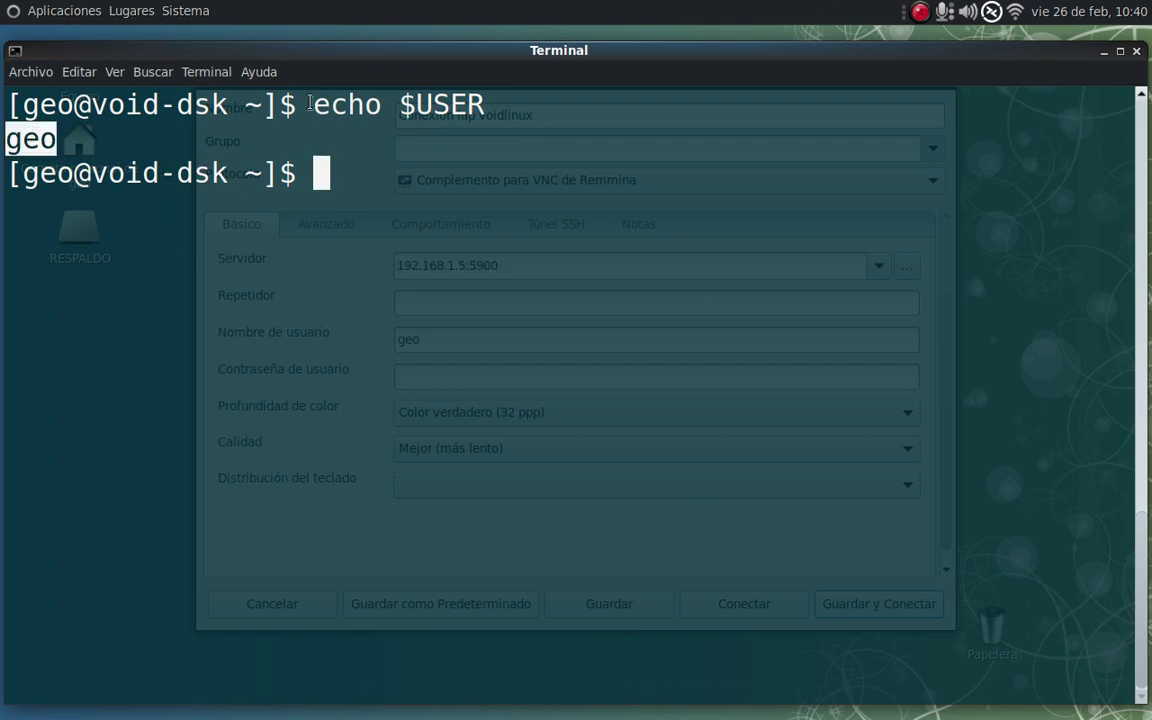
drag(306, 104, 486, 104)
click(490, 163)
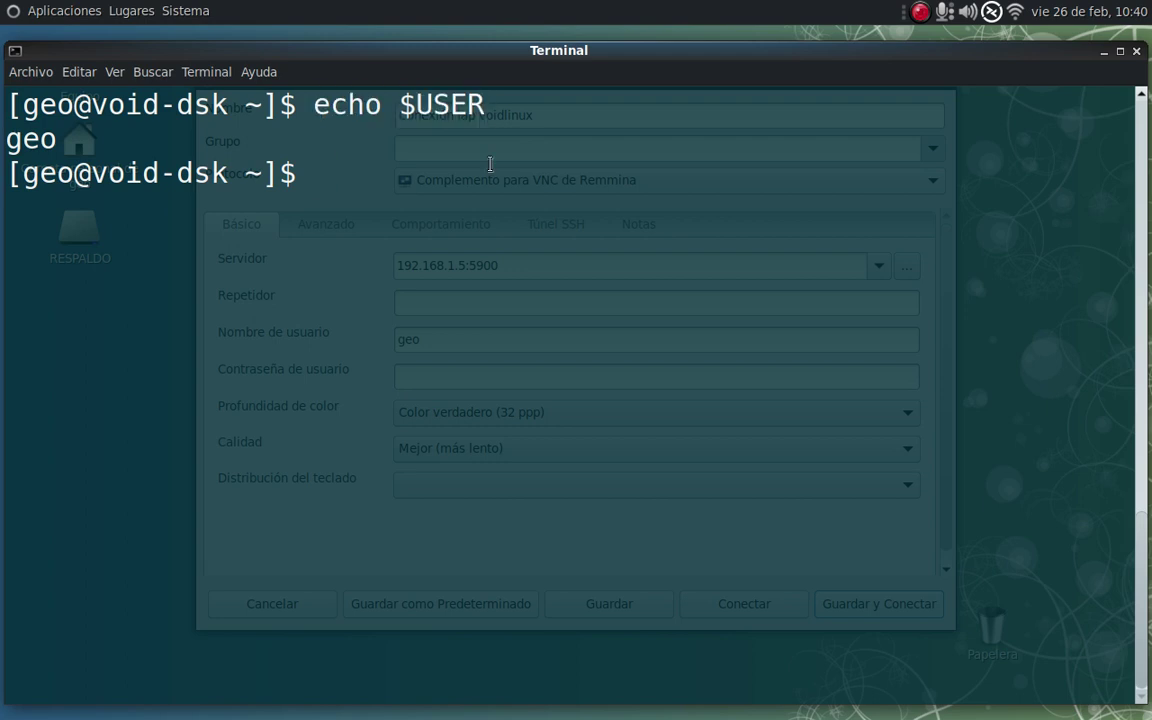
click(1104, 54)
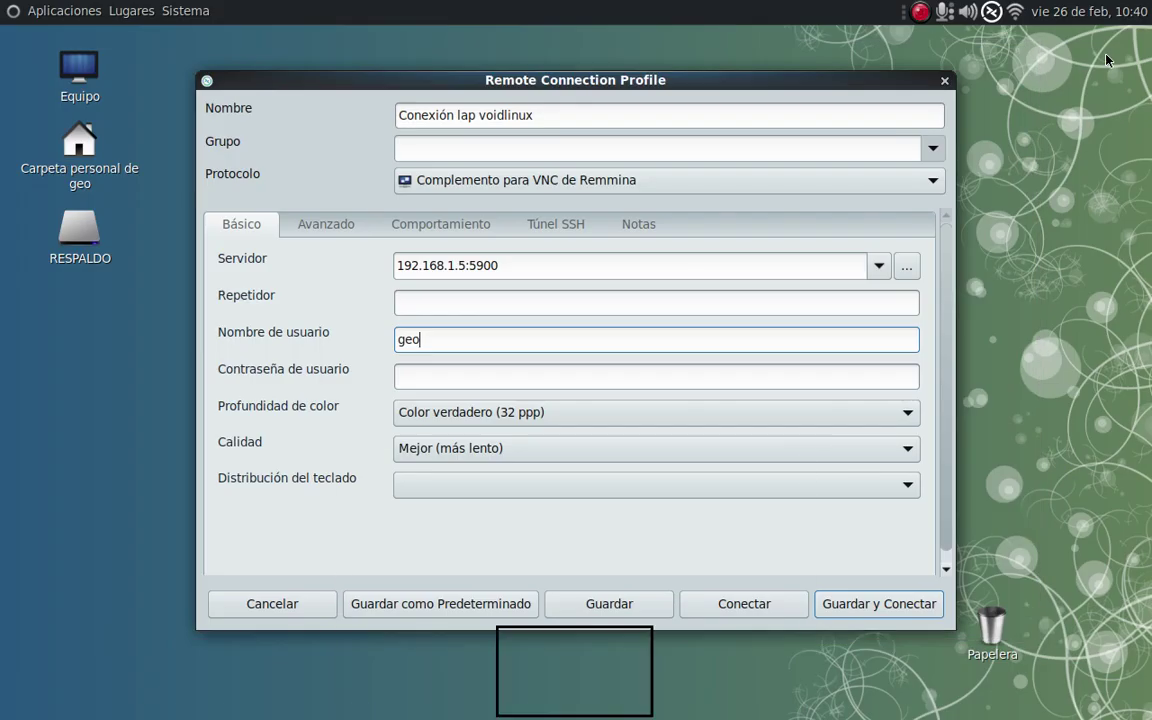
drag(442, 337, 375, 329)
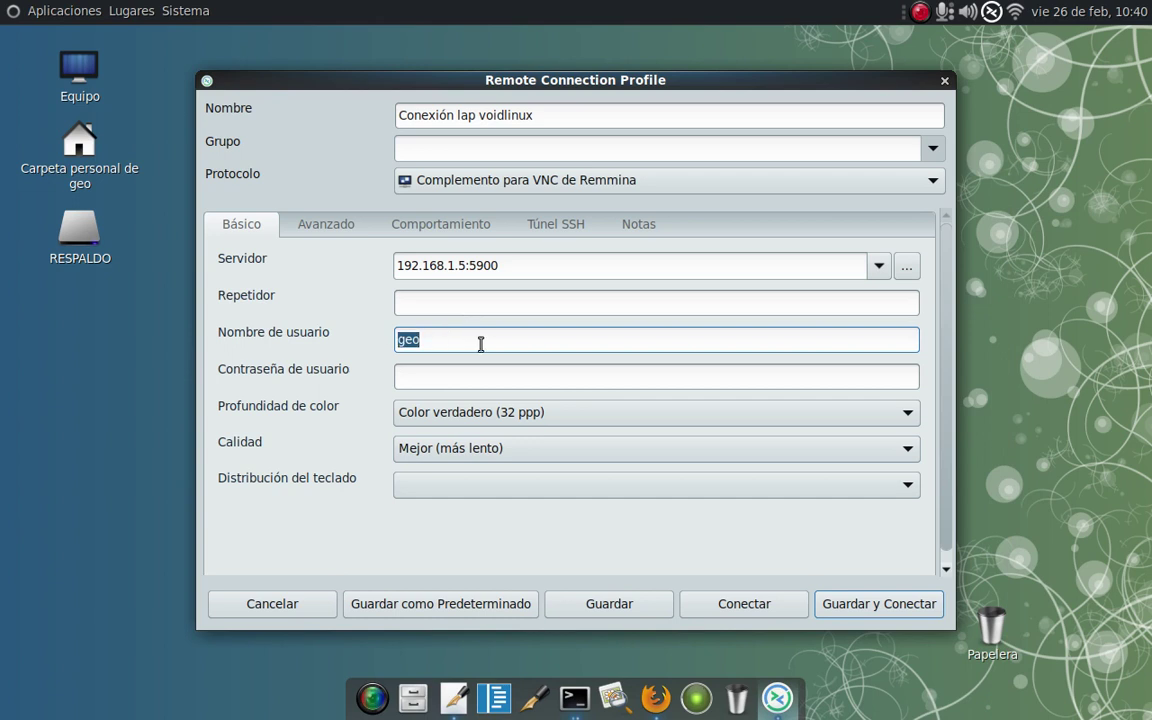
Leave the profile's password field empty, set Calidad to Buena, and save the connection profile.
click(432, 374)
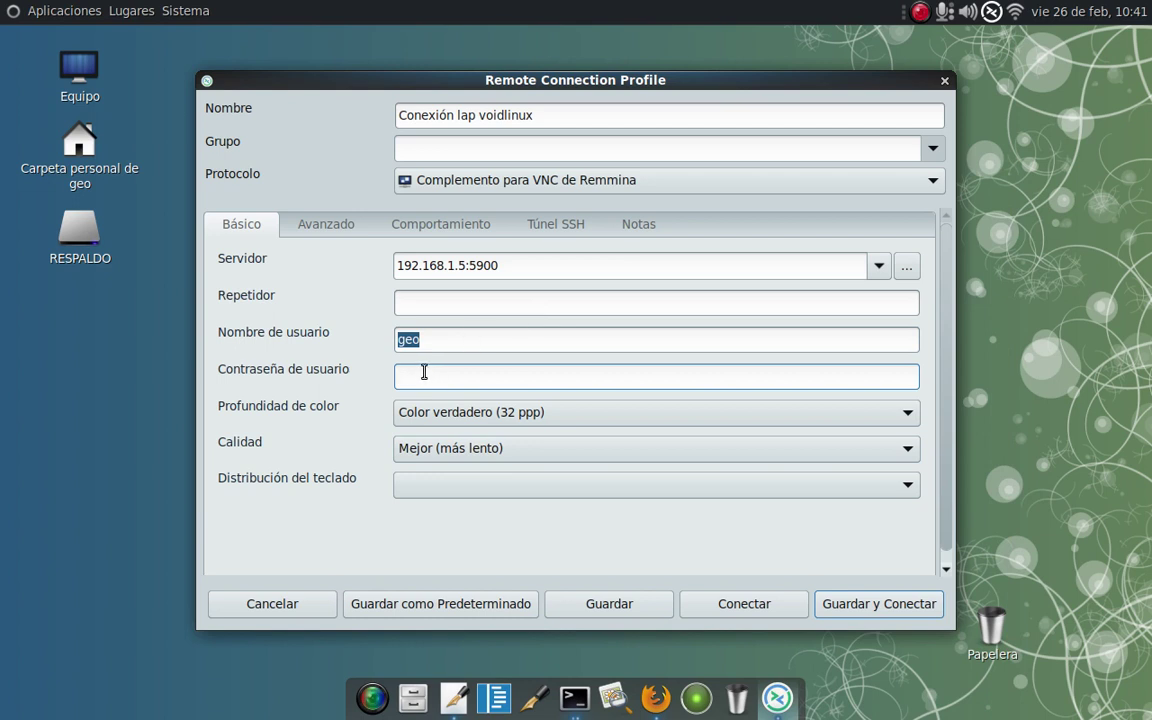
click(489, 453)
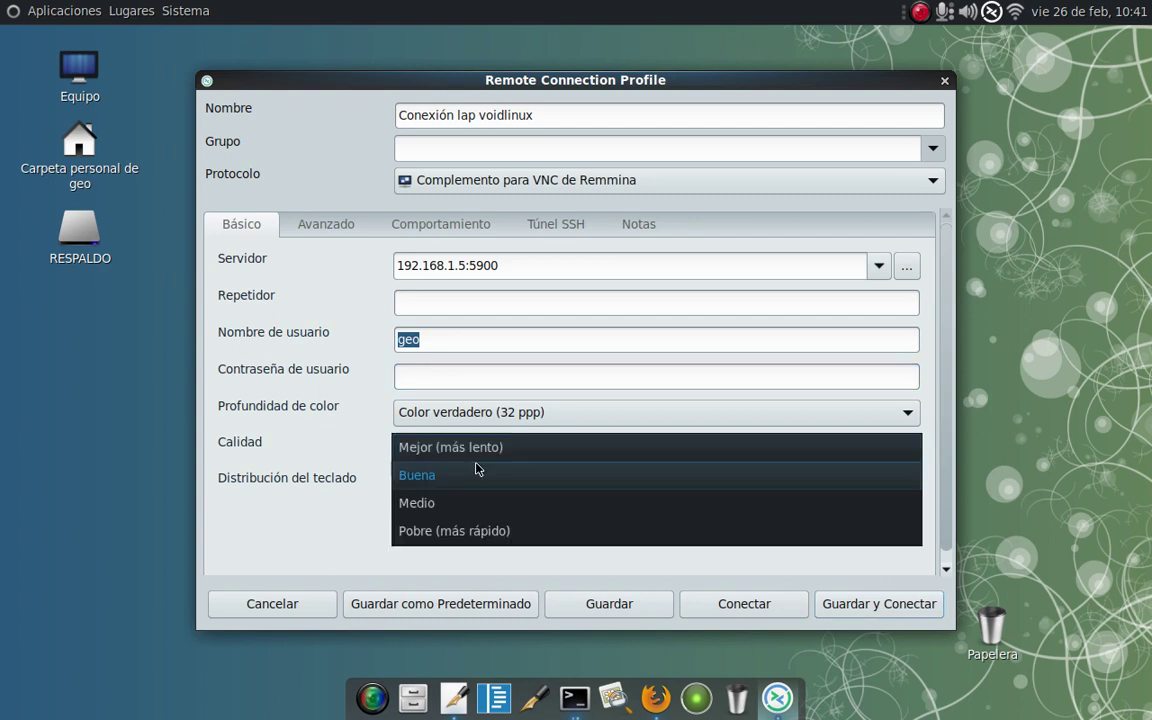
click(470, 476)
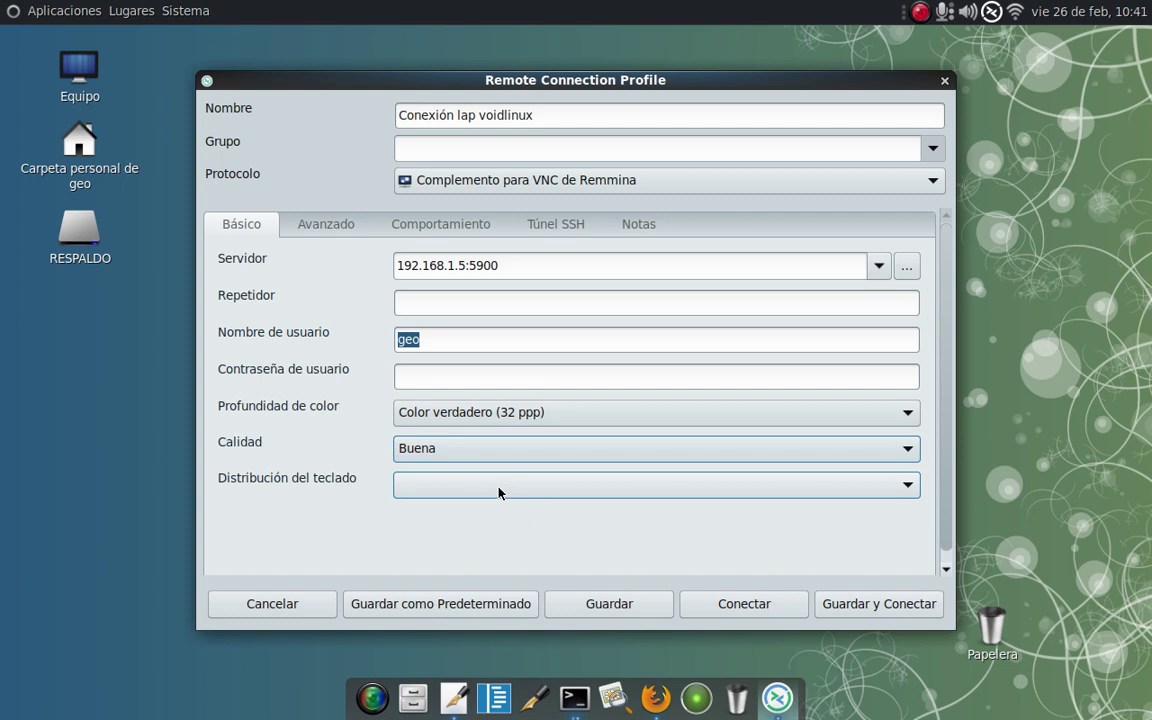
click(594, 602)
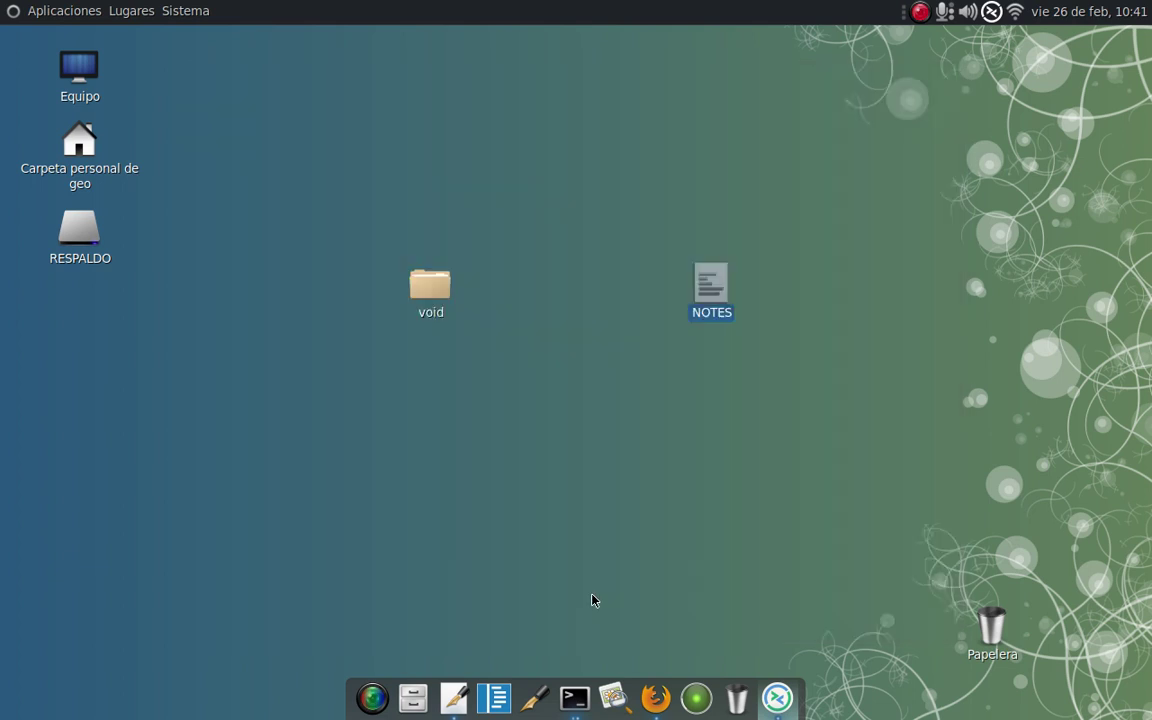
Check the saved Conexión lap voidlinux entry, and review the Servidor VNC and x11vnc entries in NOTES.
click(990, 12)
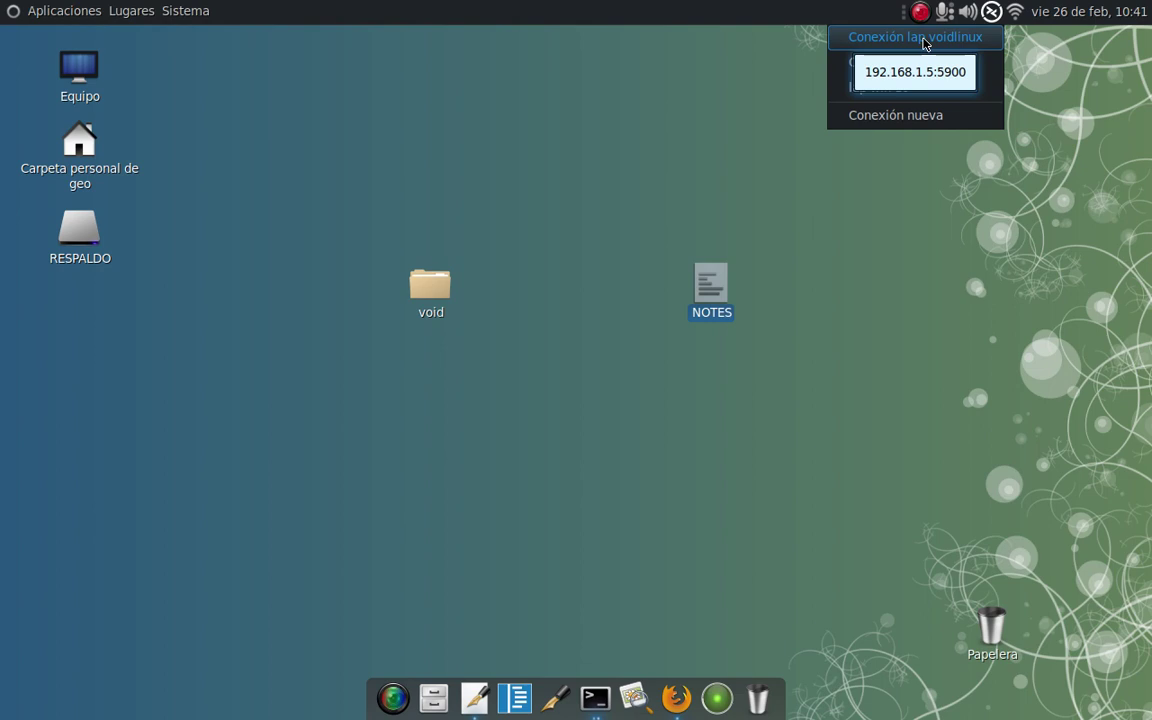
click(431, 633)
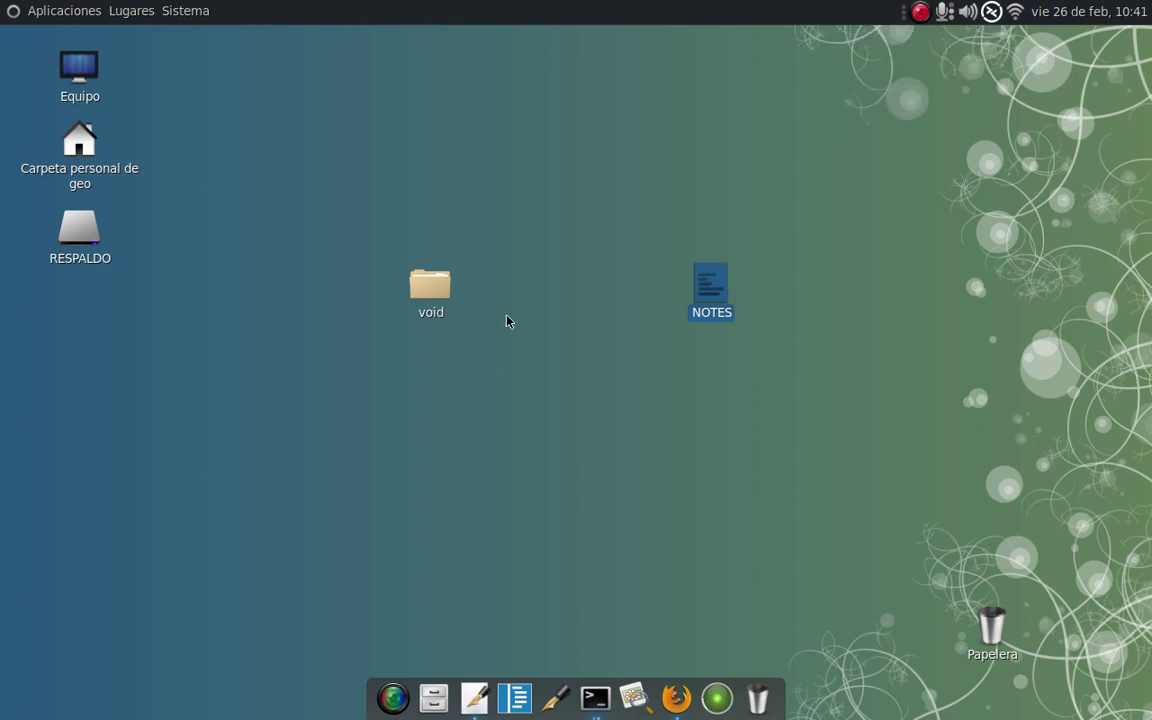
key(Return)
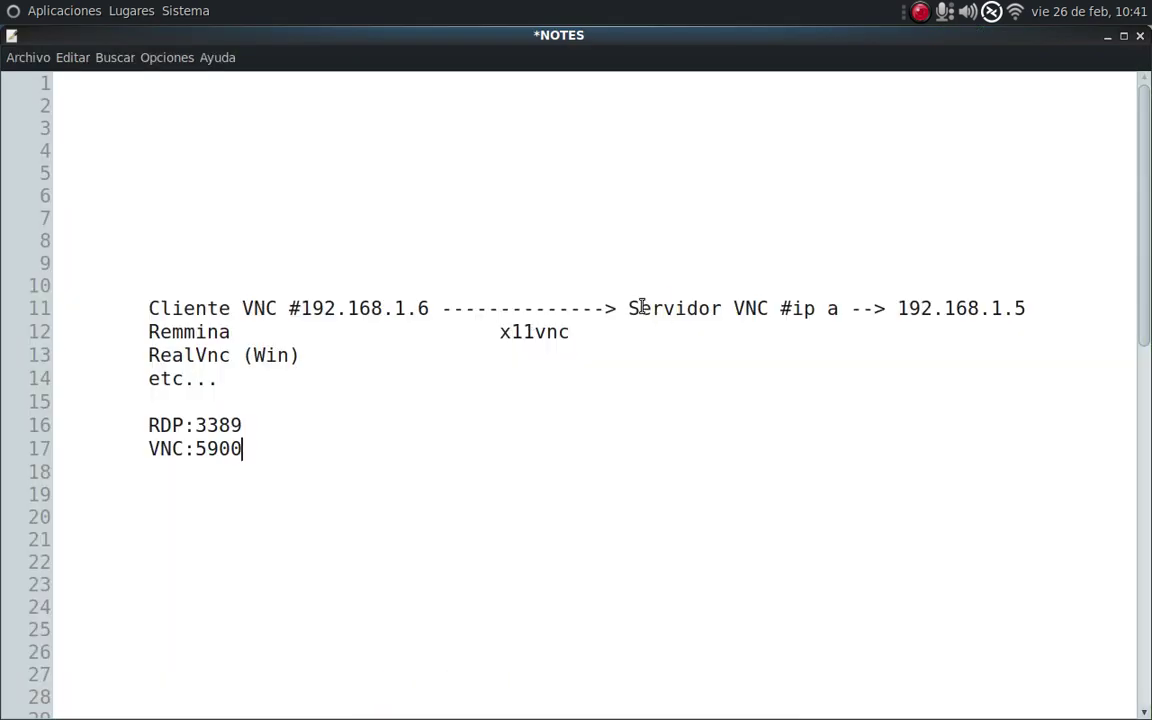
drag(642, 308, 815, 309)
double_click(521, 332)
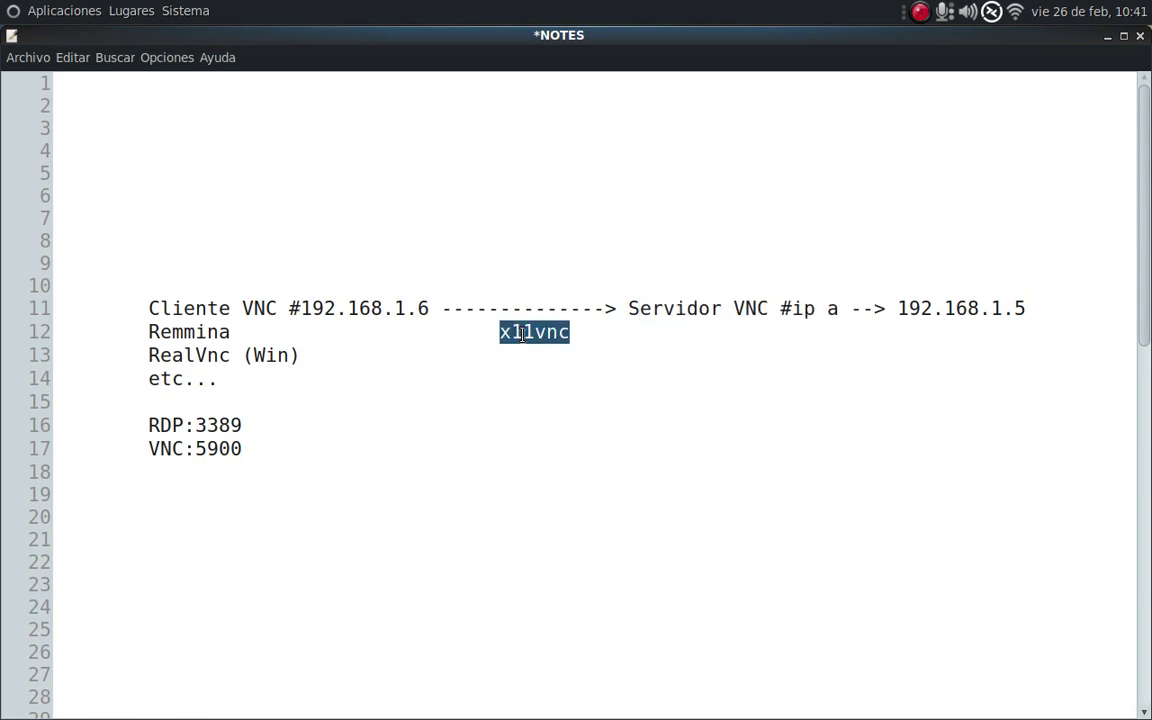
click(1112, 38)
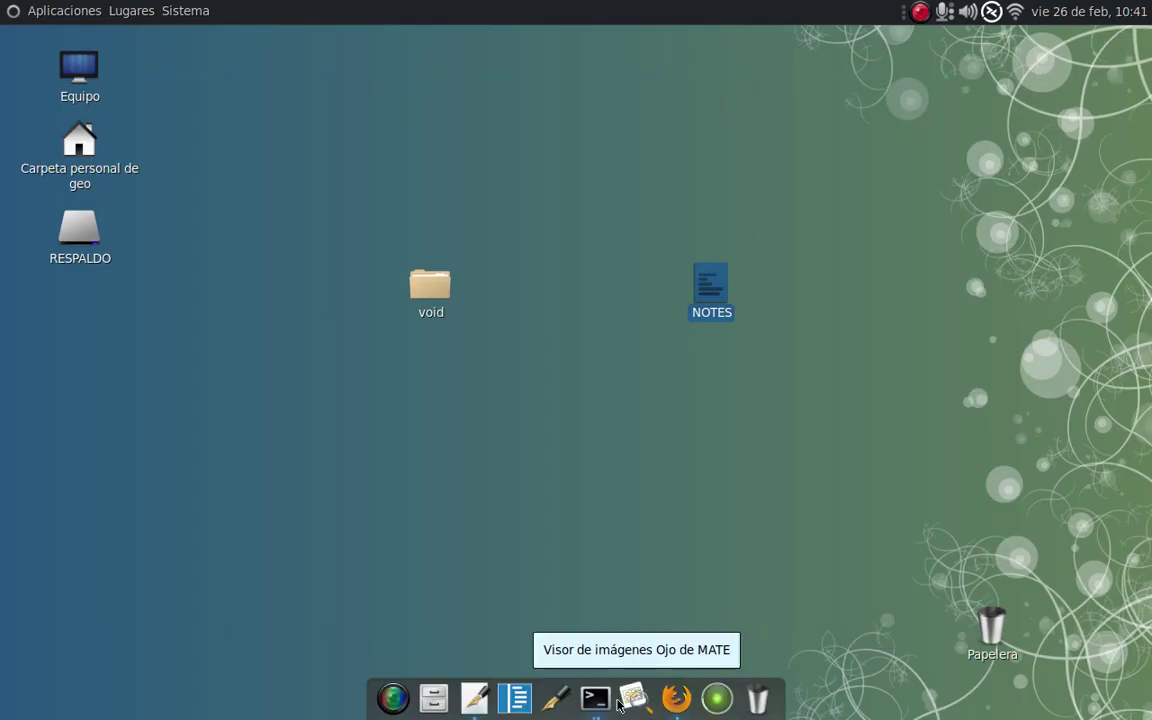
Try to connect to Conexión lap voidlinux in a maximized window, and close the connection attempt.
click(991, 11)
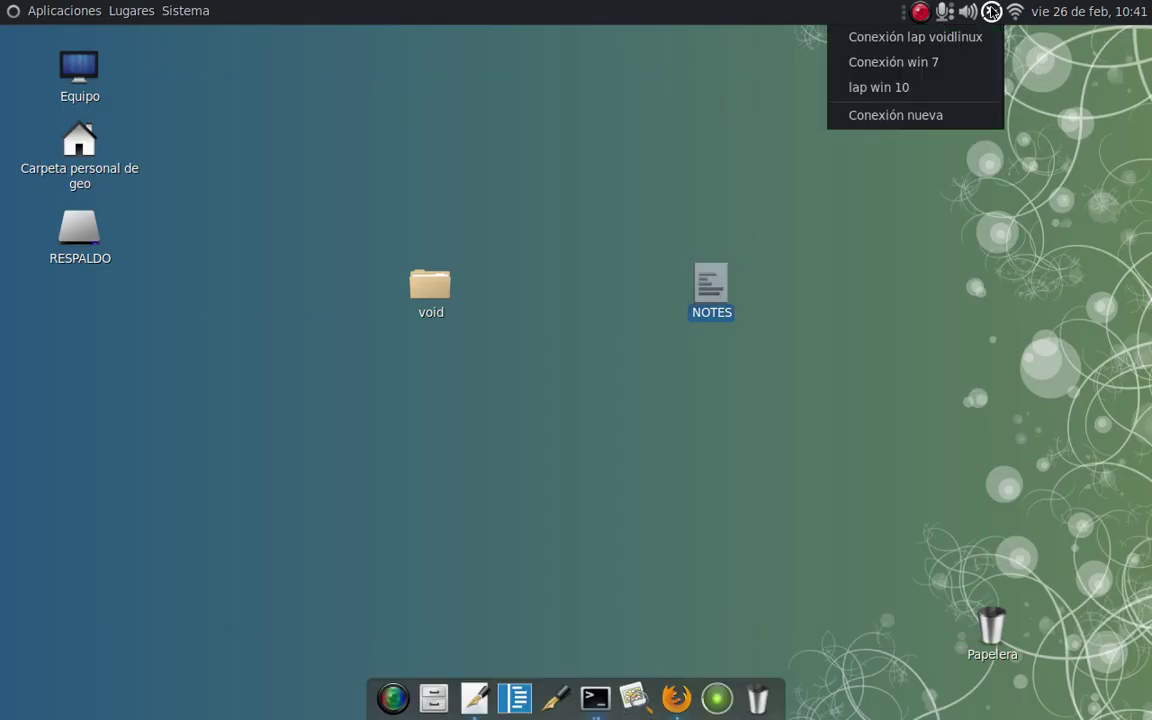
click(900, 37)
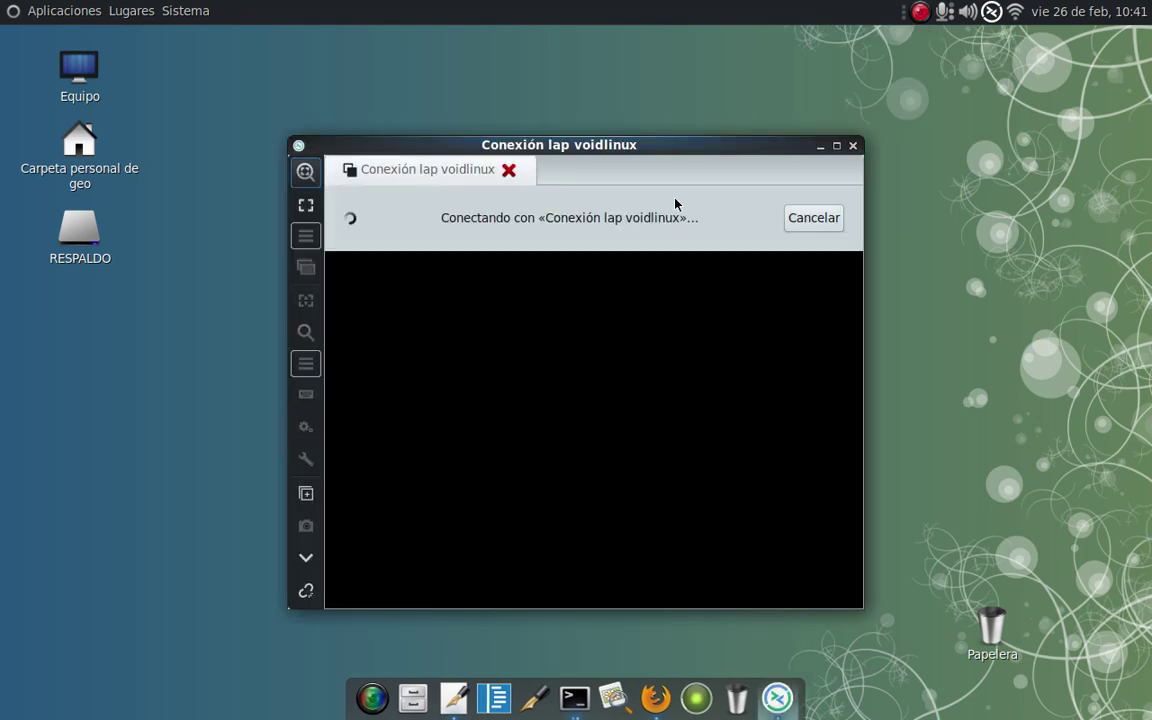
click(837, 148)
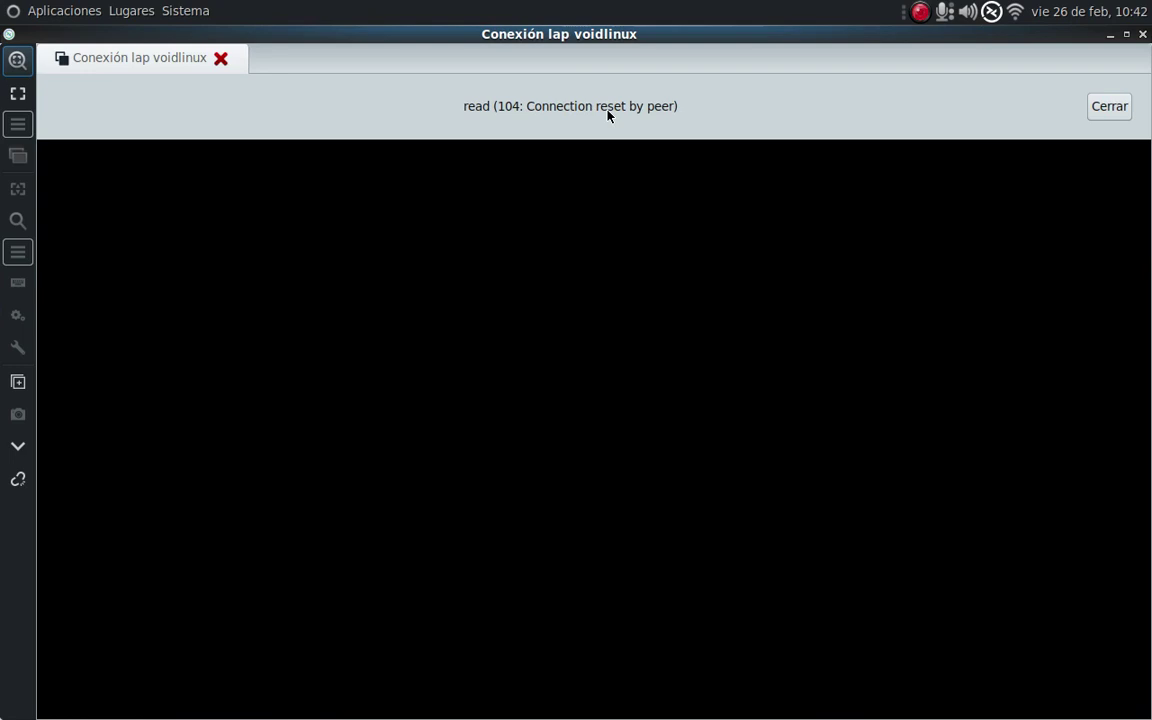
click(1106, 106)
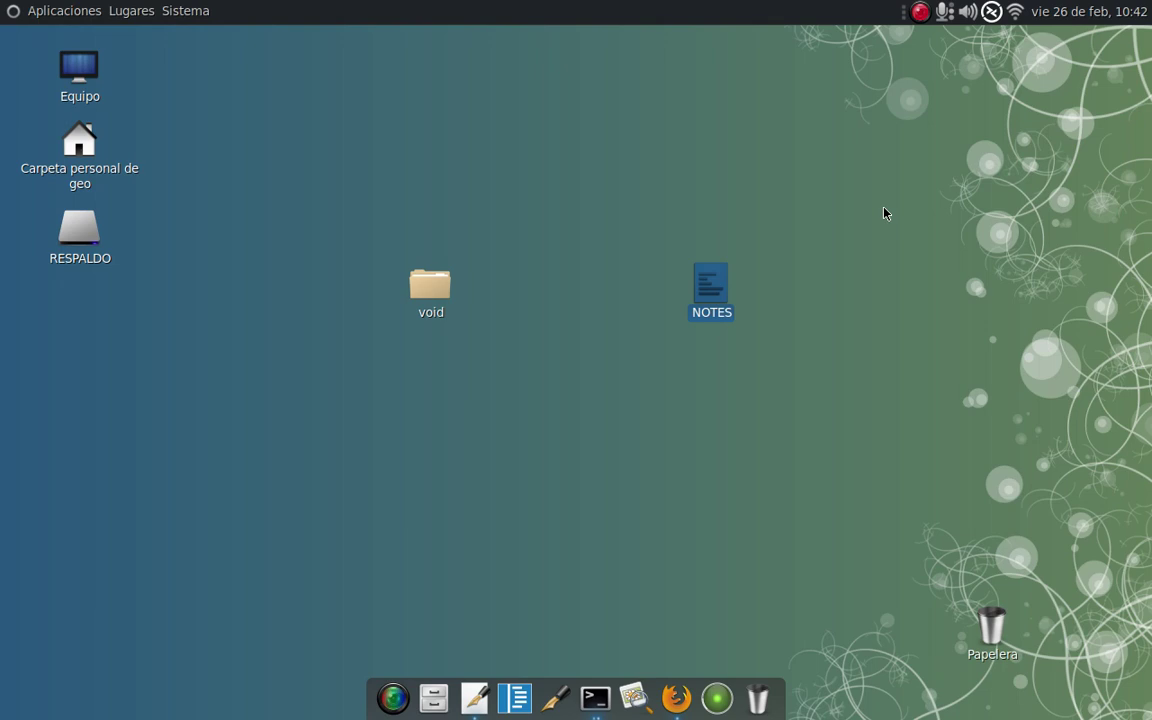
click(859, 182)
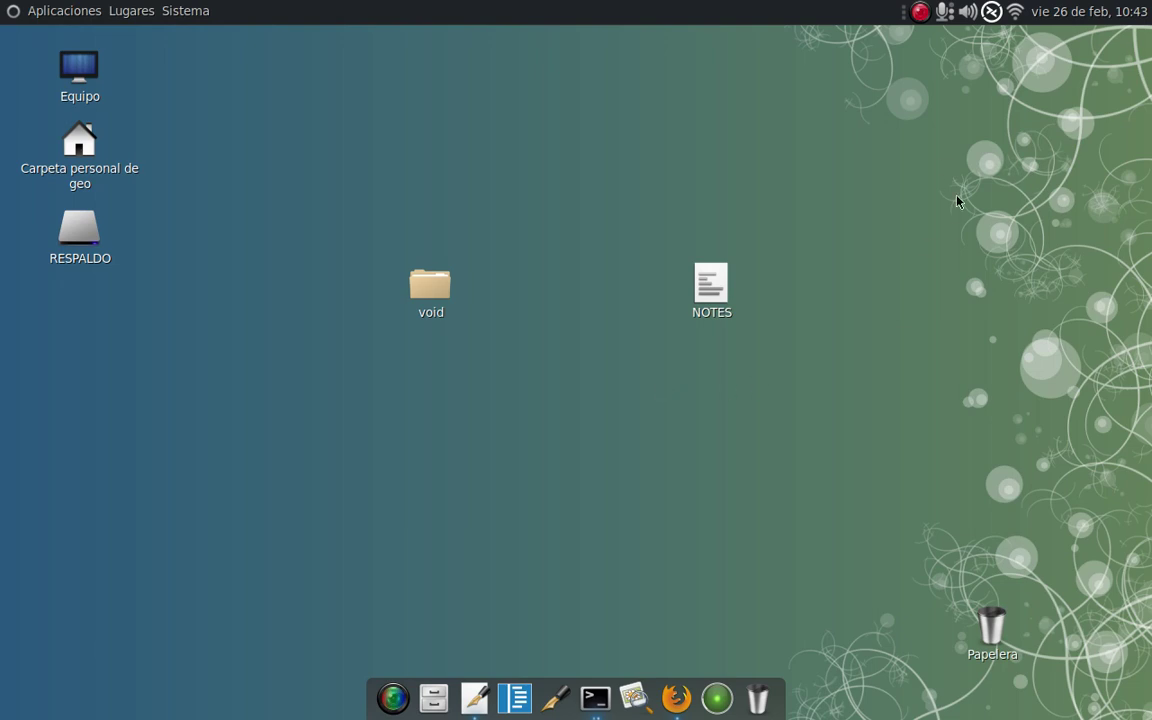
Connect to Conexión lap voidlinux in a maximized window and authenticate by entering the VNC password.
click(990, 13)
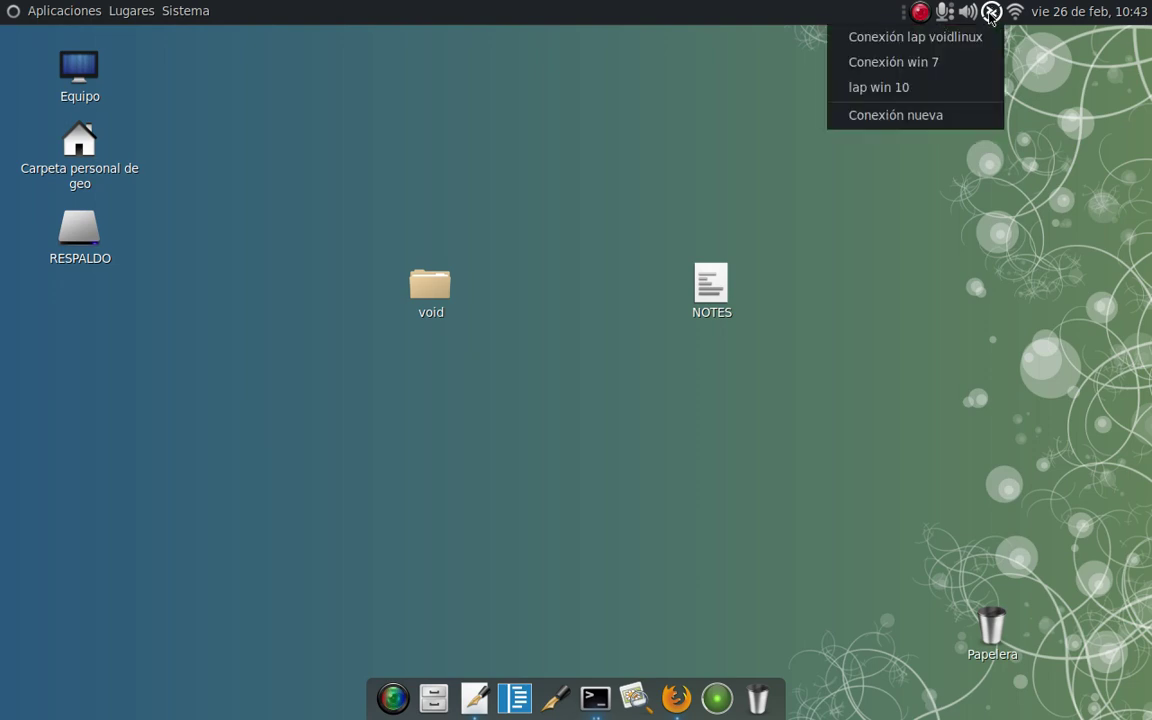
click(968, 38)
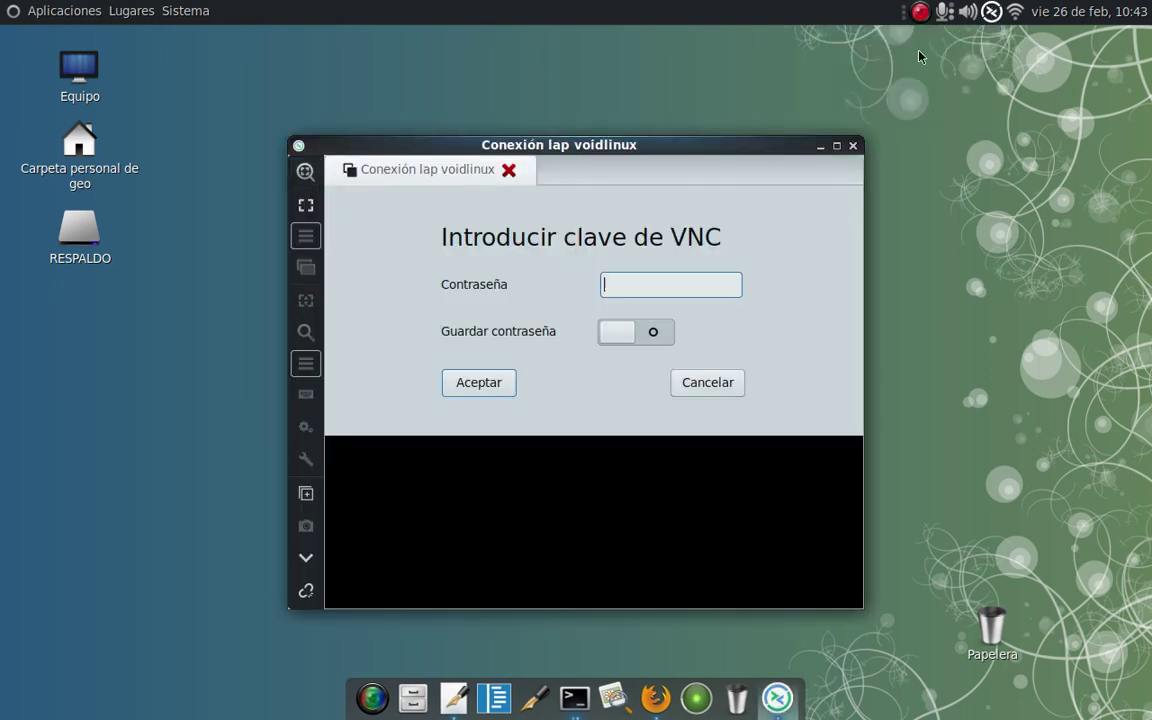
click(837, 146)
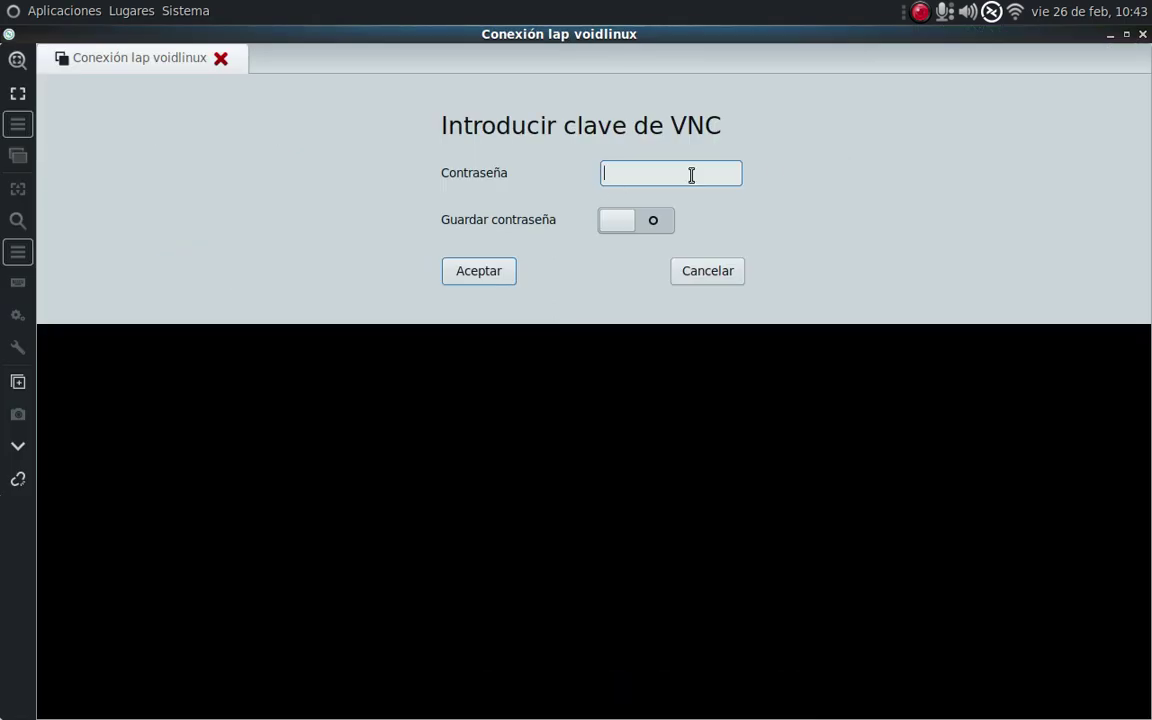
text(******)
key(Return)
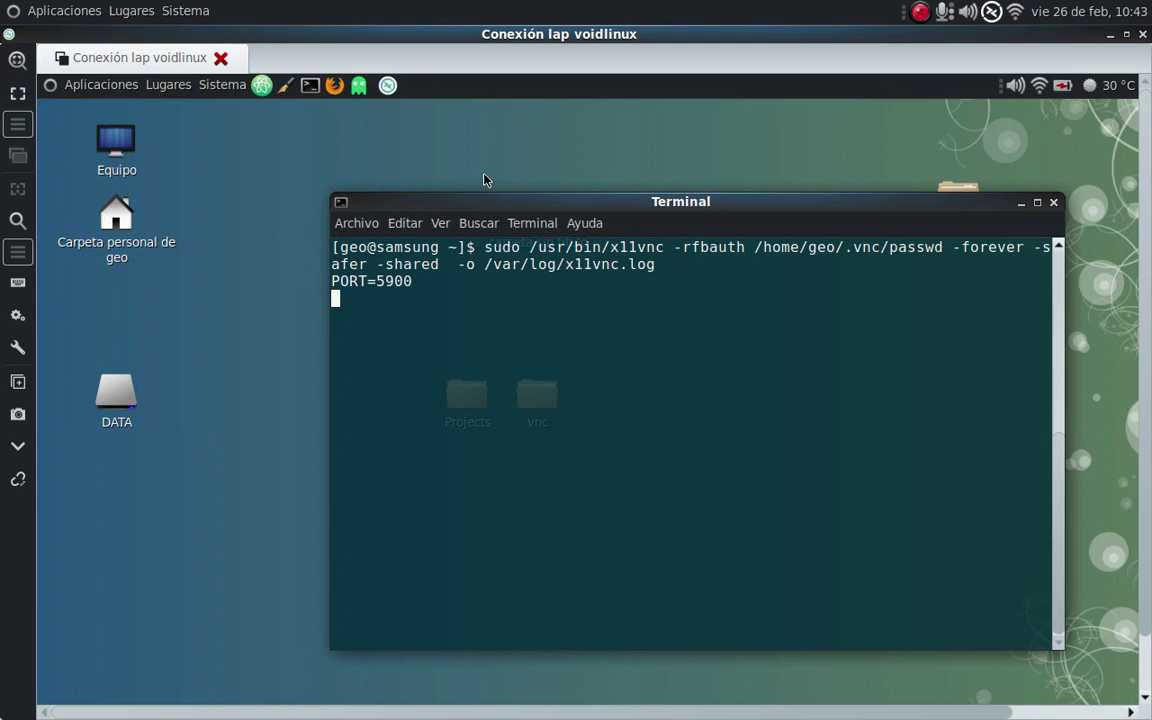
Show the remote desktop in full screen and shift its Terminal window slightly to the left.
click(17, 95)
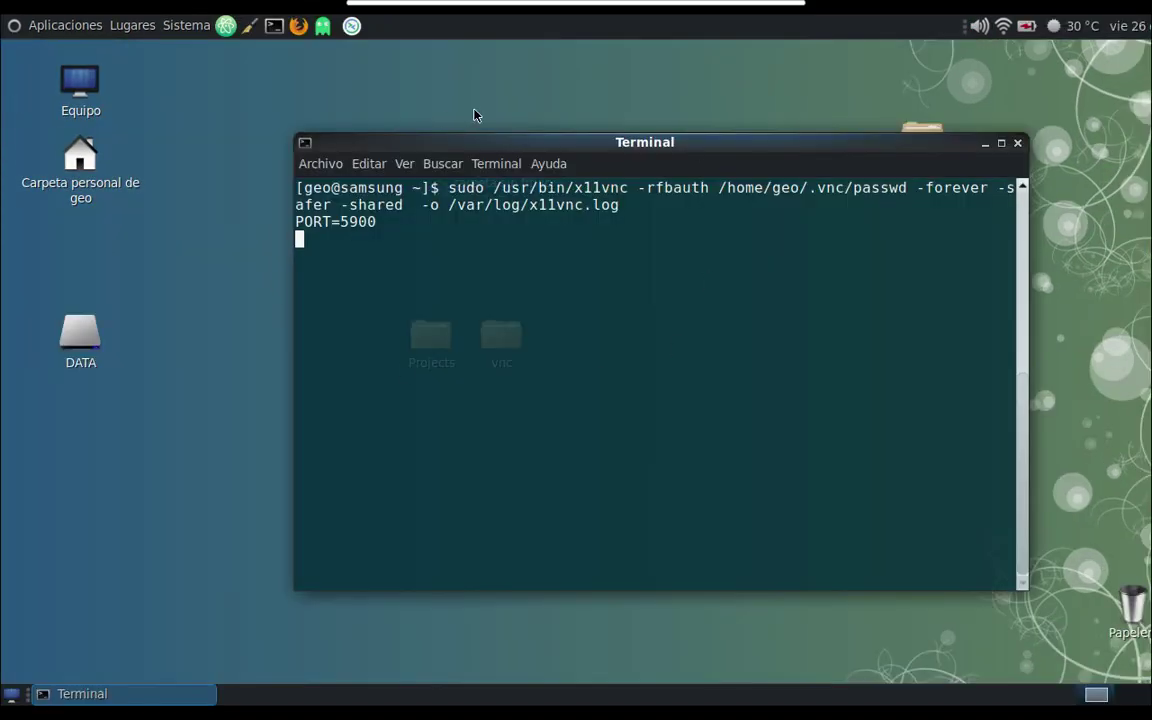
drag(458, 147, 421, 146)
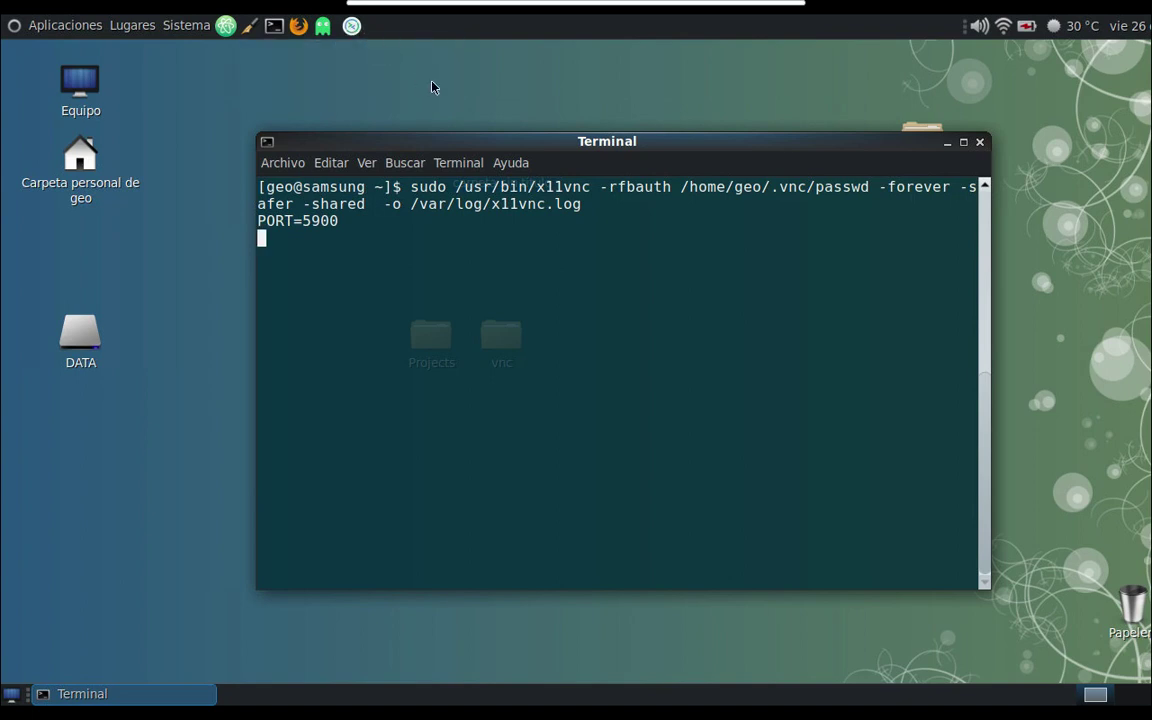
Switch back and forth between the full-screen remote session and the local desktop by minimizing and restoring the session.
mouse_move(520, 15)
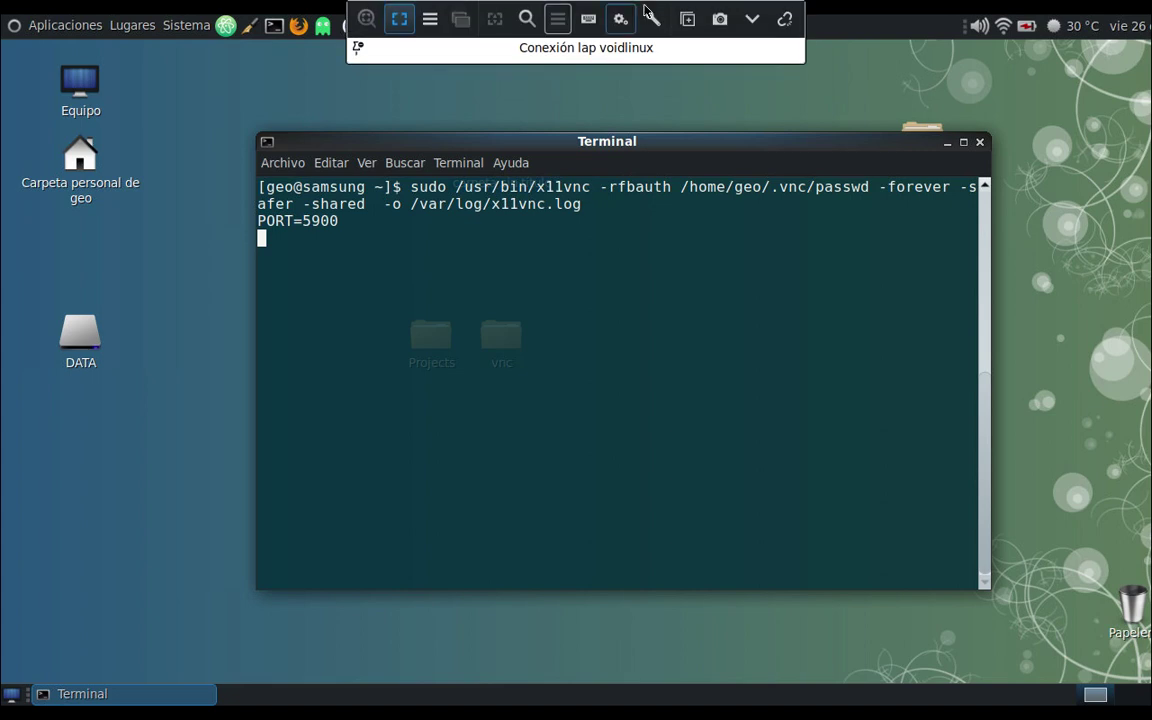
click(755, 19)
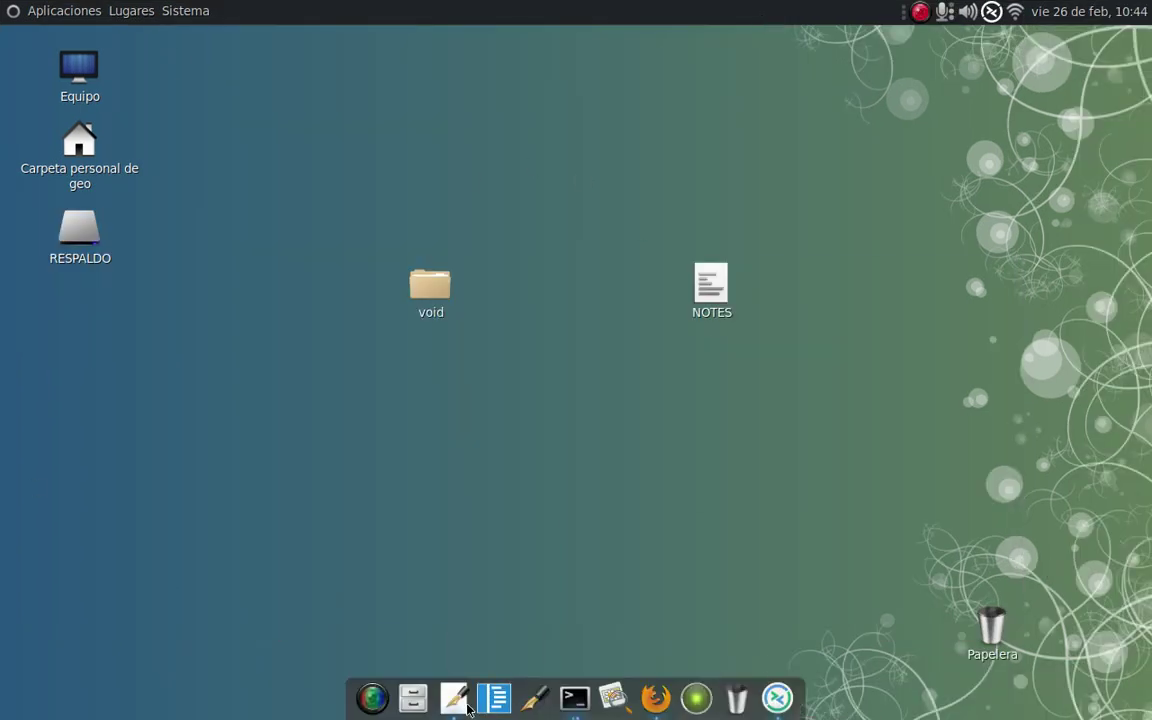
click(777, 697)
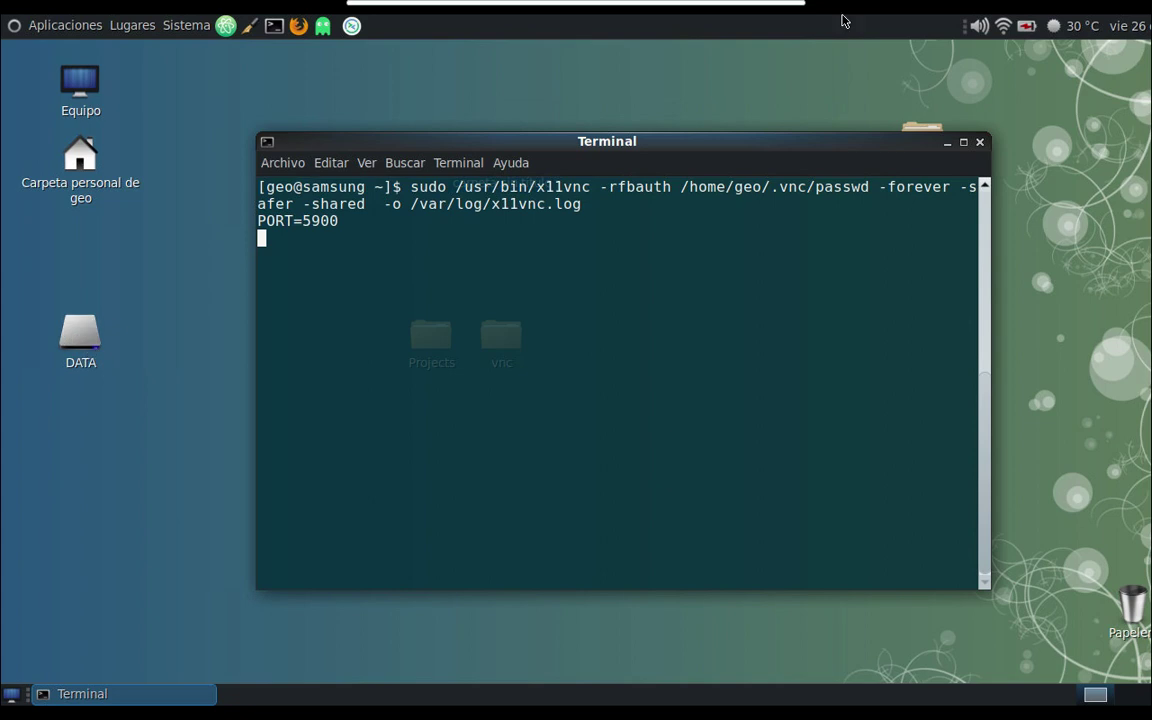
click(752, 17)
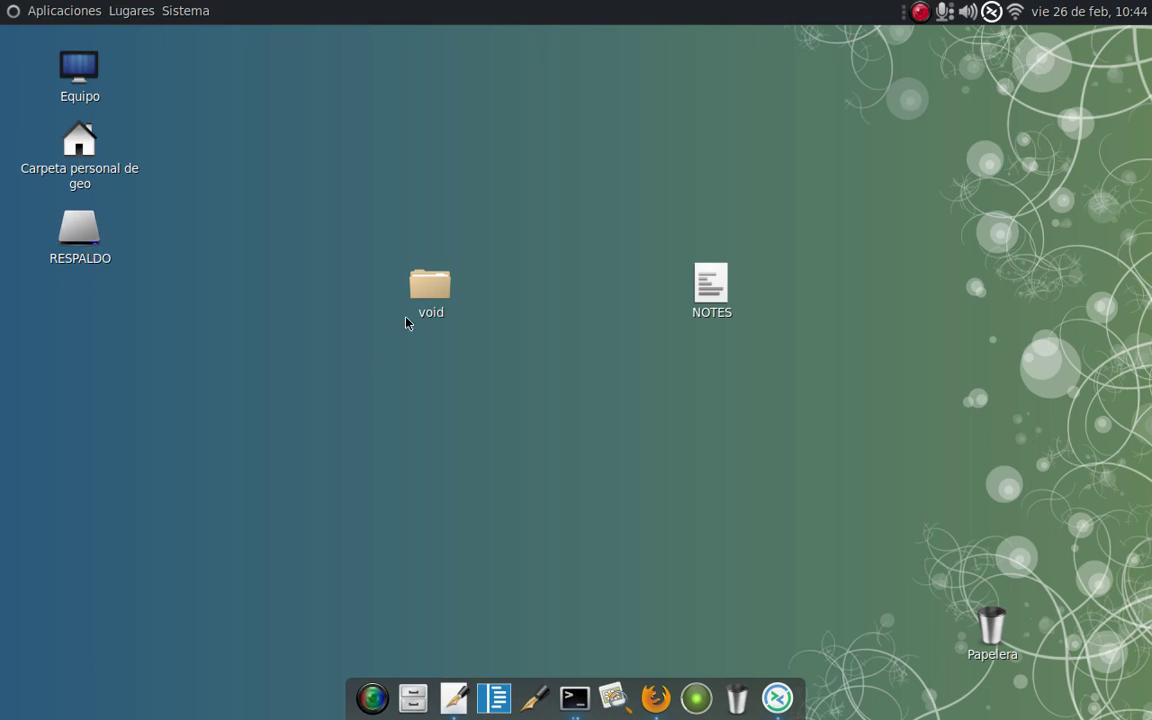
drag(545, 275, 760, 380)
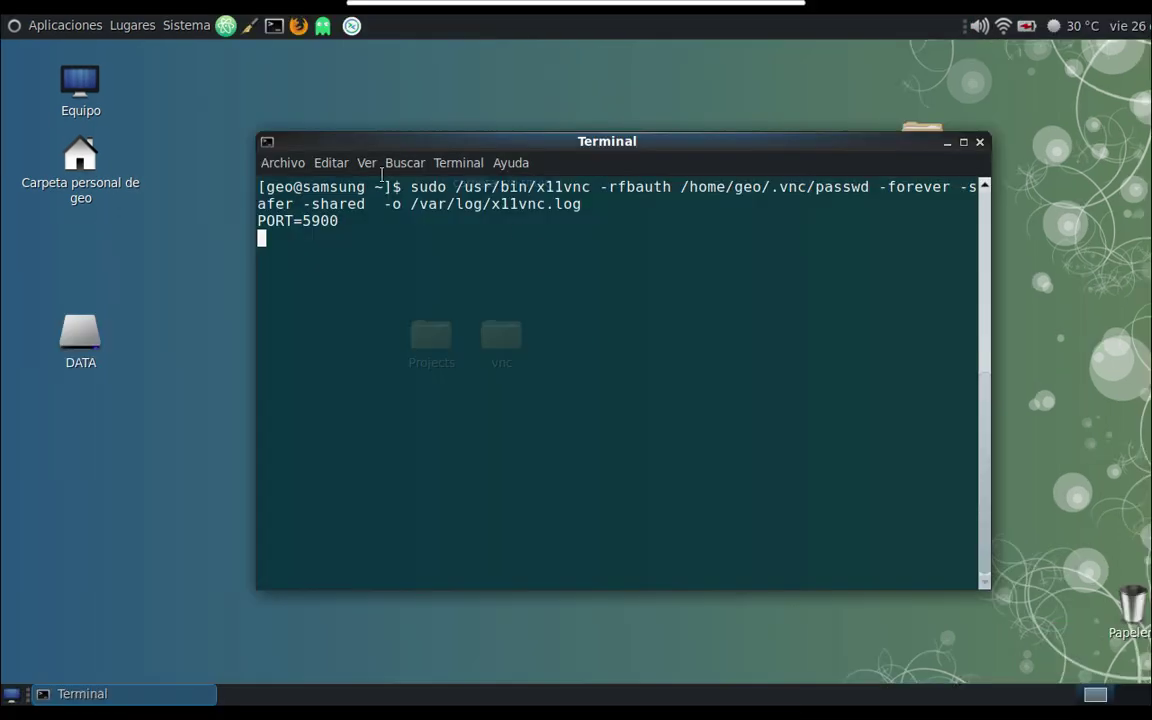
Run ip a in a new terminal window on the remote desktop and highlight the wlp2s0 interface's IPv4 address.
click(282, 163)
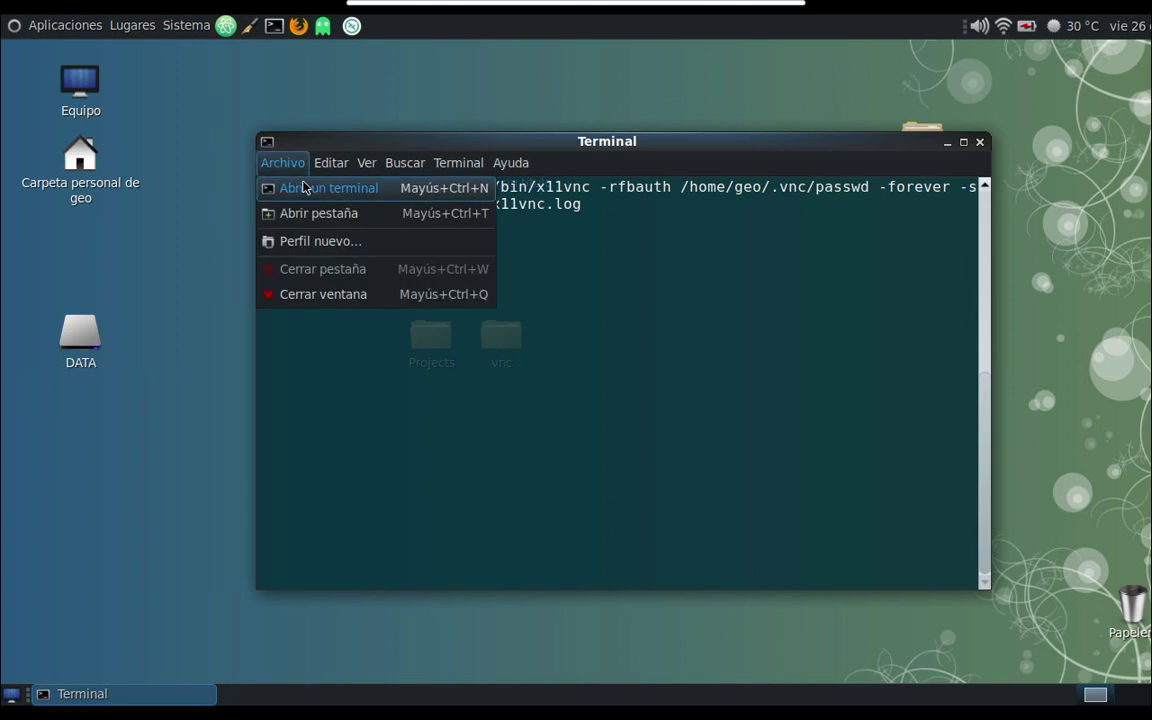
click(302, 188)
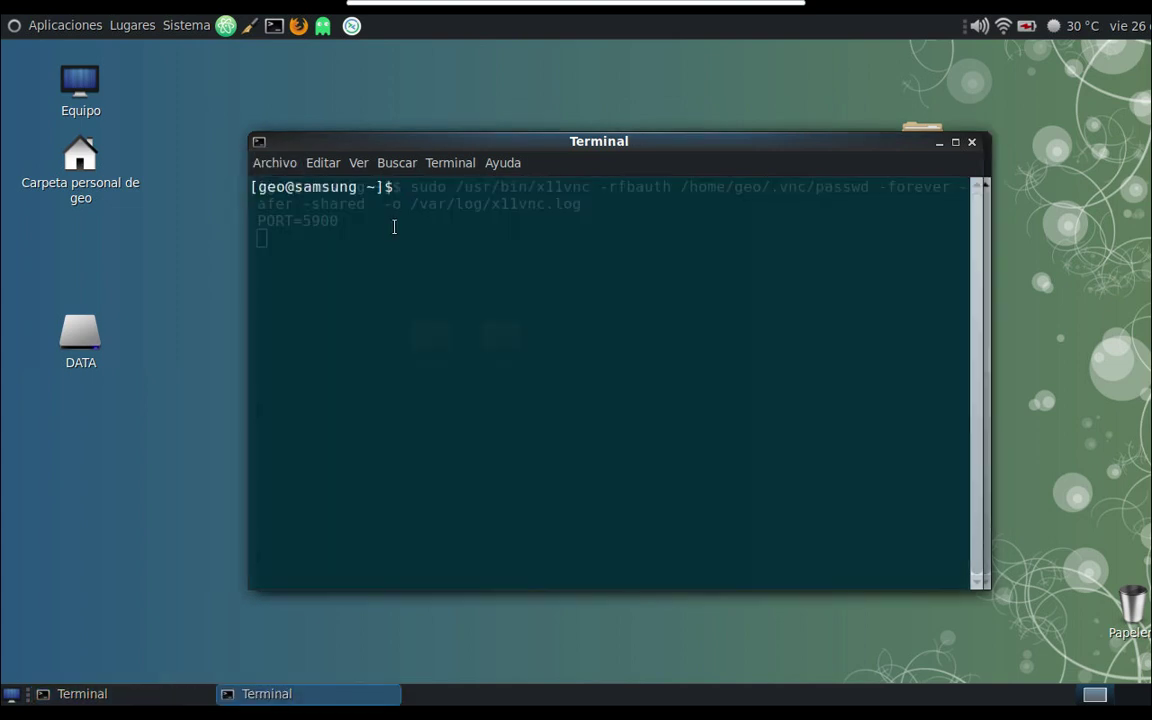
text(ip a)
key(Return)
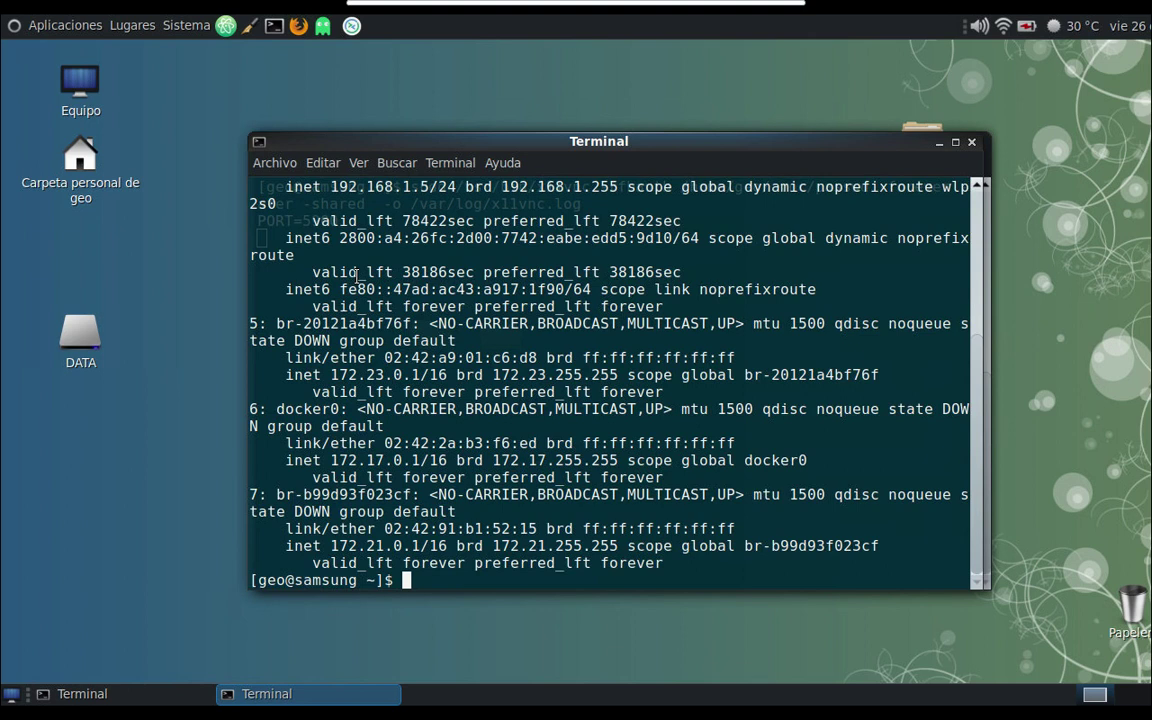
scroll(357, 272, up, 1)
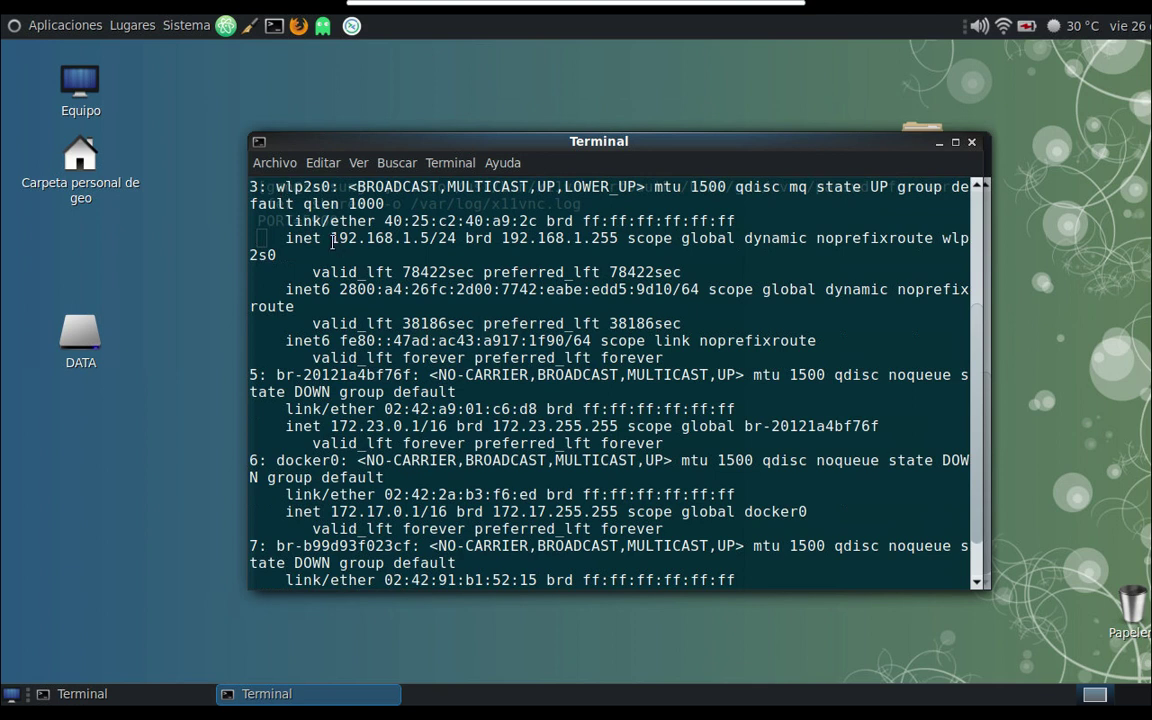
drag(331, 239, 437, 242)
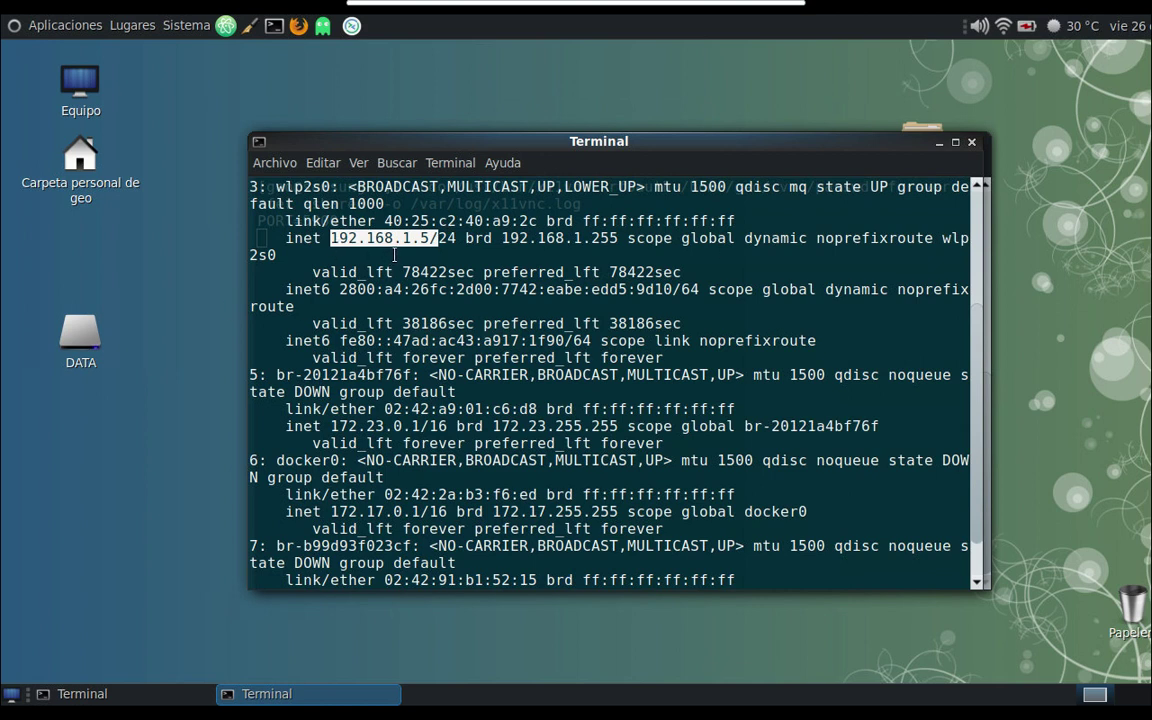
Return to the terminal running x11vnc and highlight the -forever option in its launch command.
key(alt+Tab)
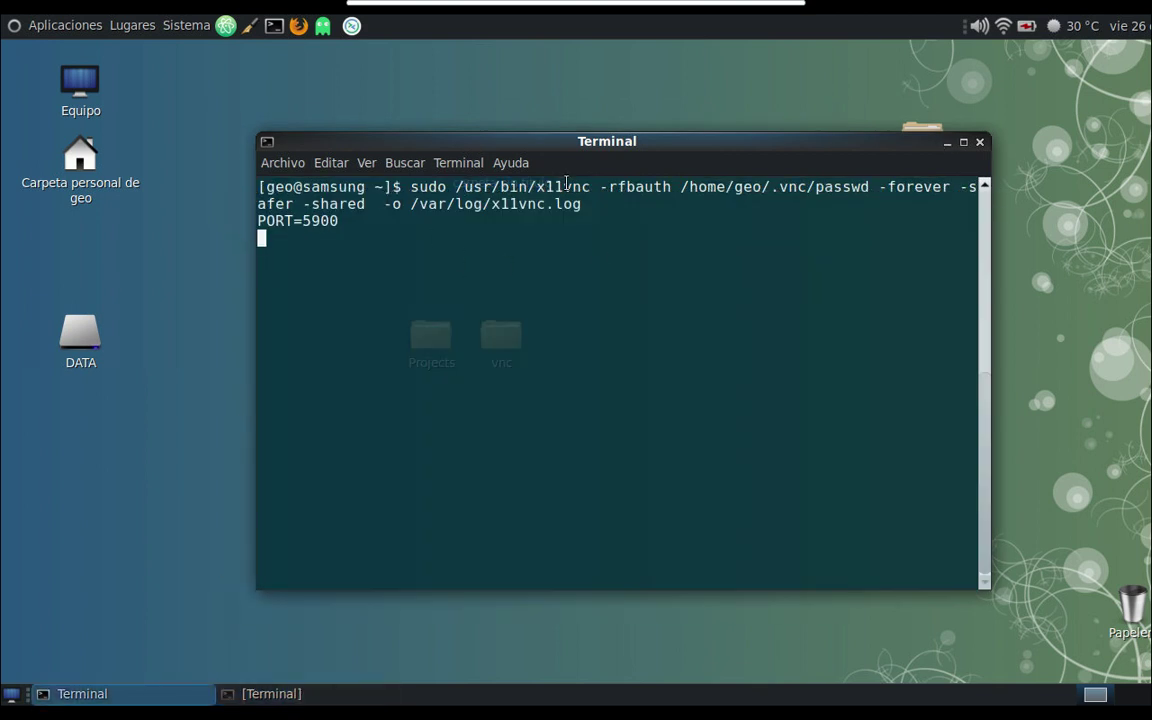
double_click(570, 184)
click(585, 184)
drag(876, 187, 959, 190)
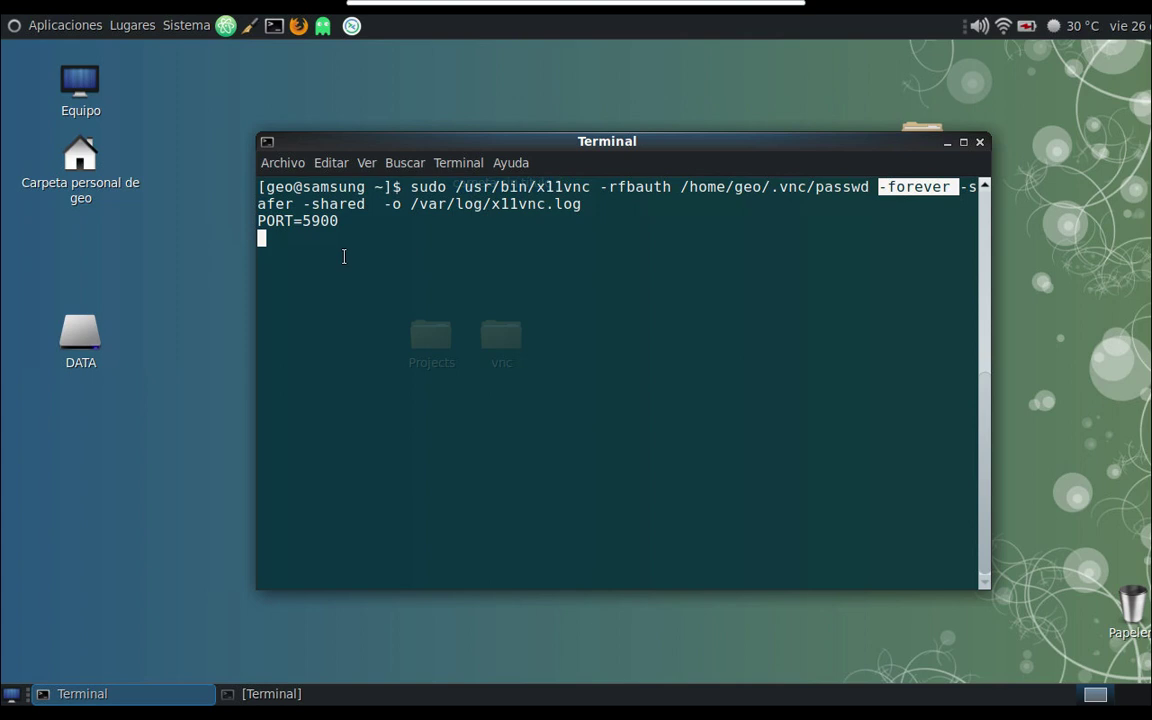
Disconnect the remote session and reconnect to Conexión lap voidlinux, entering the VNC password.
mouse_move(595, 8)
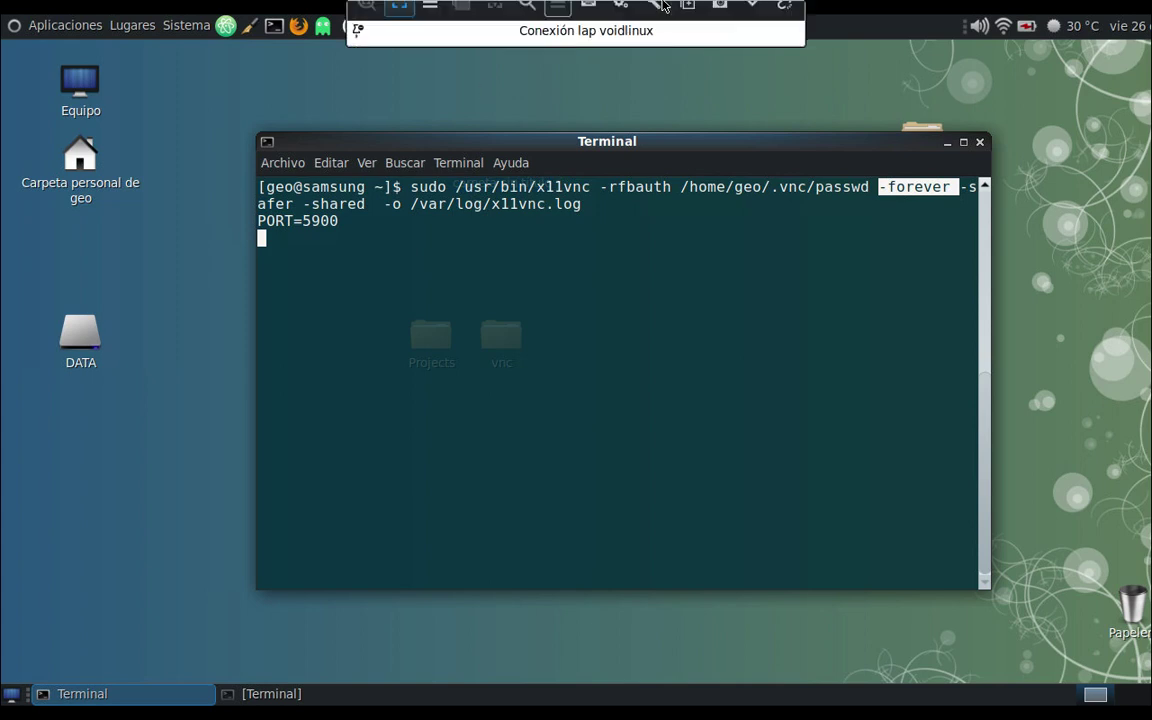
click(786, 18)
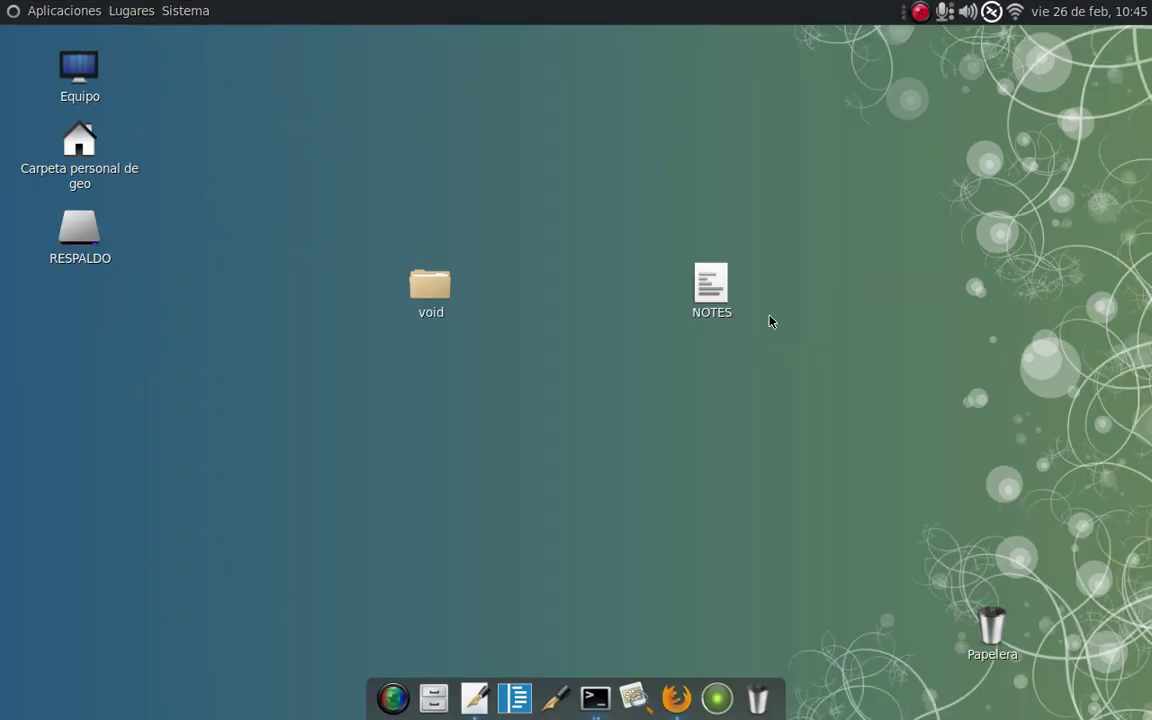
click(991, 11)
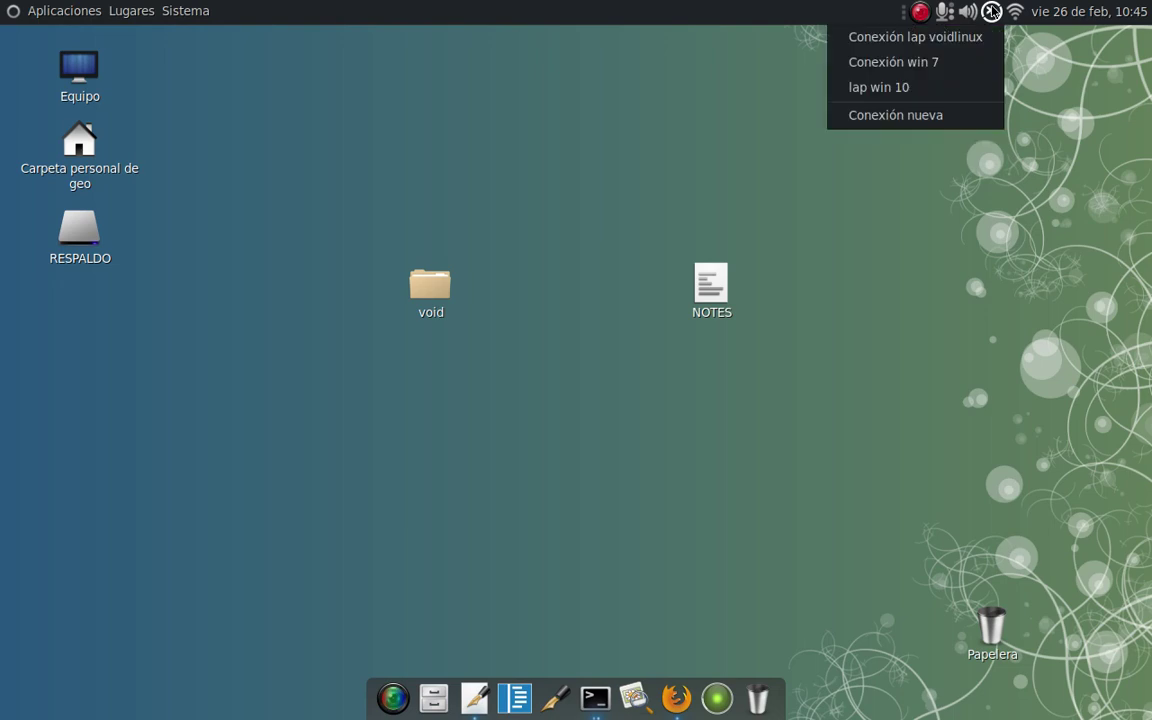
click(968, 36)
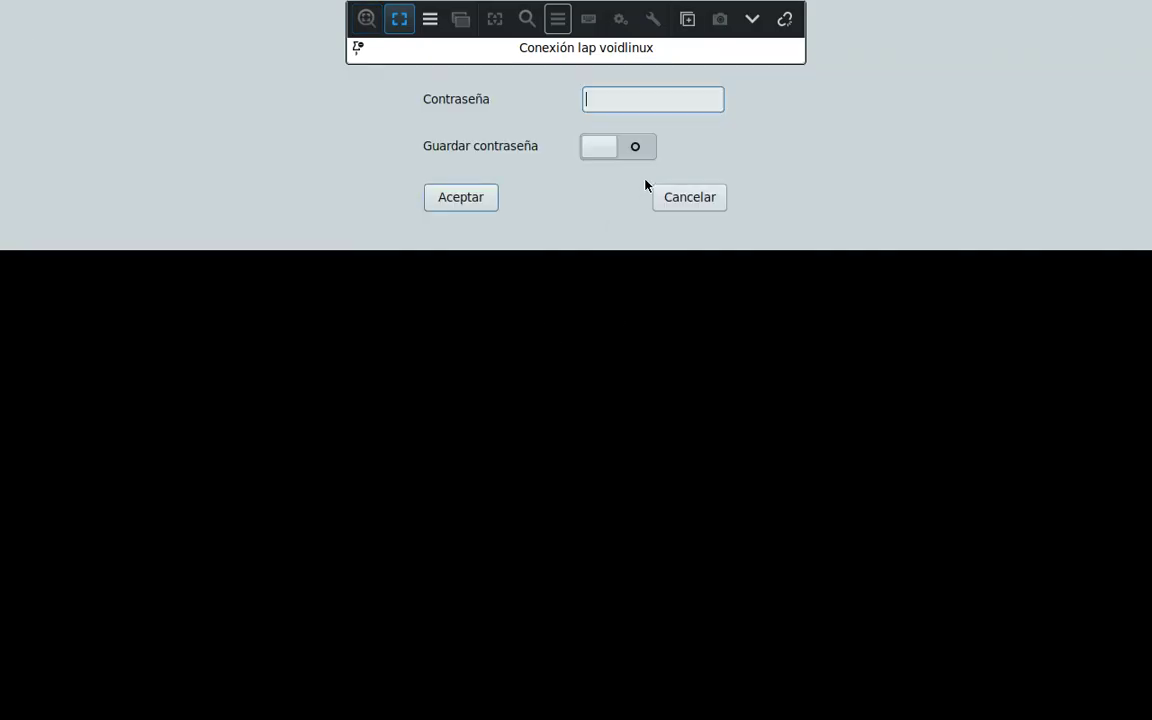
text(xxxxxx)
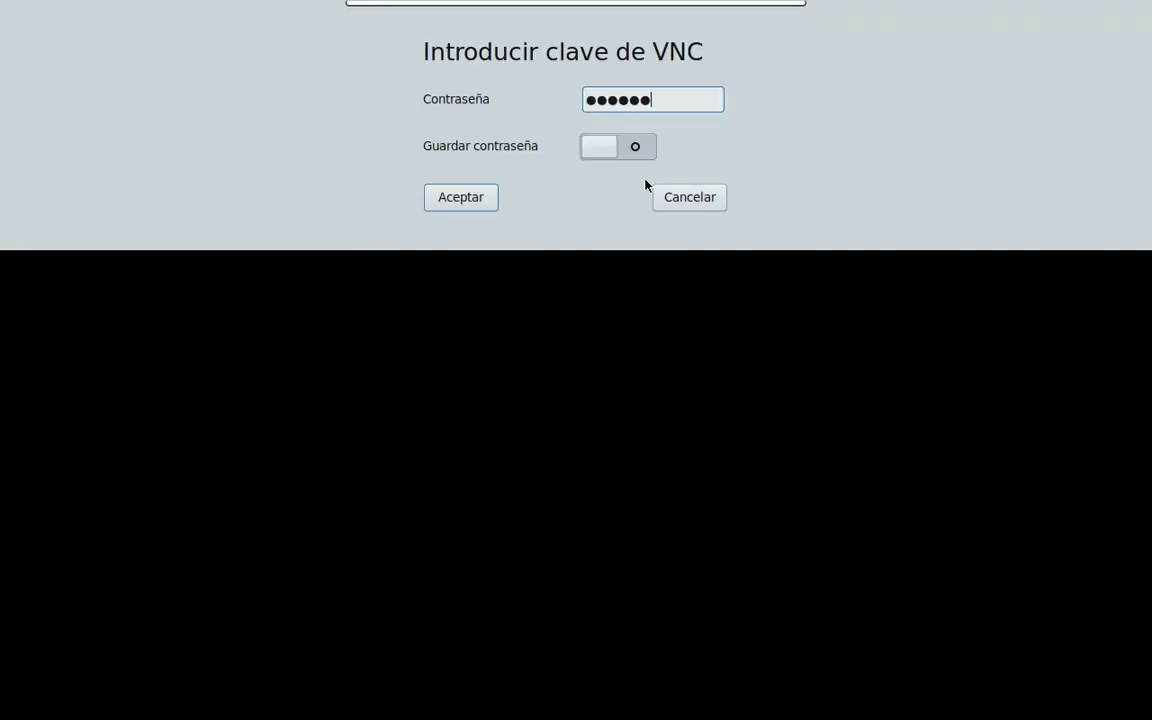
key(Return)
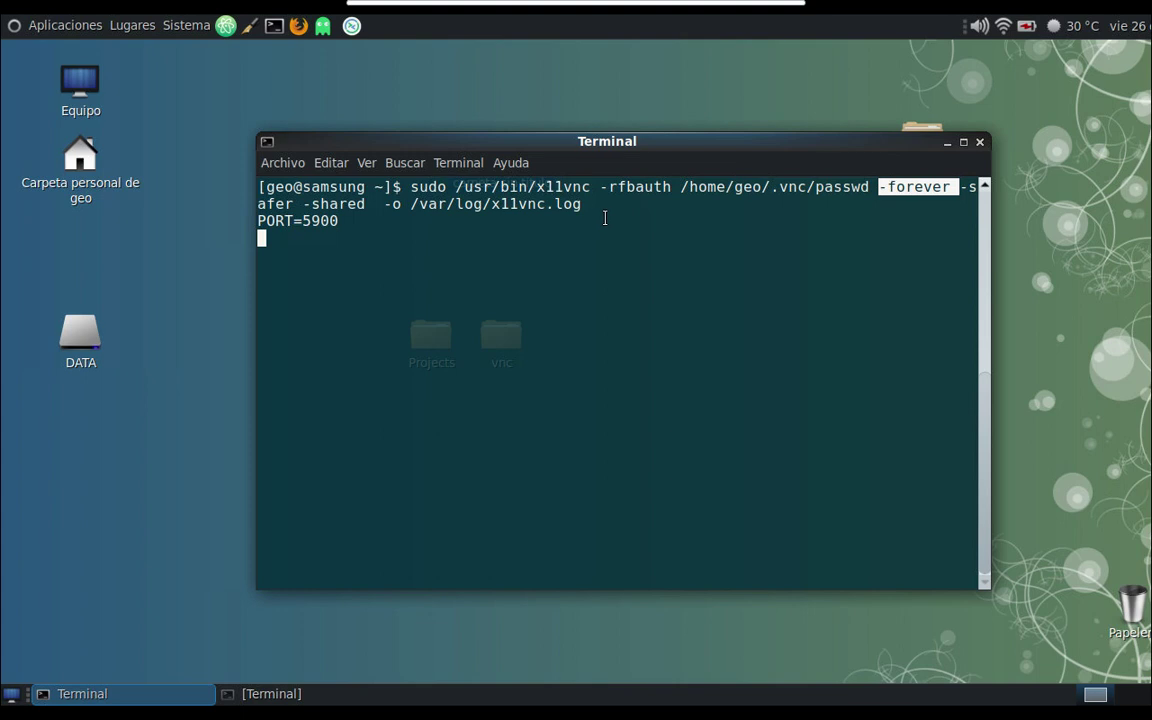
Disconnect the Conexión lap voidlinux session to return to the local desktop.
mouse_move(640, 10)
mouse_move(686, 5)
click(783, 21)
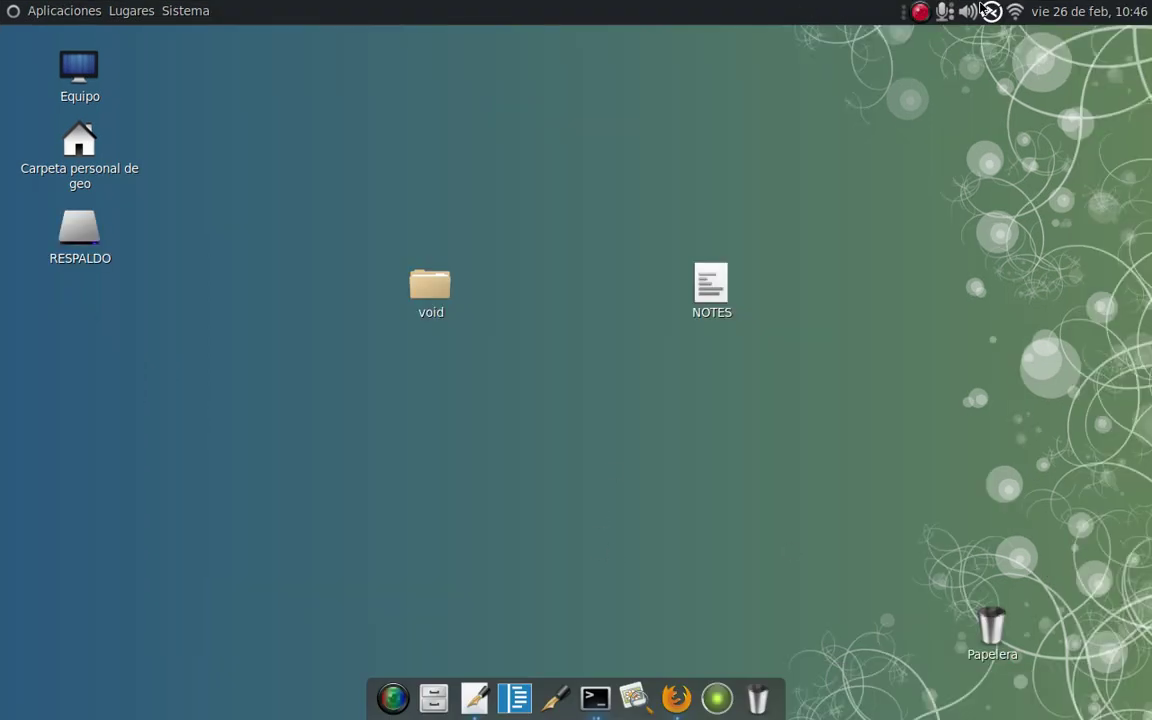
Review the client, server and x11vnc entries in NOTES by highlighting each, and return to the local desktop.
mouse_move(1017, 15)
click(476, 697)
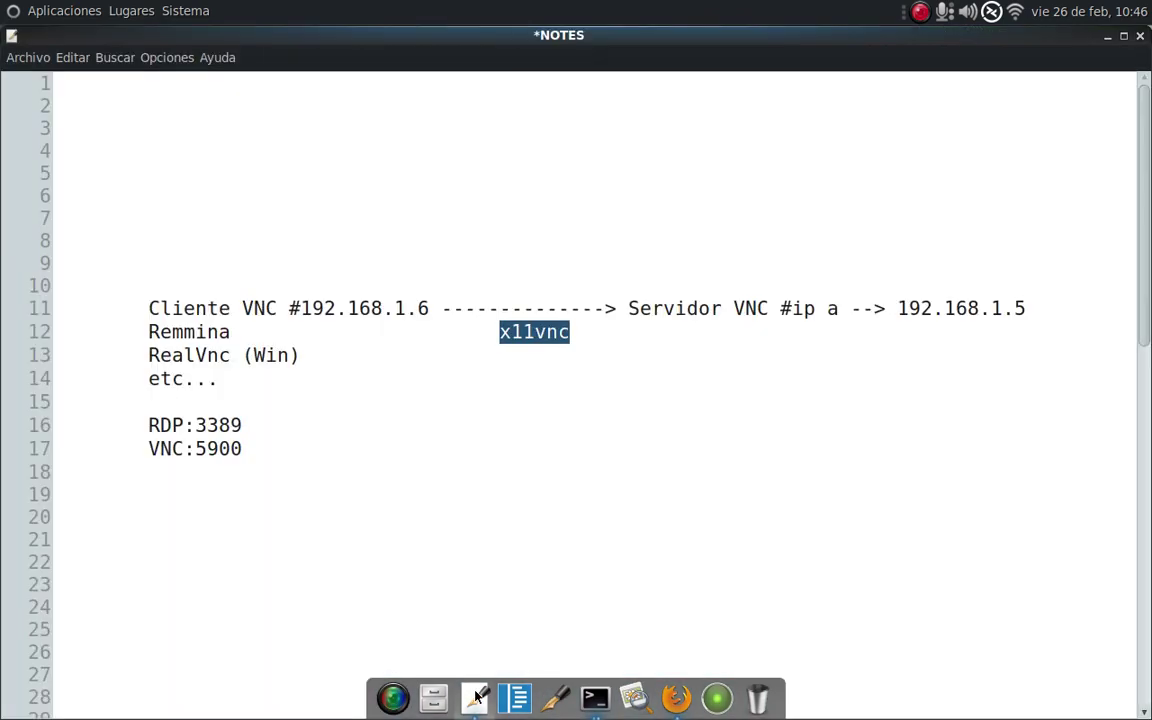
click(146, 308)
drag(146, 308, 430, 308)
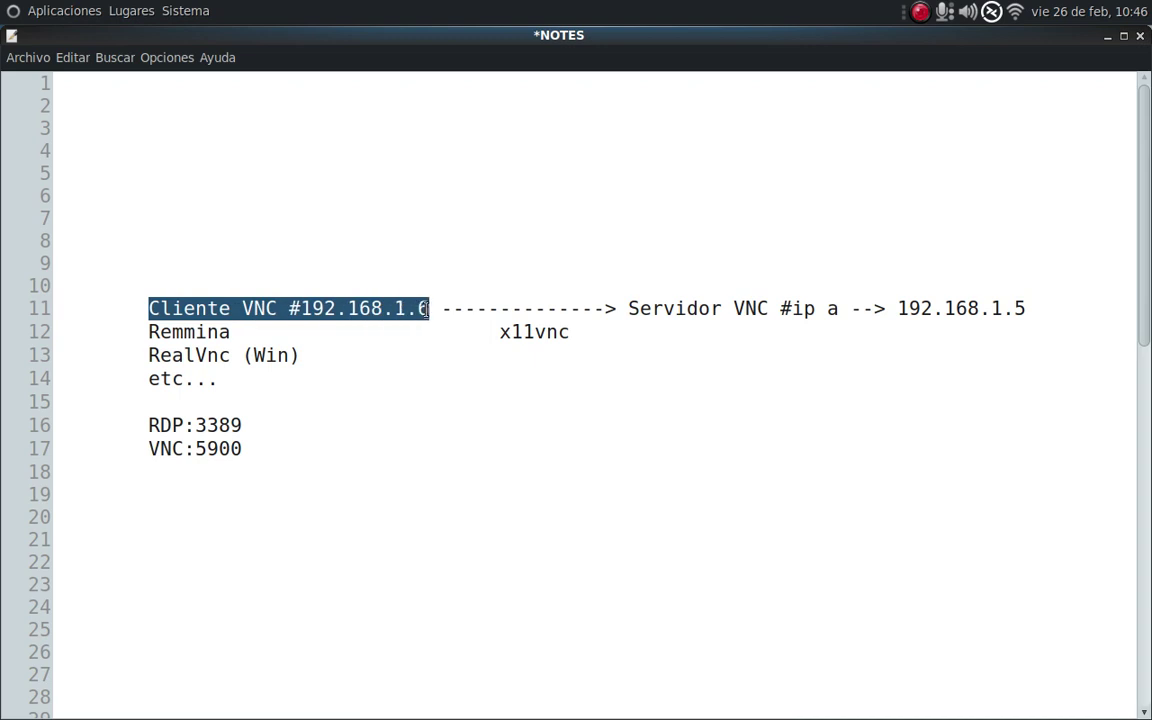
drag(627, 305, 1042, 314)
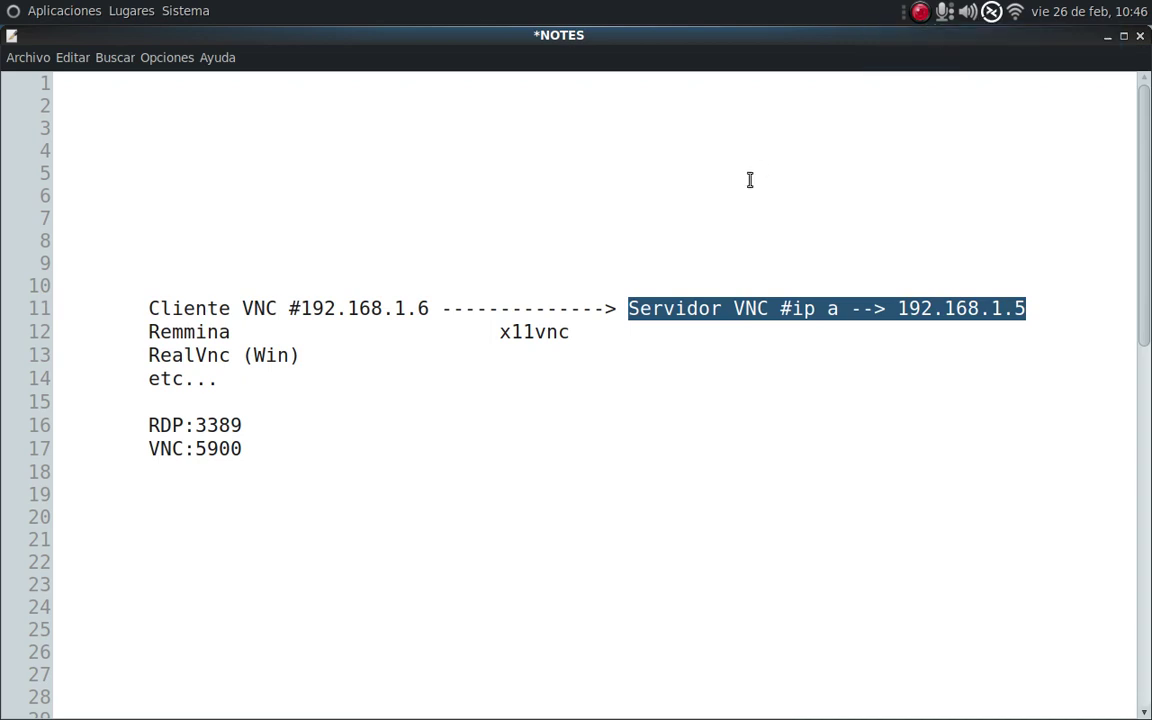
double_click(521, 331)
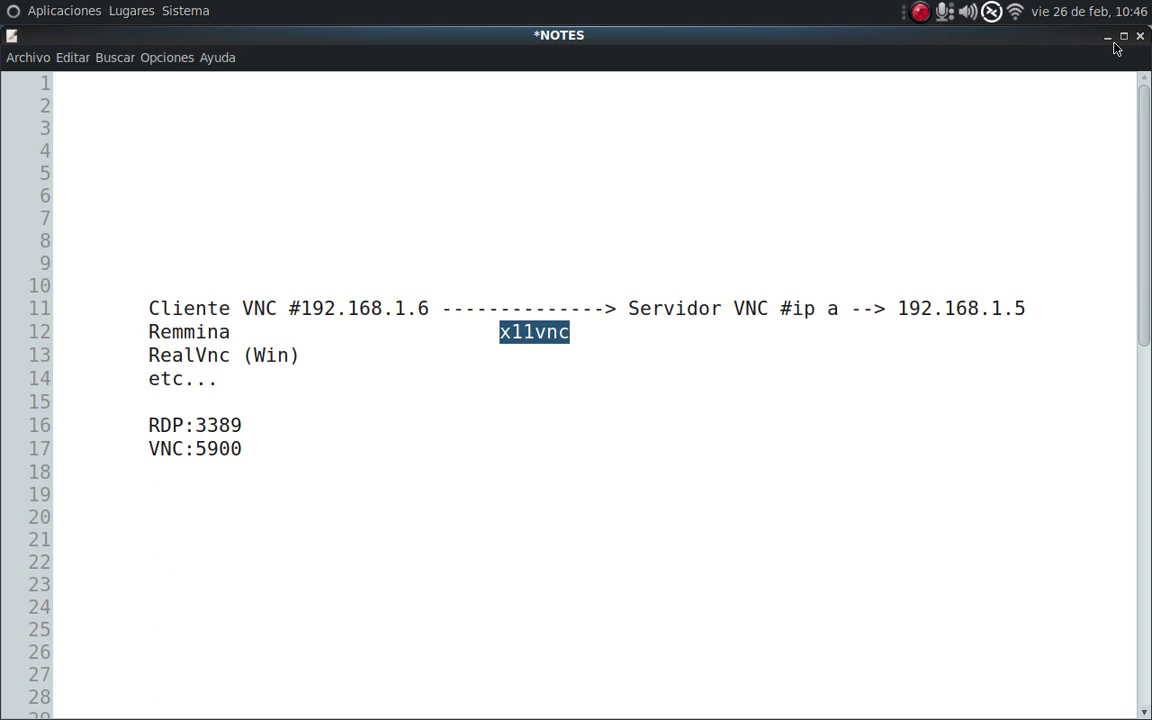
key(ctrl+alt+d)
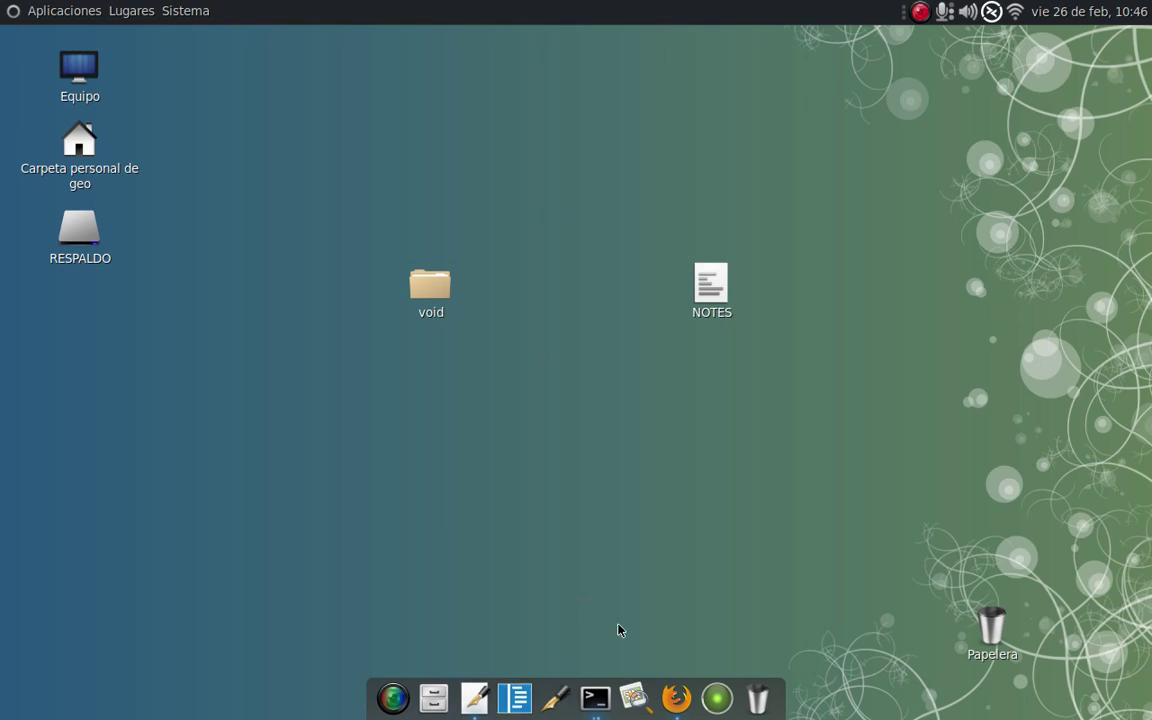
Connect to the saved Conexión lap voidlinux profile again and authenticate with the VNC password.
click(990, 13)
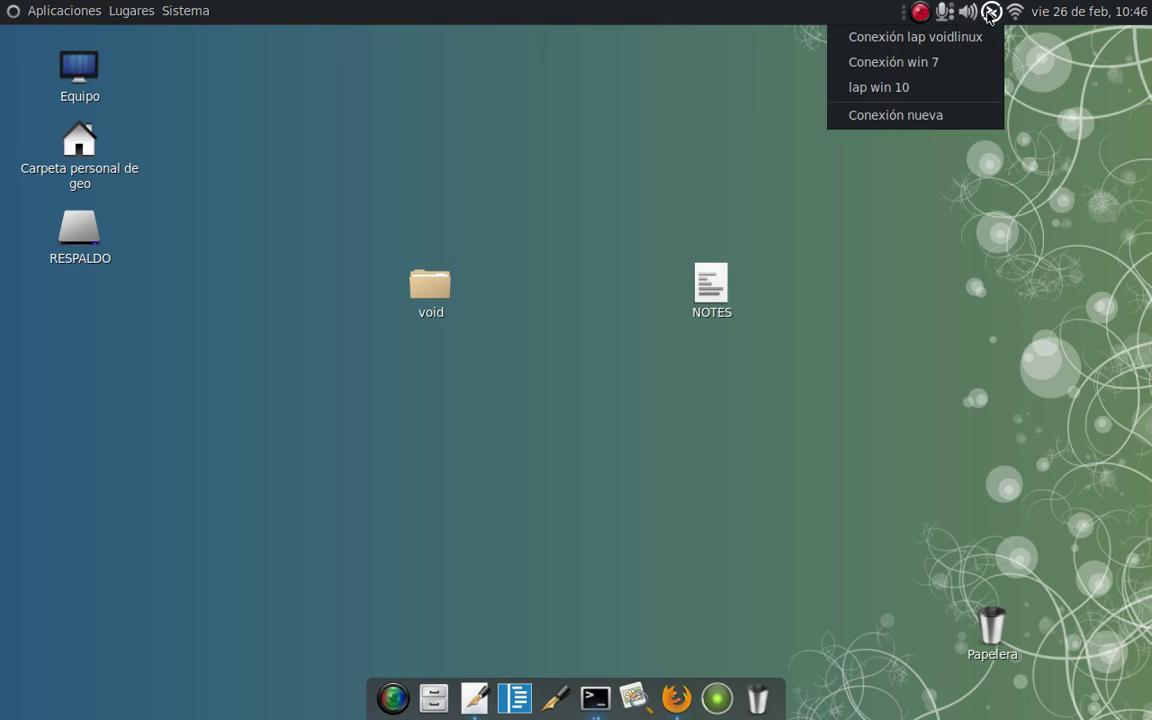
click(951, 36)
text(••••••)
key(Return)
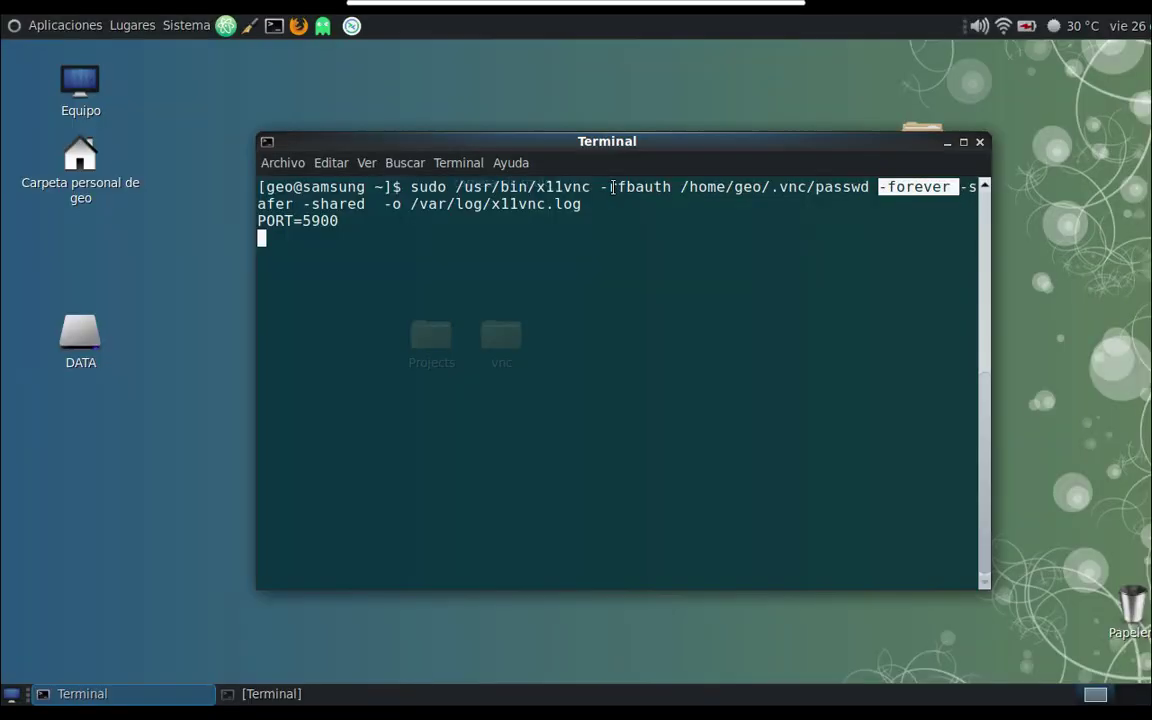
Minimize the remote terminal, move the carpeta sin título folder to the trash, and empty the trash.
click(947, 147)
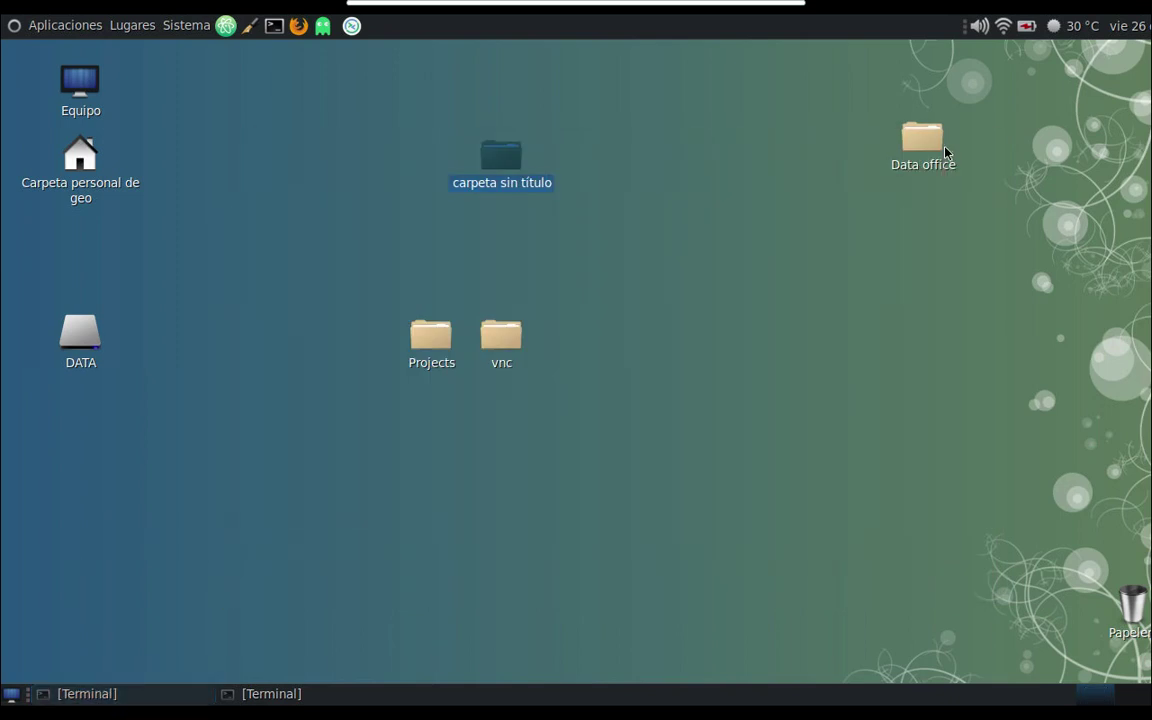
right_click(491, 167)
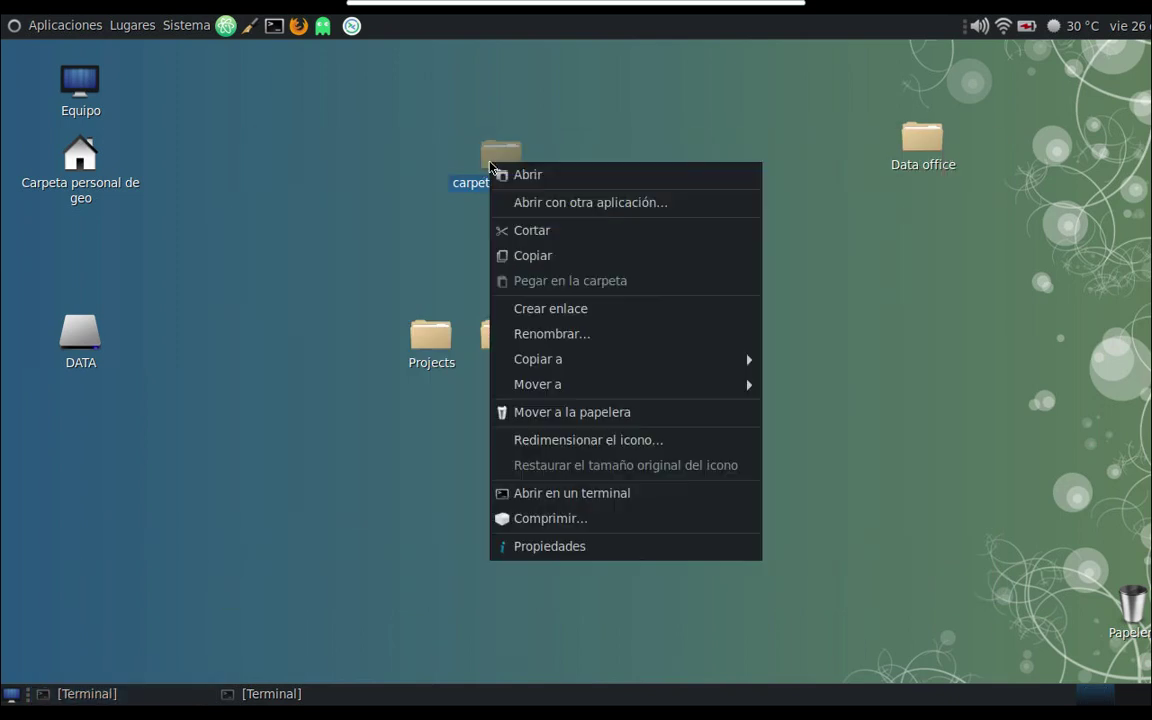
click(557, 412)
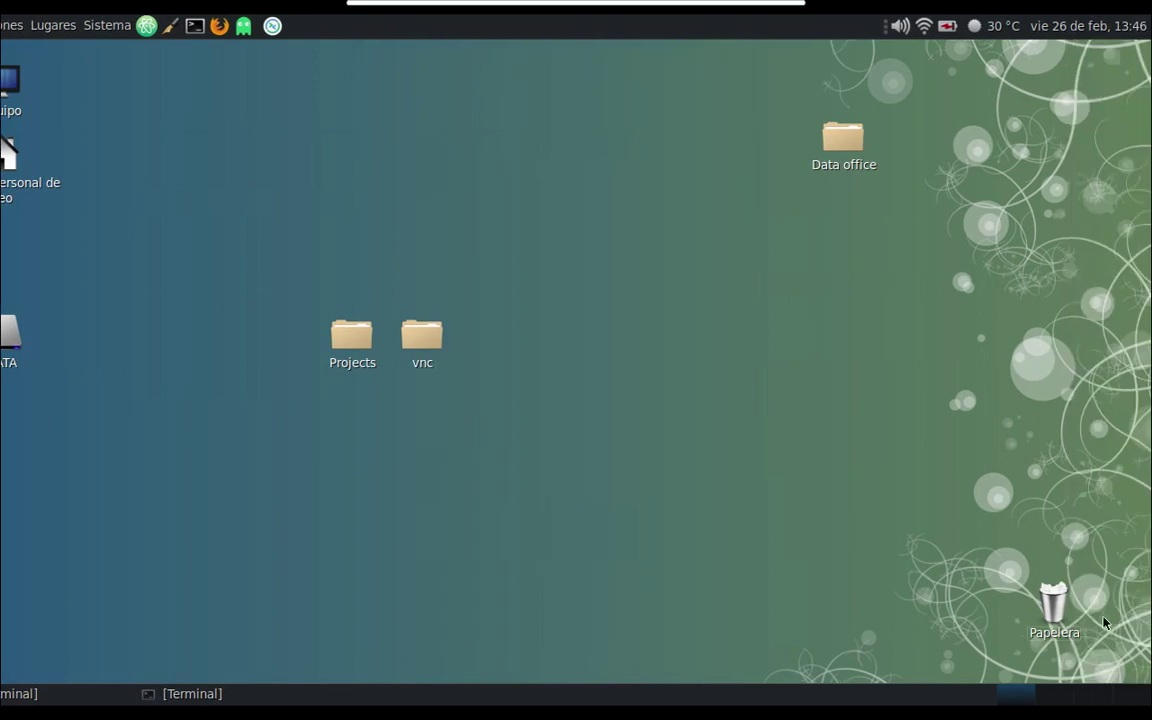
right_click(1057, 607)
click(1012, 586)
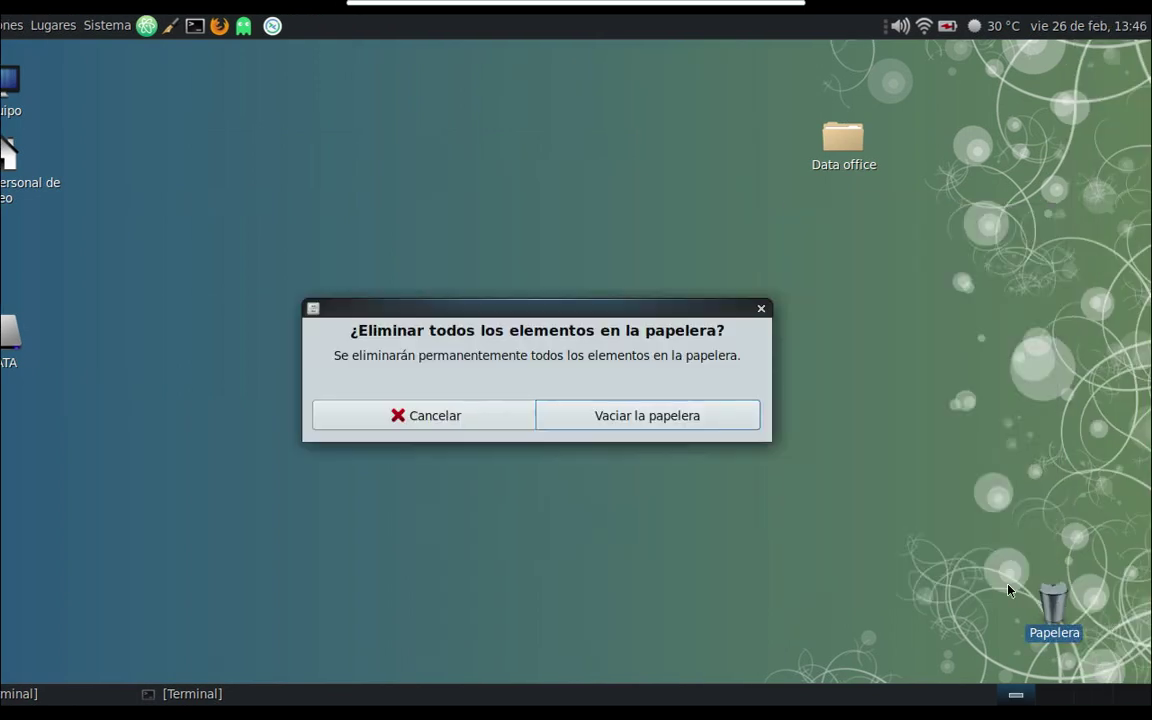
click(721, 427)
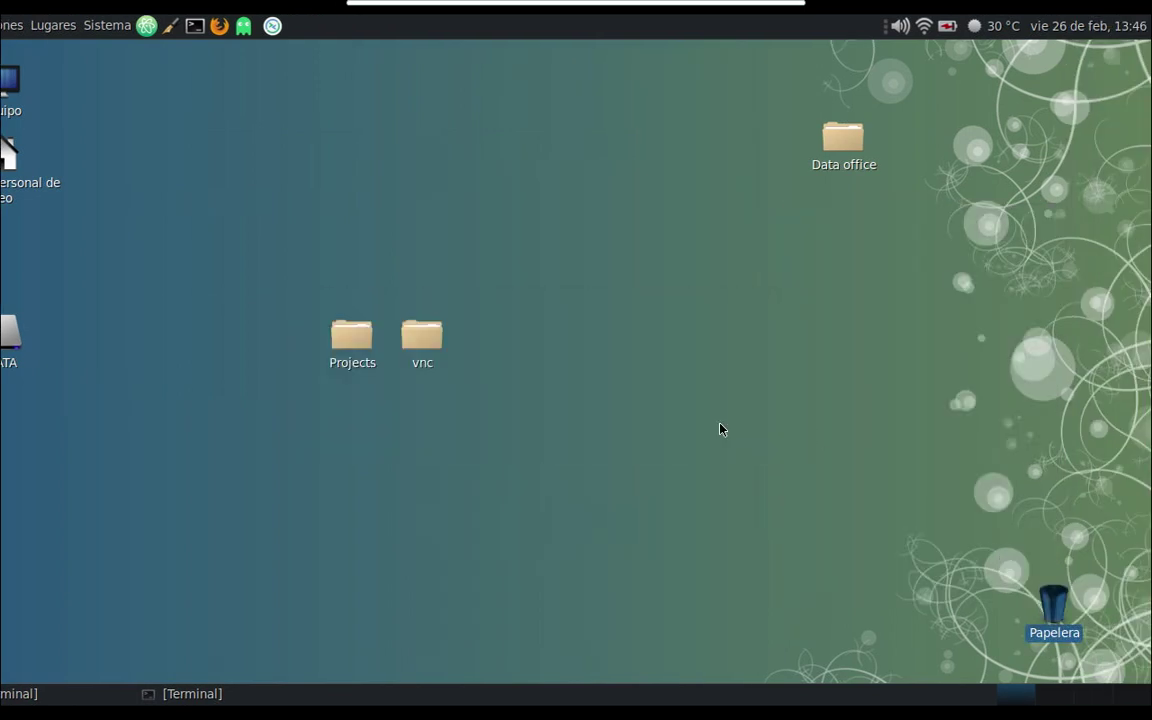
Create an empty document named doumento.txt on the remote desktop and place it above and beside the vnc folder.
right_click(410, 130)
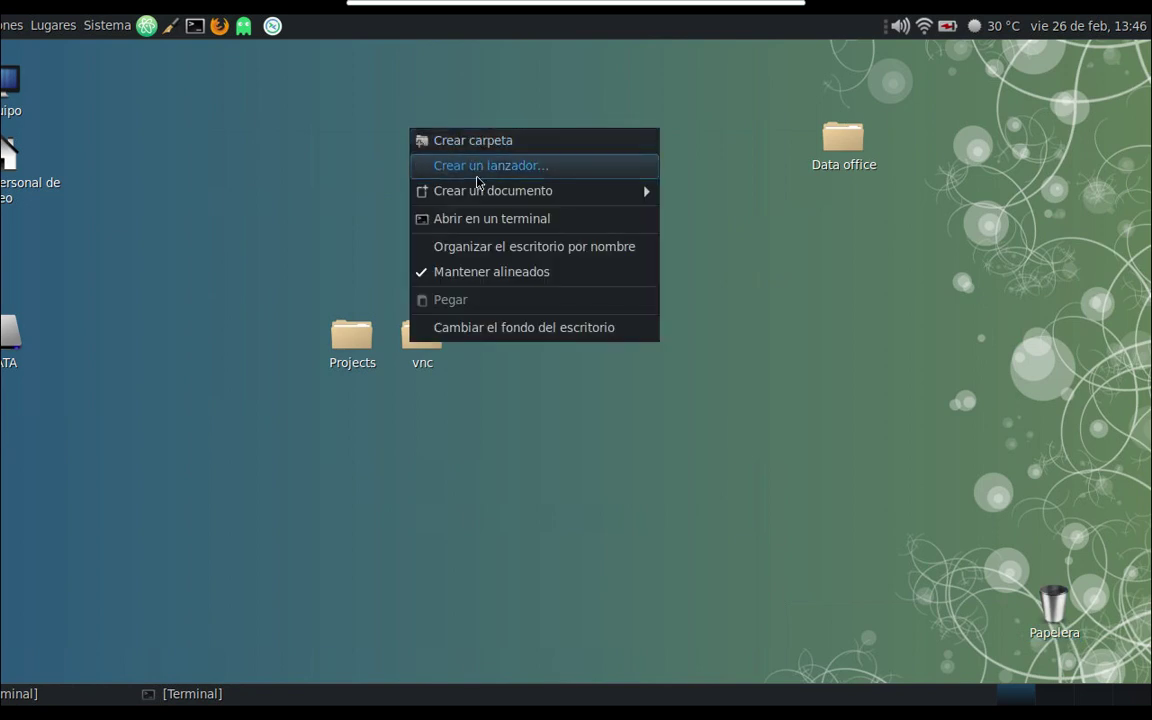
mouse_move(647, 194)
click(686, 220)
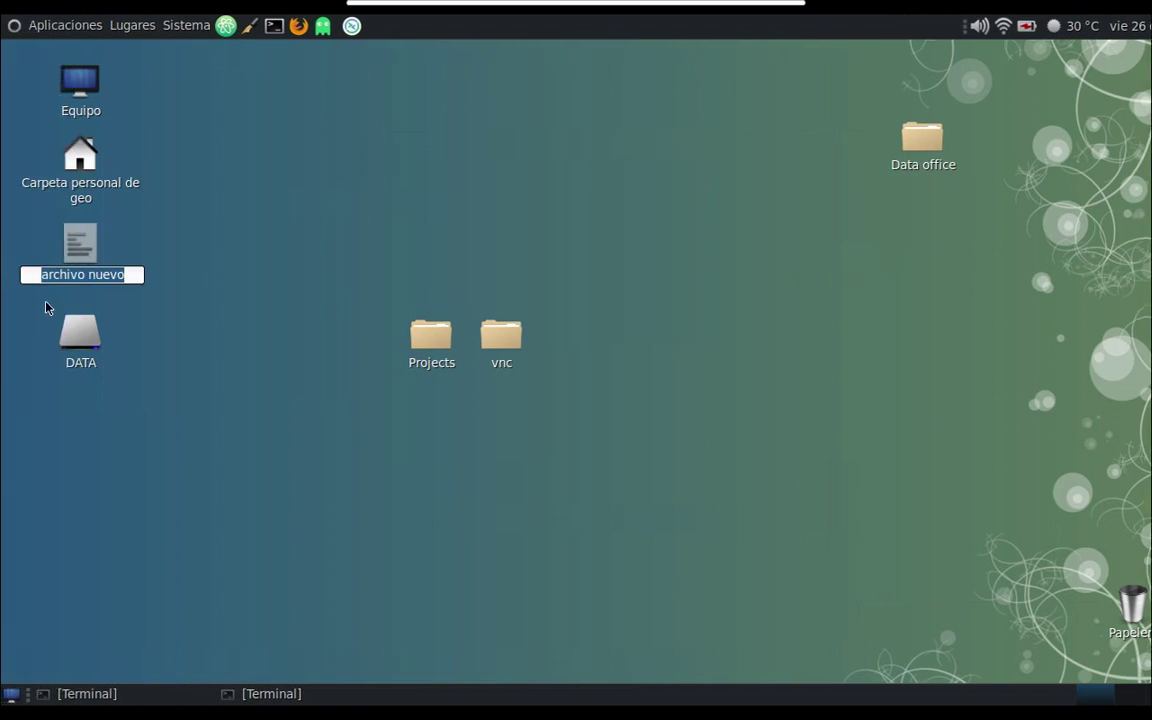
text(doumento.txt)
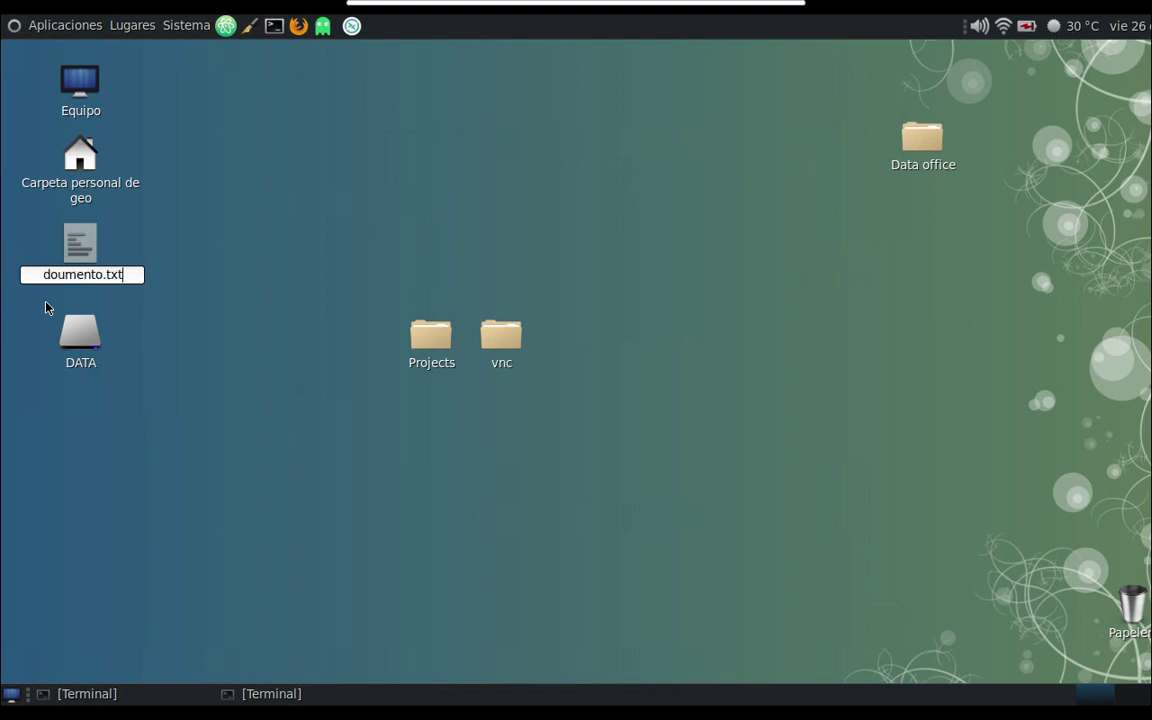
key(Return)
drag(57, 252, 592, 219)
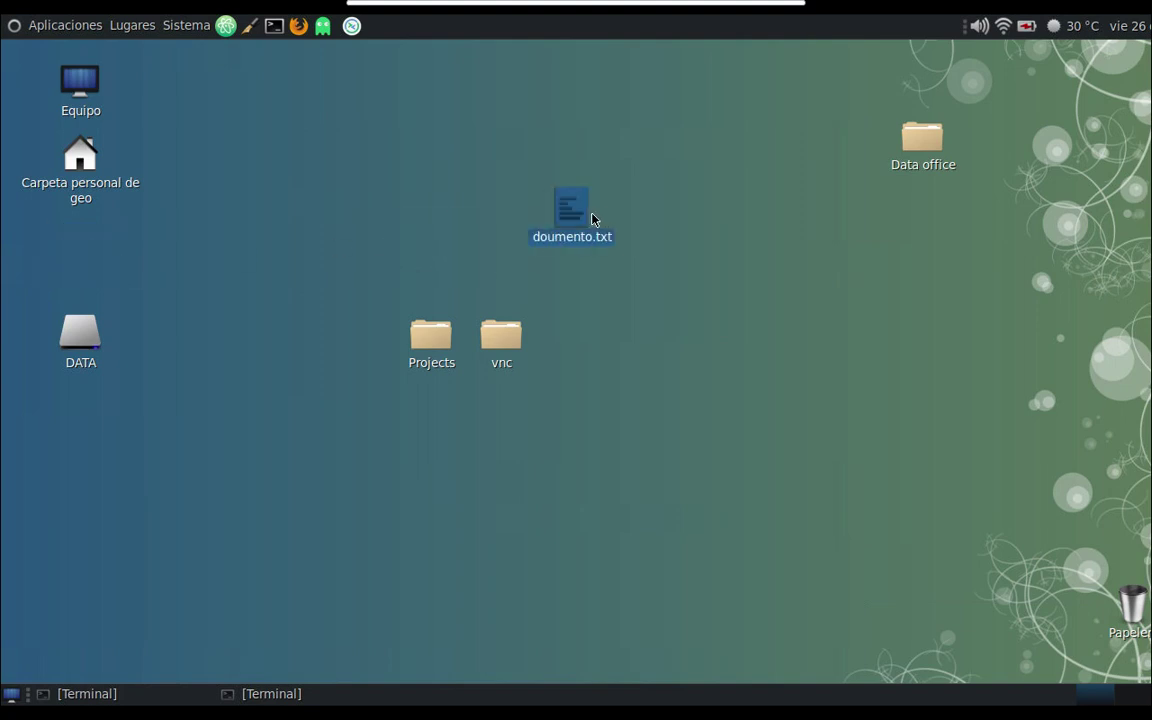
Open doumento.txt from the remote desktop in the text editor.
right_click(565, 218)
click(594, 227)
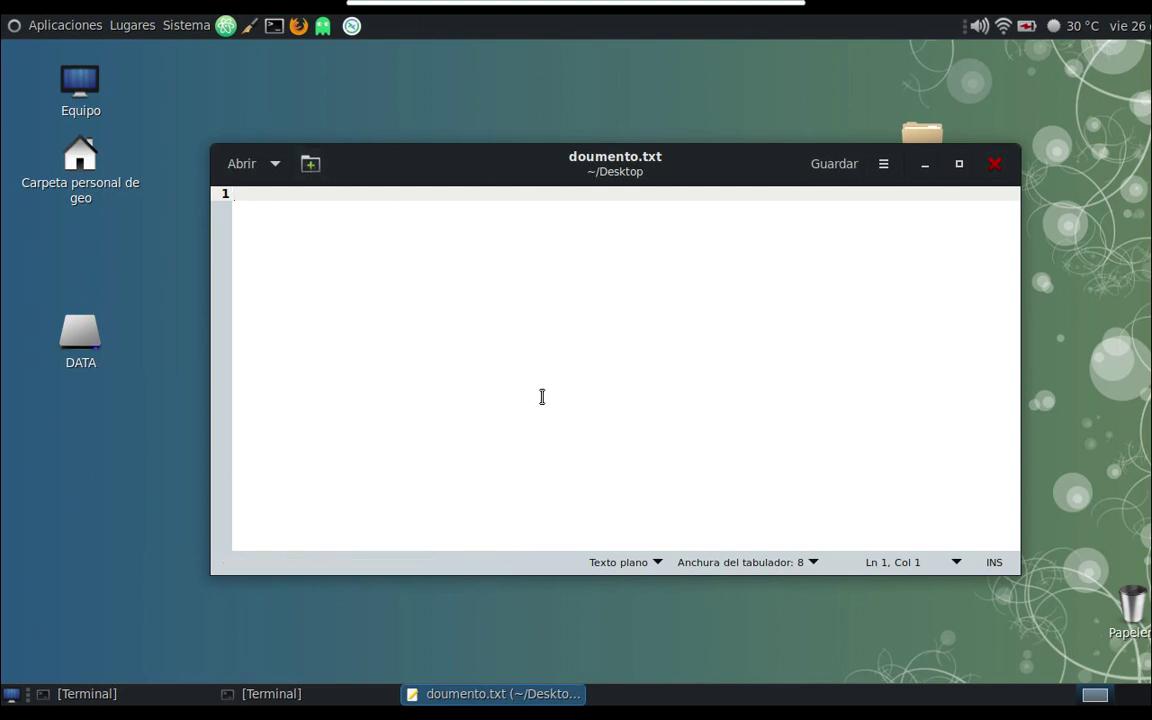
Minimize and restore the remote session, and enter the text dsdsadsadsa in doumento.txt.
mouse_move(715, 5)
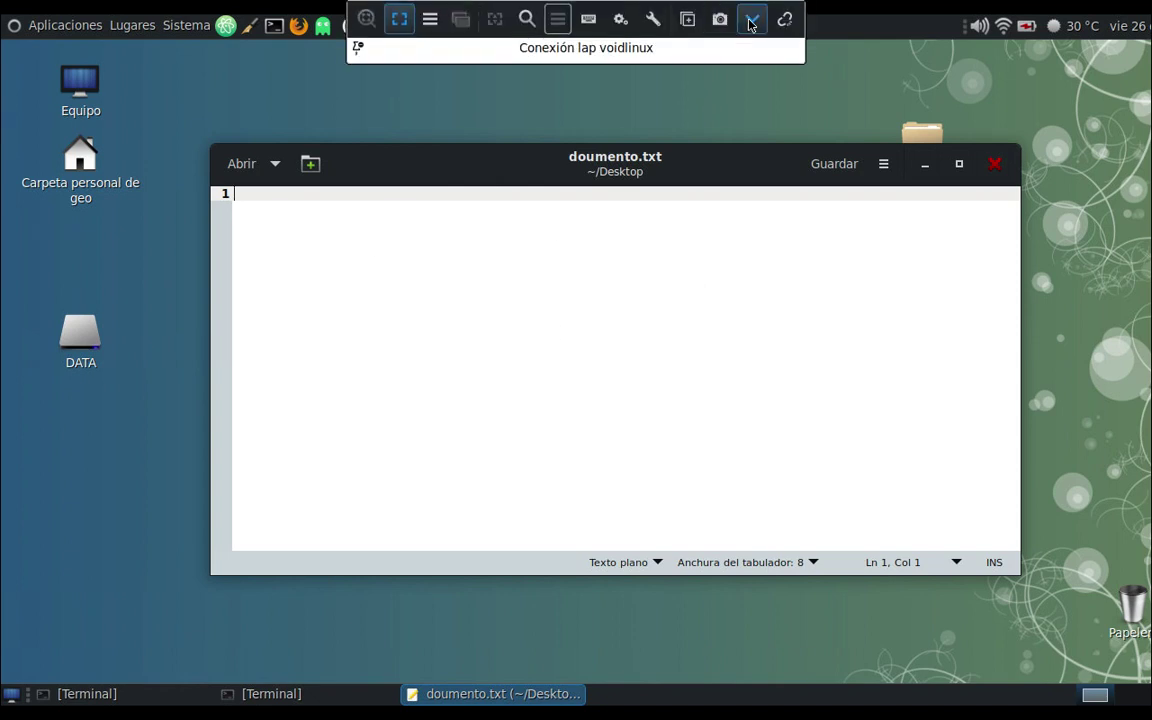
click(752, 18)
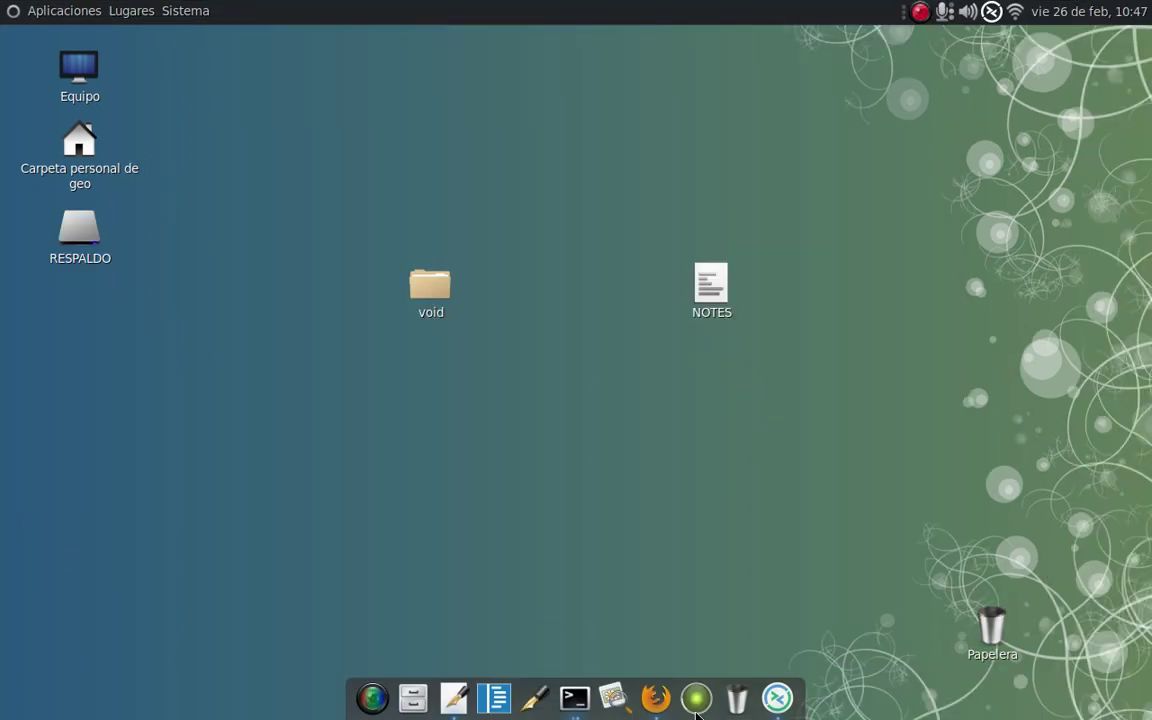
click(778, 698)
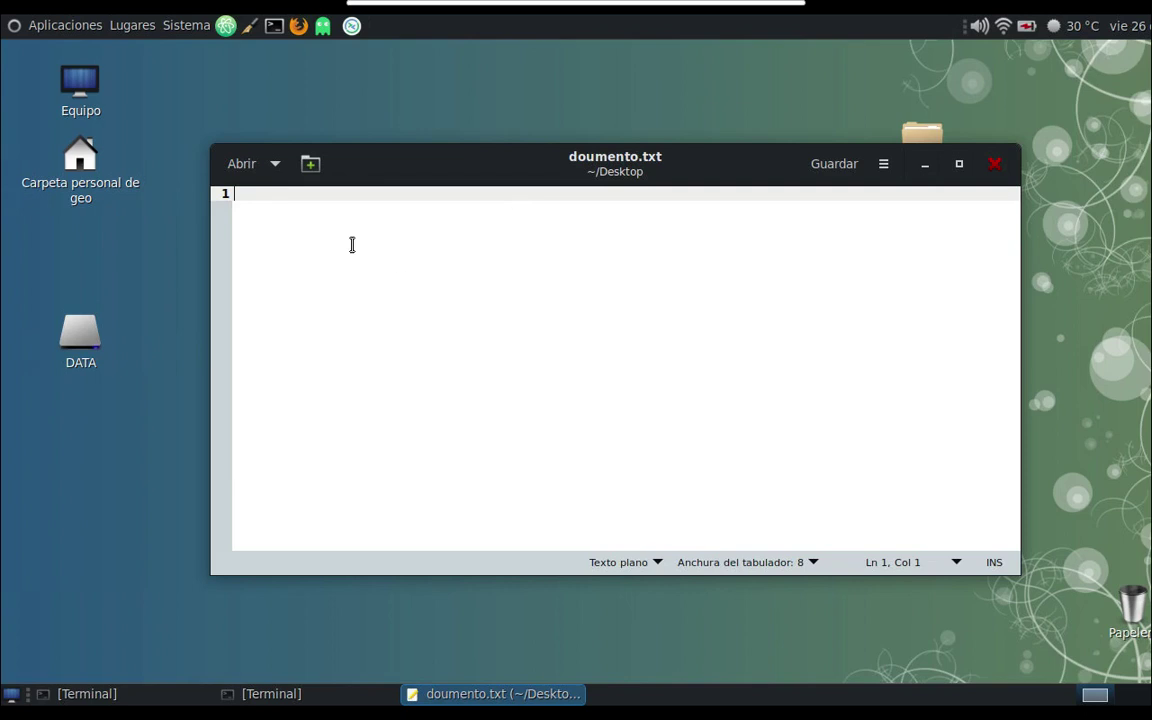
text(dsdsadsadsa)
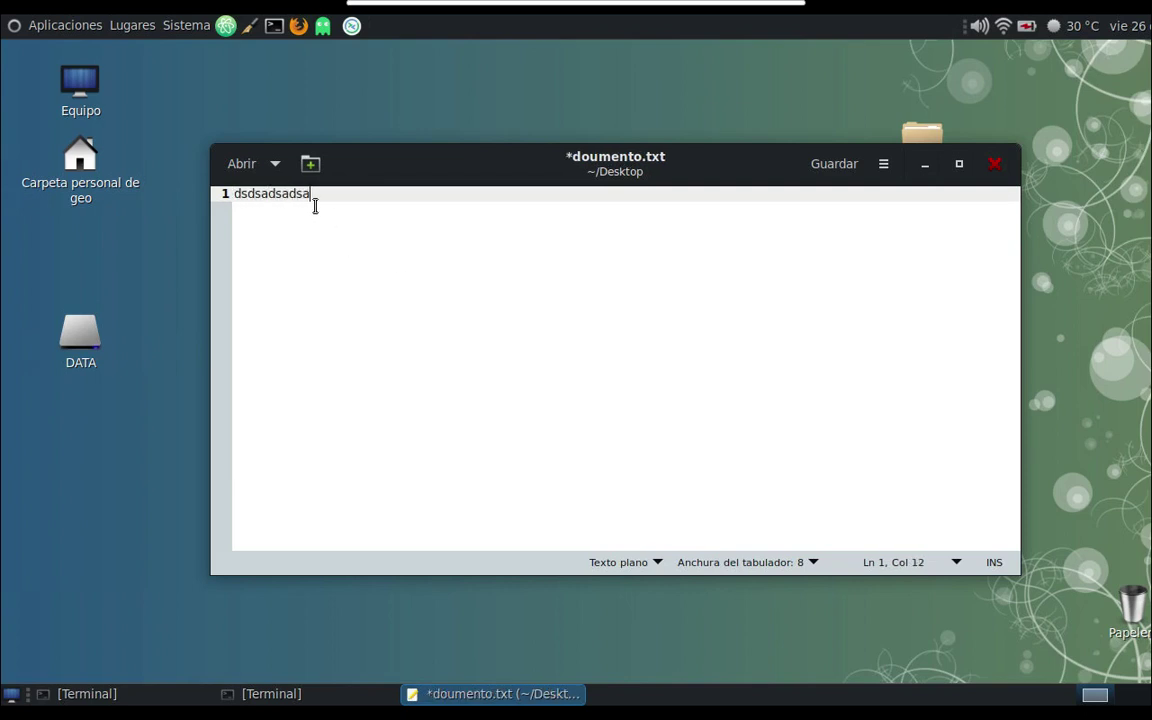
Save doumento.txt on the remote desktop, close the text editor, and deselect the file.
click(825, 165)
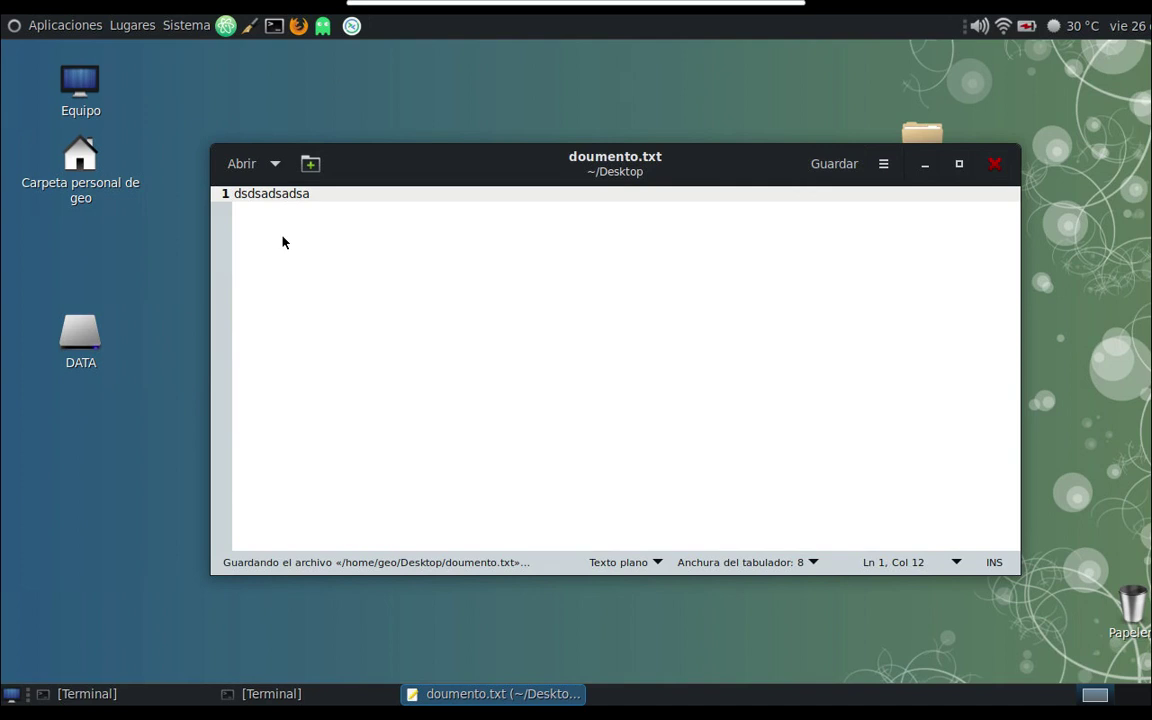
click(994, 170)
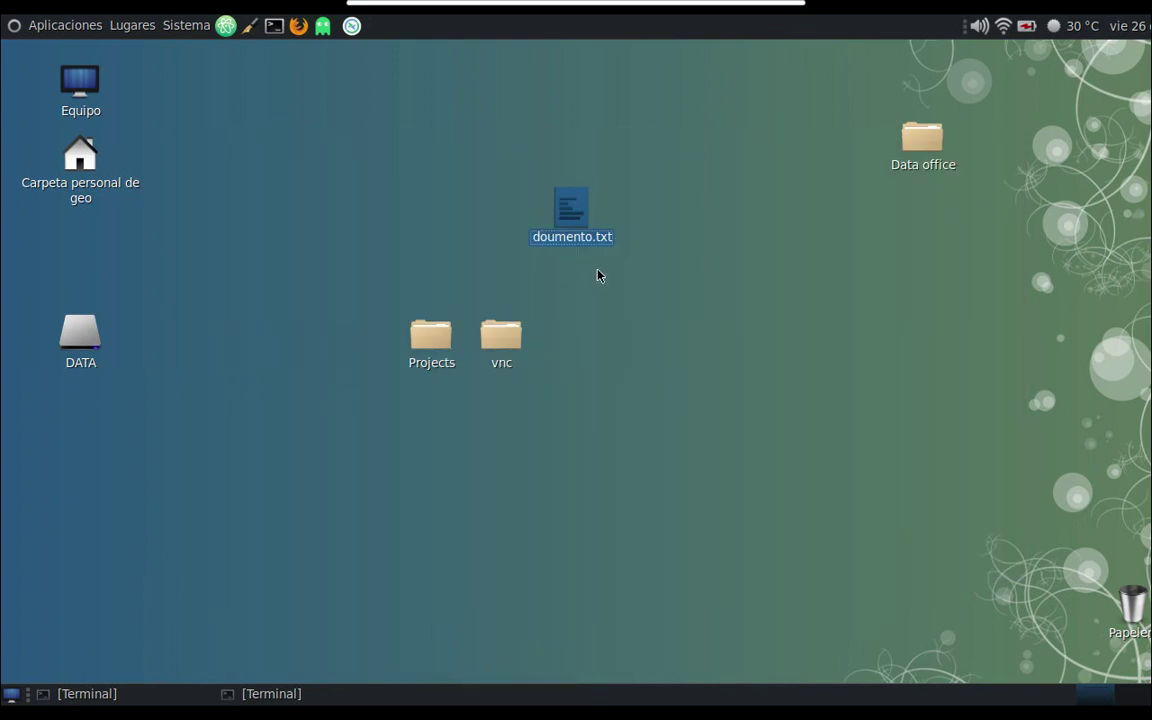
right_click(565, 222)
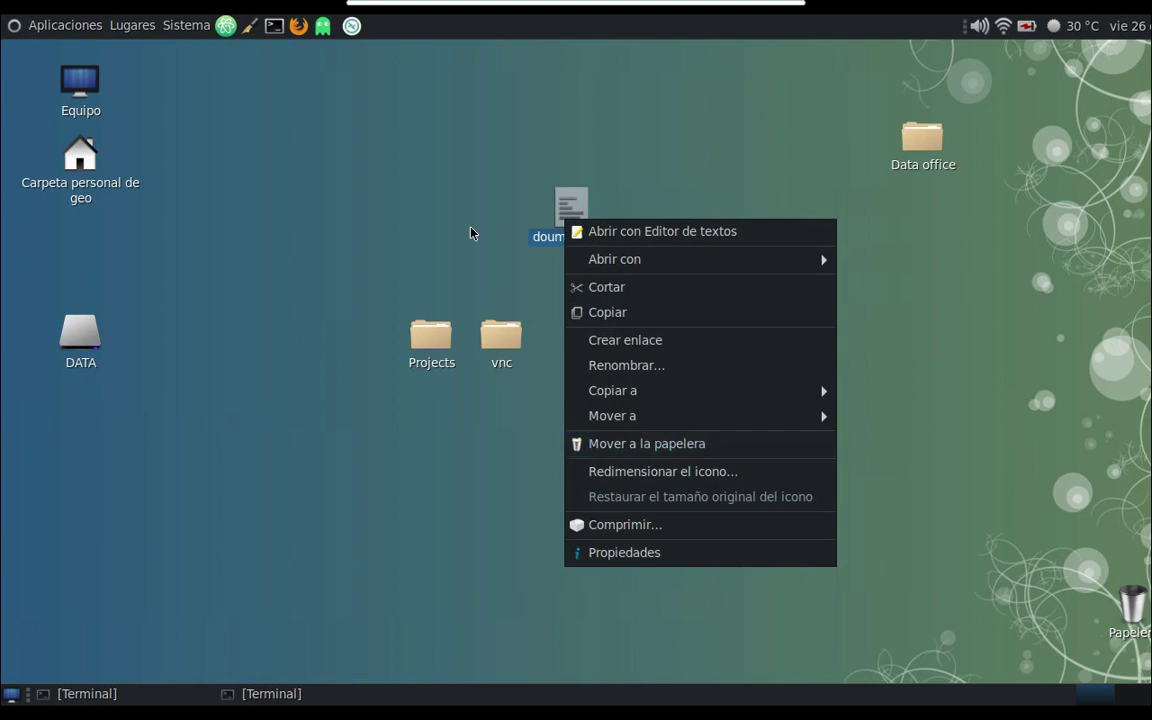
click(509, 166)
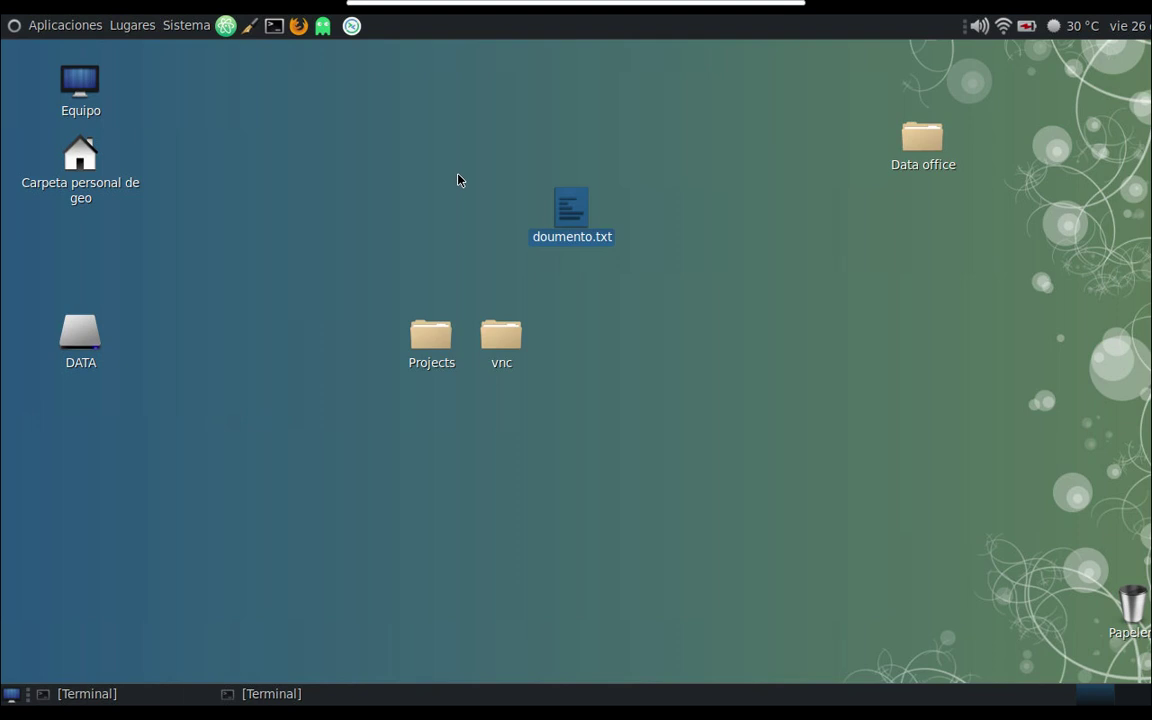
click(628, 208)
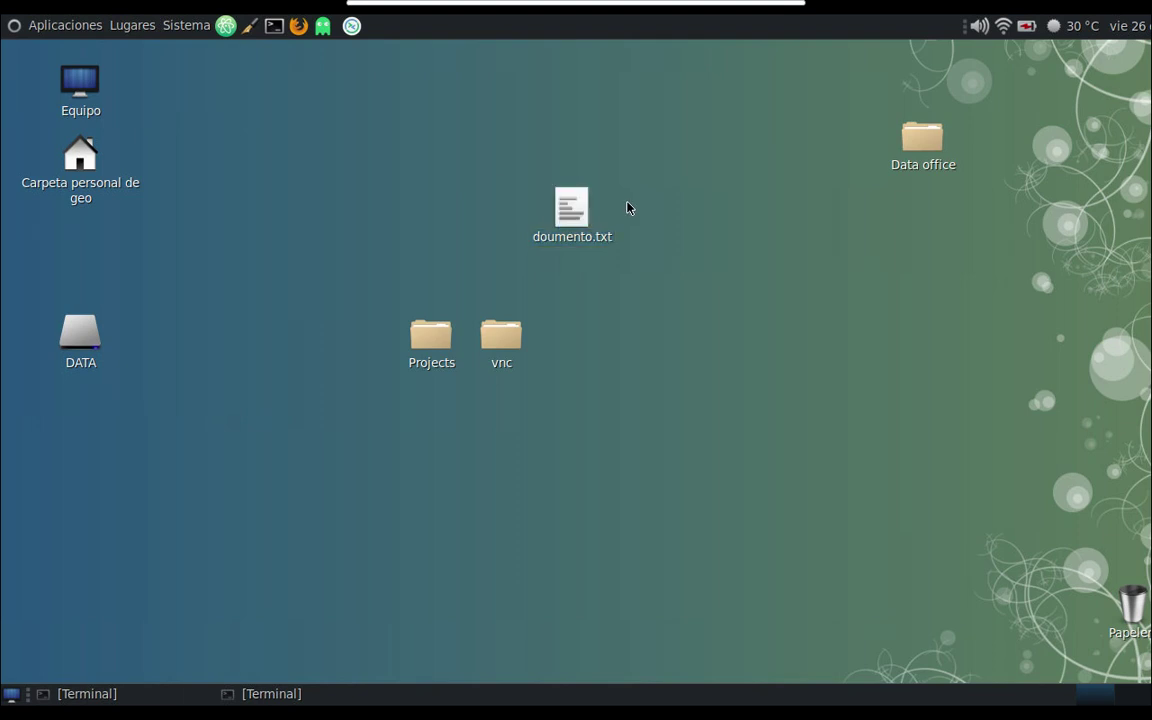
Minimize and restore the remote session, and disconnect it from the VNC server.
mouse_move(740, 4)
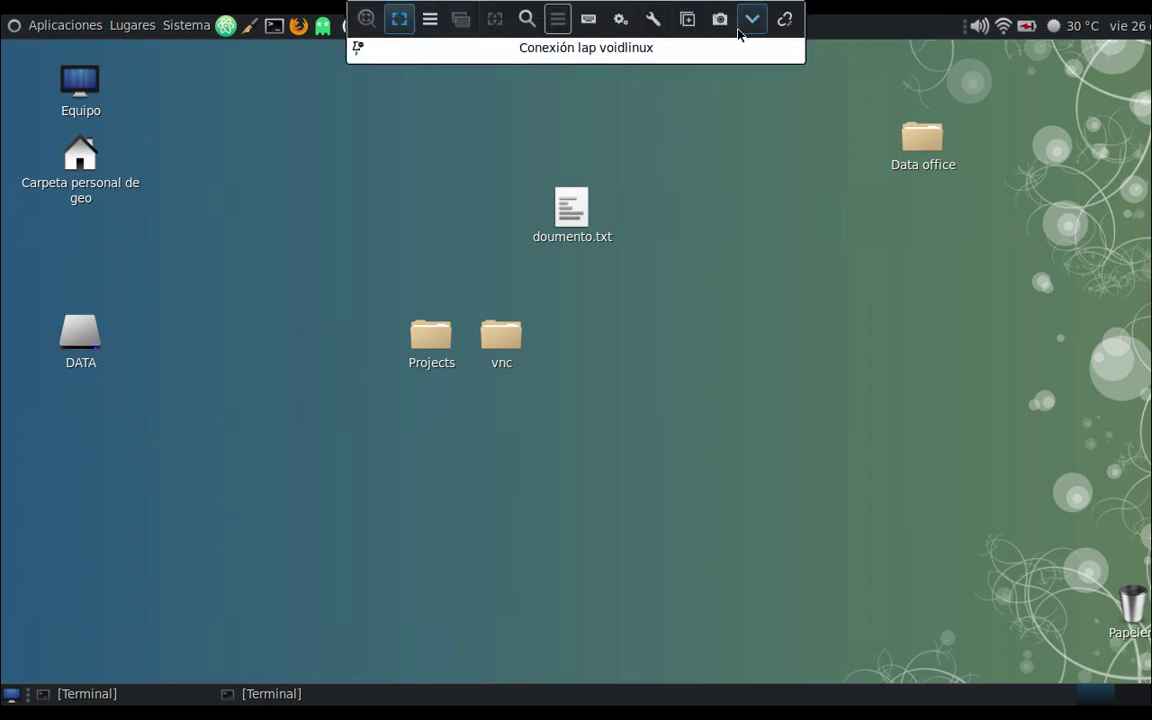
click(745, 26)
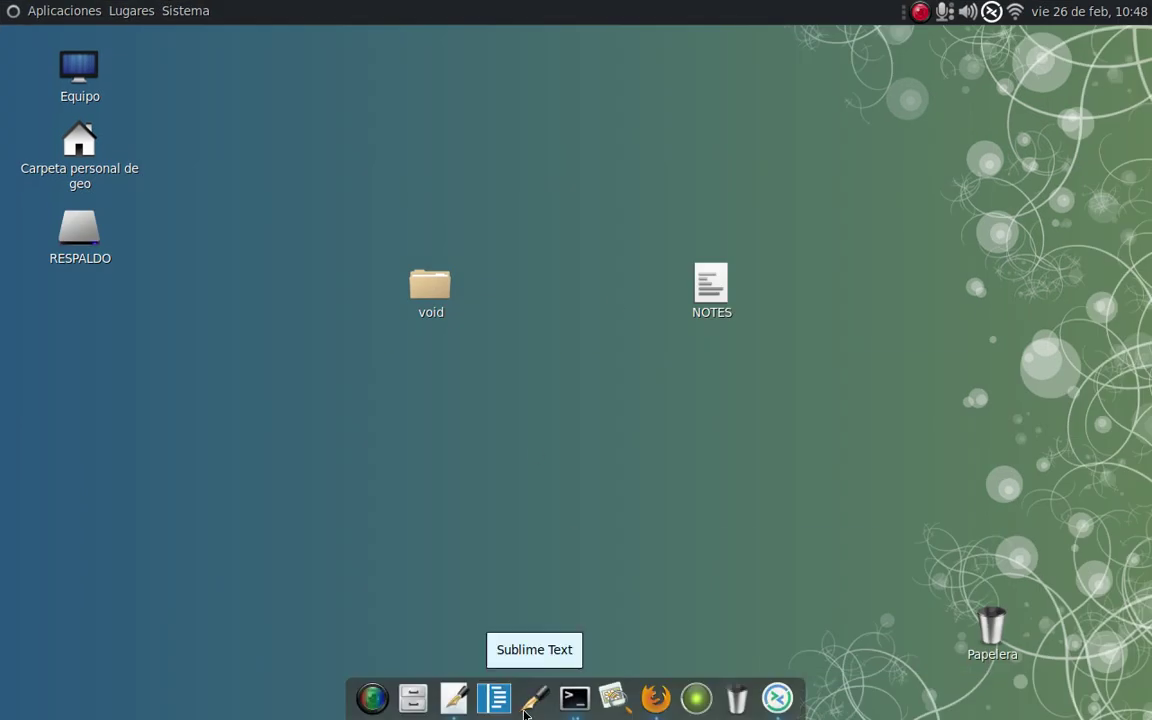
click(777, 698)
mouse_move(800, 5)
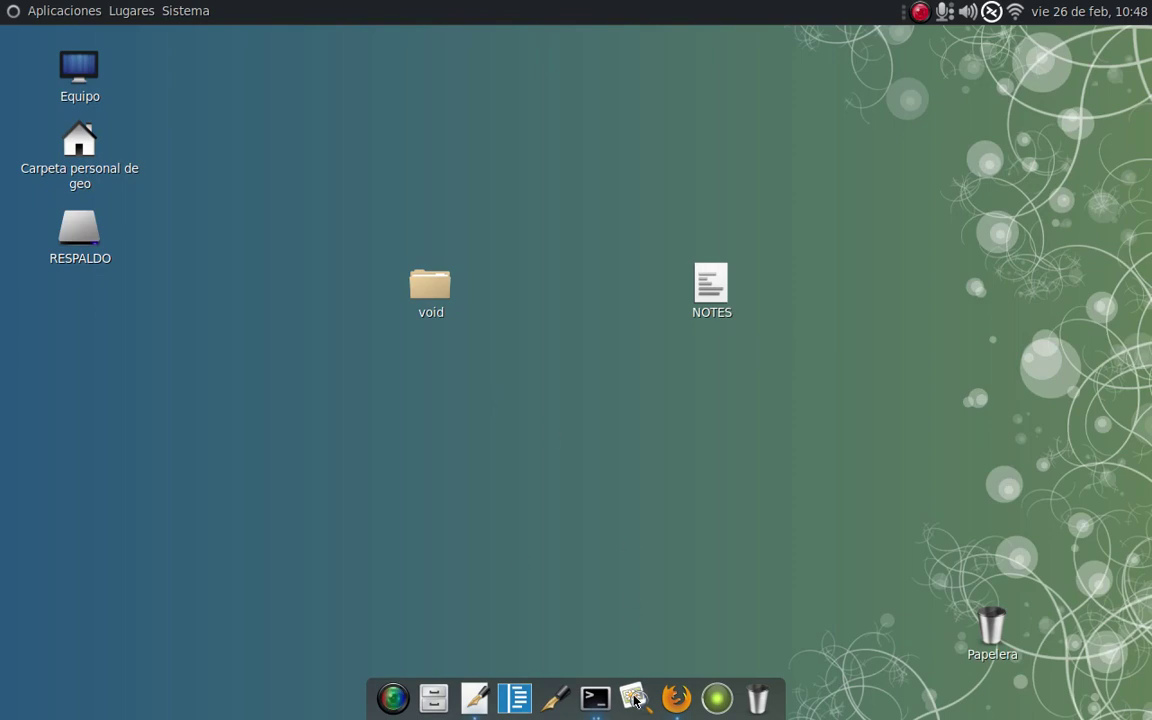
Switch to the NOTES document and shift x11vnc on line 12 so it sits beneath Servidor VNC.
click(478, 695)
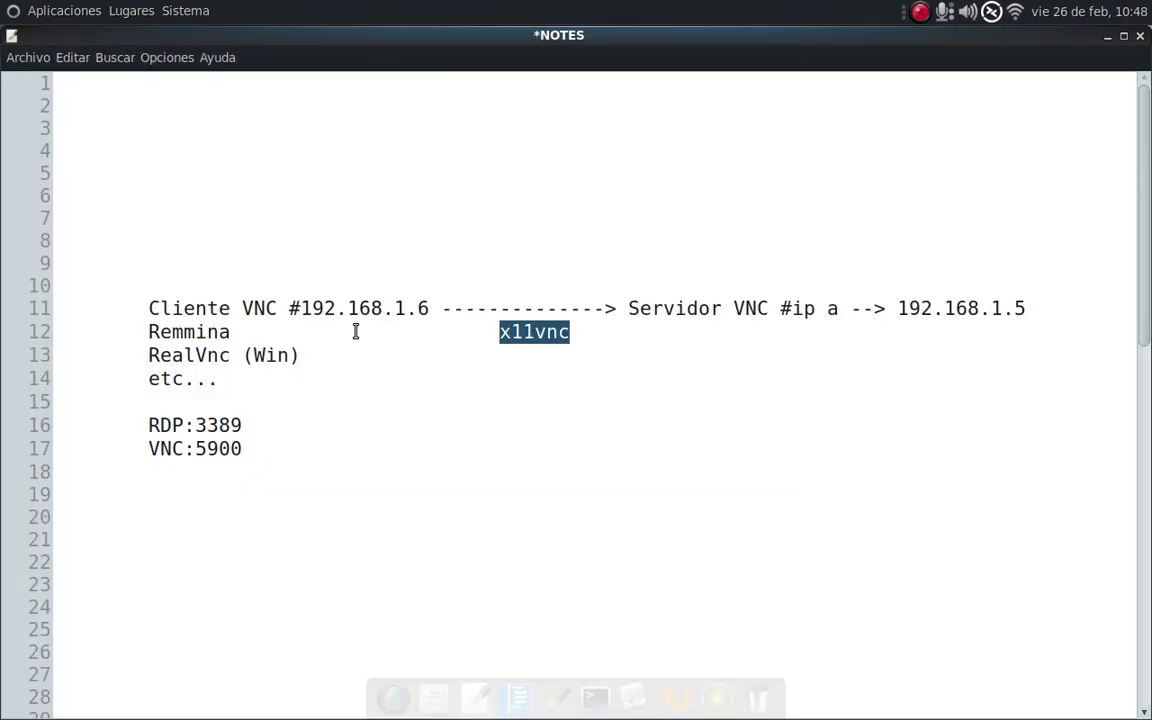
drag(151, 309, 265, 309)
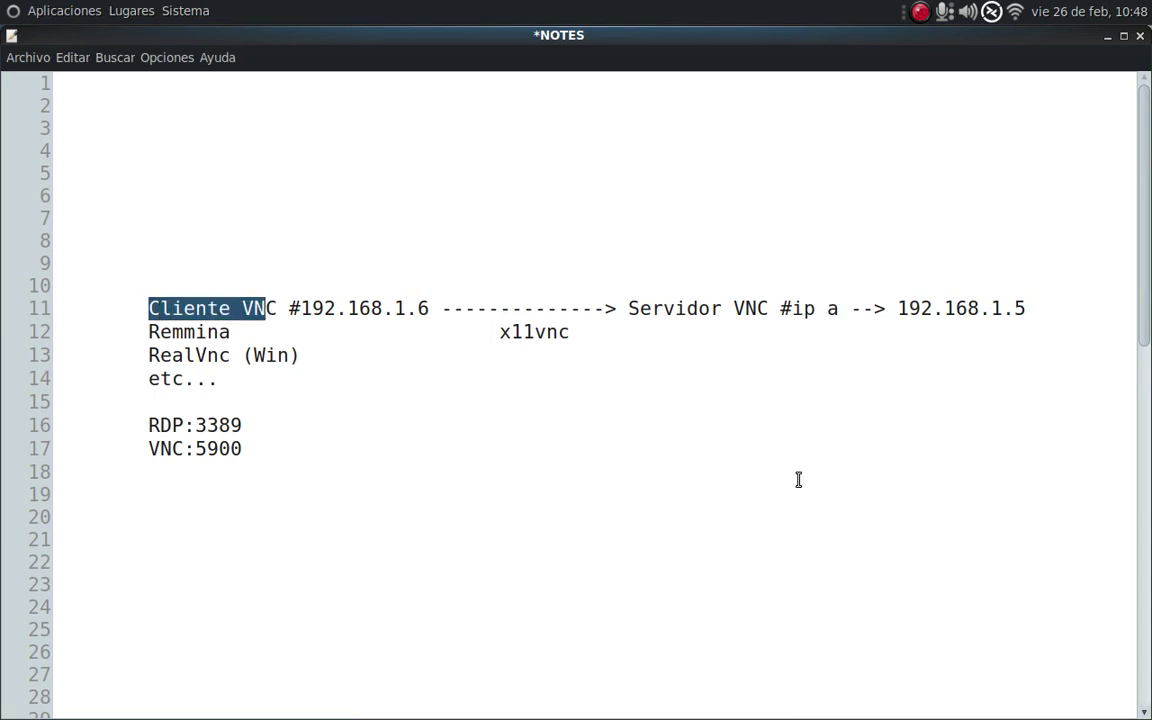
drag(676, 309, 758, 310)
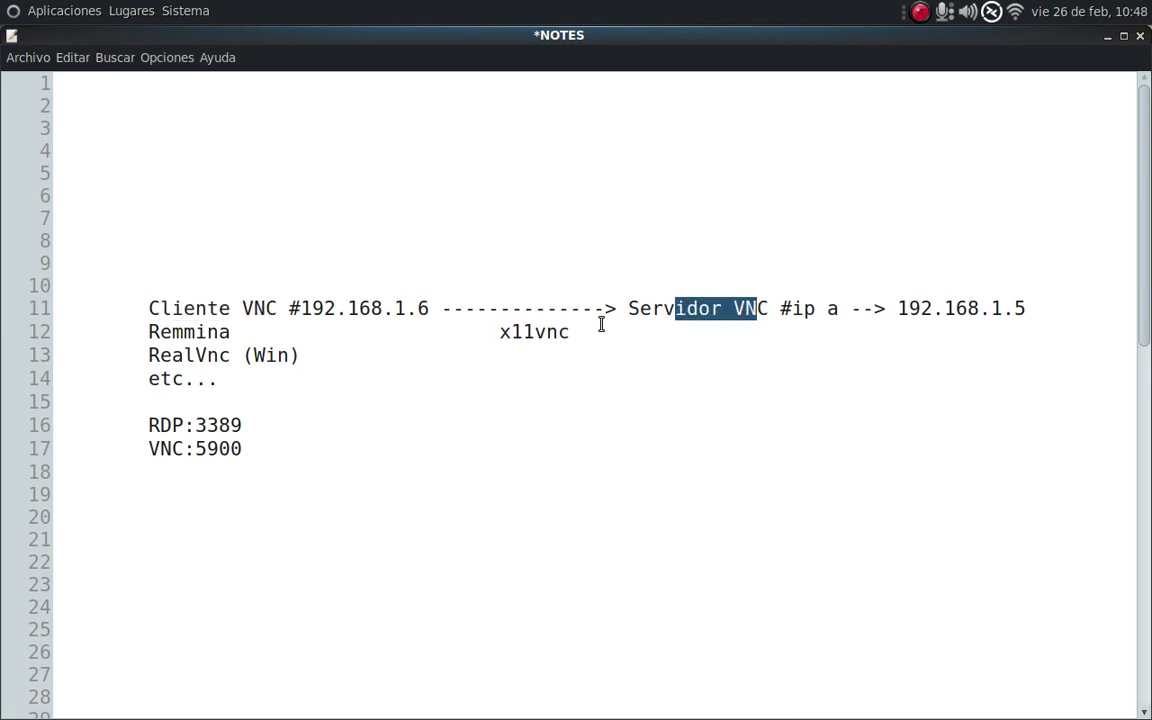
click(733, 310)
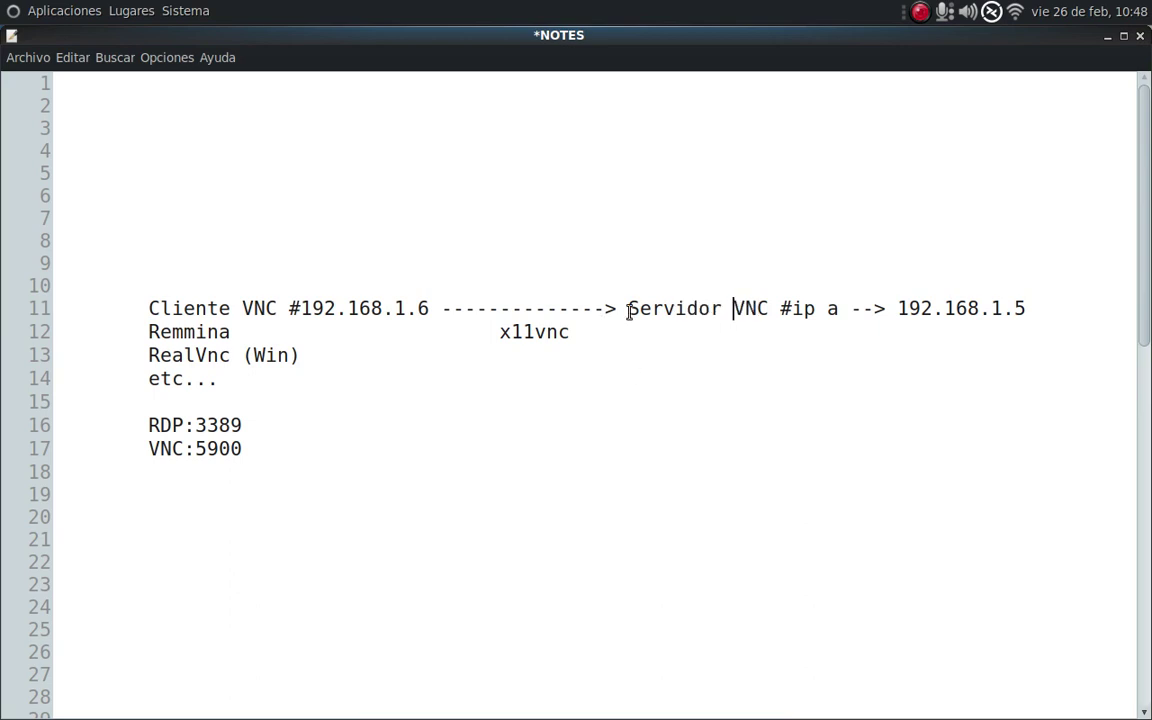
drag(630, 309, 828, 312)
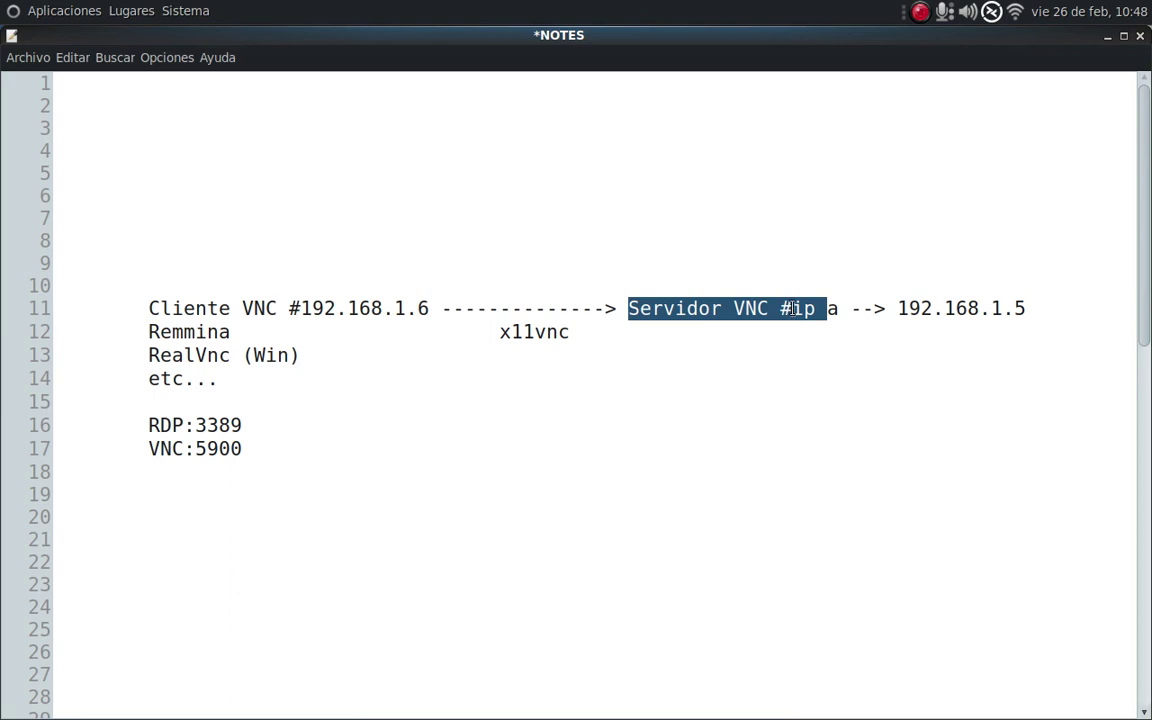
click(697, 310)
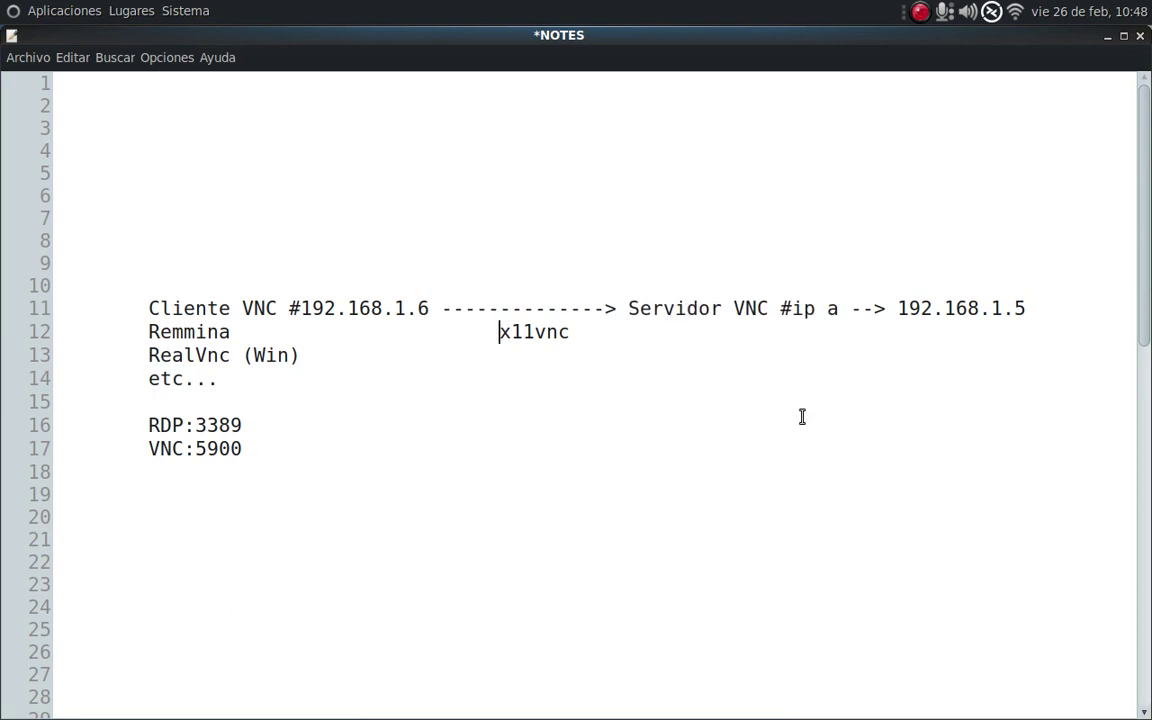
double_click(743, 335)
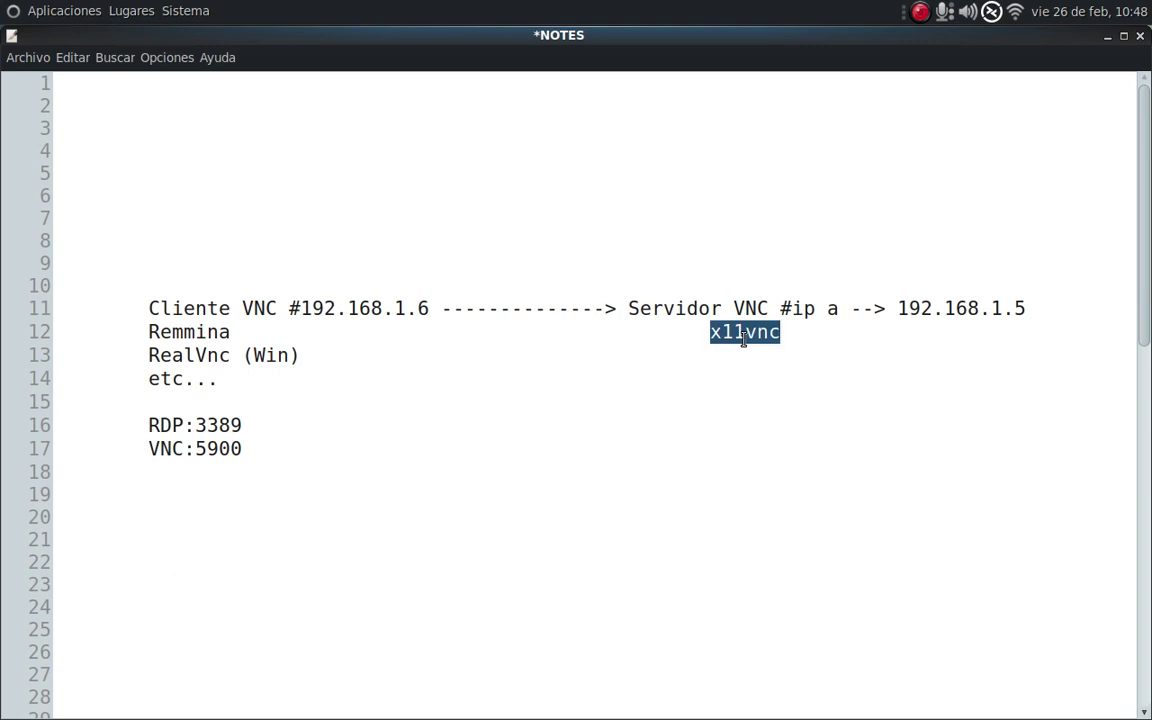
Review which program in the notes belongs to the VNC client and which to the VNC server.
drag(172, 310, 262, 314)
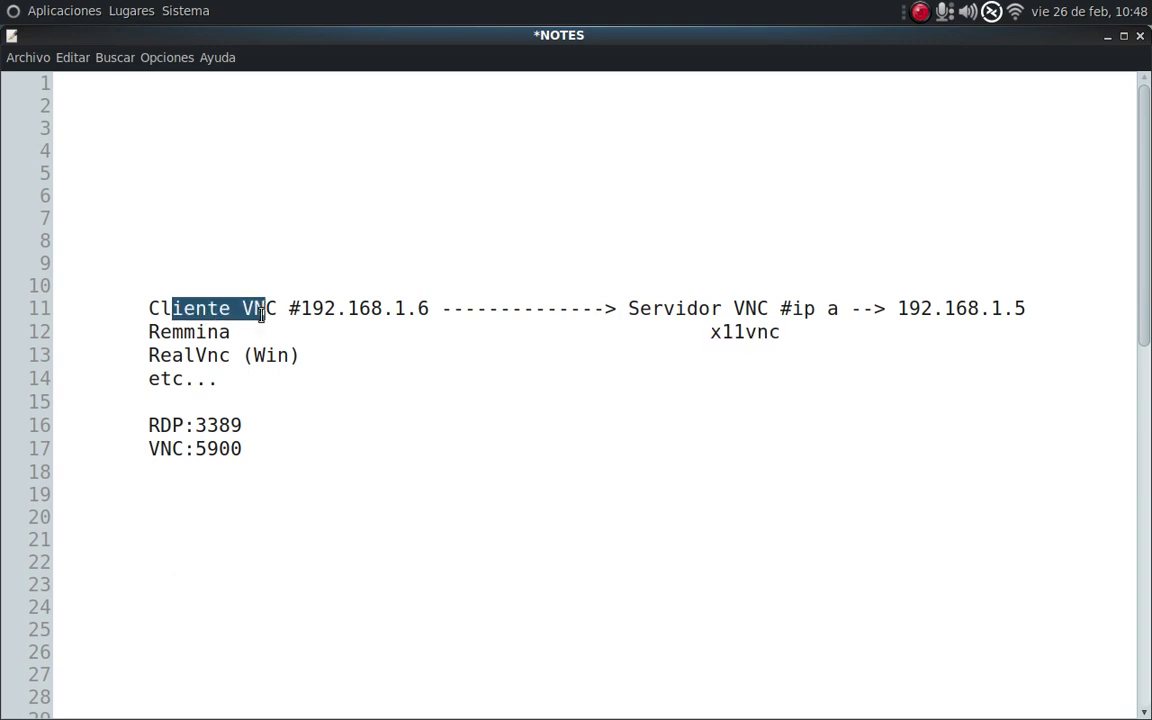
double_click(179, 331)
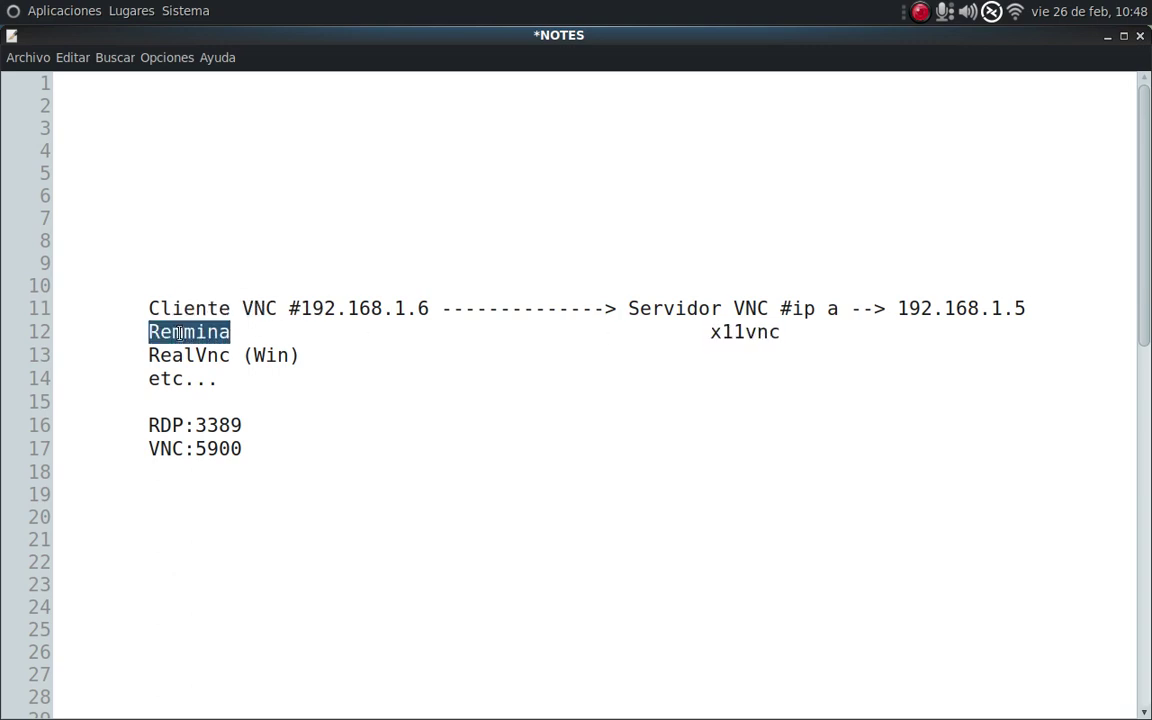
click(742, 333)
double_click(742, 333)
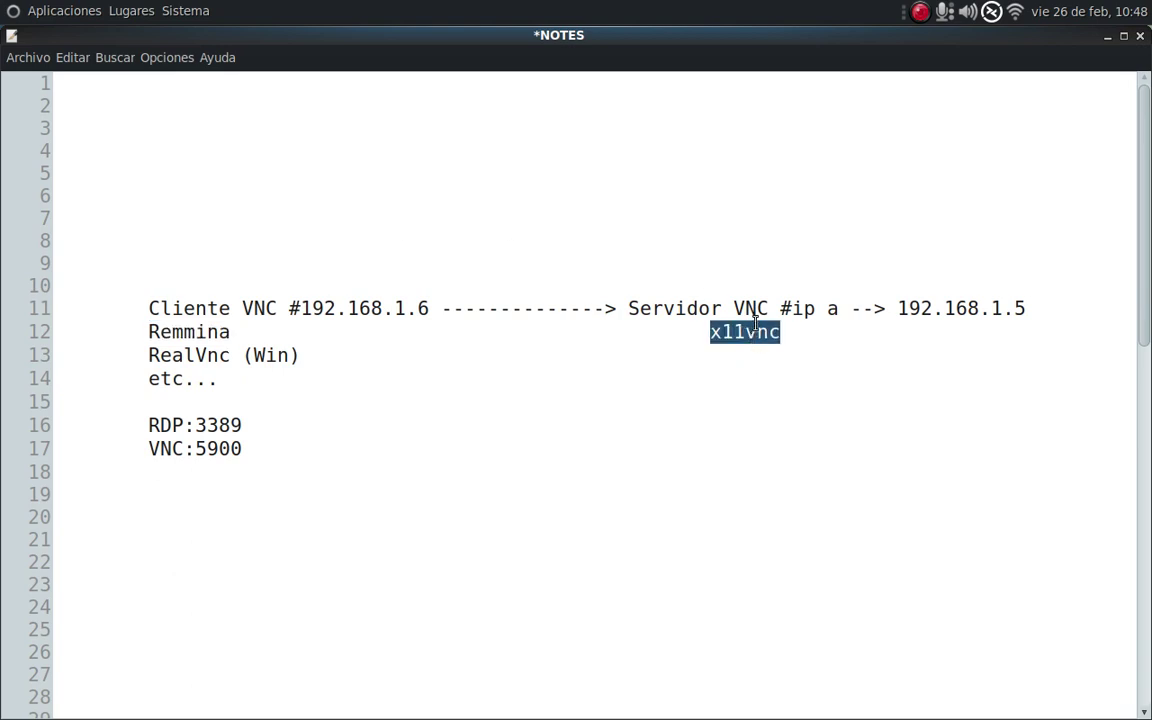
double_click(754, 309)
drag(152, 309, 232, 310)
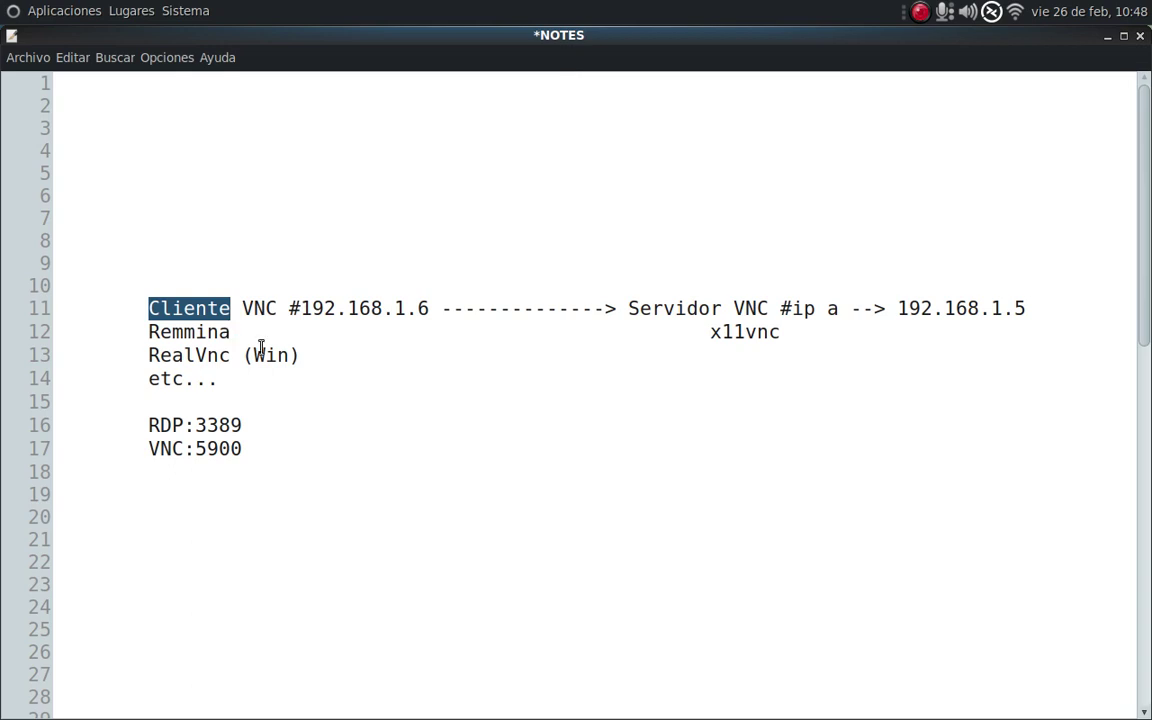
double_click(730, 333)
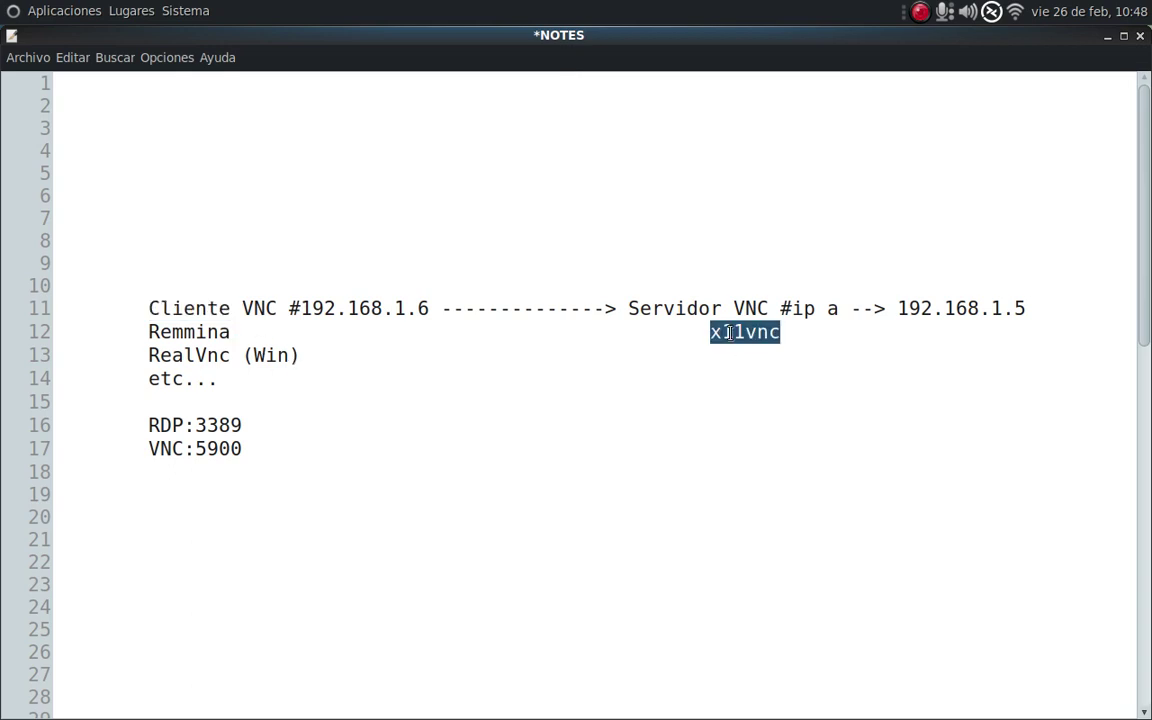
click(200, 332)
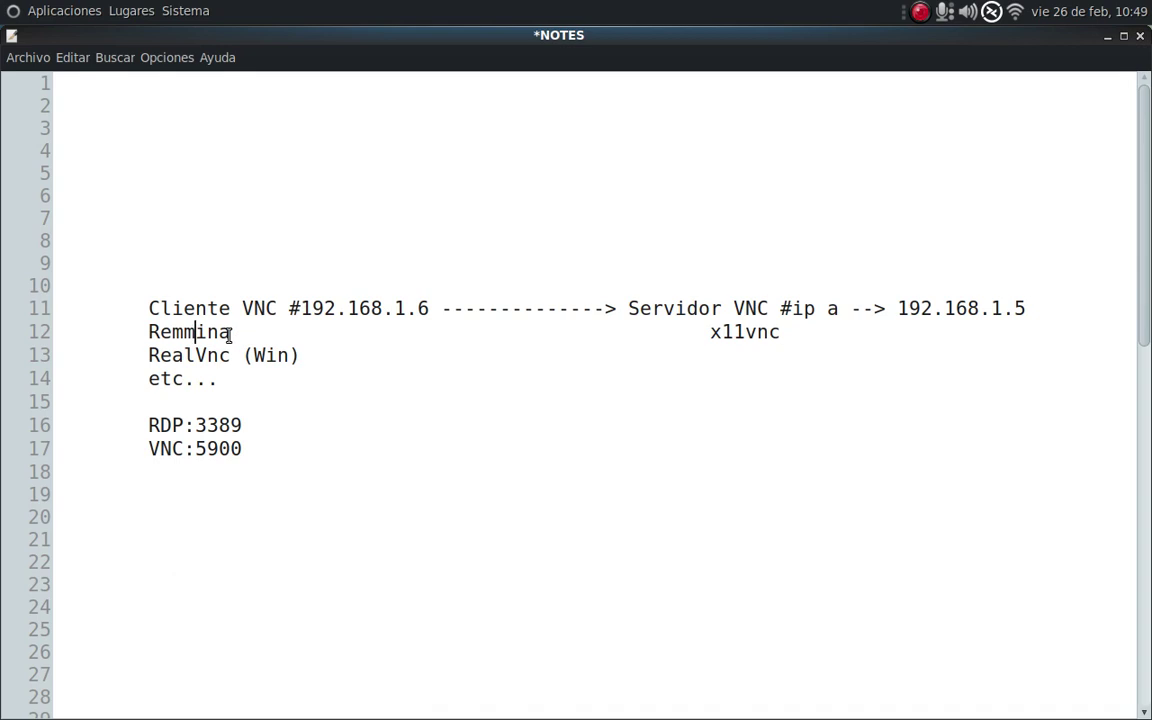
Review the commands in the notes for obtaining the IP address and installing the x11vnc server.
scroll(229, 335, down, 6)
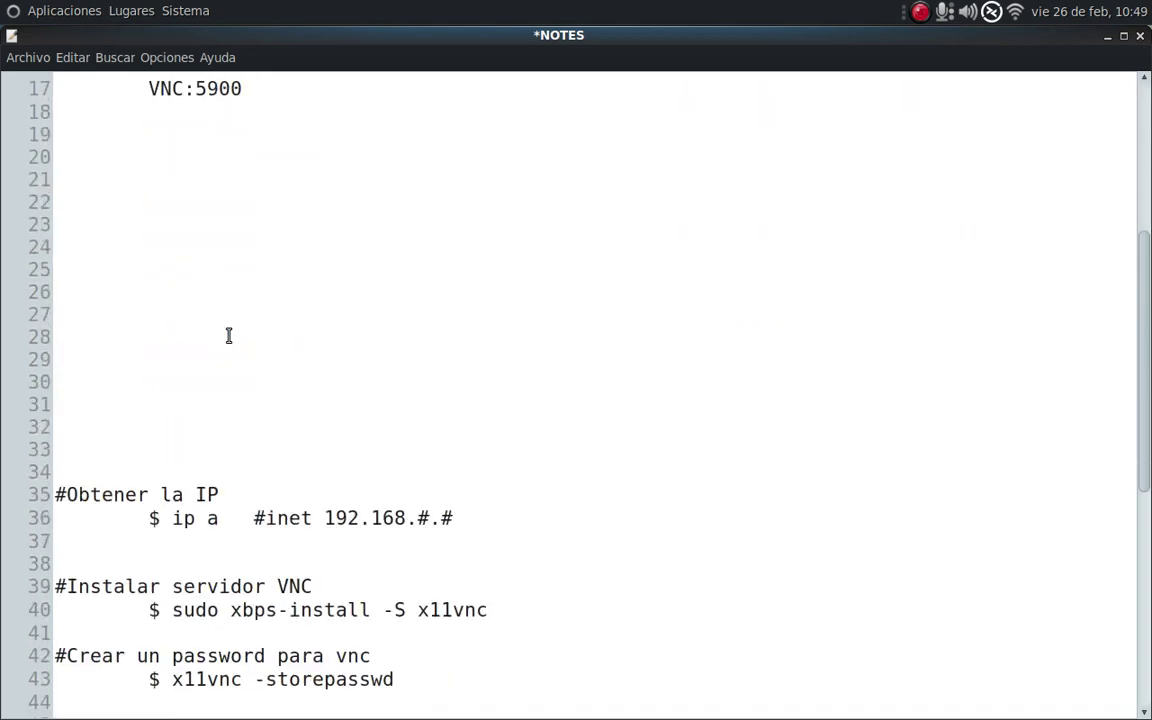
scroll(229, 335, down, 1)
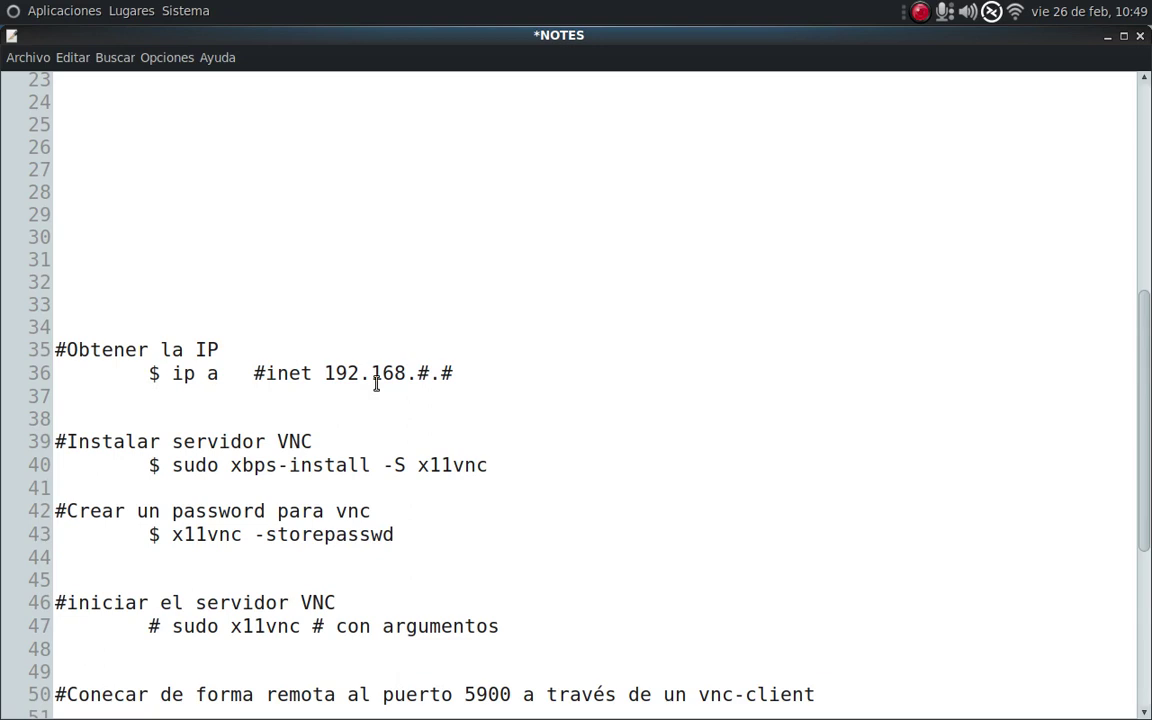
drag(454, 377, 185, 314)
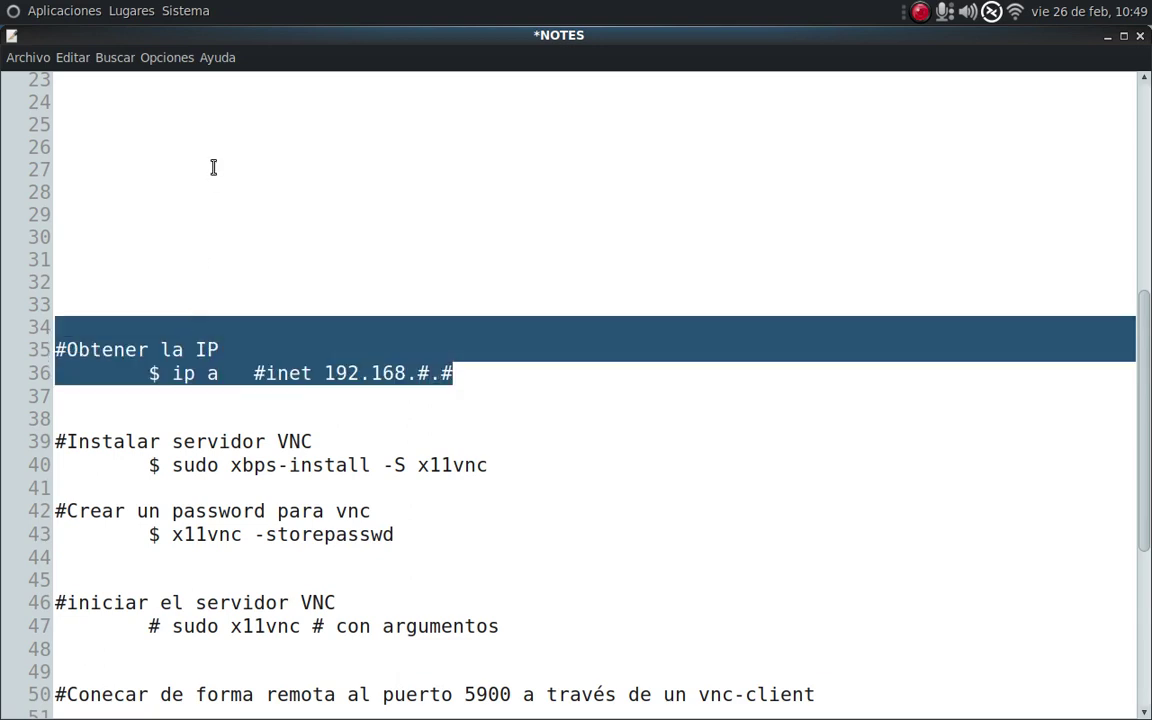
scroll(213, 168, down, 2)
scroll(213, 168, down, 2)
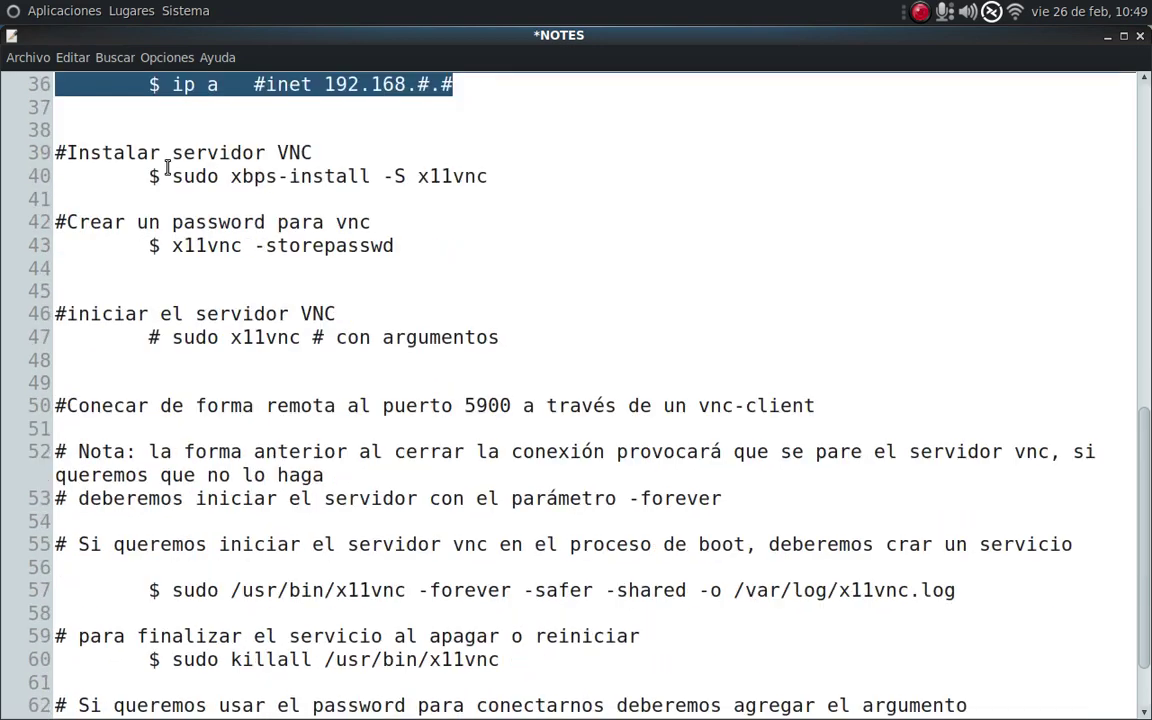
drag(68, 152, 346, 150)
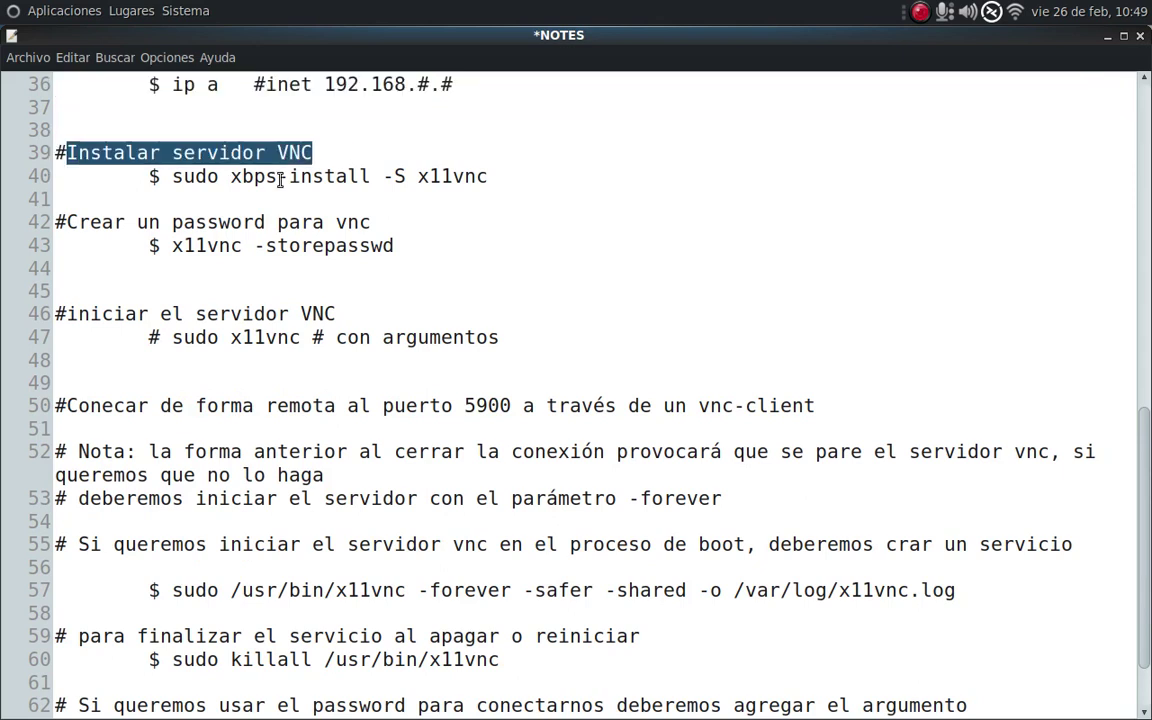
drag(168, 176, 508, 180)
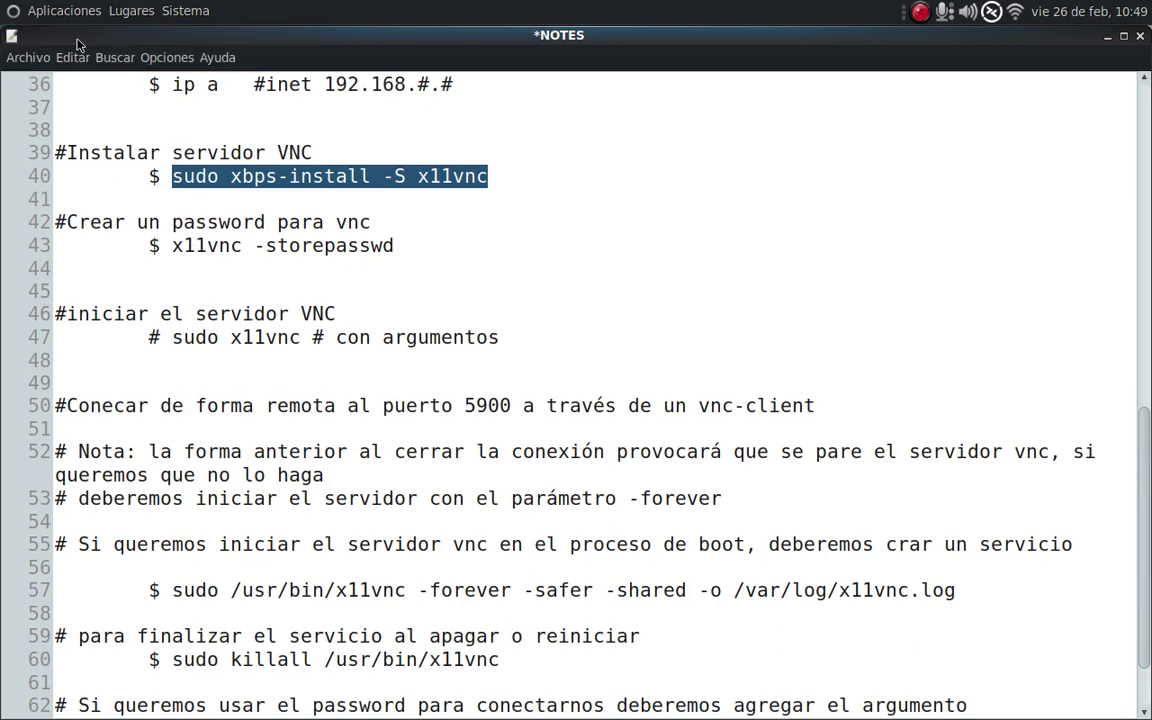
Open OctoXBPS and synchronize its package database, authorizing the action with the administrator password.
click(56, 14)
mouse_move(83, 114)
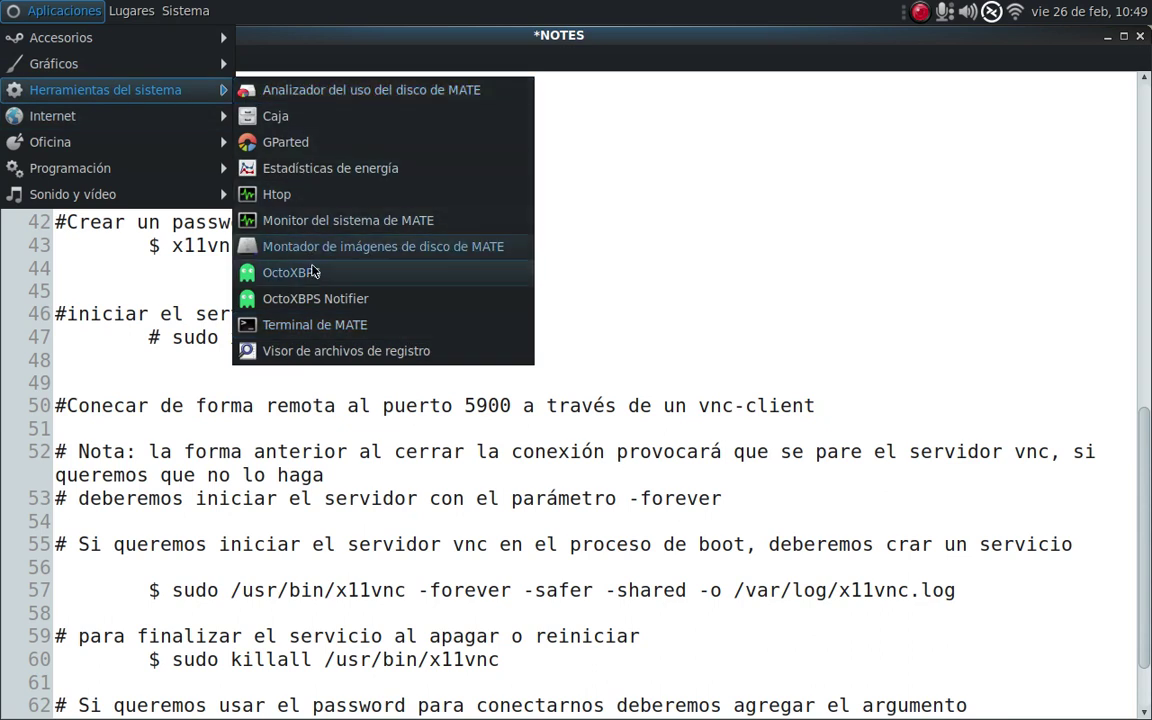
click(311, 255)
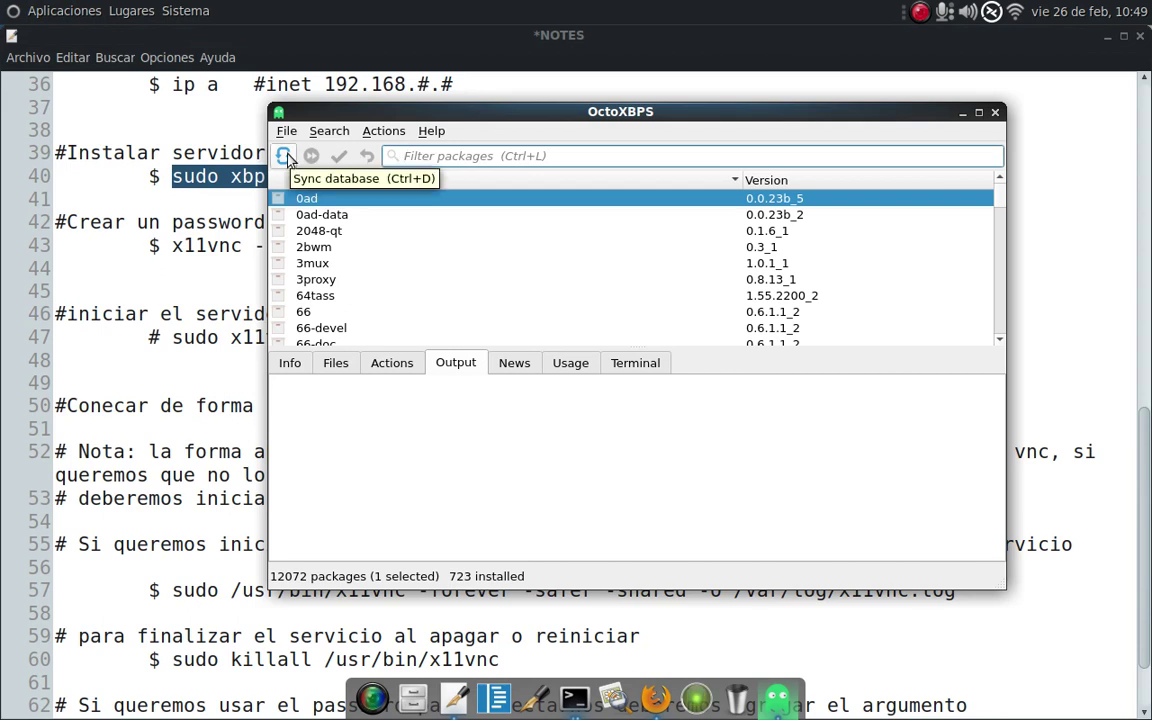
click(285, 157)
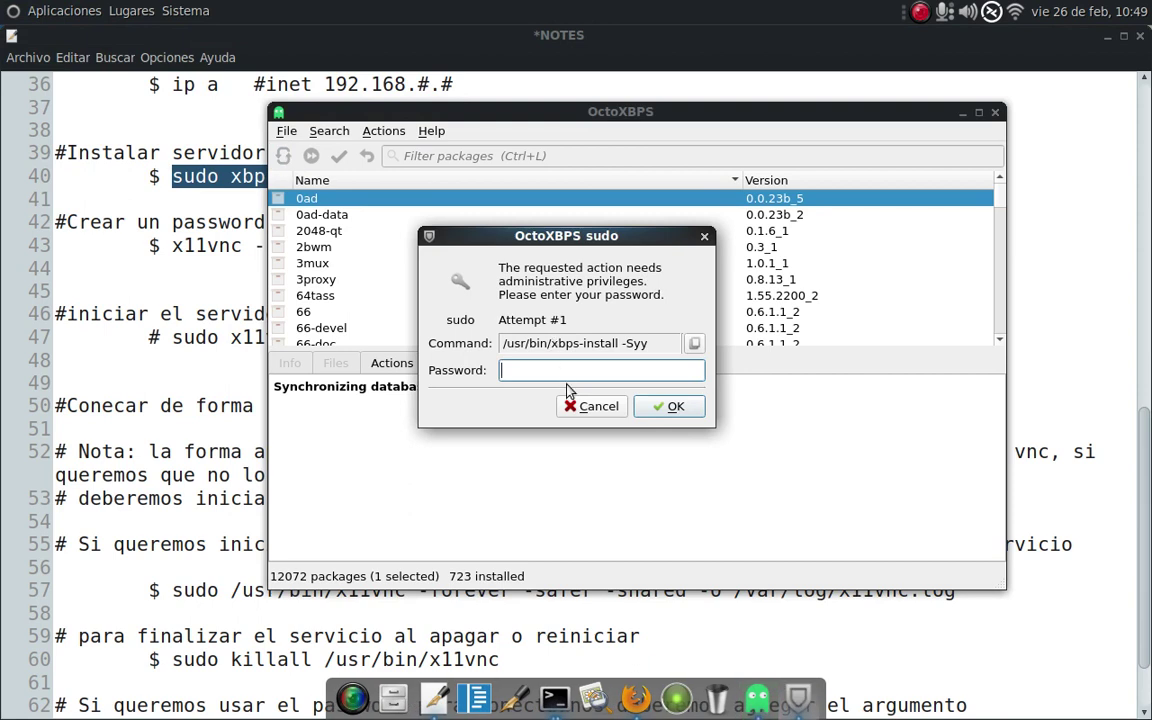
text(••)
key(Return)
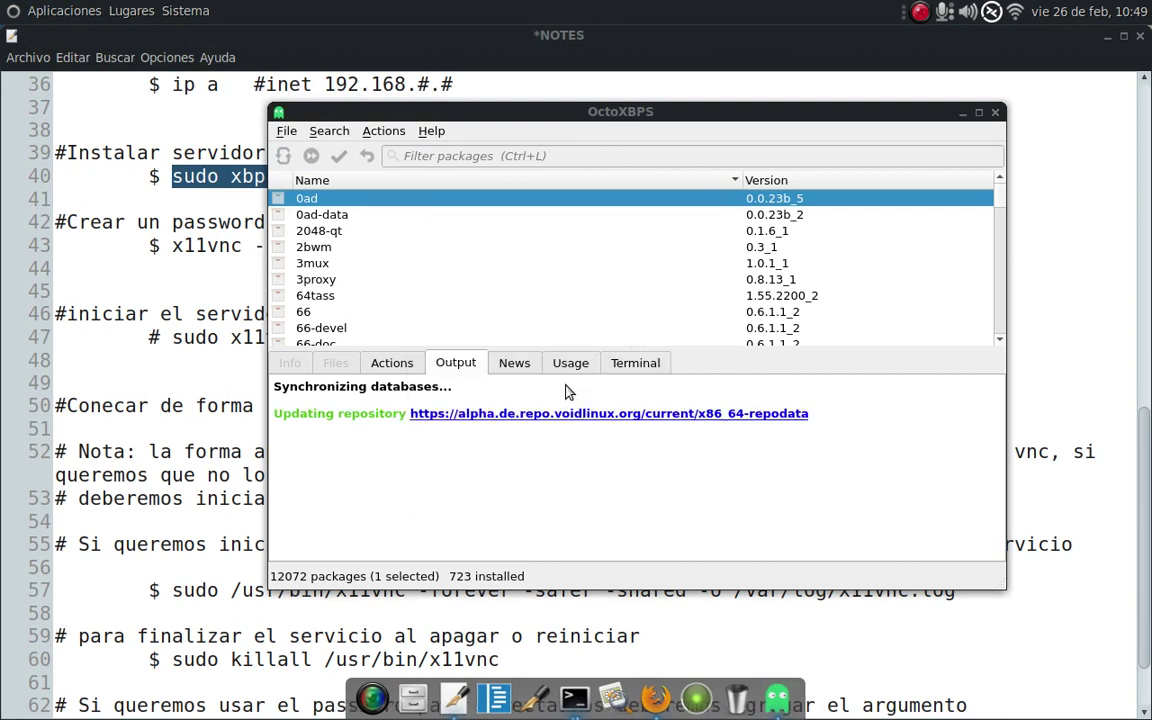
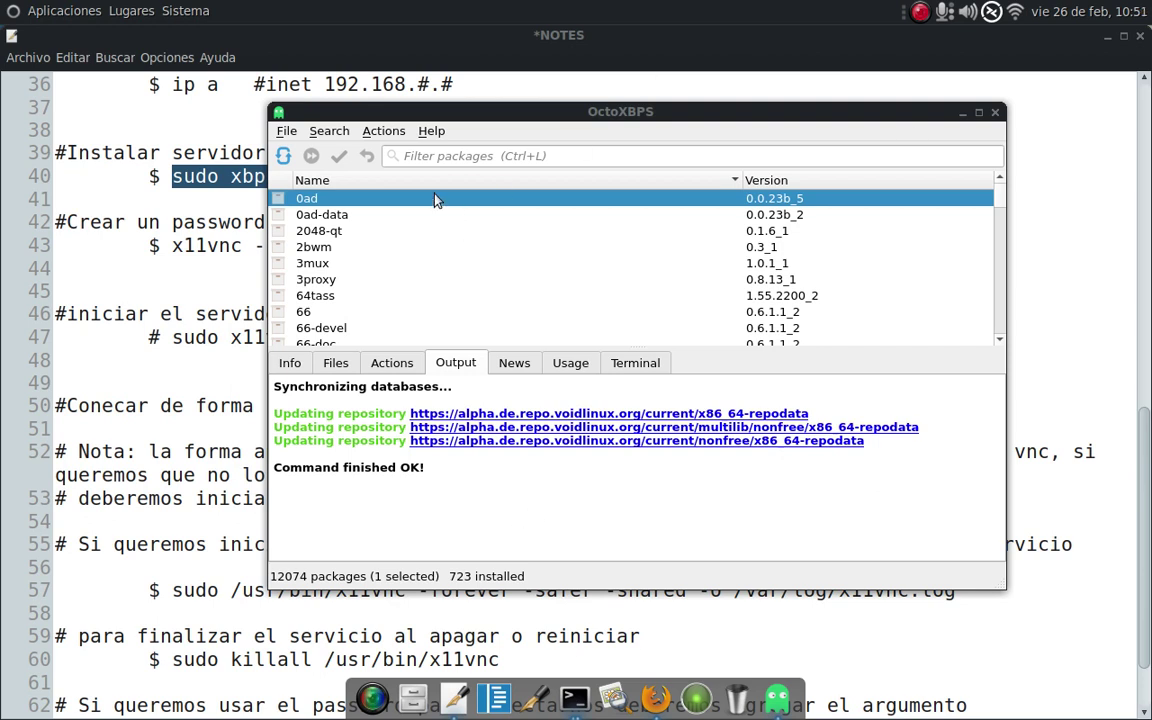
Move the OctoXBPS window aside to uncover more of the notes, and filter the packages by tiger.
click(438, 157)
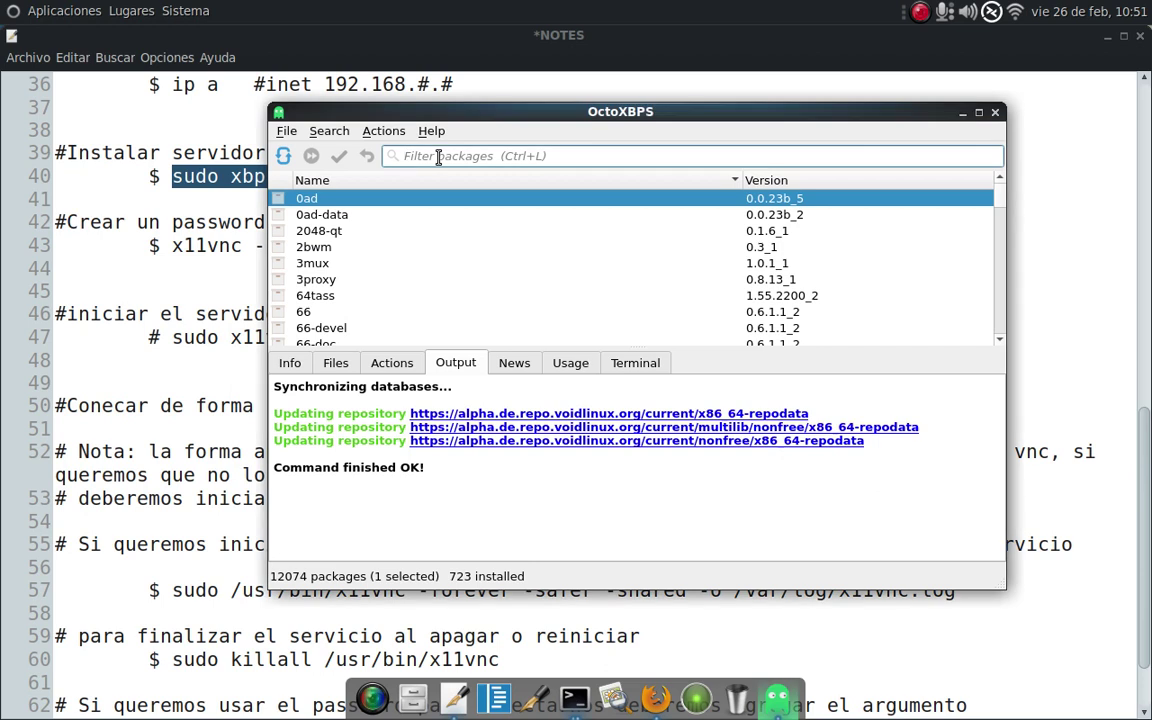
drag(314, 117, 380, 111)
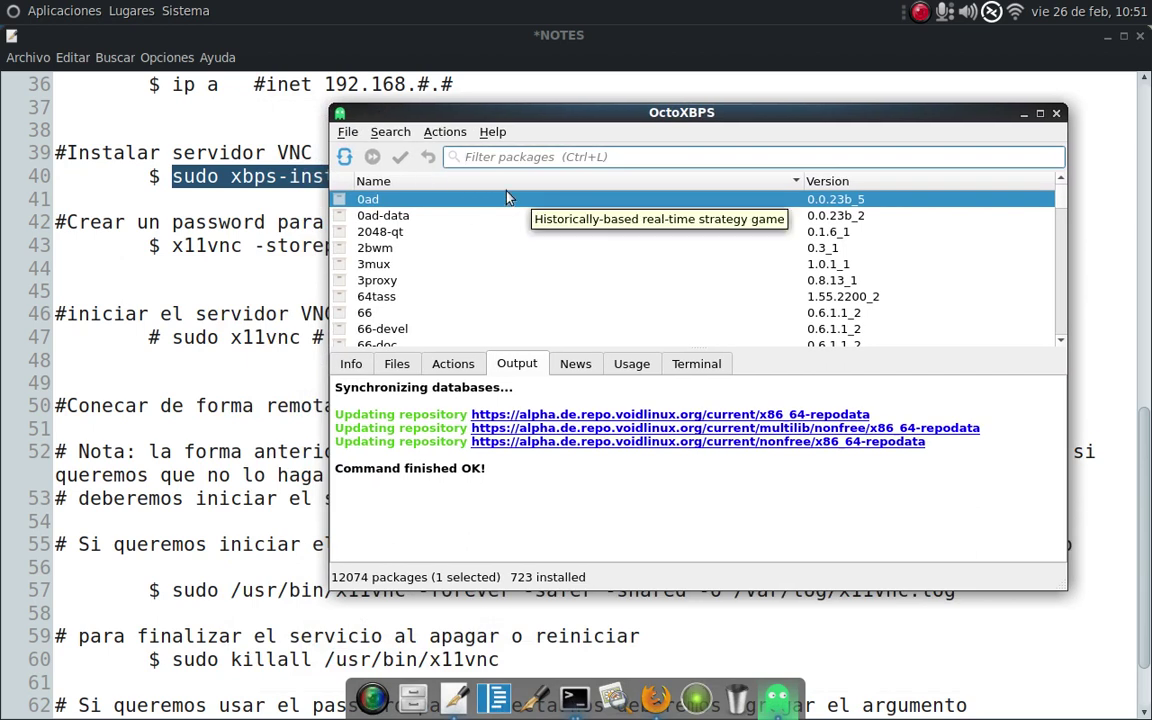
text(tiger)
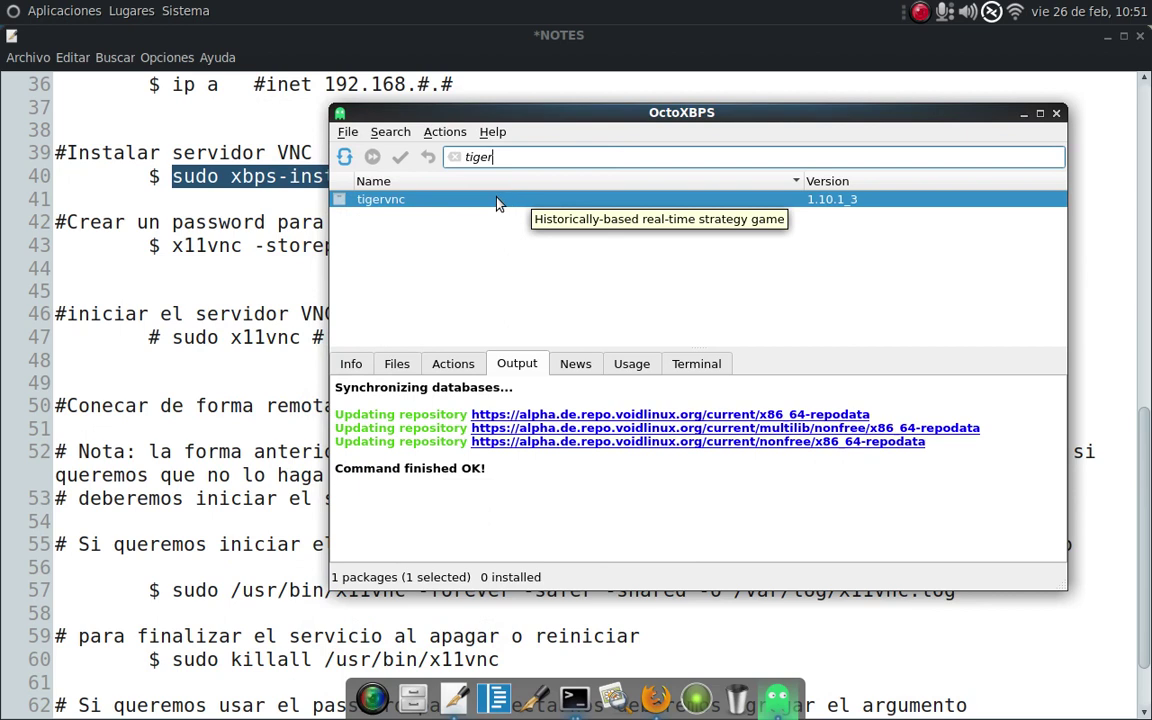
Replace the package filter with x11vnc.
mouse_move(494, 157)
mouse_down()
mouse_move(455, 157)
mouse_move(480, 157)
mouse_up()
key(BackSpace)
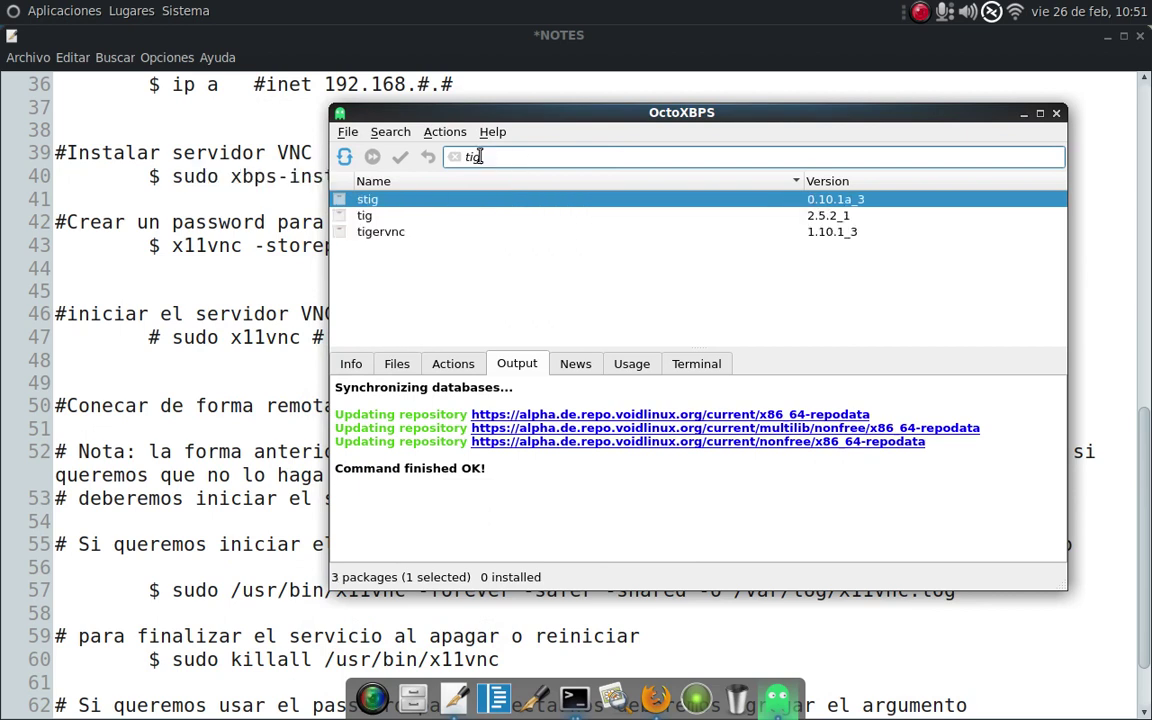
key(BackSpace)
key(BackSpace)
key(BackSpace)
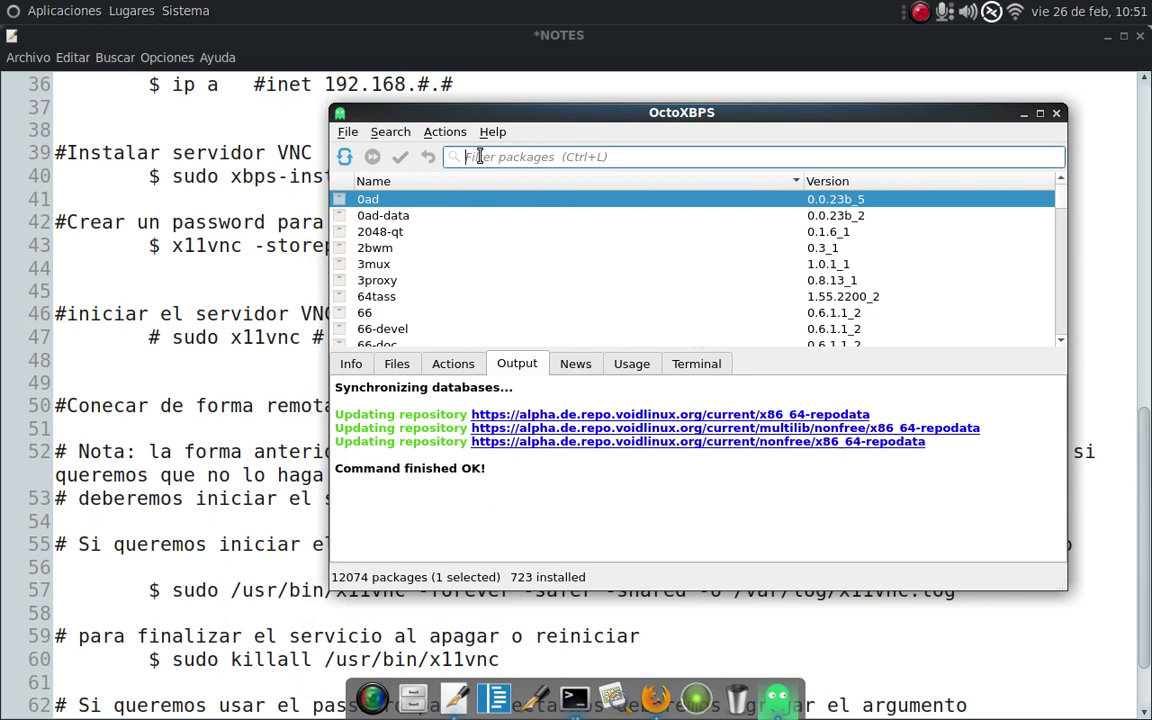
text(x11)
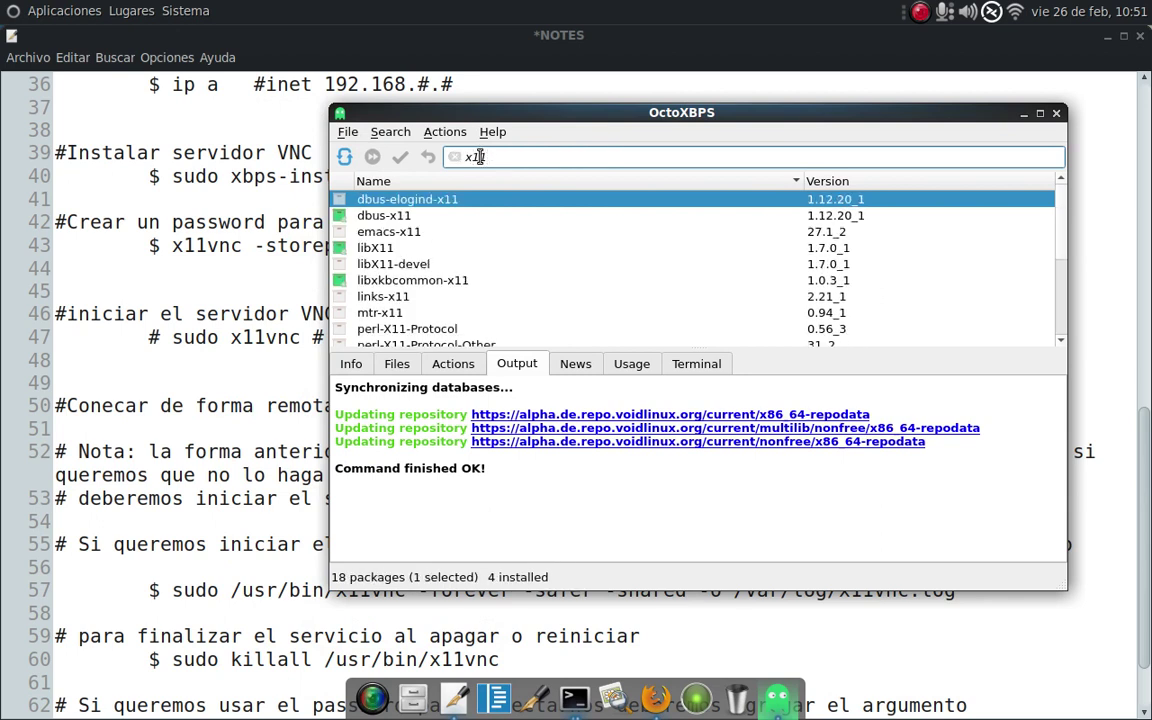
text(vnc)
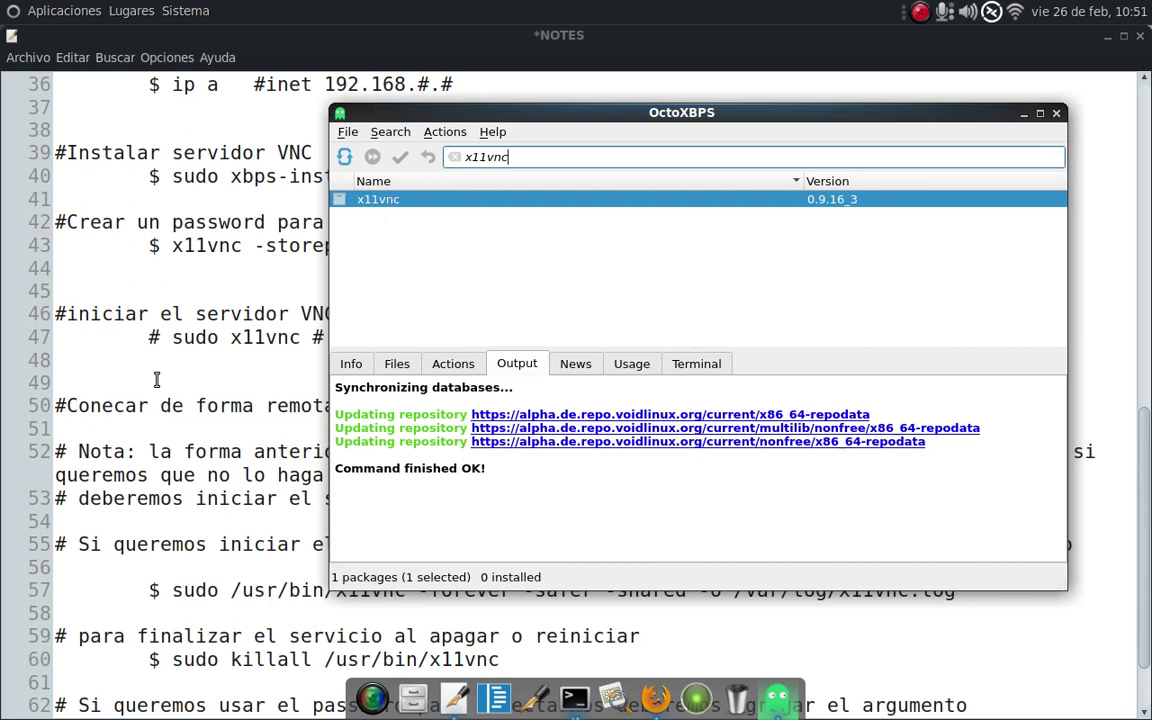
Install the x11vnc package, authorizing it with the administrator password, and close OctoXBPS.
right_click(420, 203)
click(440, 238)
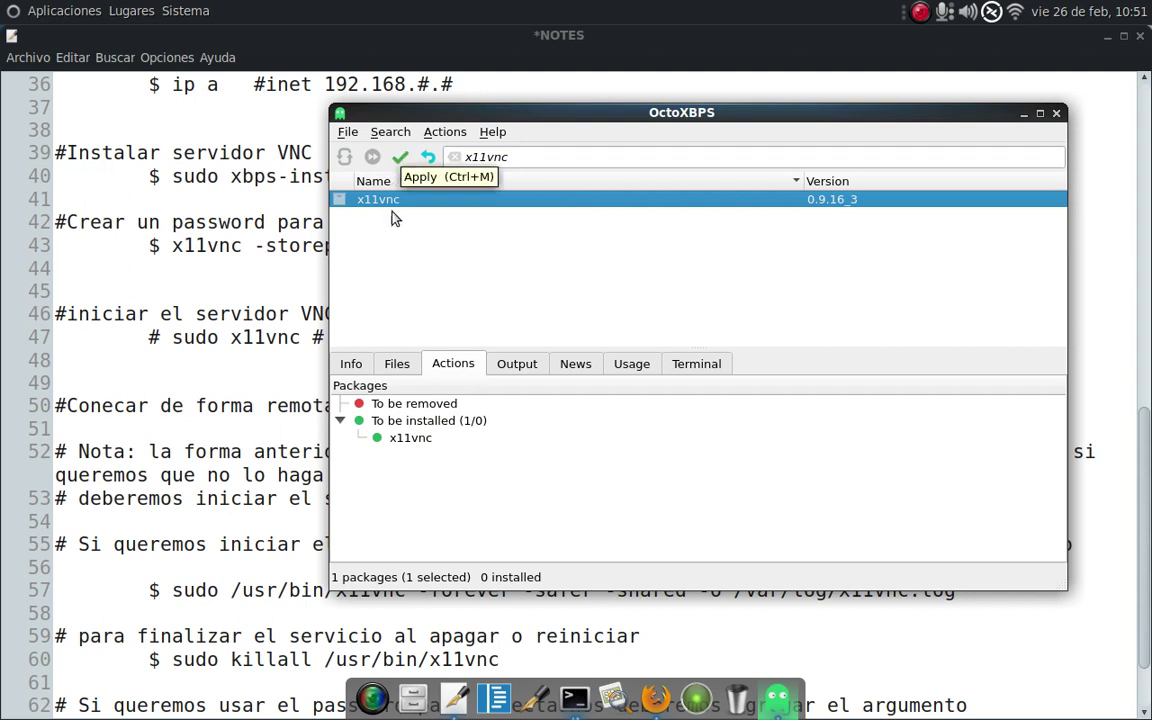
click(400, 158)
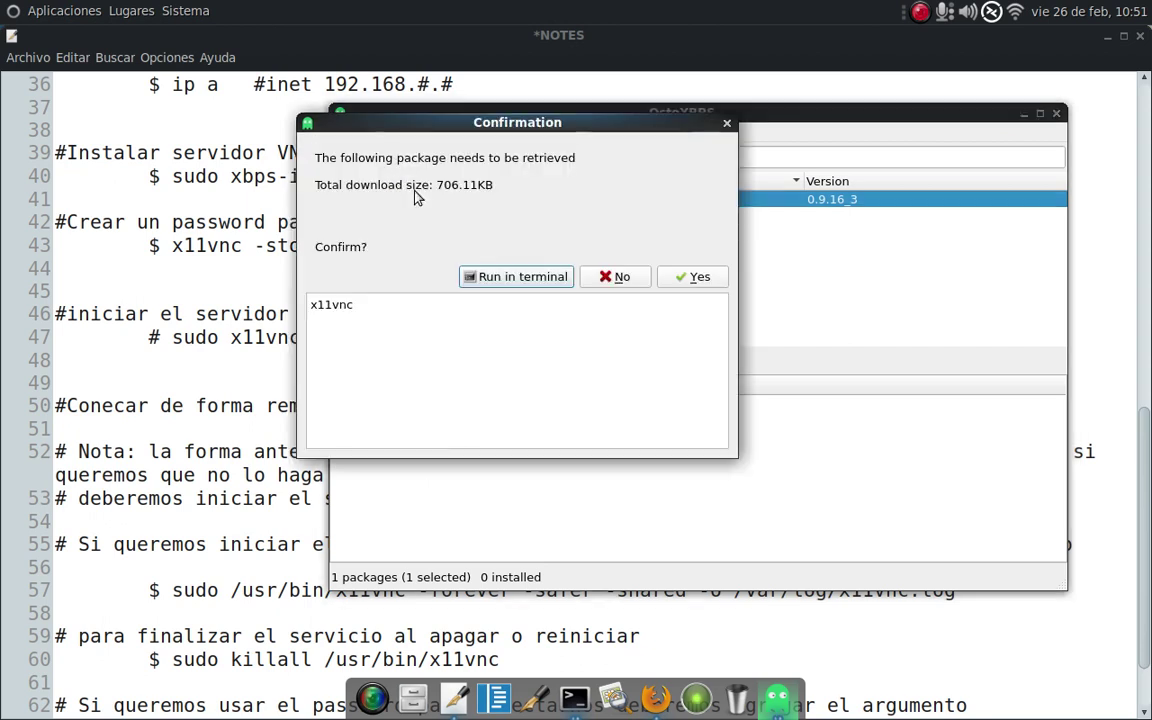
click(683, 280)
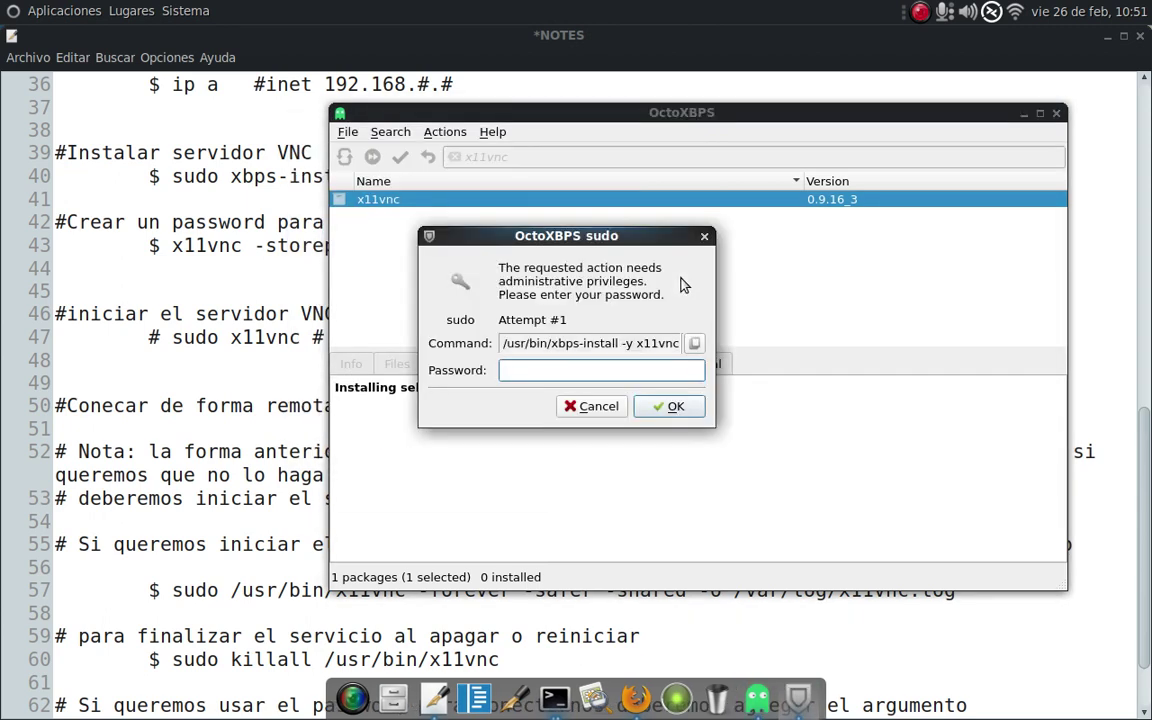
key(Return)
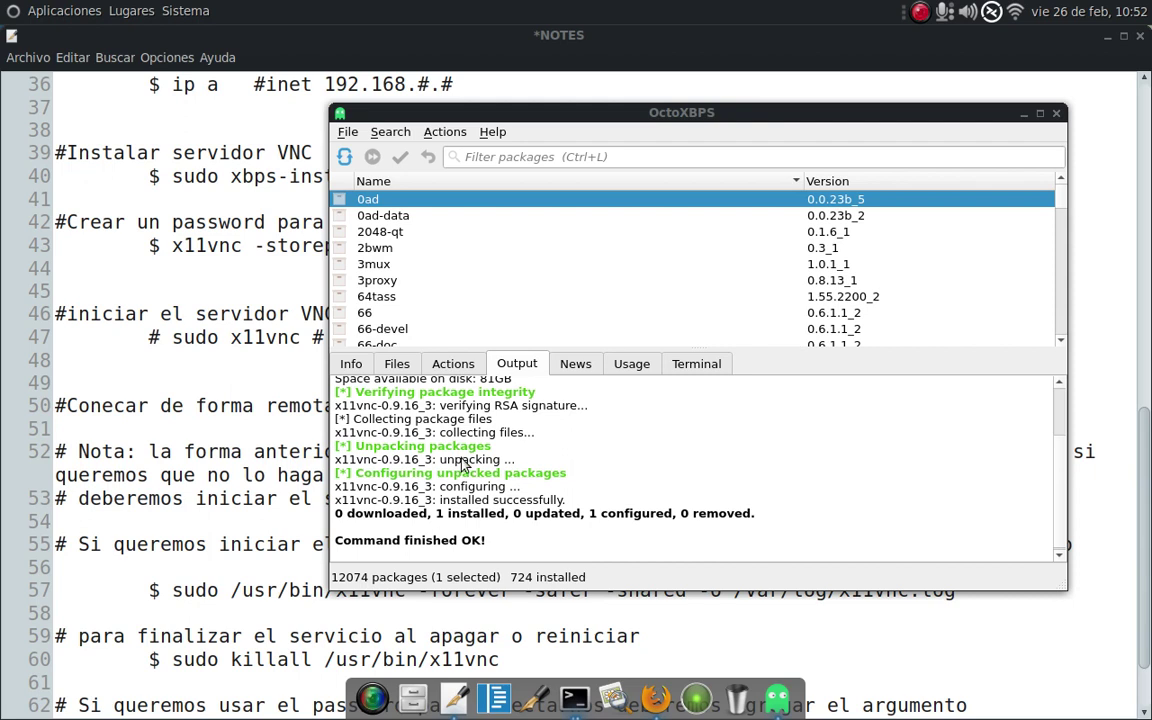
click(1058, 116)
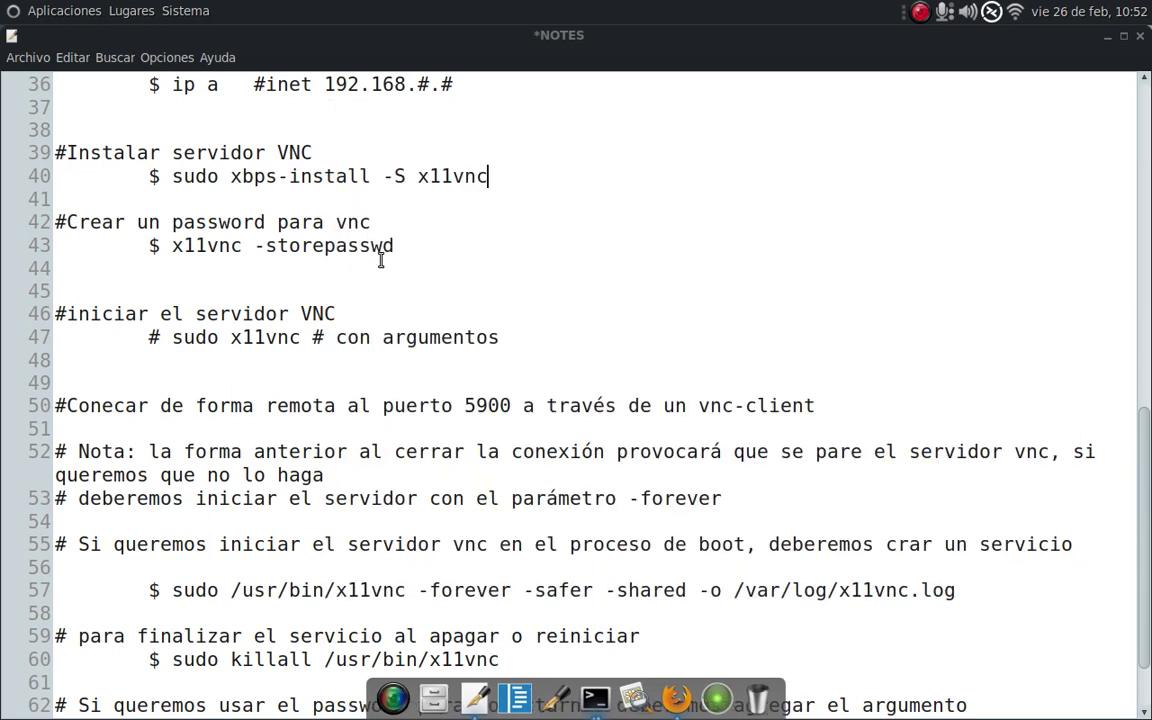
Minimize the notes, switch to the Terminal and clear its screen.
click(1109, 38)
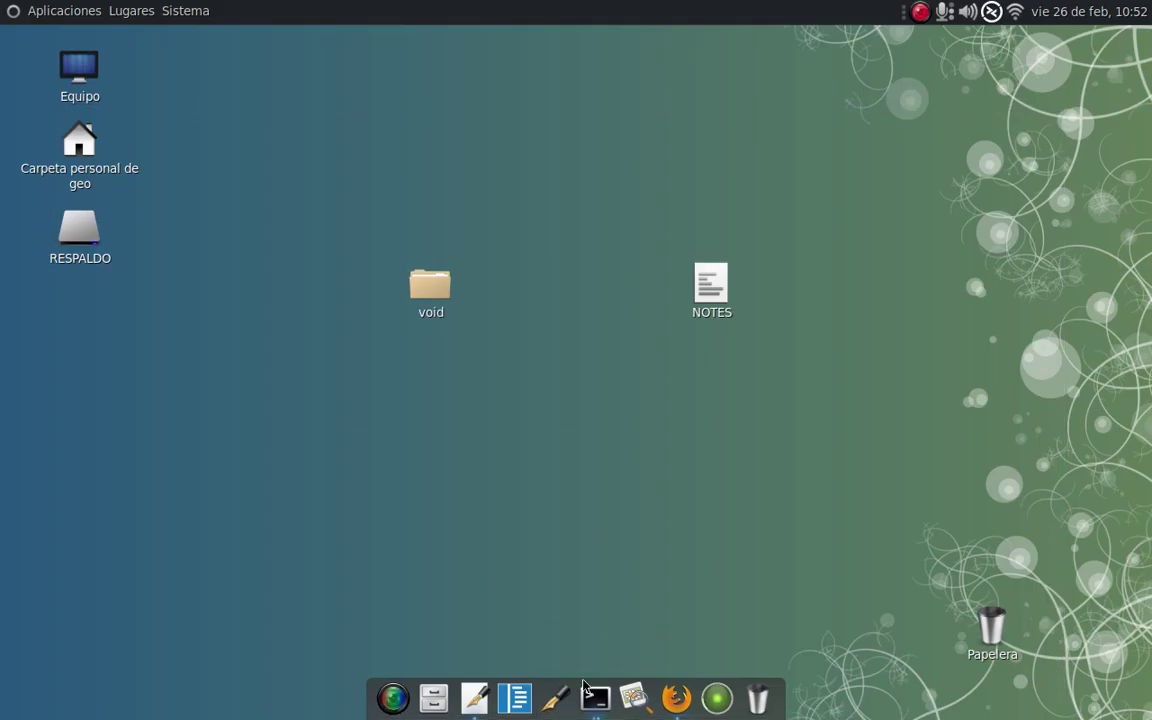
click(595, 698)
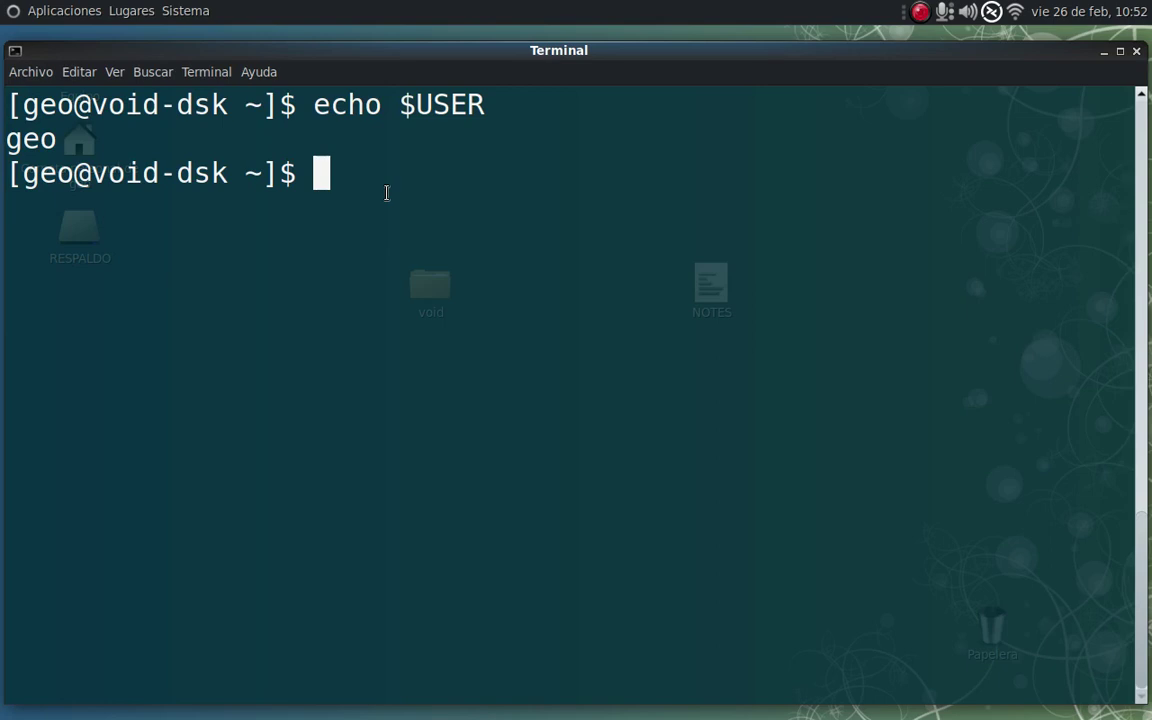
key(ctrl+l)
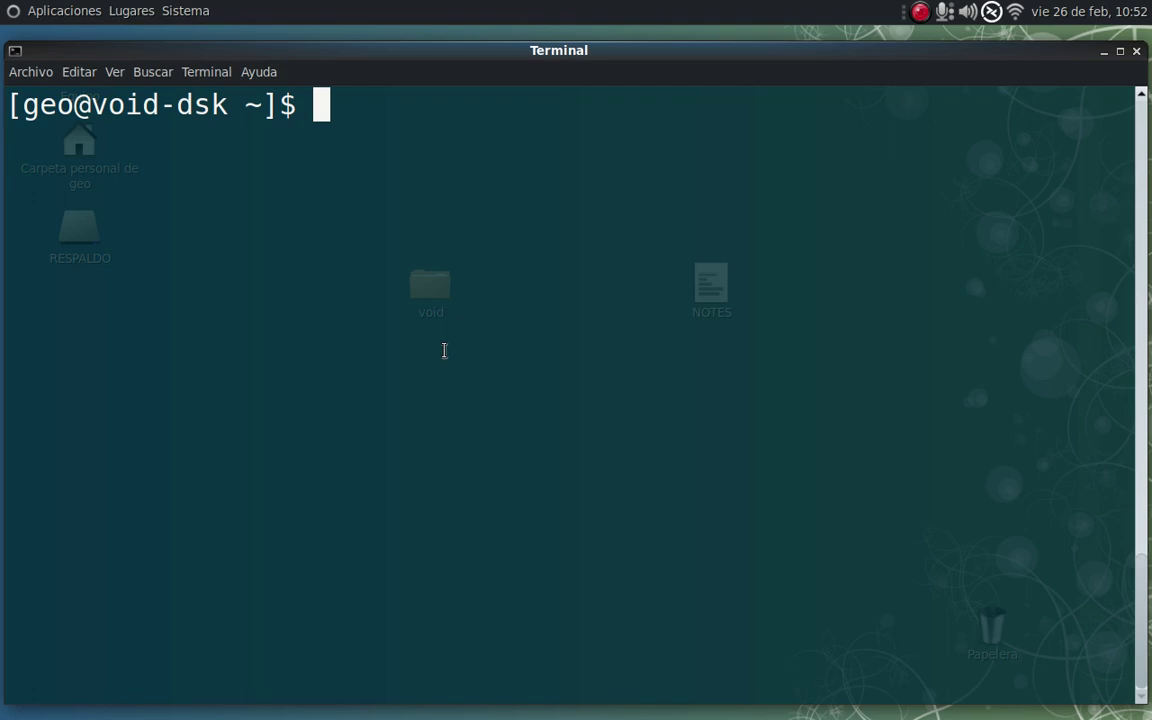
Return to the NOTES document and highlight the sudo x11vnc command for starting the VNC server.
mouse_move(481, 708)
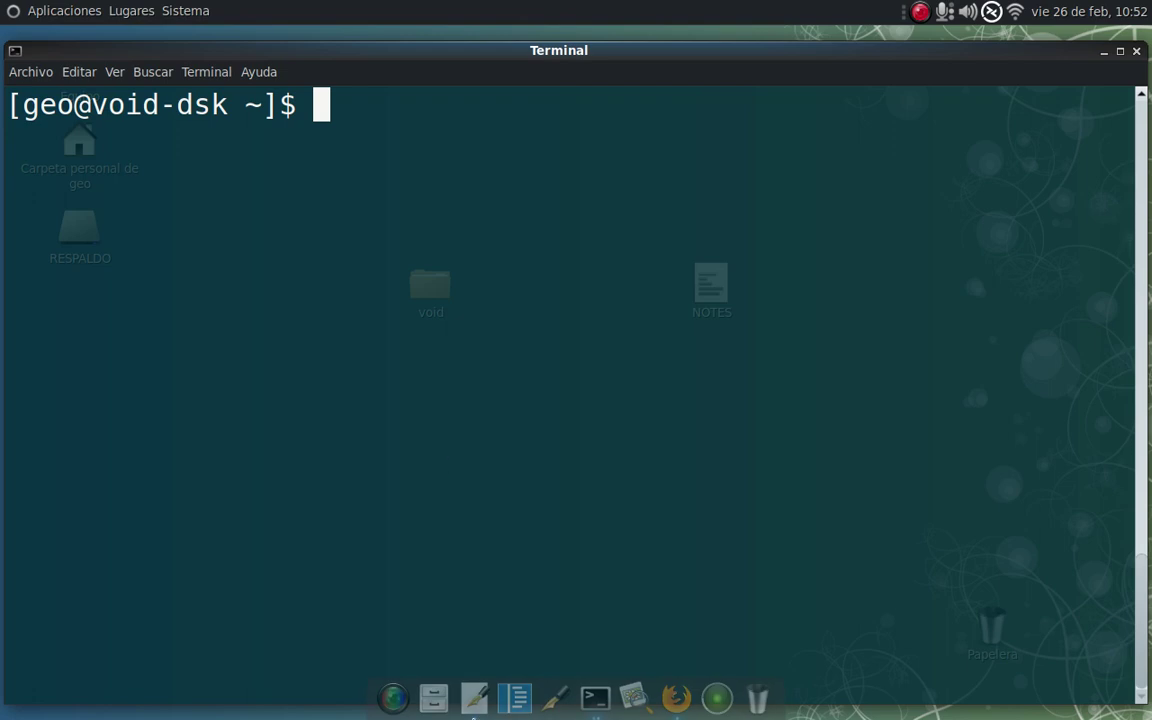
click(481, 705)
scroll(430, 312, down, 1)
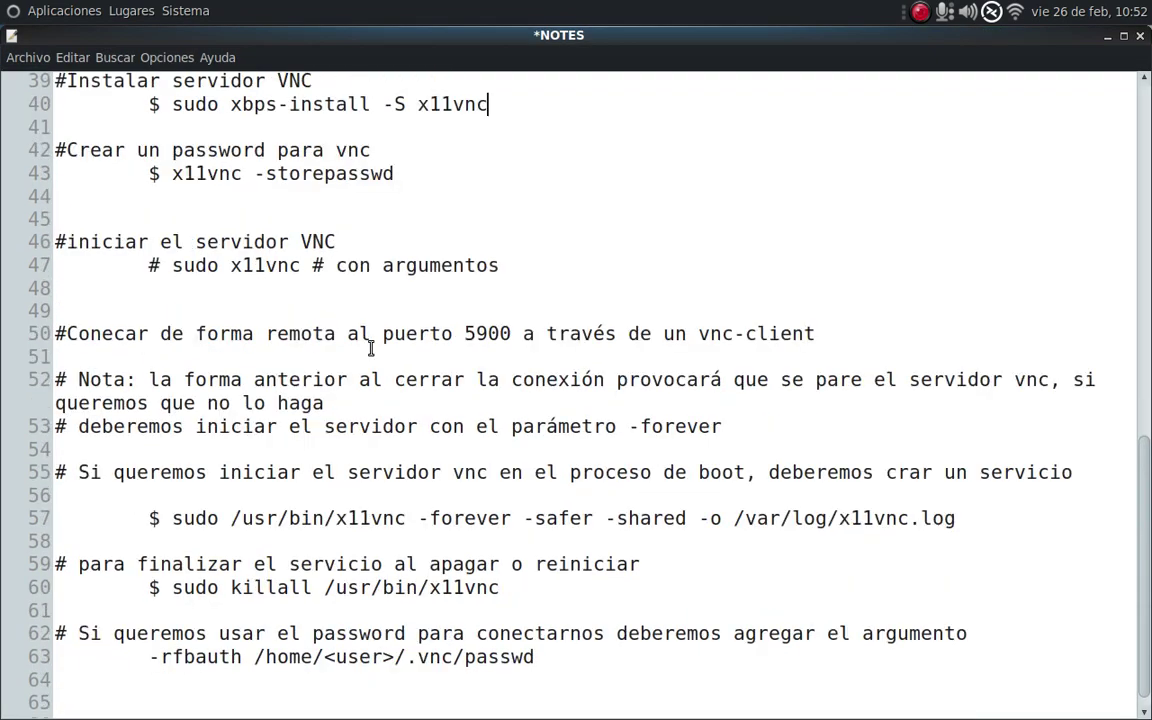
drag(172, 265, 527, 257)
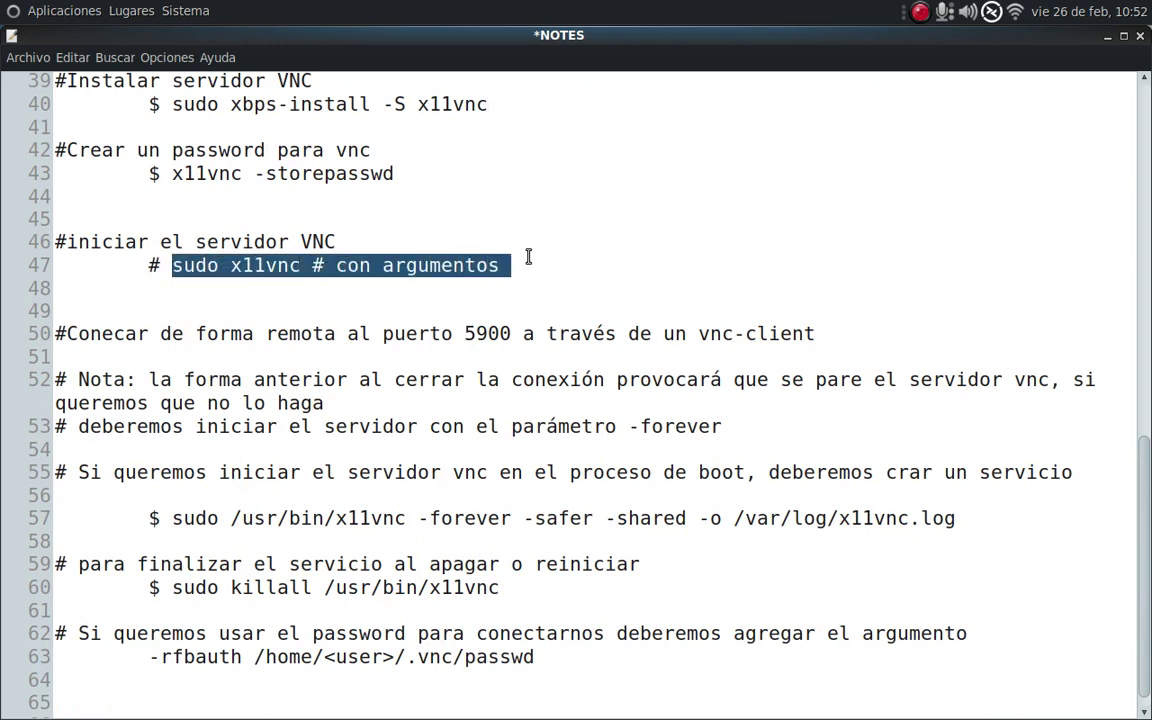
Examine the x11vnc command on line 57 of the notes, focusing on its -safer and -shared arguments.
scroll(528, 257, down, 1)
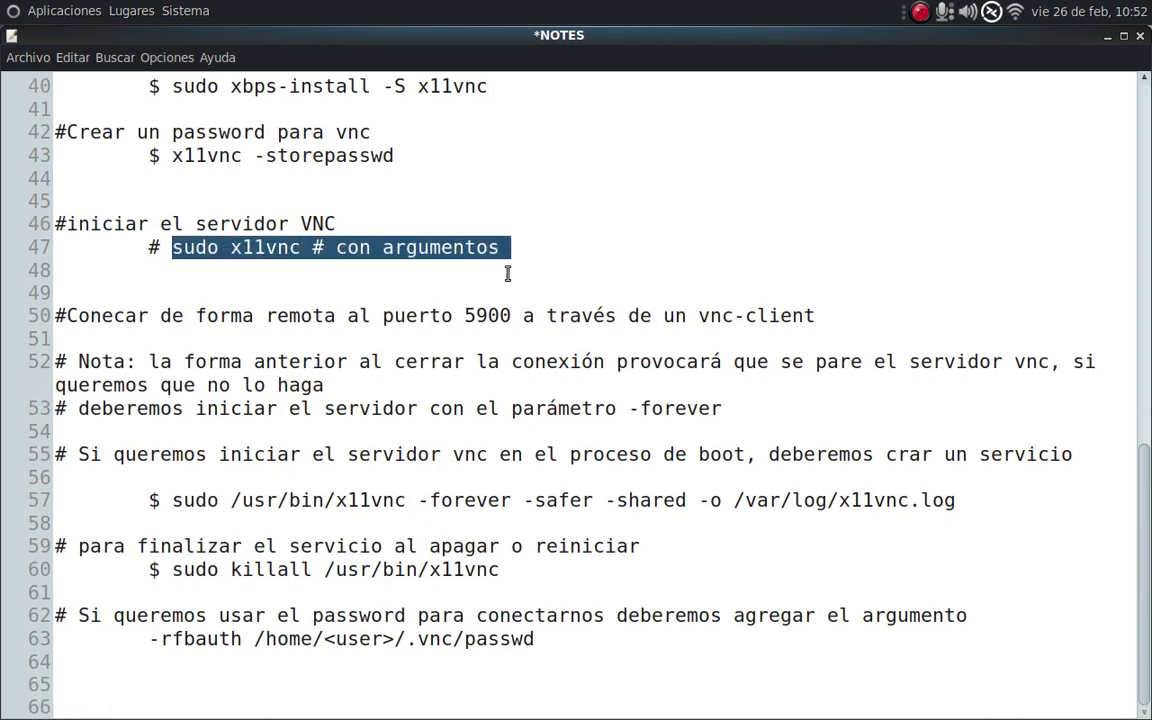
drag(228, 505, 466, 526)
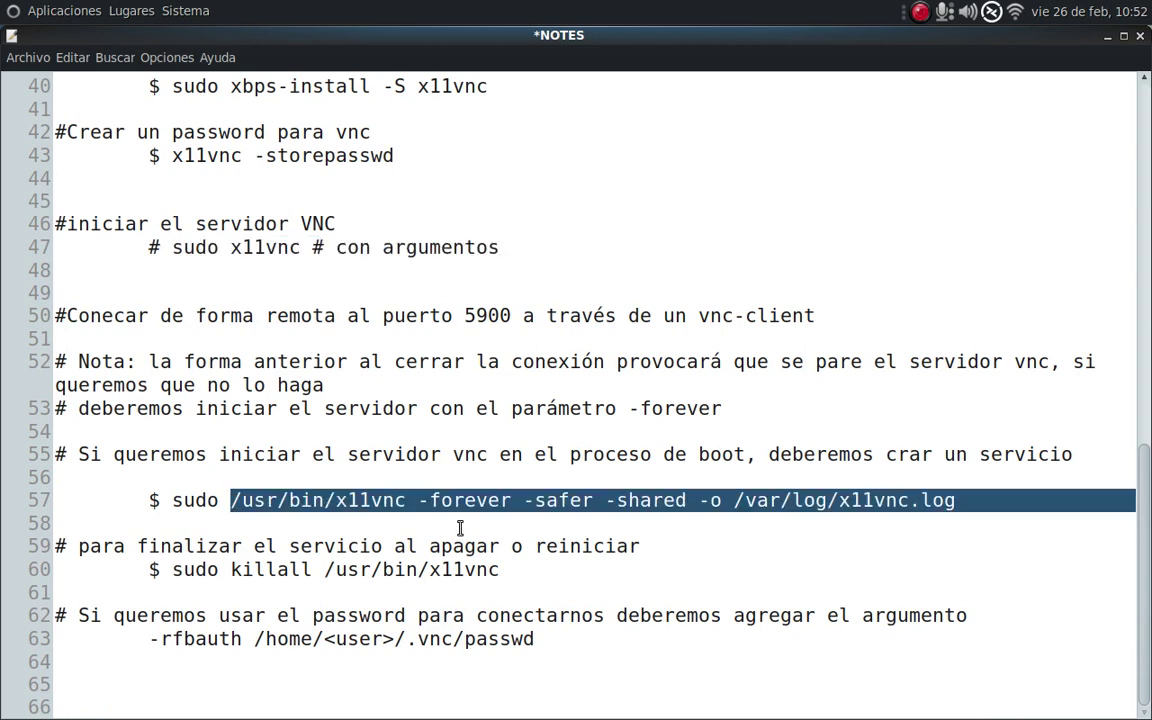
click(599, 497)
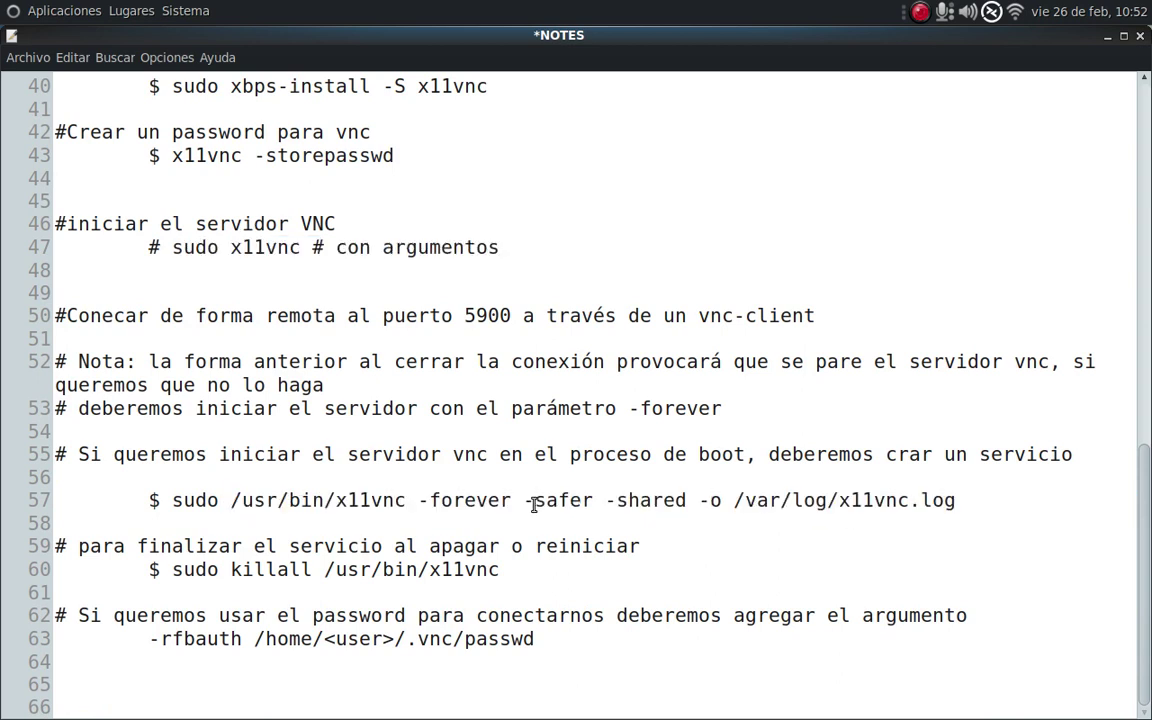
click(519, 500)
drag(522, 500, 685, 500)
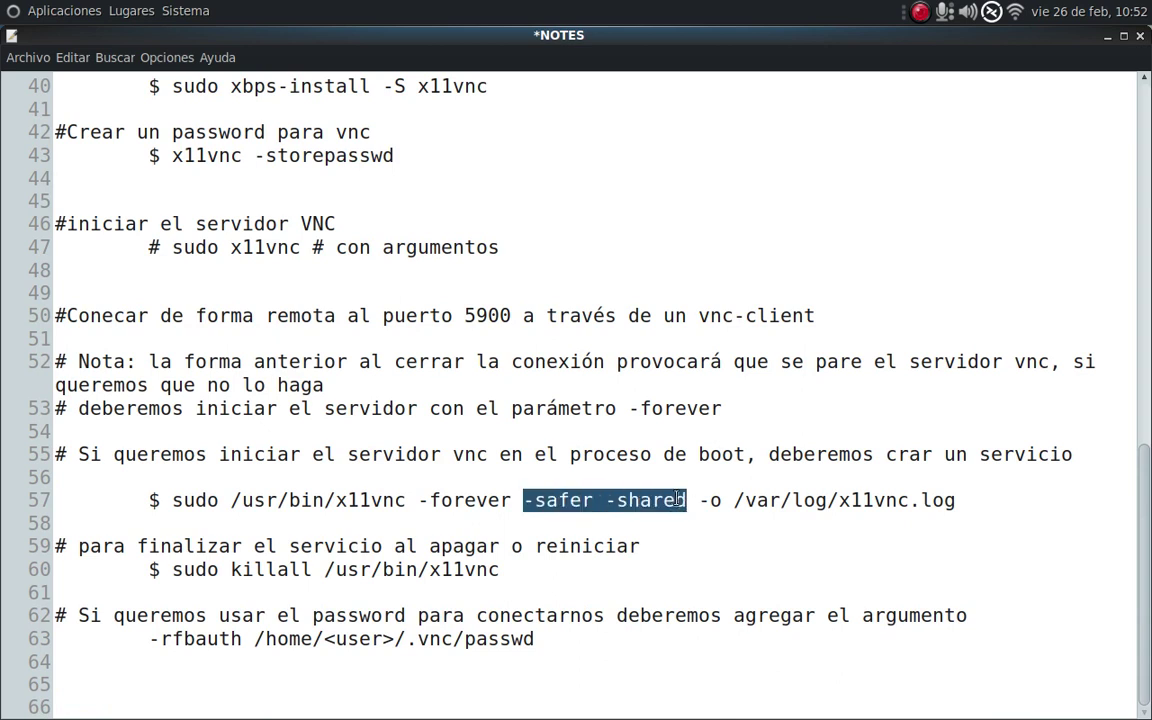
click(540, 500)
drag(522, 500, 686, 502)
Copy the full sudo /usr/bin/x11vnc command from line 57 of the notes, without the $ sign, into the Terminal prompt.
drag(168, 501, 955, 499)
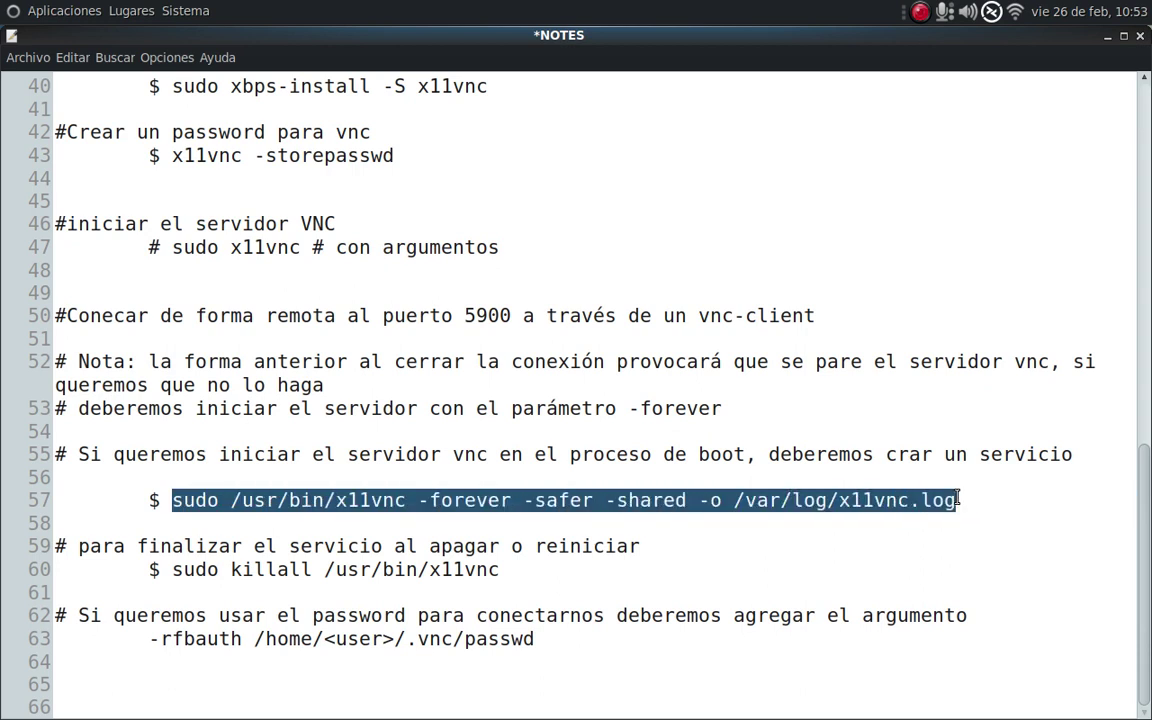
right_click(689, 503)
click(876, 532)
key(alt+Tab)
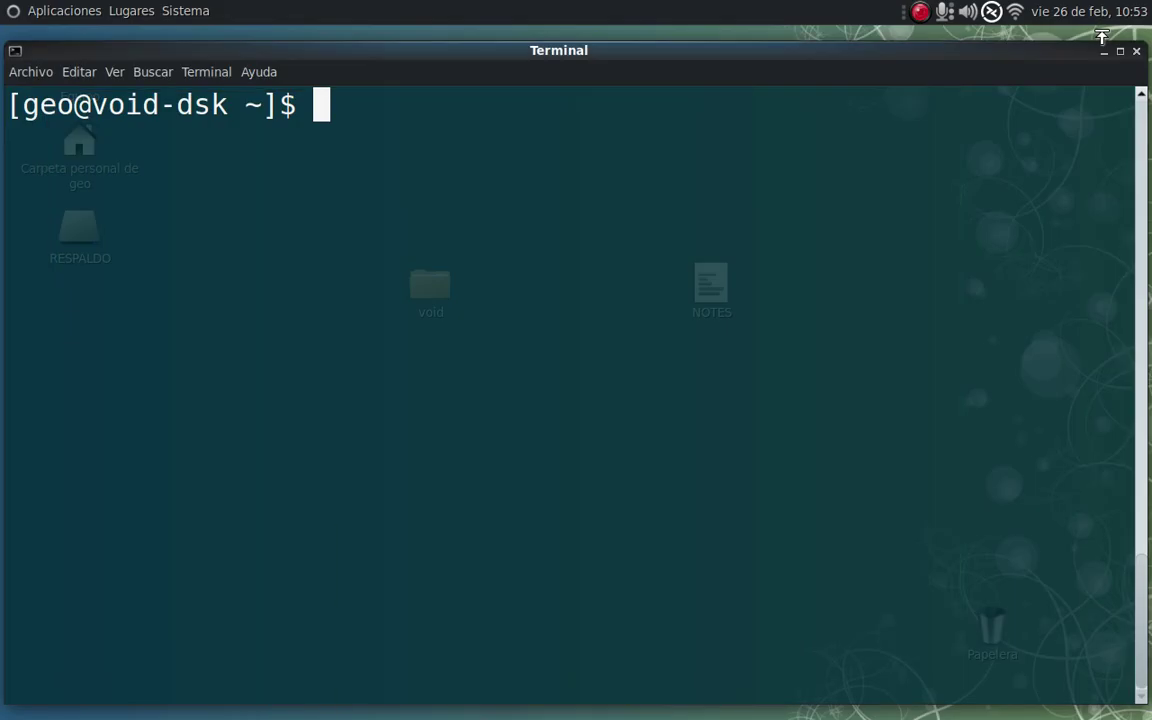
right_click(385, 194)
click(456, 314)
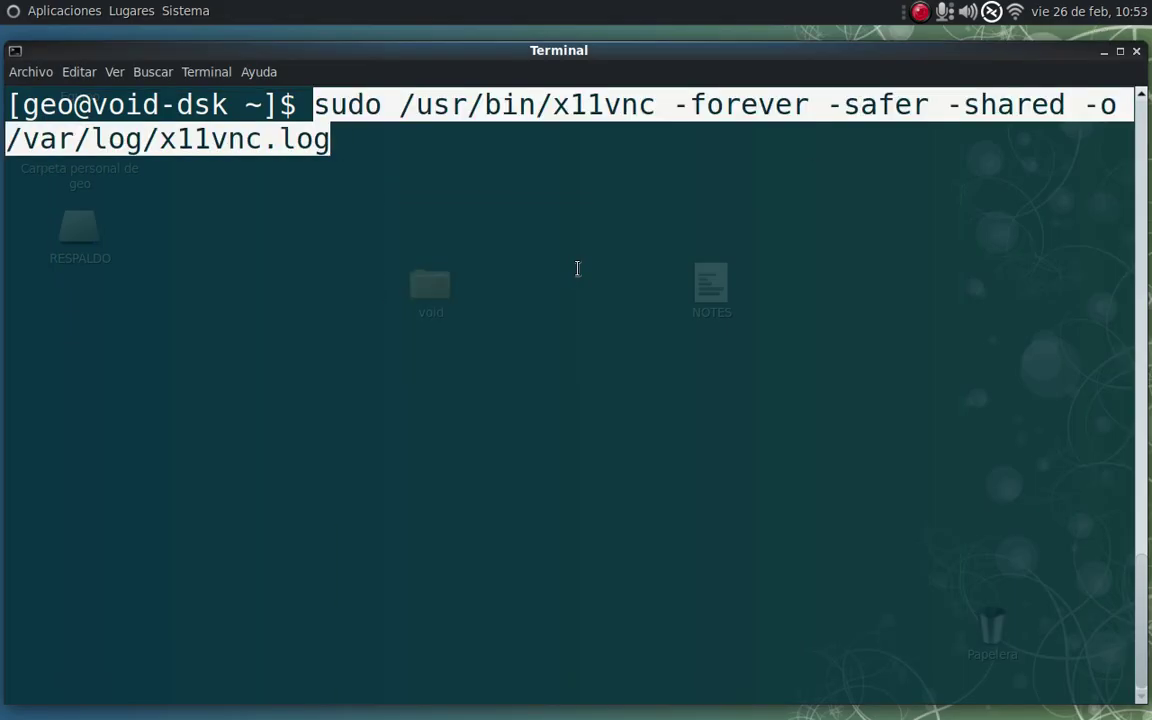
key(Left)
key(Right)
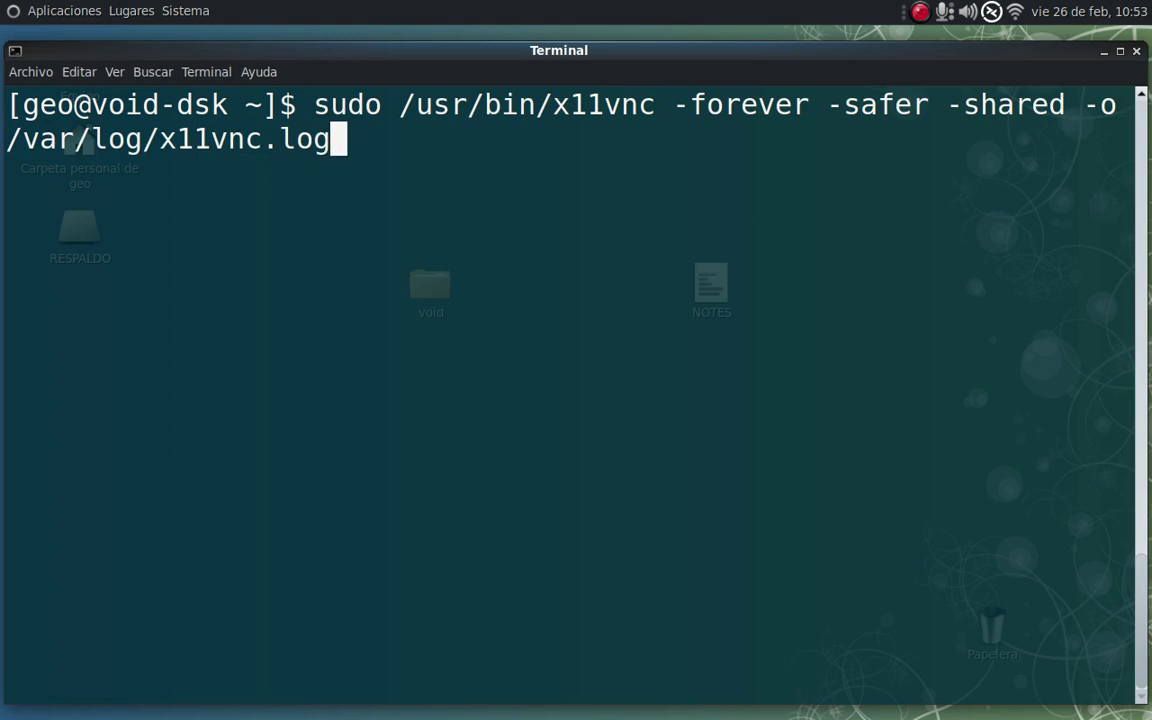
Remove the log output argument -o /var/log/x11vnc.log from the end of the pasted command.
key(BackSpace)
key(BackSpace)
key(BackSpace)
key(BackSpace)
key(BackSpace)
key(BackSpace)
key(BackSpace)
key(BackSpace)
key(BackSpace)
key(BackSpace)
key(BackSpace)
key(BackSpace)
key(BackSpace)
key(BackSpace)
key(BackSpace)
key(BackSpace)
key(BackSpace)
key(BackSpace)
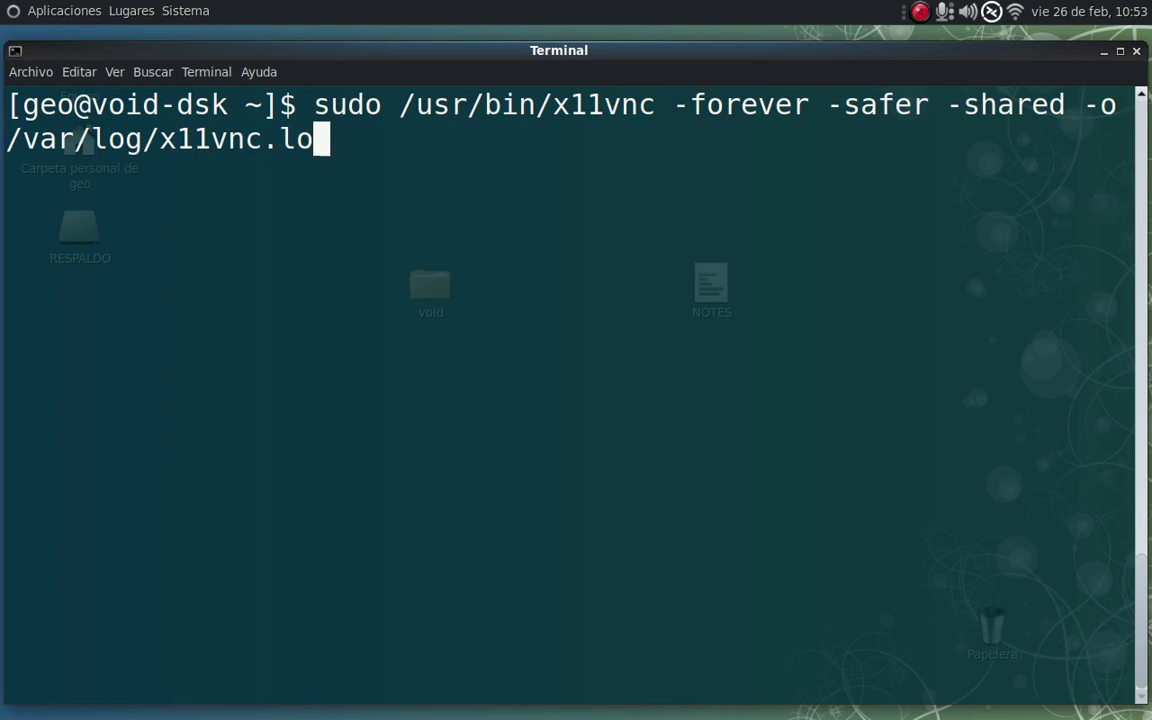
key(BackSpace)
key(BackSpace)
key(BackSpace)
key(BackSpace)
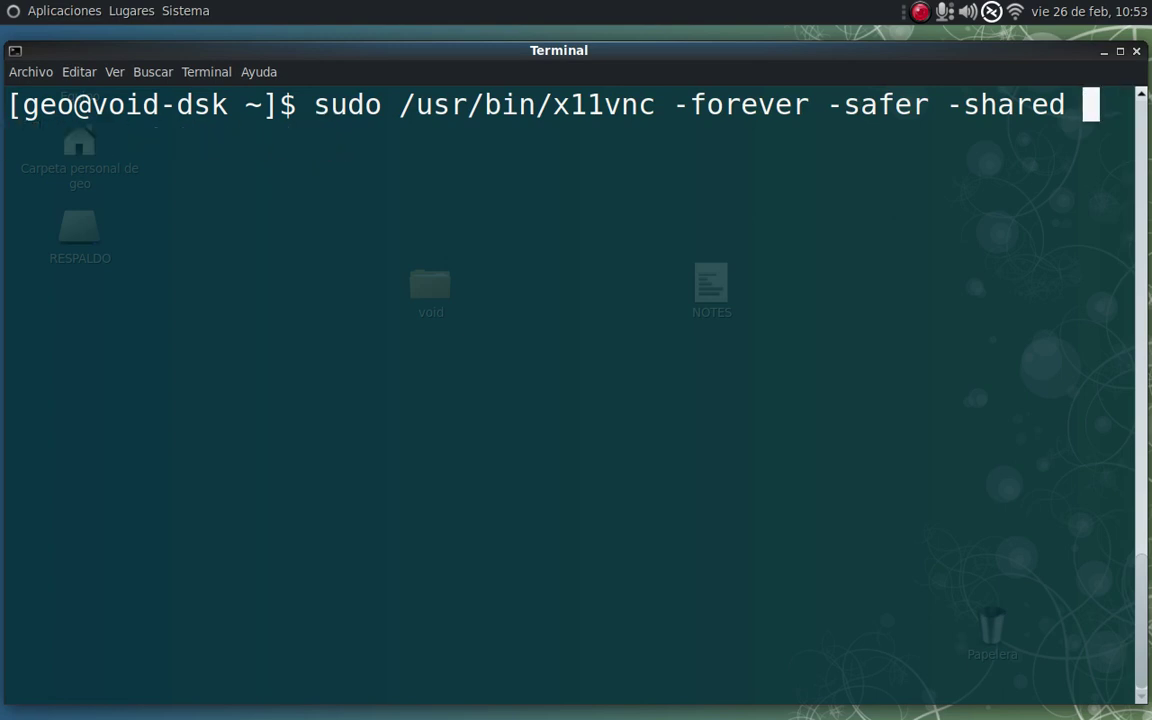
Delete the -forever argument from the command, leaving -safer and -shared in place.
key(Left)
key(Left)
key(Left)
key(Left)
key(Left)
key(Left)
key(Left)
key(Left)
key(Left)
key(Left)
key(Left)
key(Left)
key(Left)
key(Left)
key(Left)
key(Left)
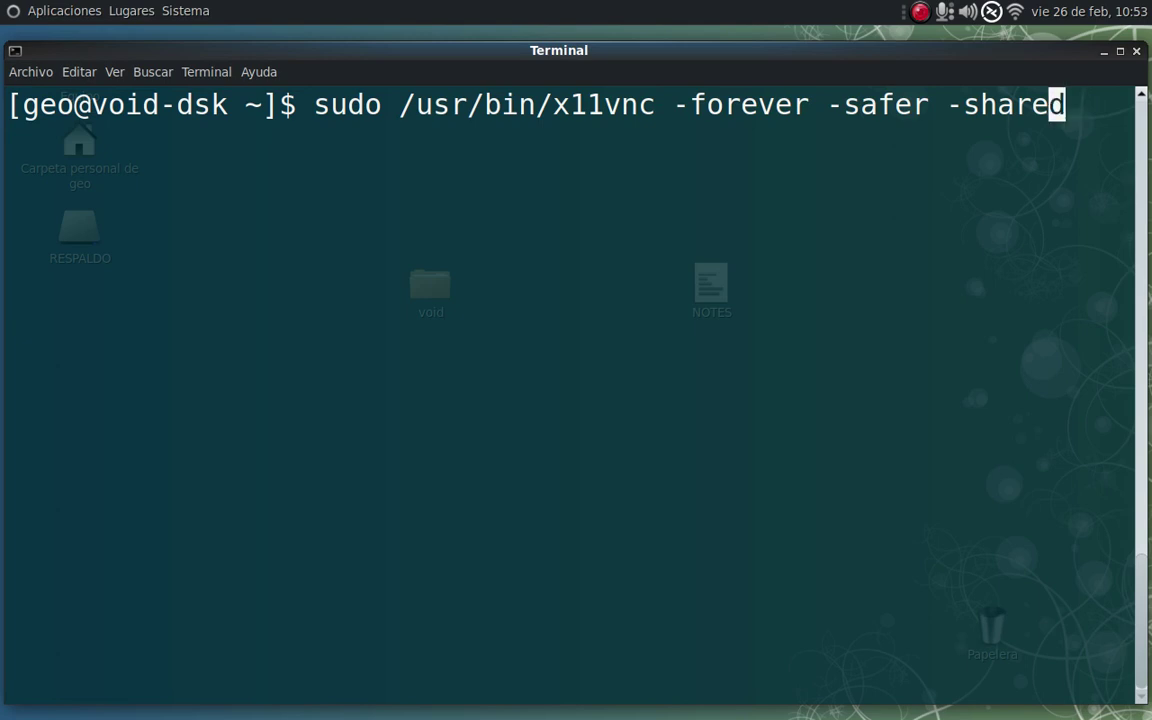
key(Right)
key(BackSpace)
key(BackSpace)
key(BackSpace)
key(BackSpace)
key(BackSpace)
key(BackSpace)
key(BackSpace)
key(BackSpace)
key(BackSpace)
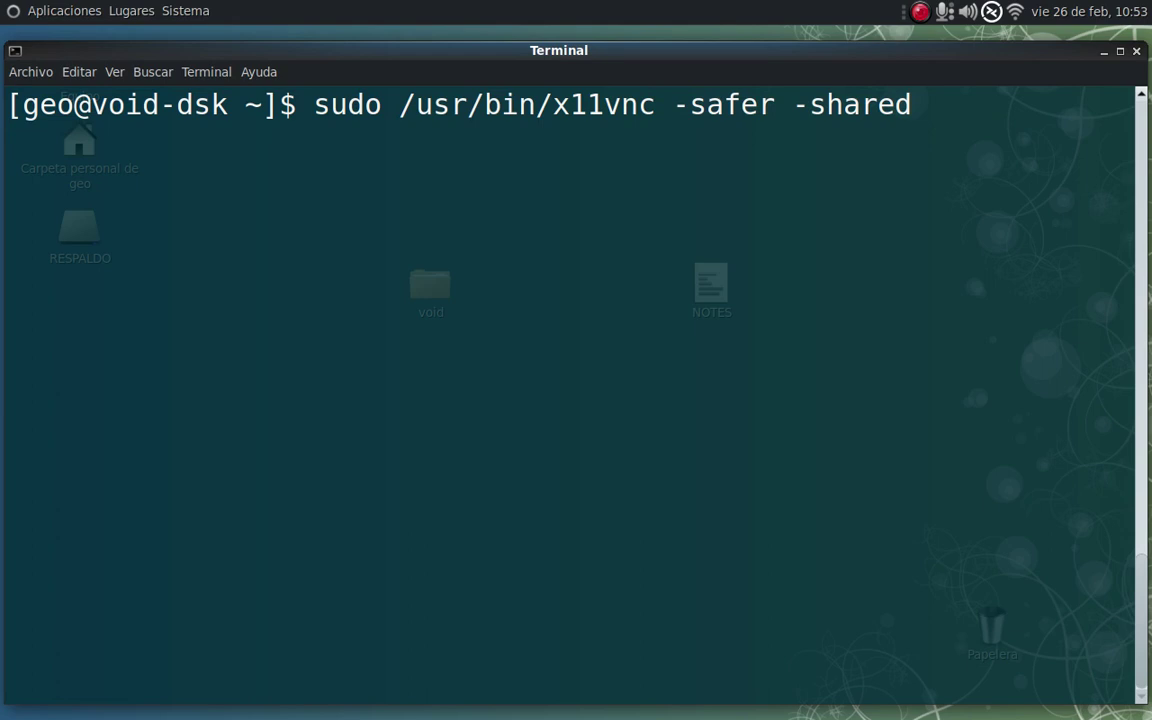
Strip the /usr/bin/ path in front of x11vnc so the command reads sudo x11vnc -safer -shared.
key(Left)
key(Left)
key(Left)
key(Left)
key(Left)
key(Left)
key(Left)
key(Left)
key(Left)
key(Left)
key(Left)
key(Left)
key(Left)
key(Left)
key(Left)
key(Right)
key(Right)
key(Right)
key(Right)
key(Right)
key(Right)
key(Right)
key(Right)
key(Right)
key(Right)
key(Right)
key(Right)
key(Right)
key(Right)
key(Right)
key(Left)
key(Left)
key(Left)
key(Left)
key(Left)
key(Left)
key(Left)
key(Left)
key(Left)
key(Left)
key(Left)
key(Left)
key(Left)
key(Left)
key(Left)
key(Right)
key(Right)
key(Right)
key(Right)
key(Right)
key(Right)
key(Right)
key(Right)
key(Right)
key(Right)
key(Right)
key(Right)
key(Right)
key(Right)
key(Right)
key(Left)
key(Left)
key(Left)
key(Left)
key(Left)
key(Left)
key(BackSpace)
key(BackSpace)
key(BackSpace)
key(BackSpace)
key(BackSpace)
key(BackSpace)
key(BackSpace)
key(BackSpace)
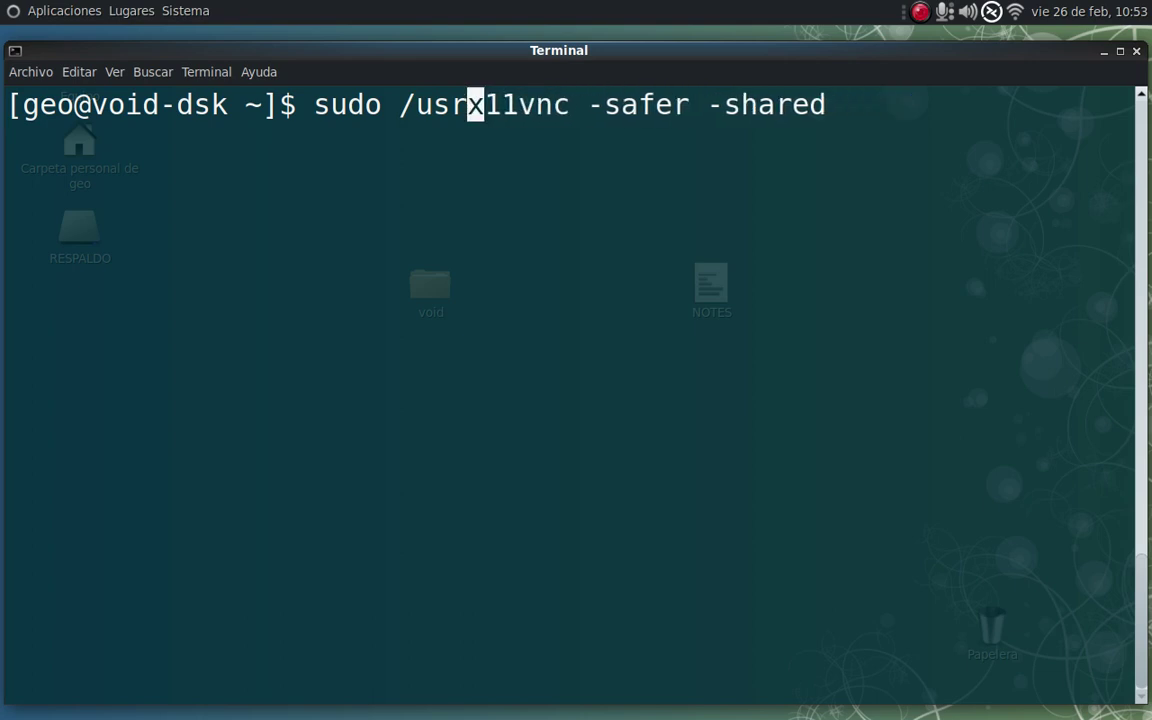
key(BackSpace)
key(Right)
key(Right)
key(Right)
key(Right)
key(Right)
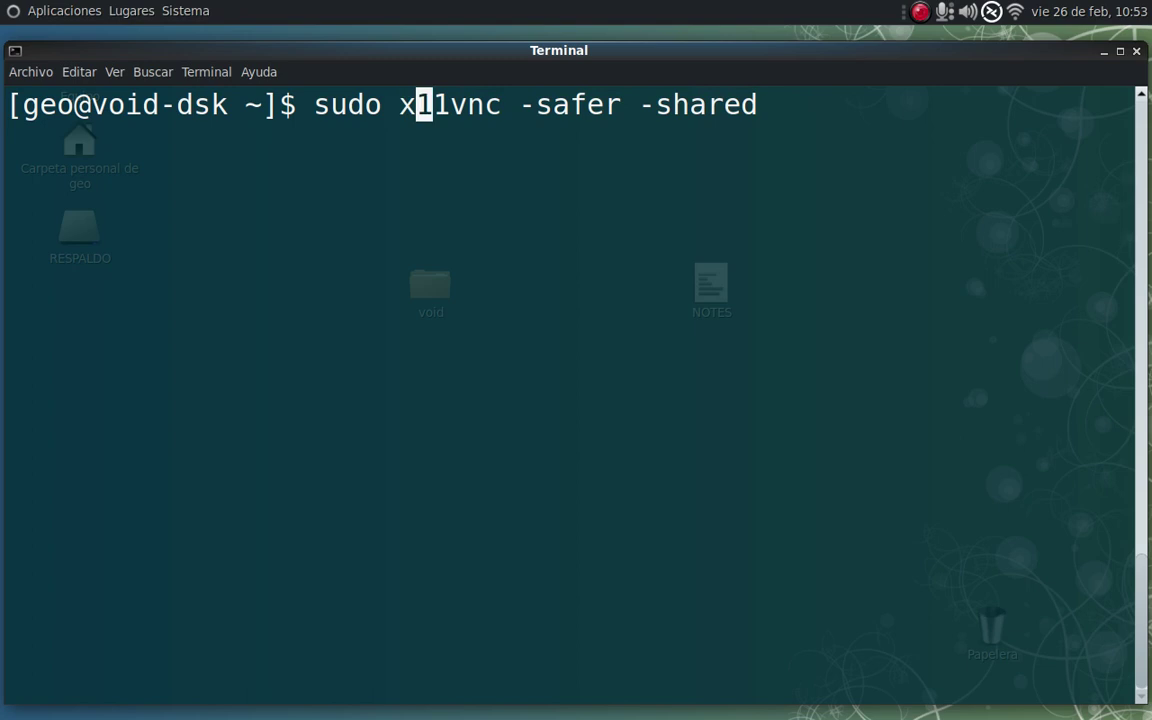
key(Left)
key(Left)
key(Left)
key(Left)
key(Left)
key(Left)
key(Left)
key(Right)
key(Right)
key(Right)
key(Right)
key(Right)
key(Left)
key(Left)
key(Left)
key(Left)
key(Left)
key(Left)
key(Left)
key(Right)
key(Right)
key(Right)
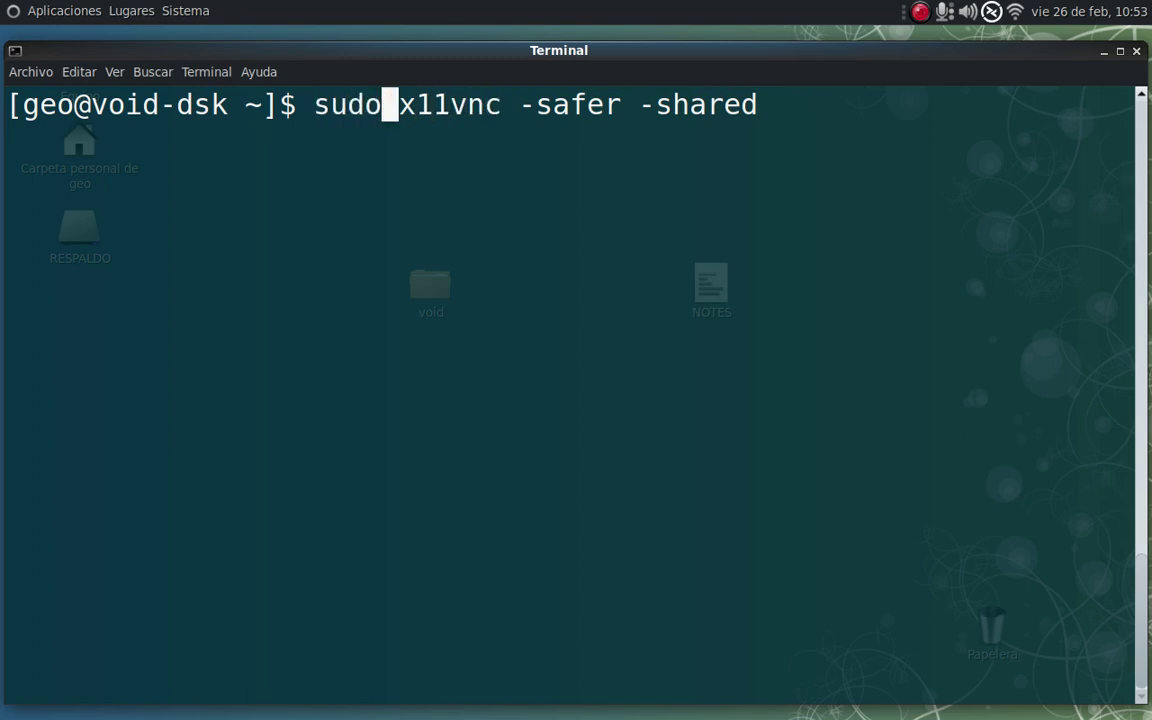
key(Left)
key(Left)
key(Left)
key(Left)
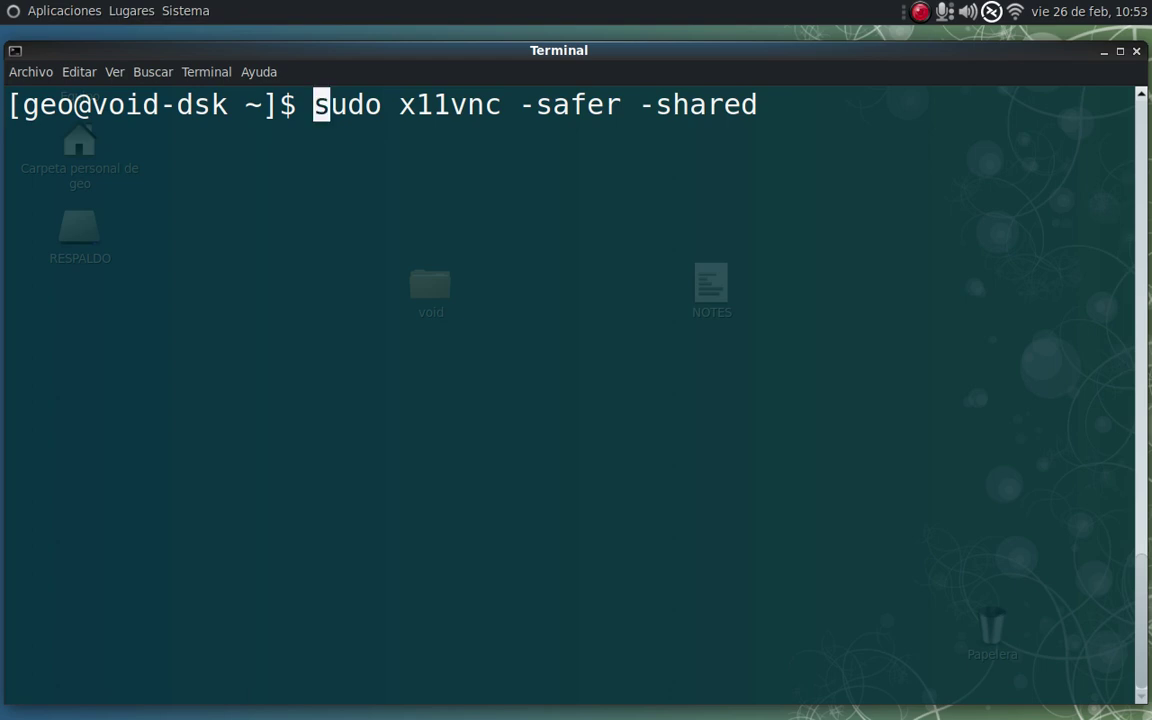
key(Right)
key(Right)
key(Left)
key(Right)
key(Right)
key(Left)
key(Left)
key(Left)
key(Right)
key(Right)
key(Right)
key(Right)
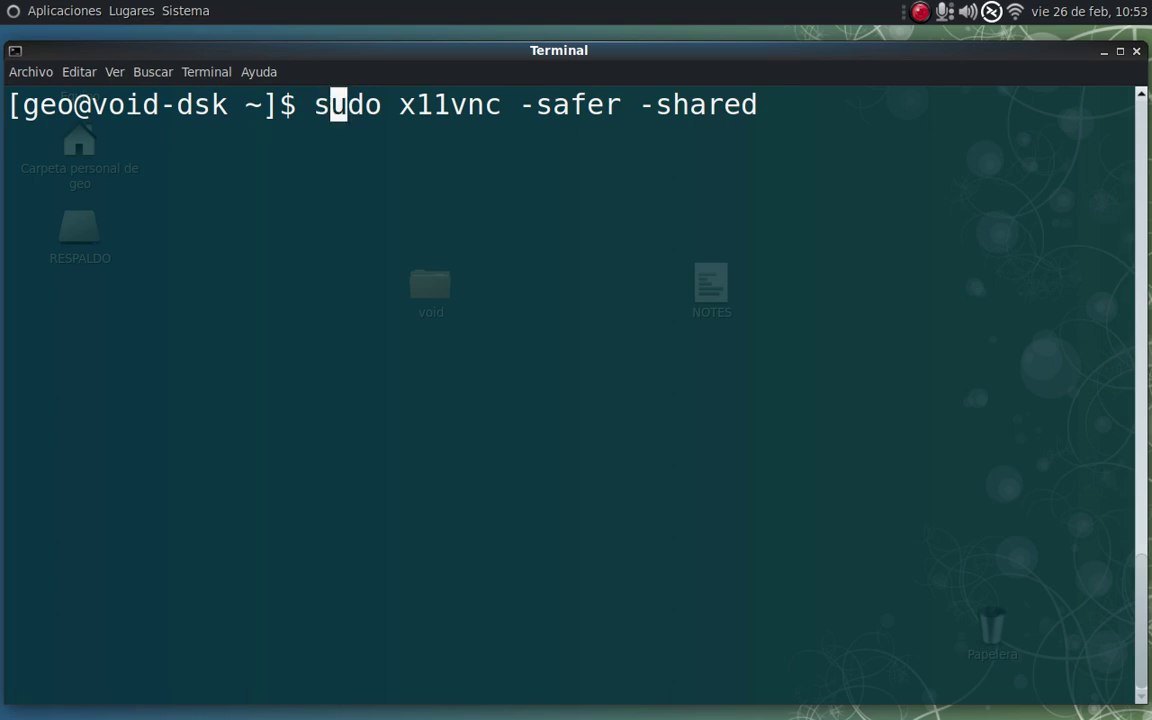
key(Right)
key(Right)
key(Right)
key(Right)
key(Right)
key(Right)
key(Right)
key(Right)
key(Right)
key(Right)
key(Right)
key(Left)
key(Left)
key(Left)
key(Right)
key(Right)
key(Right)
key(Right)
key(Right)
key(Right)
key(Right)
key(Right)
key(Right)
key(Right)
key(Right)
key(Right)
key(Right)
key(Right)
key(Left)
key(Left)
key(Left)
key(Left)
key(Left)
key(Left)
key(Left)
key(Left)
key(Left)
key(Left)
key(Left)
key(Left)
key(Left)
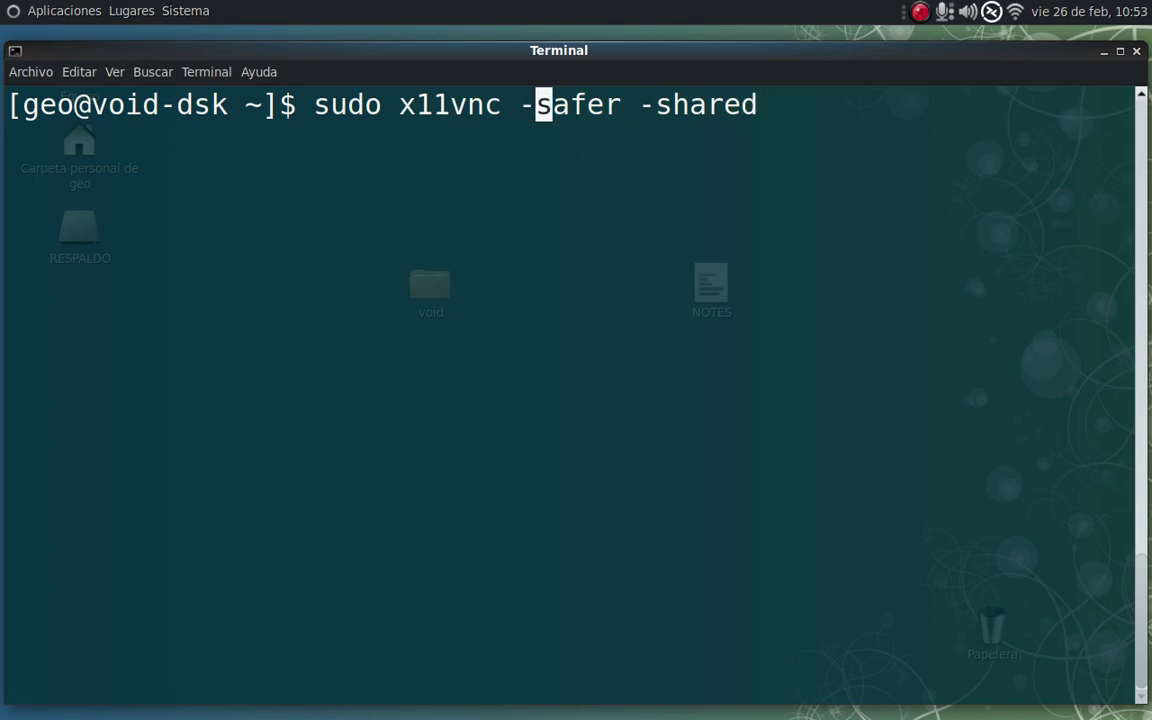
key(Right)
key(Right)
key(Right)
key(Right)
key(Right)
key(Right)
key(Right)
key(Right)
key(Right)
key(Right)
key(Right)
key(Right)
key(Right)
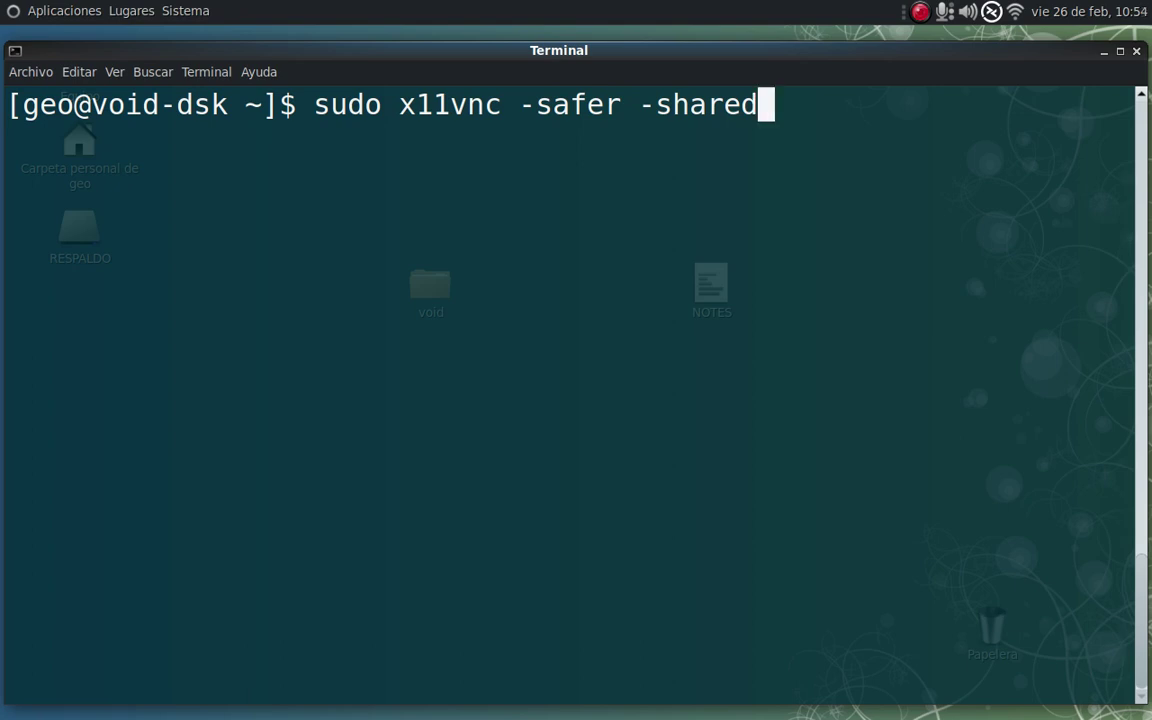
key(Left)
key(Left)
key(Left)
key(Left)
key(Left)
key(Left)
key(Left)
key(Left)
key(Left)
key(Left)
key(Left)
key(Left)
key(Left)
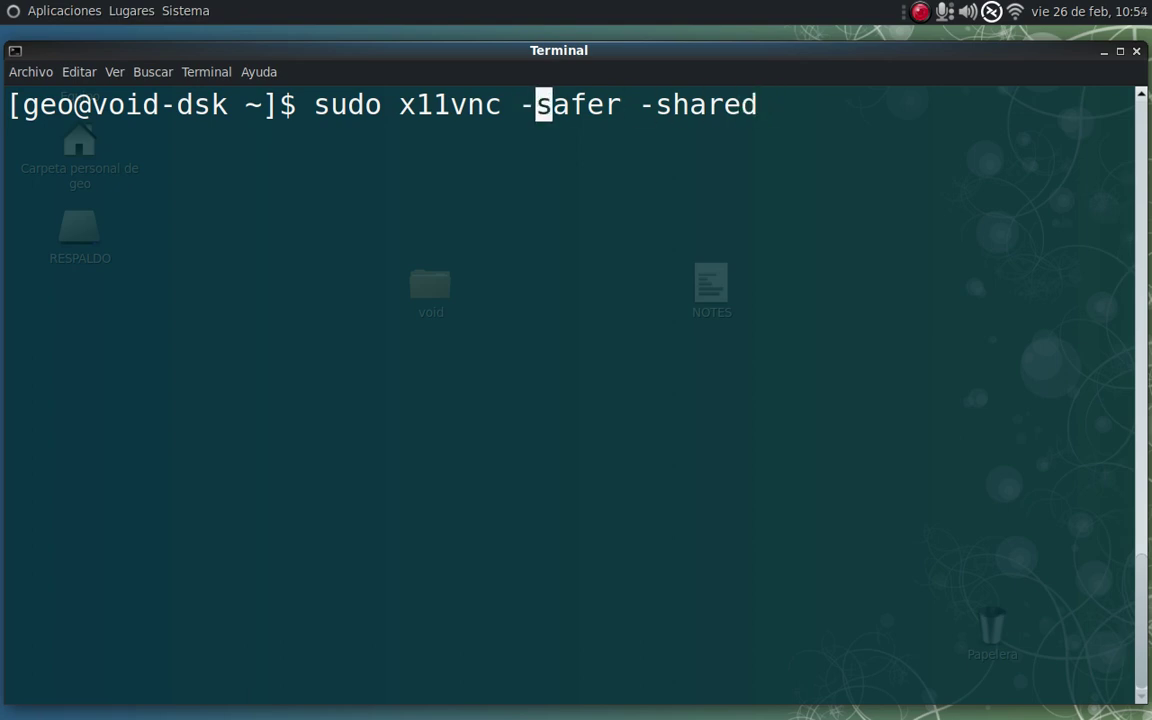
Run sudo x11vnc -safer -shared to start the VNC server, authenticating with the sudo password.
key(Right)
key(Right)
key(Right)
key(Right)
key(Right)
key(Right)
key(Right)
key(Right)
key(Right)
key(Right)
key(Right)
key(Right)
key(Right)
key(Return)
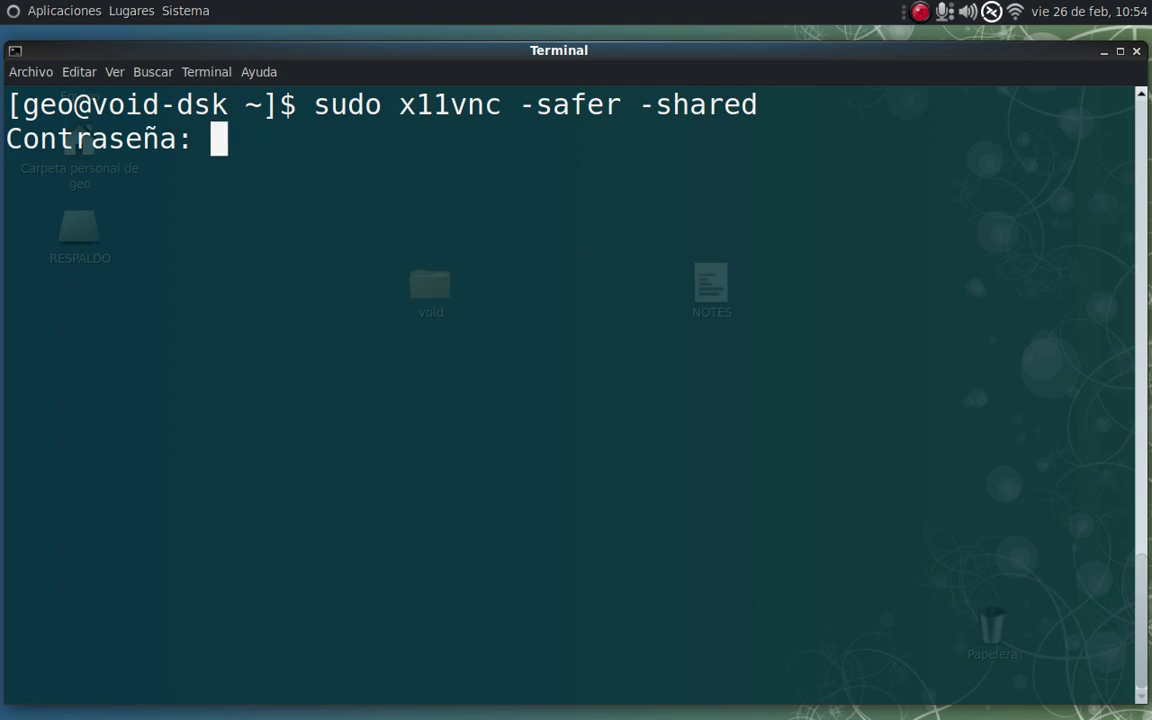
key(Return)
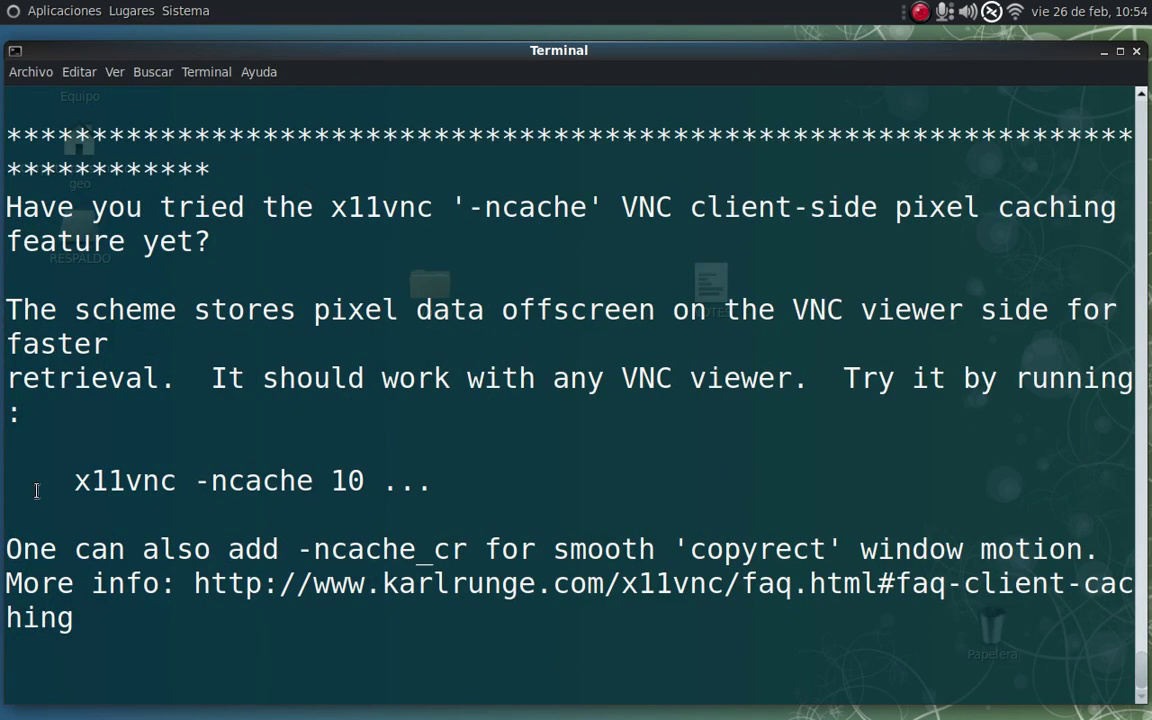
Examine the x11vnc startup output for the suggested client-side caching option, the VNC desktop name and the port.
drag(37, 490, 433, 482)
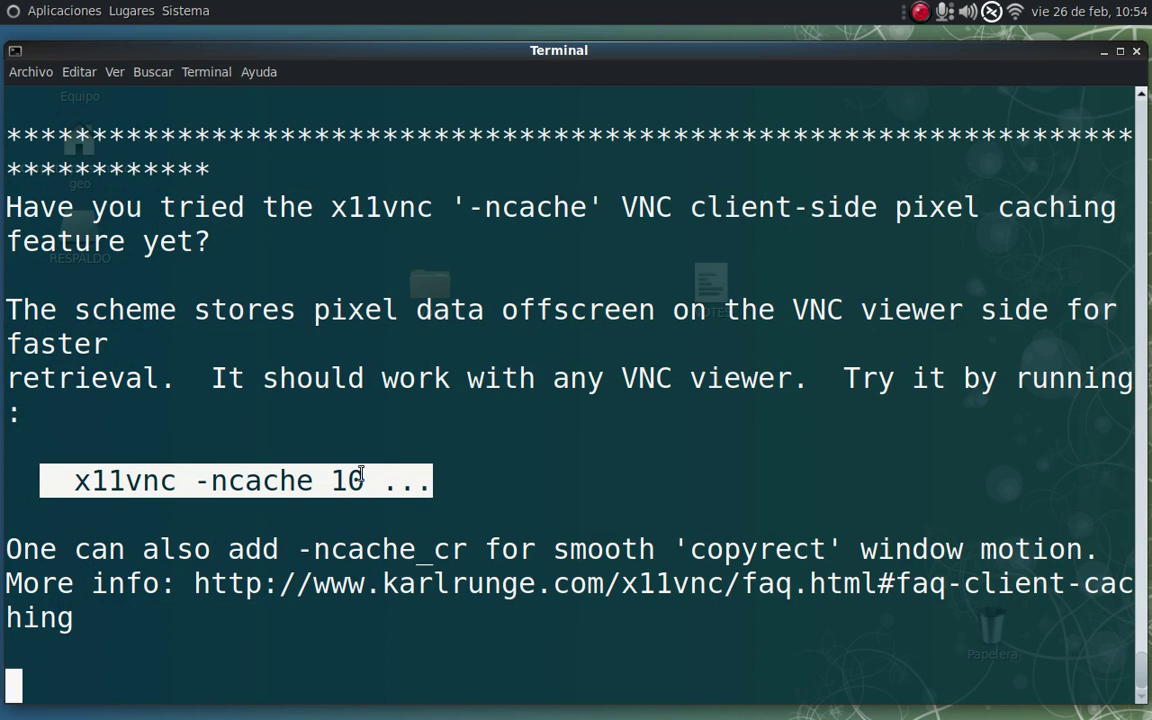
click(272, 480)
drag(195, 482, 372, 484)
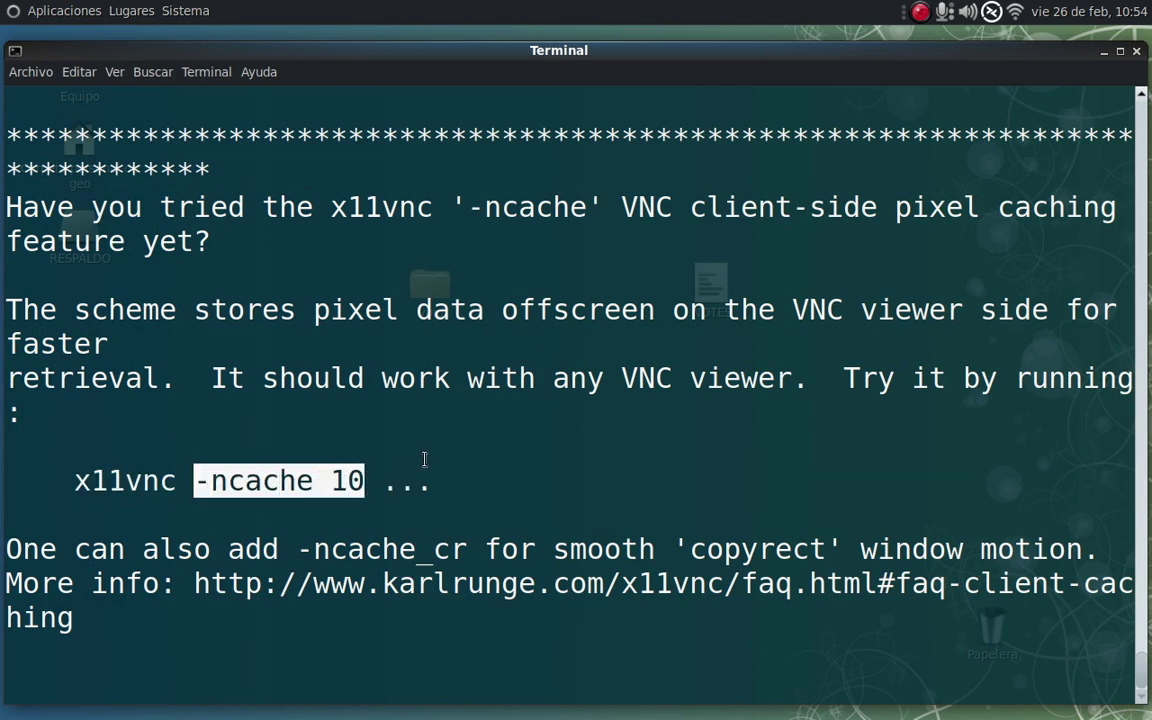
scroll(400, 480, up, 4)
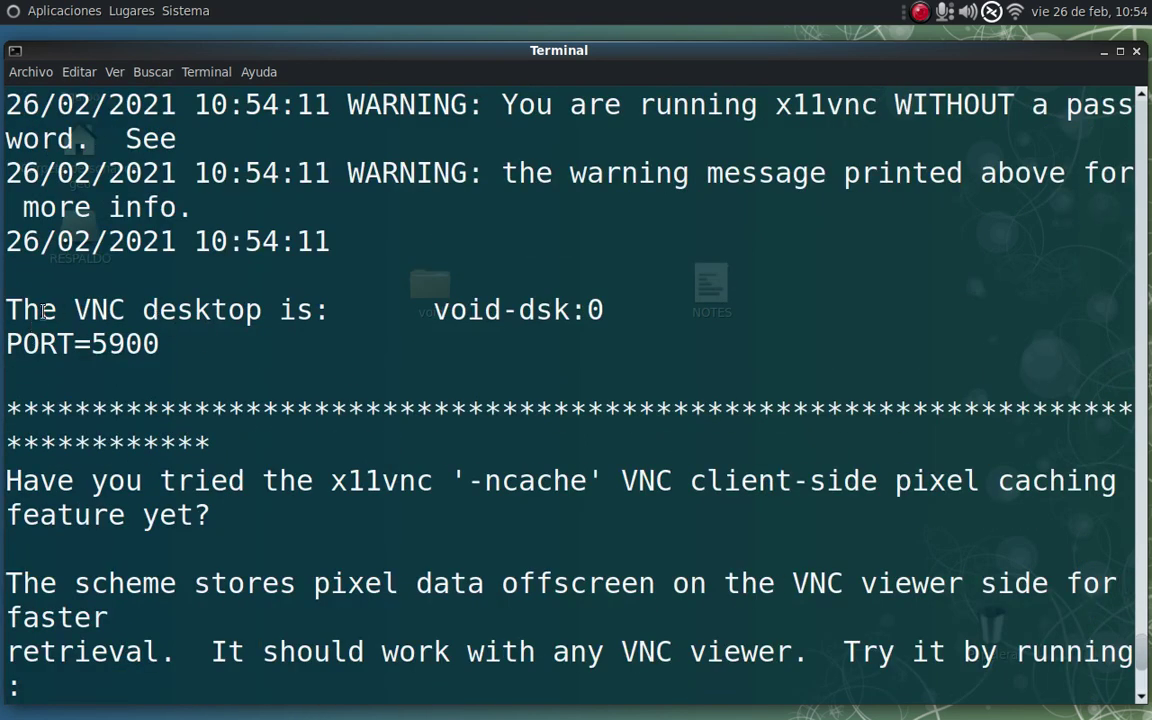
scroll(422, 313, up, 1)
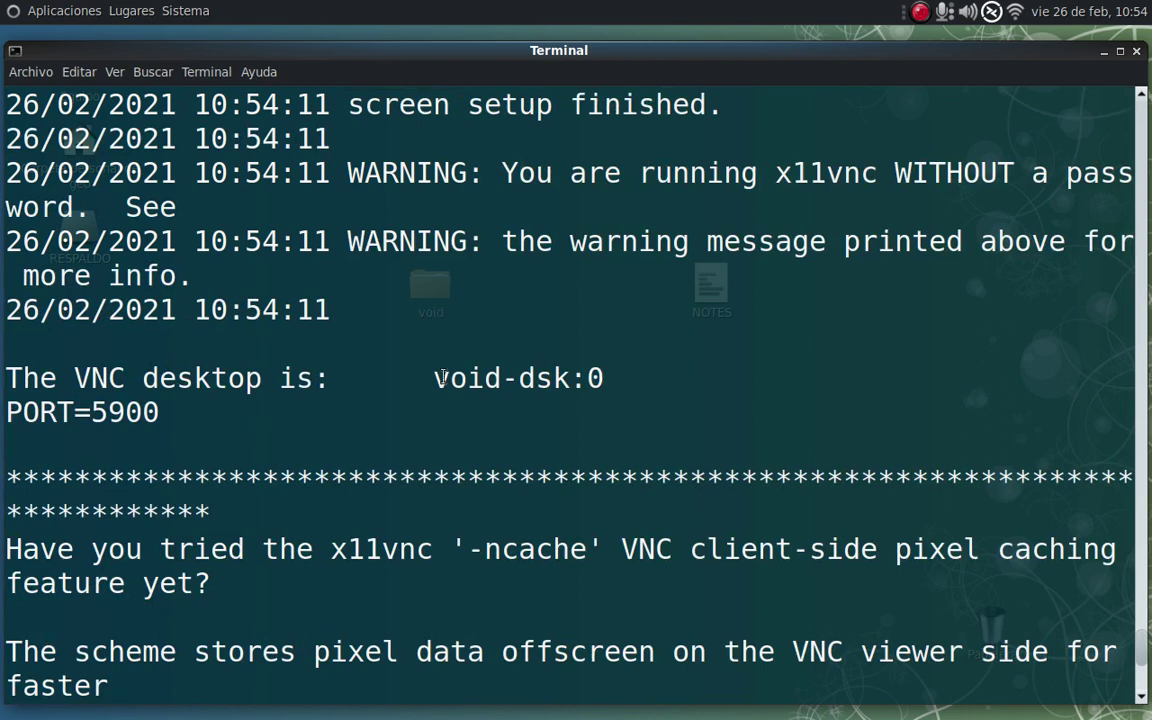
drag(433, 380, 570, 380)
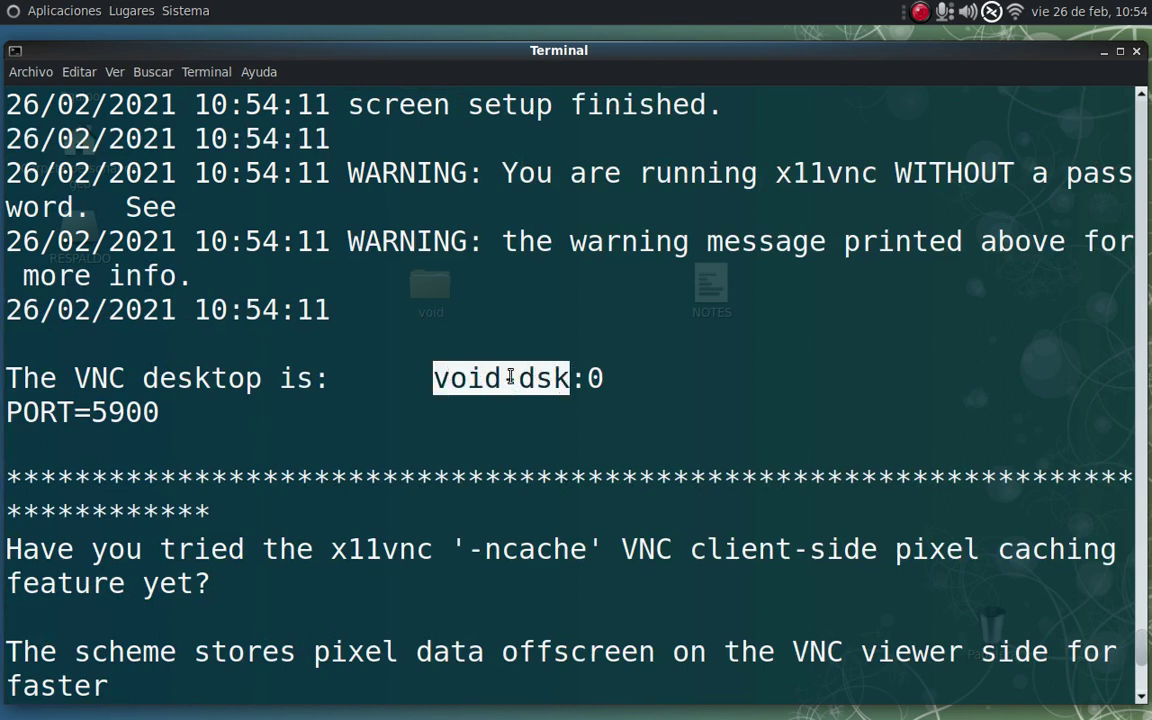
drag(615, 374, 585, 378)
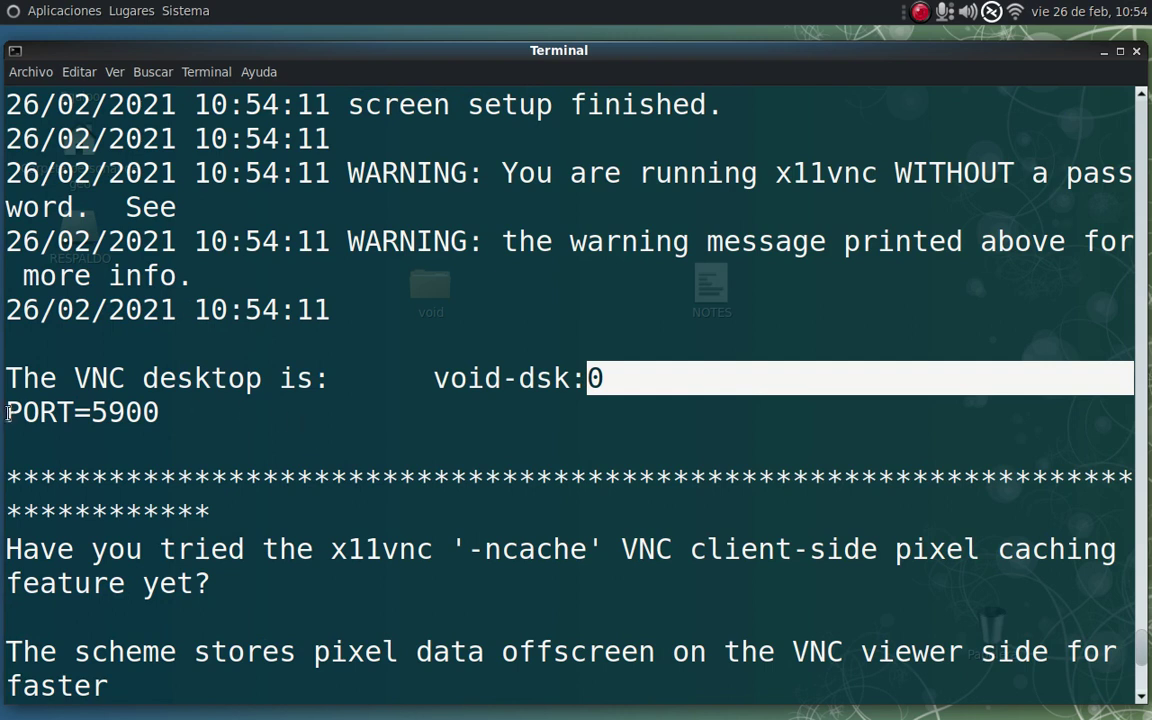
mouse_move(7, 412)
mouse_down()
mouse_move(172, 410)
mouse_move(9, 418)
mouse_up()
click(129, 373)
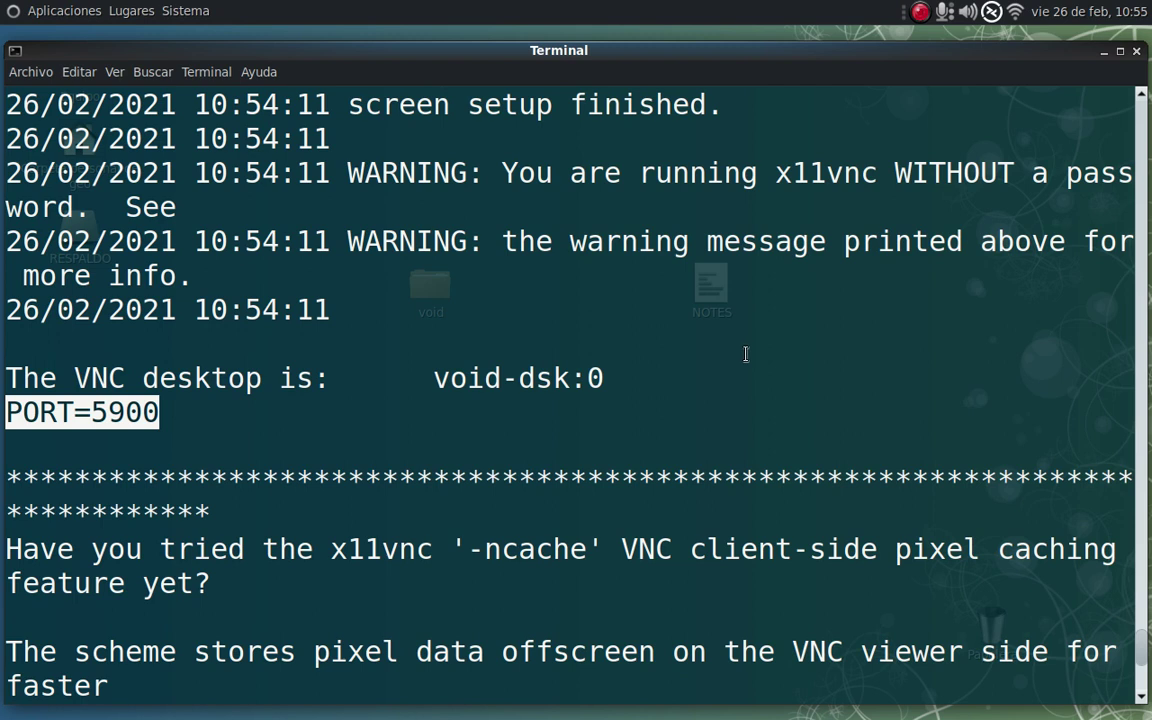
Stop the running x11vnc server and clear the terminal screen.
key(ctrl+c)
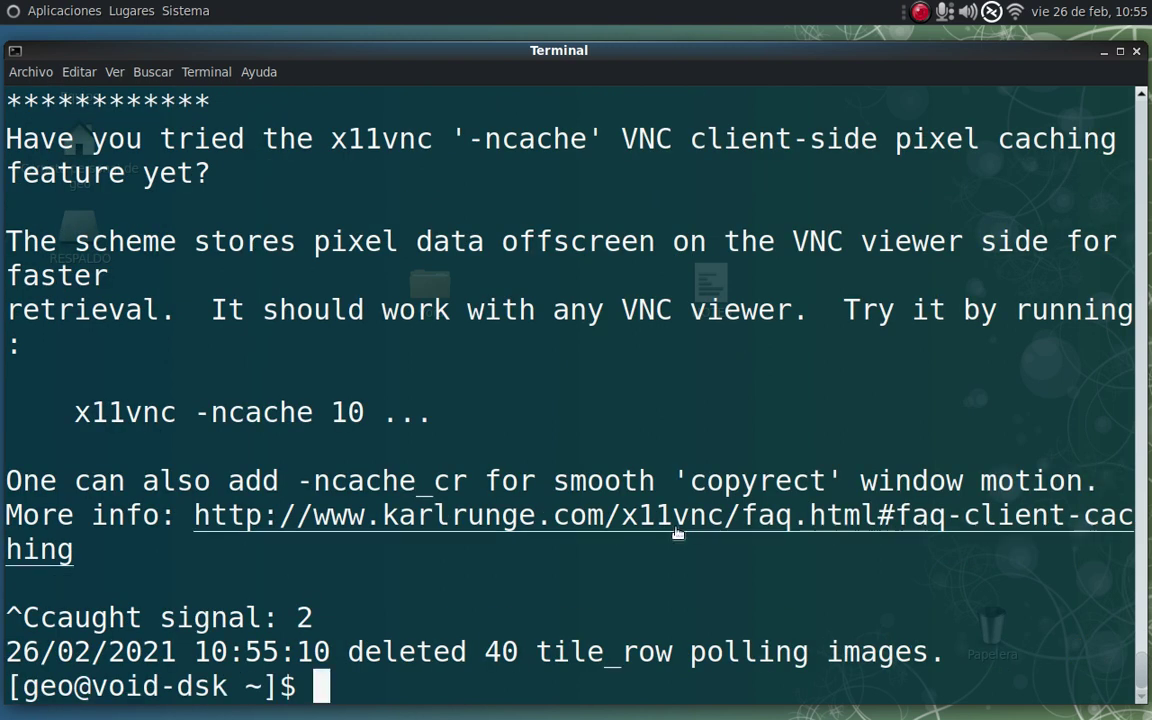
key(ctrl+l)
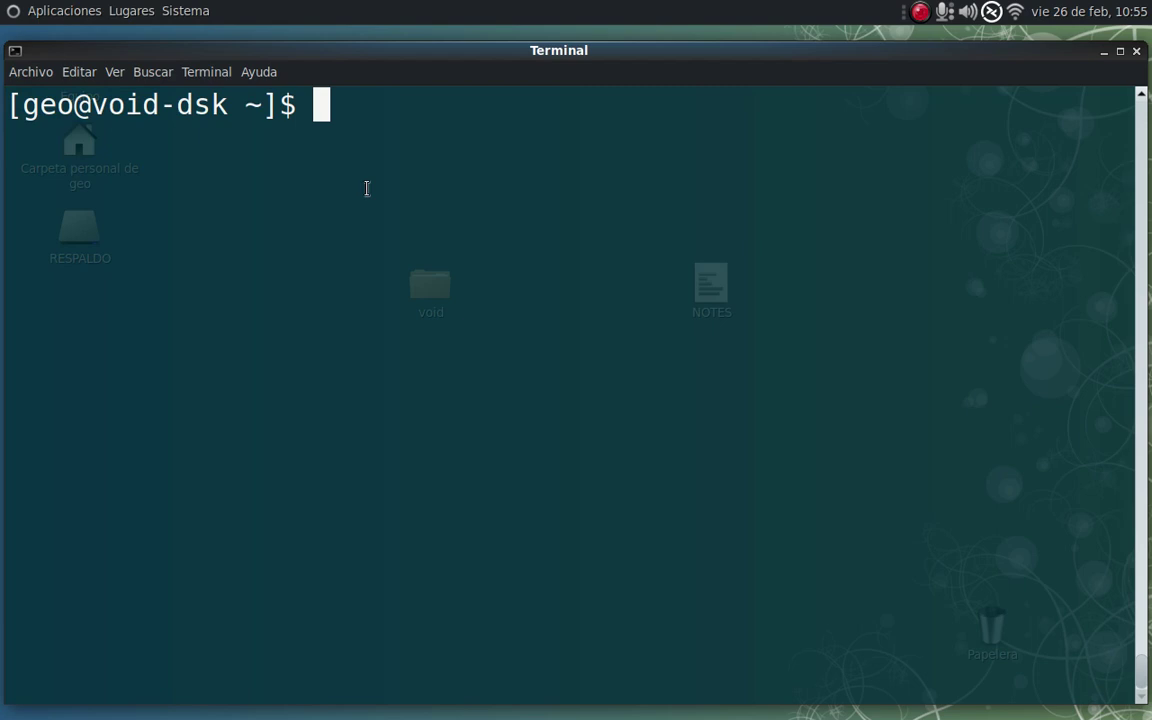
key(Up)
key(Left)
key(Left)
key(Left)
key(Left)
key(Left)
key(Left)
key(Left)
key(Left)
key(Left)
key(Left)
key(Left)
key(Left)
key(Left)
key(Left)
key(Left)
key(Left)
key(Left)
key(Left)
key(Left)
key(Left)
key(Left)
key(Left)
key(Left)
key(Left)
key(Left)
key(Left)
key(Right)
key(Right)
key(Right)
key(Right)
key(Right)
key(Right)
key(Right)
key(Right)
key(Right)
key(Right)
key(Right)
key(Right)
key(Right)
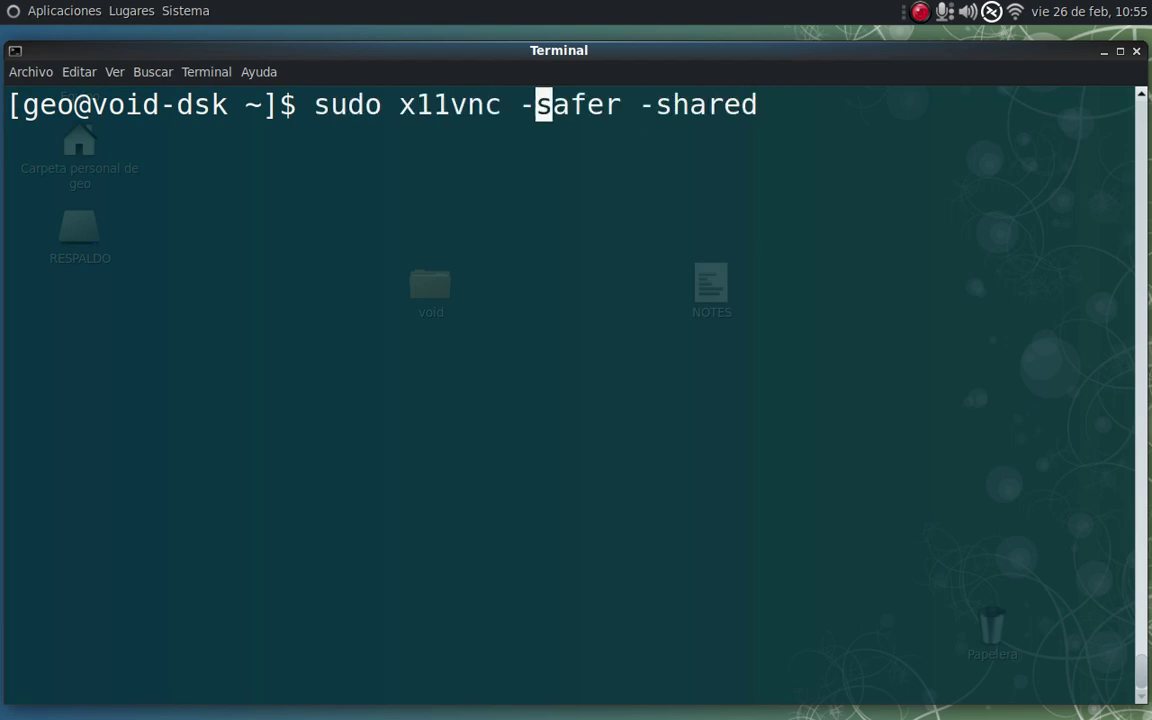
key(Right)
key(Right)
key(Right)
key(Right)
key(Right)
key(Right)
key(Right)
key(Right)
key(Right)
key(Right)
key(Right)
key(Right)
key(Right)
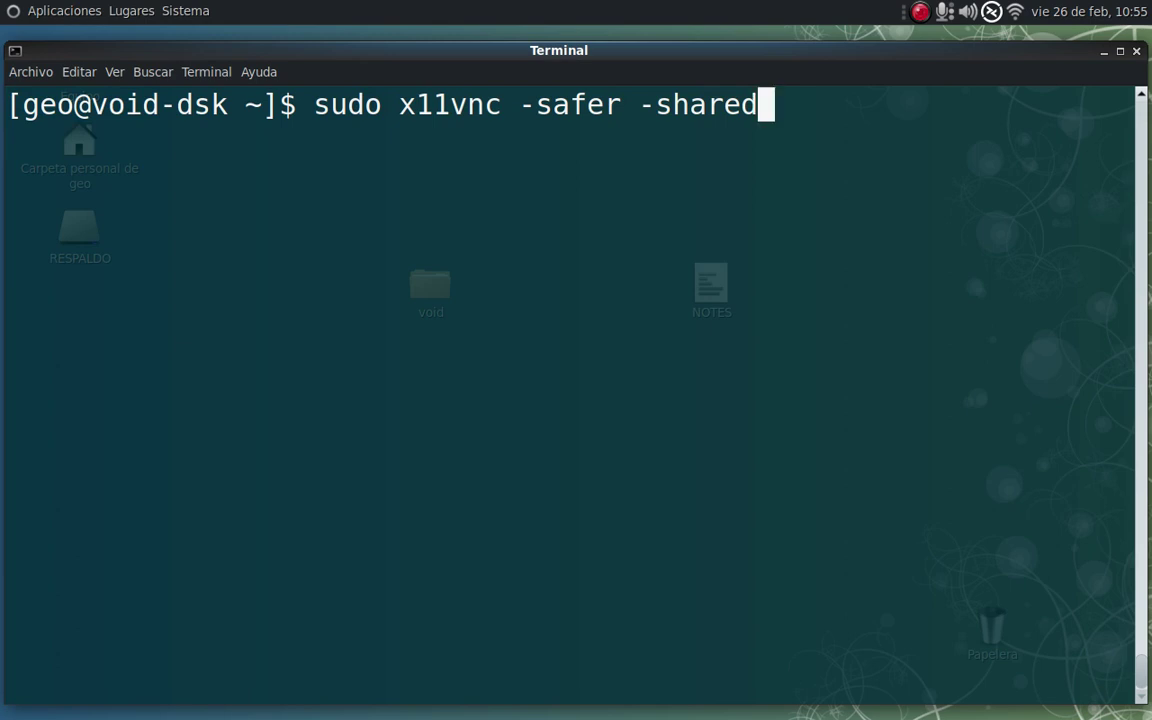
key(Left)
key(Left)
key(Left)
key(Left)
key(Left)
key(Left)
key(Left)
key(Left)
key(Left)
key(Left)
key(Left)
key(Left)
key(Left)
key(Left)
key(Left)
key(Left)
key(Left)
key(Left)
key(Left)
key(Left)
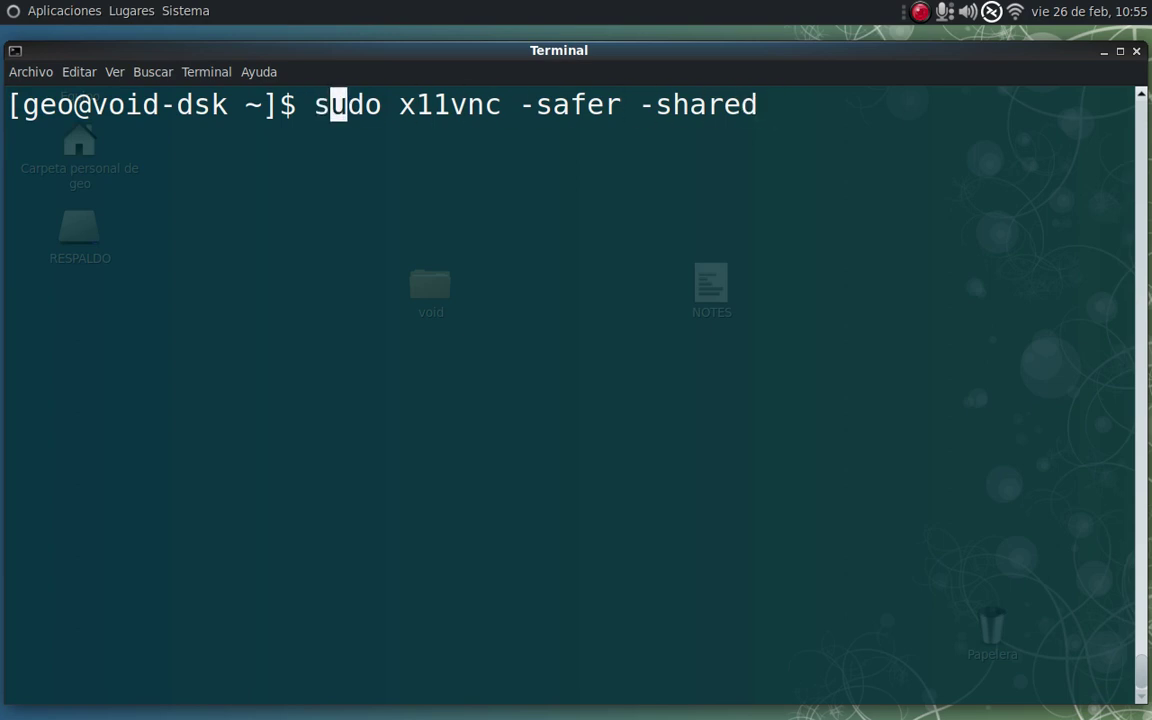
key(Right)
key(Right)
key(Right)
key(Right)
key(Right)
key(Right)
key(Right)
key(Right)
key(Right)
key(Right)
key(Right)
key(Right)
key(Right)
key(Right)
key(Right)
key(Right)
key(Right)
key(Right)
key(Right)
key(Right)
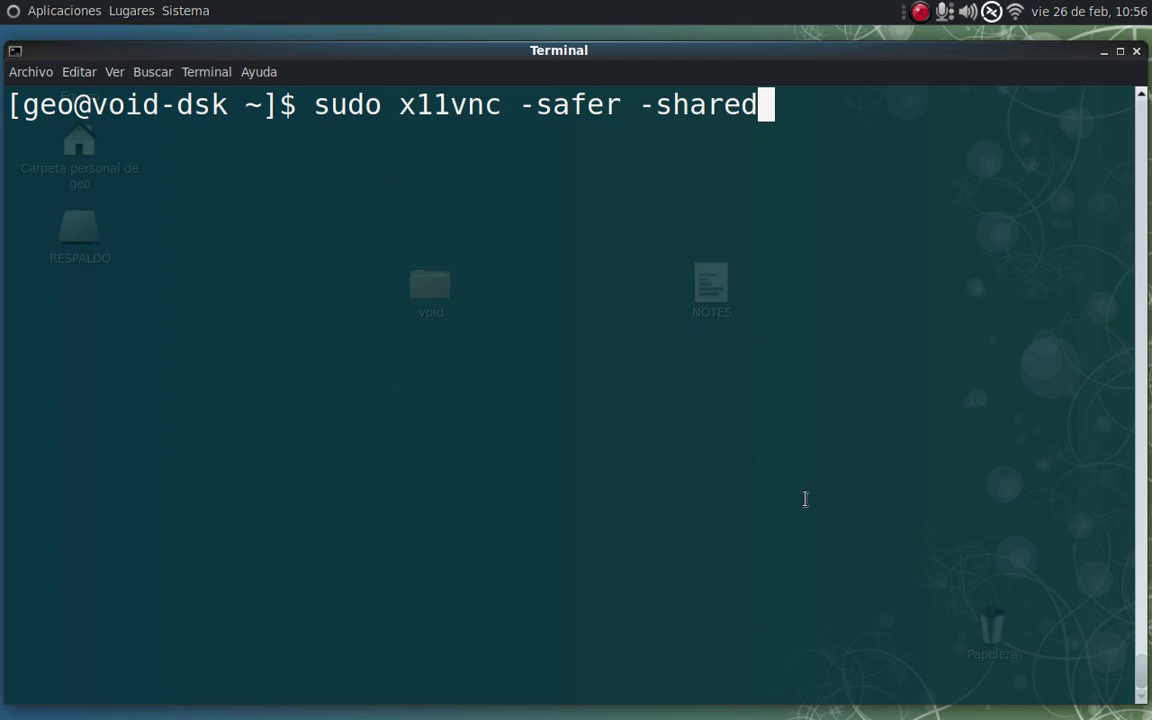
key(BackSpace)
key(BackSpace)
key(BackSpace)
key(BackSpace)
key(BackSpace)
key(BackSpace)
key(BackSpace)
key(BackSpace)
key(BackSpace)
key(BackSpace)
key(BackSpace)
key(BackSpace)
key(BackSpace)
key(BackSpace)
key(BackSpace)
key(BackSpace)
key(BackSpace)
key(BackSpace)
key(BackSpace)
key(BackSpace)
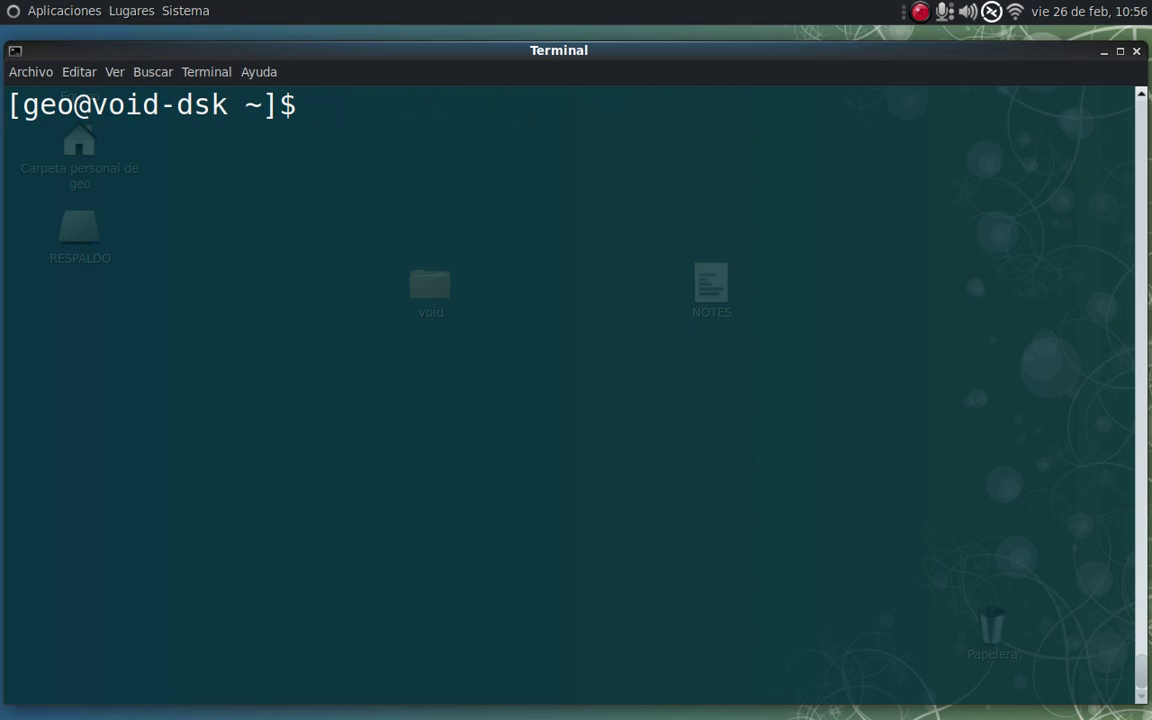
Run x11vnc -storepasswd without sudo to begin creating a stored VNC password.
text(x11vnc)
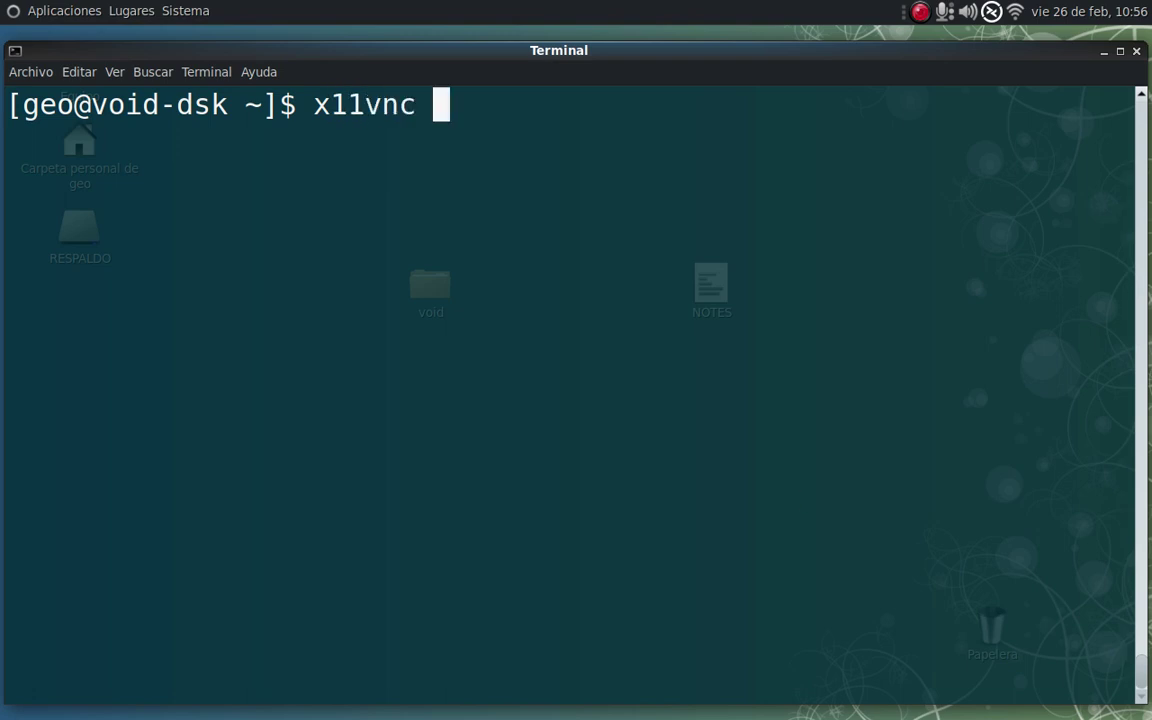
text( --)
key(BackSpace)
text(store)
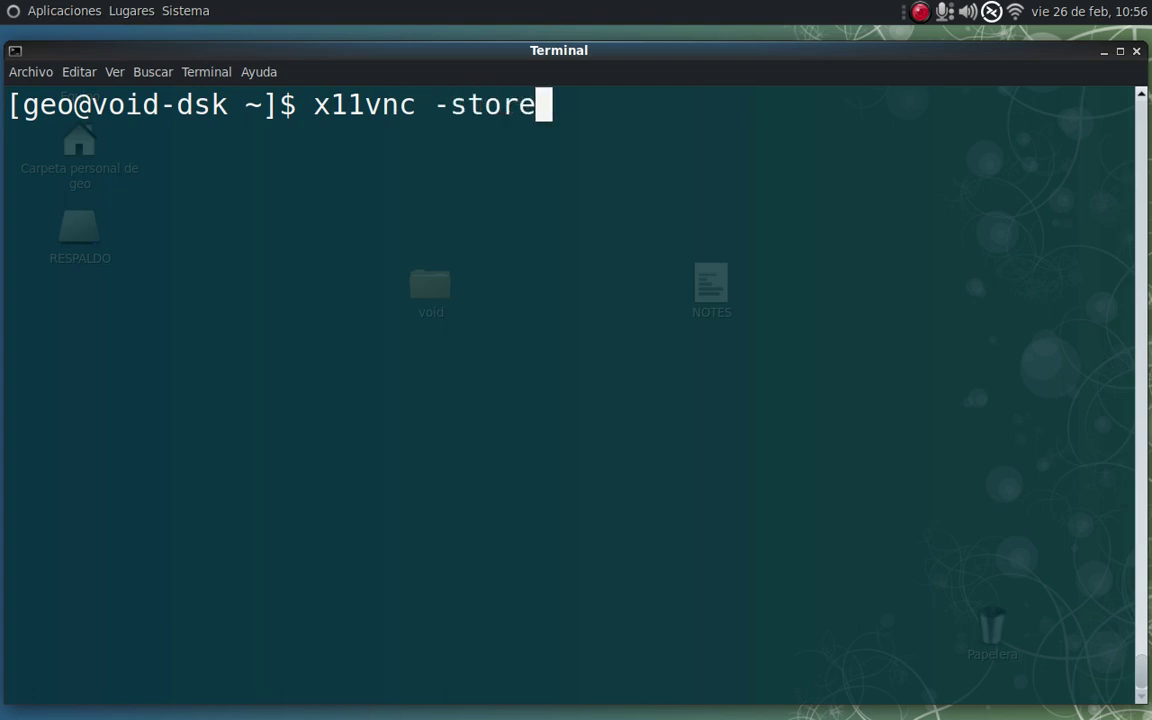
text(pasww)
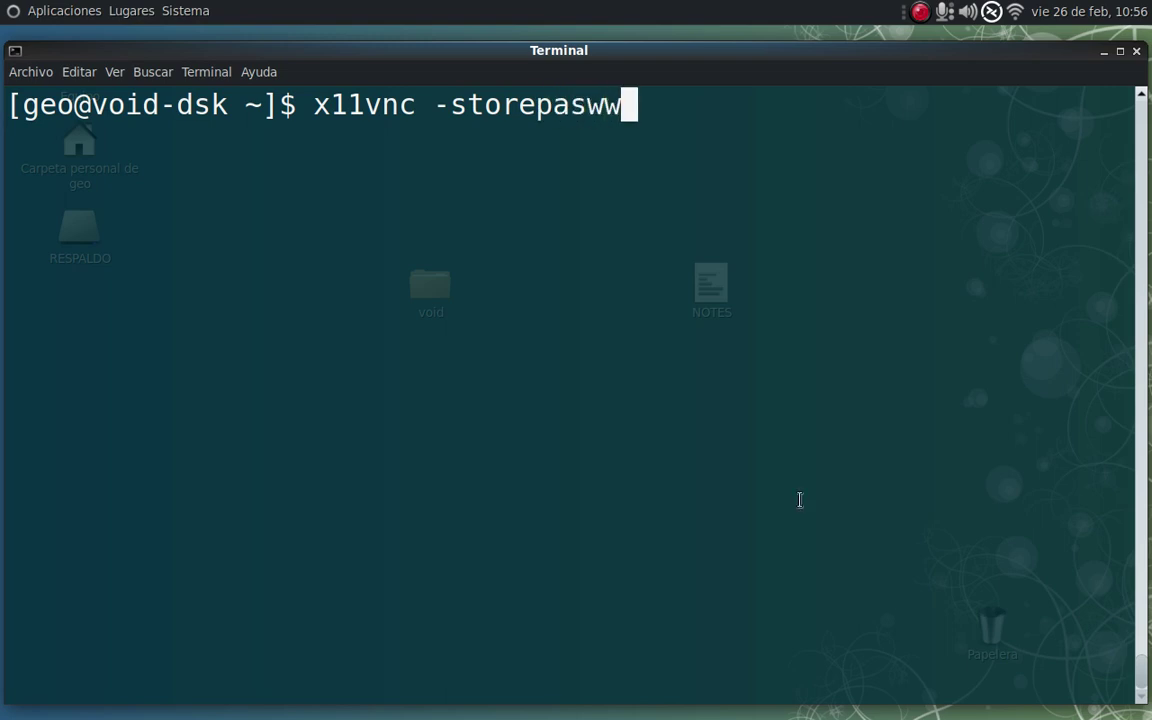
key(ctrl+a)
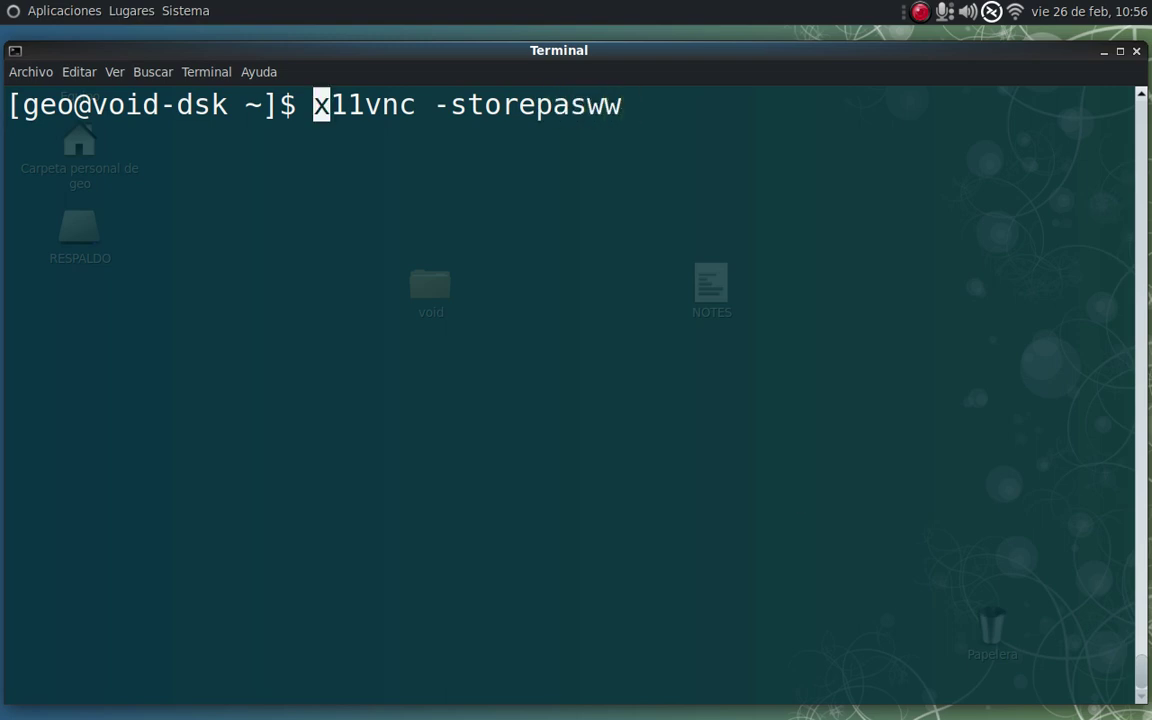
key(Right)
key(Right)
key(Right)
key(Right)
key(Right)
key(Right)
key(Right)
key(Right)
key(Right)
key(Right)
key(Right)
key(Right)
key(Right)
key(Right)
key(Right)
key(Right)
key(Right)
key(Right)
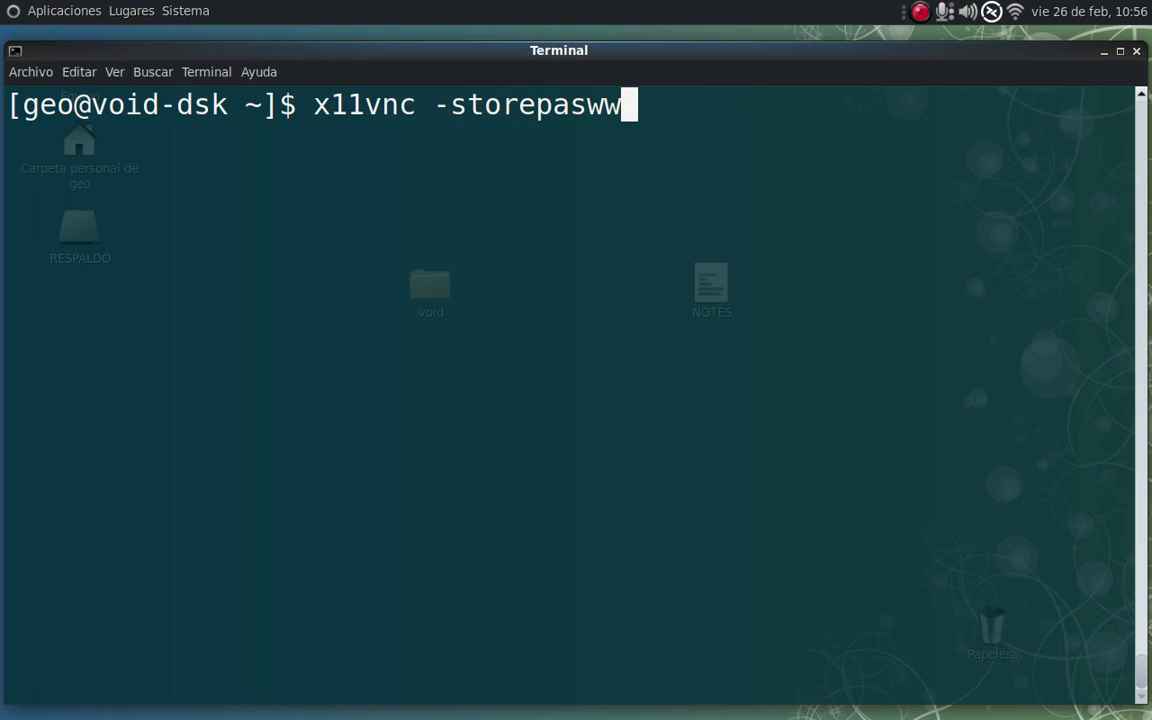
key(BackSpace)
key(BackSpace)
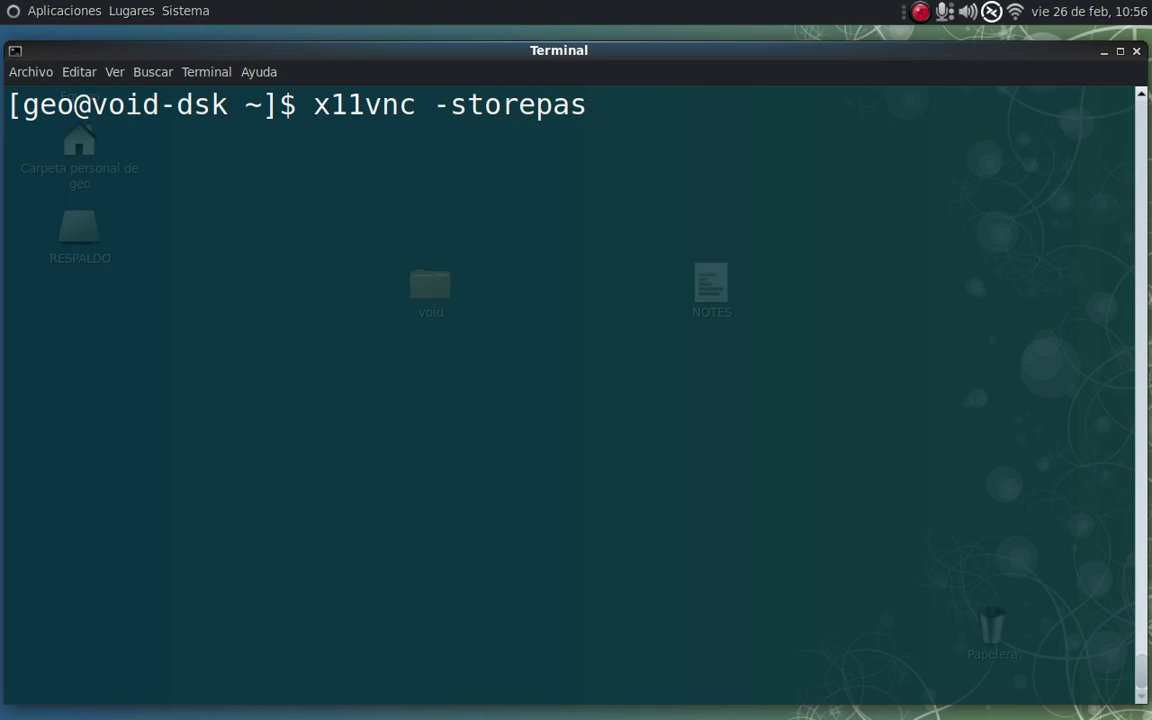
text(sws)
key(BackSpace)
text(d)
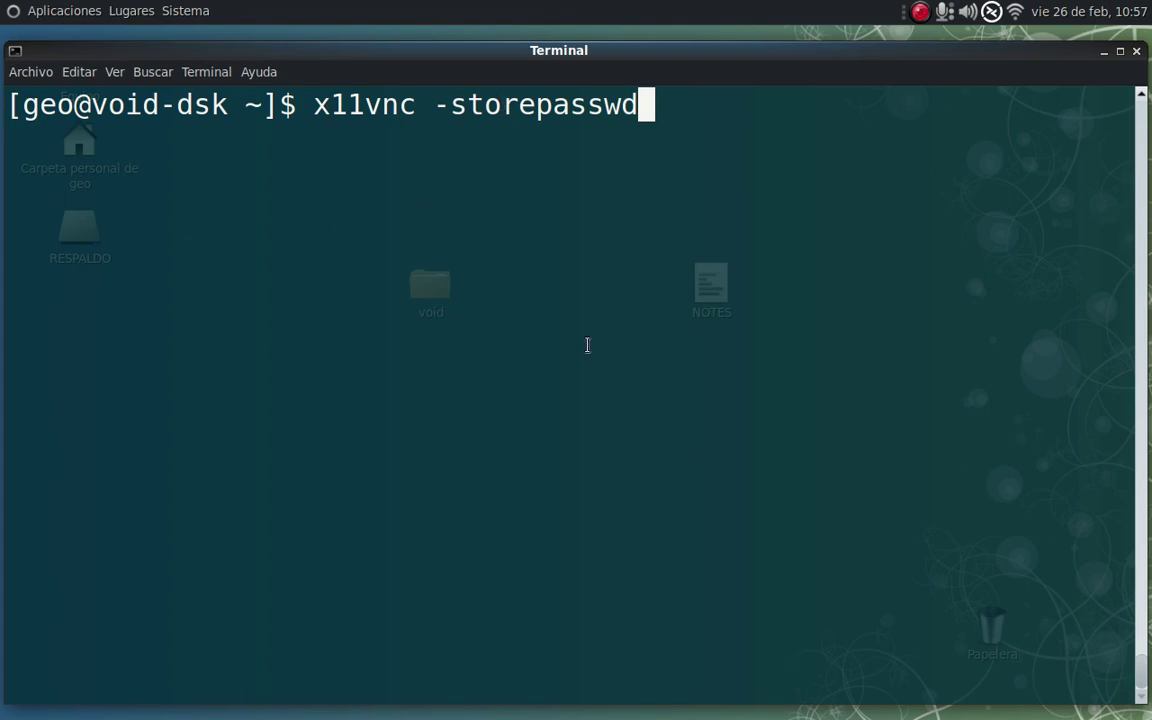
drag(433, 105, 640, 106)
scroll(640, 106, up, 1)
click(382, 274)
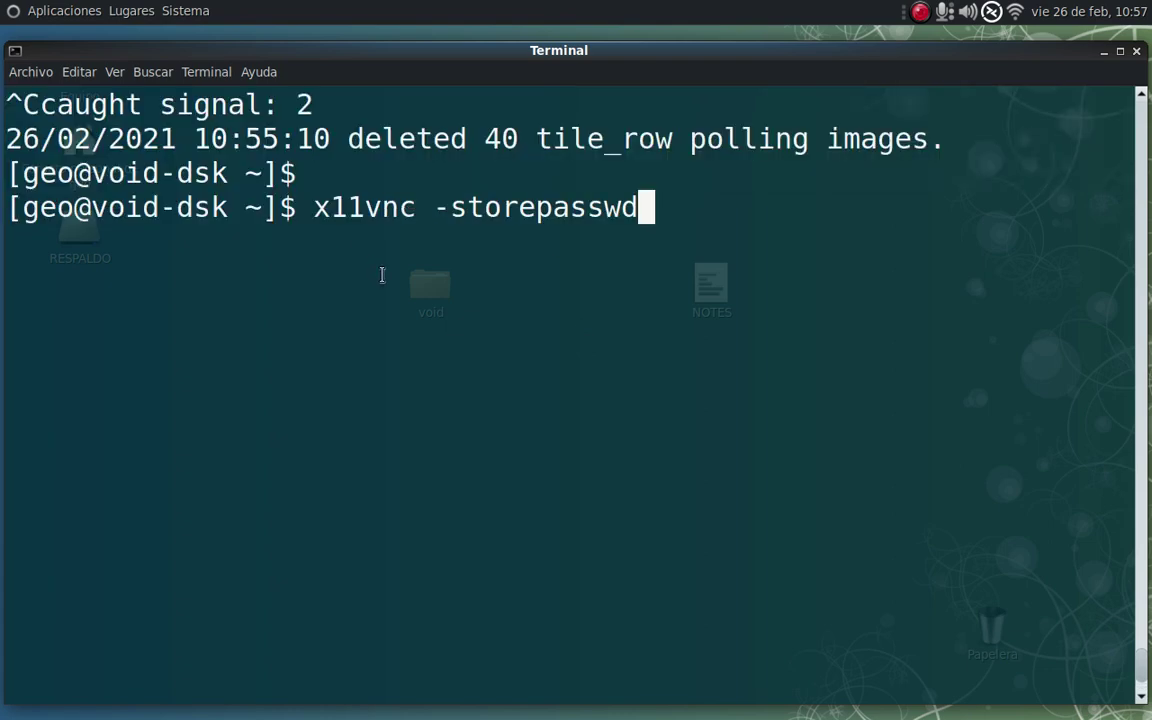
scroll(382, 274, down, 1)
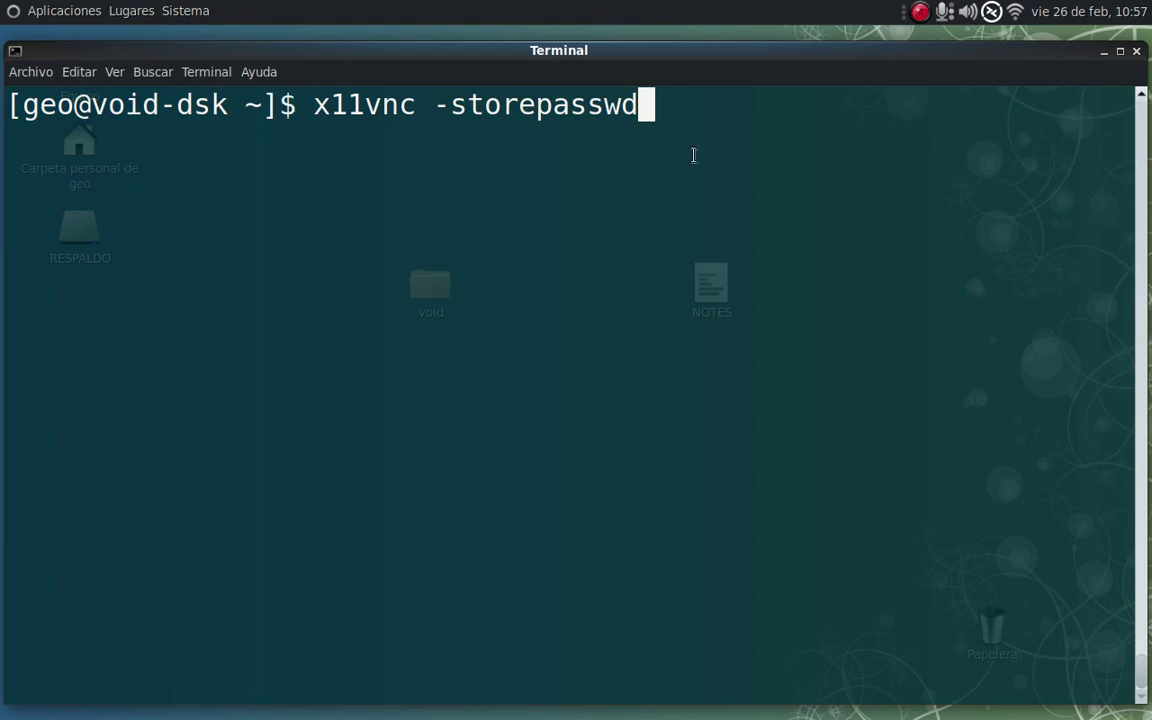
key(Return)
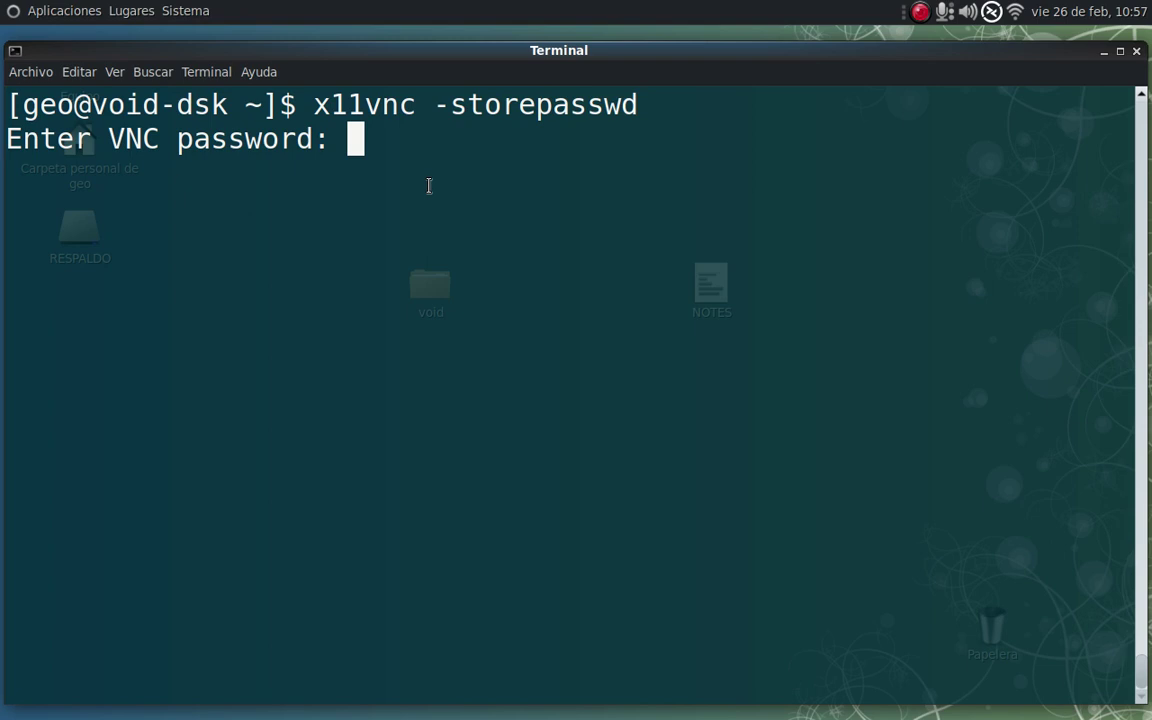
Enter and verify the VNC password, and answer y to write it to the .vnc/passwd file in the home folder.
key(Return)
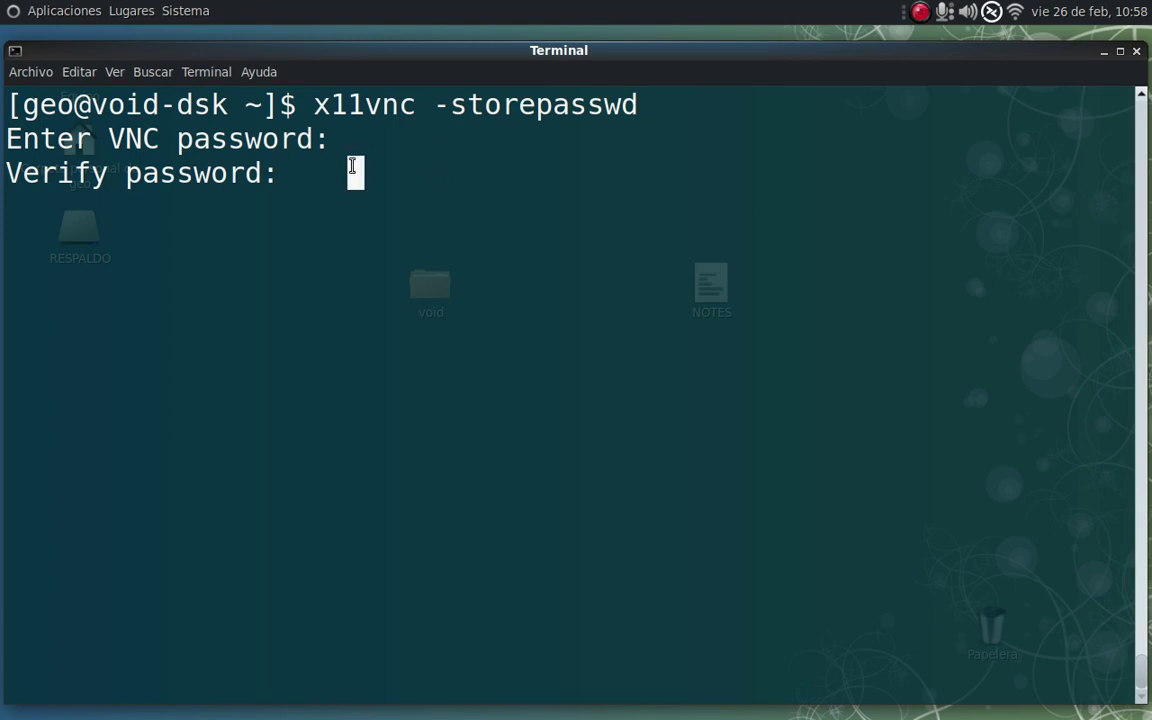
key(Return)
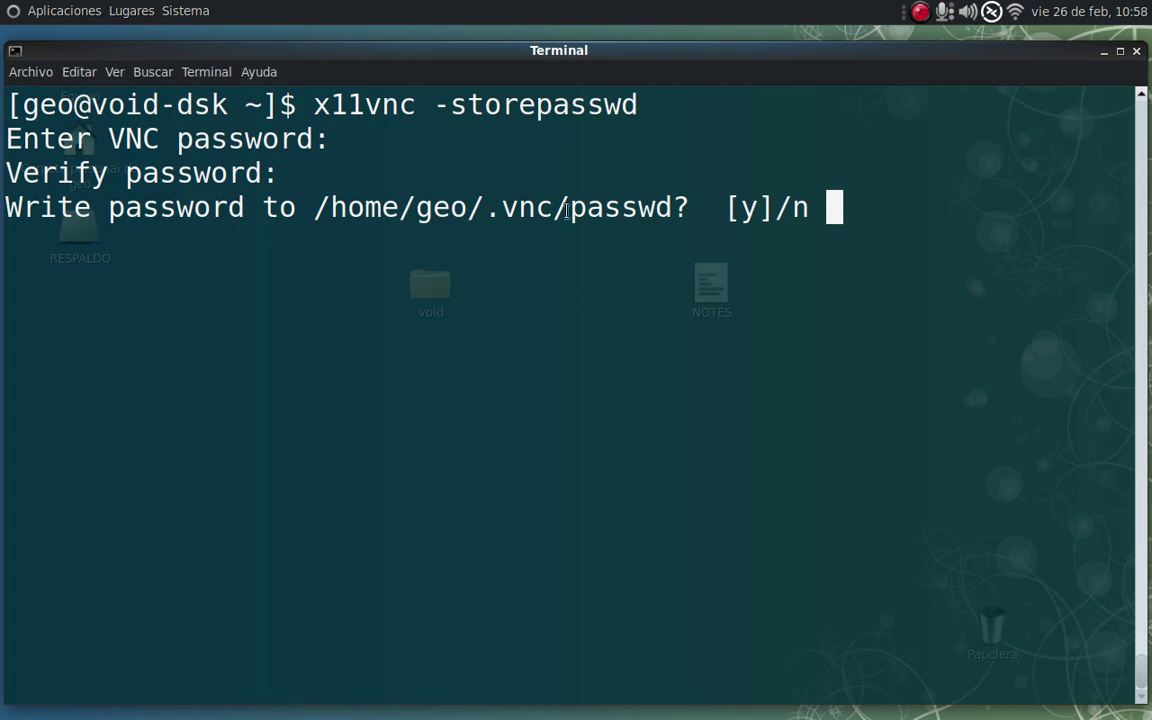
text(y)
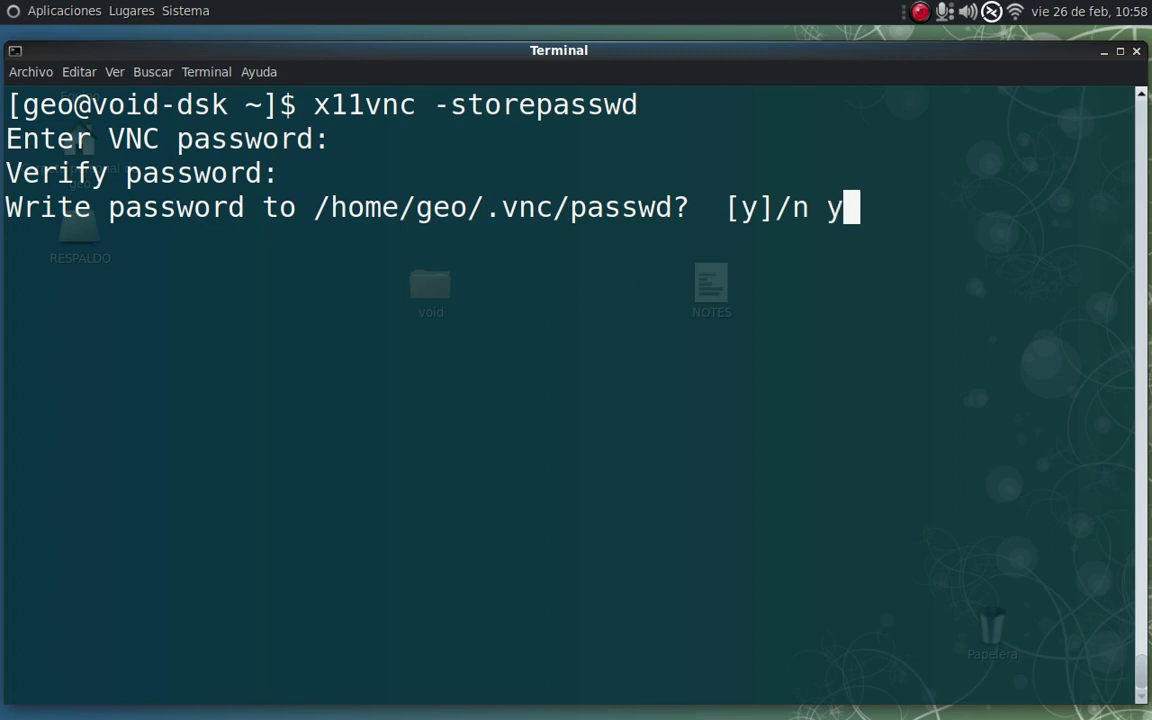
key(Return)
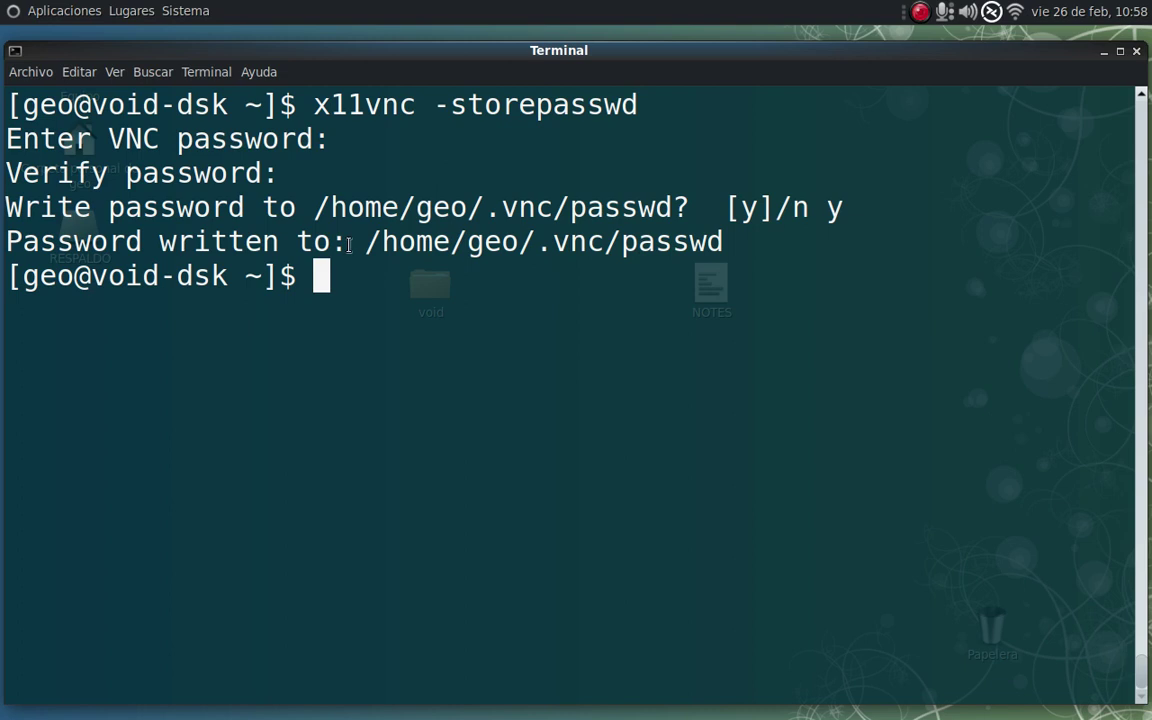
Copy the path of the written .vnc/passwd file and display its contents with cat to inspect the stored password's encoding.
drag(365, 244, 724, 242)
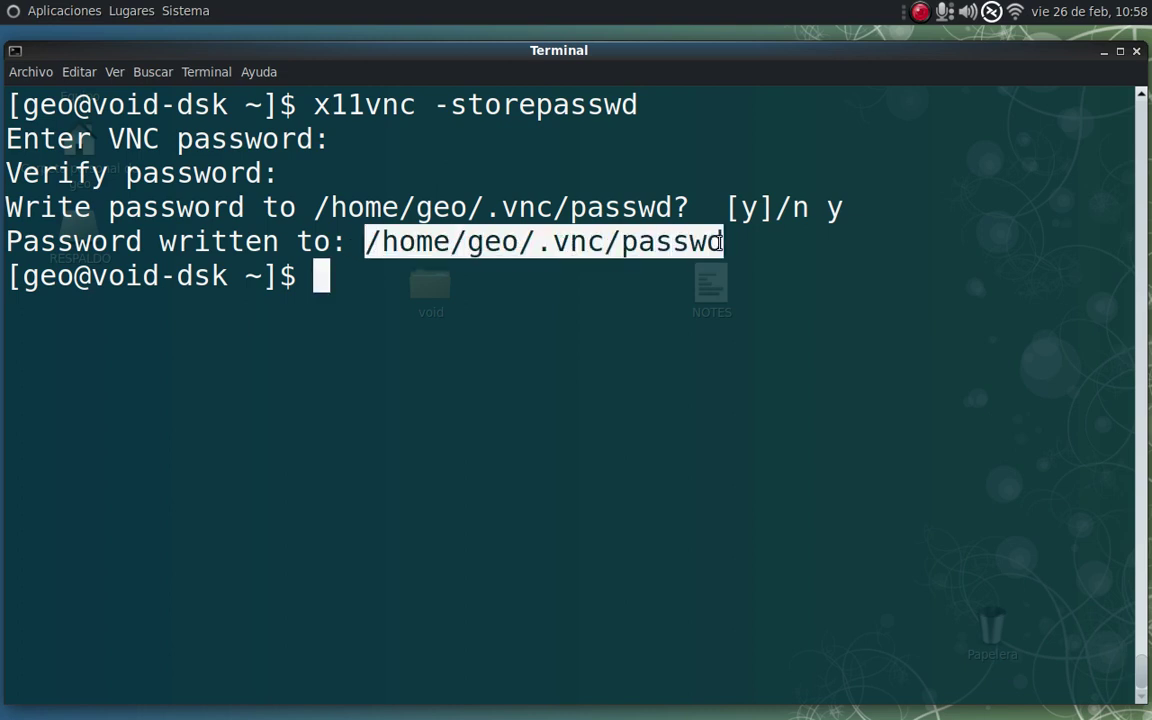
right_click(562, 237)
click(605, 329)
click(504, 301)
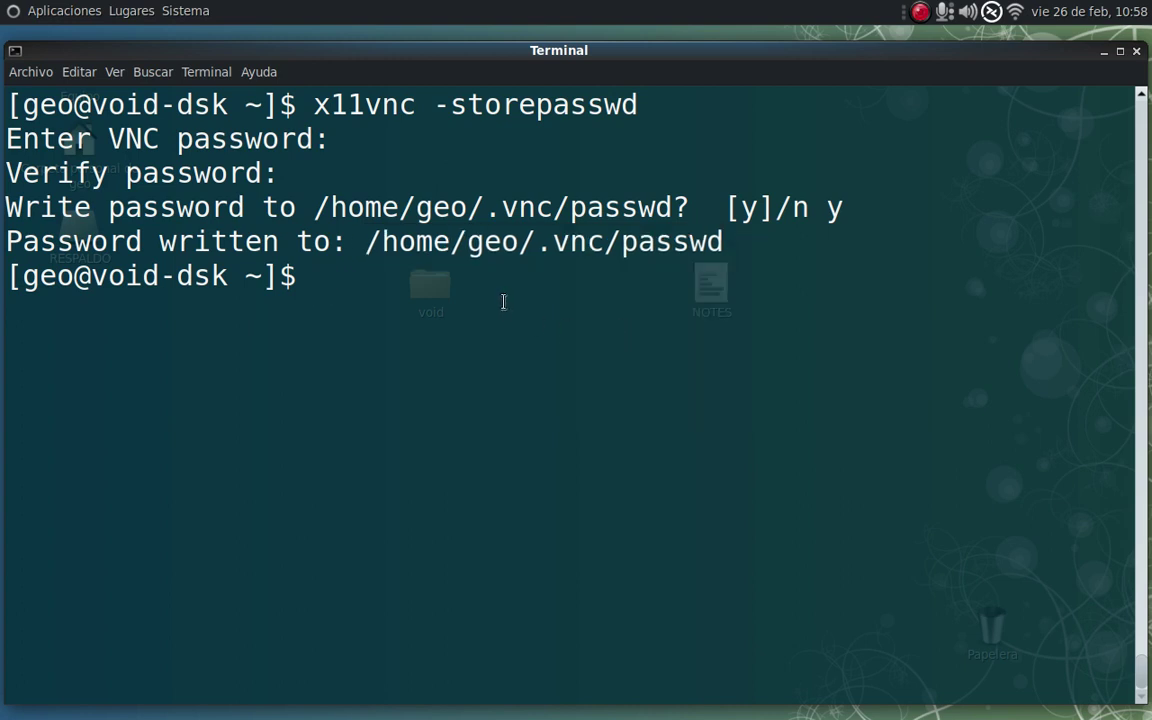
text(cat)
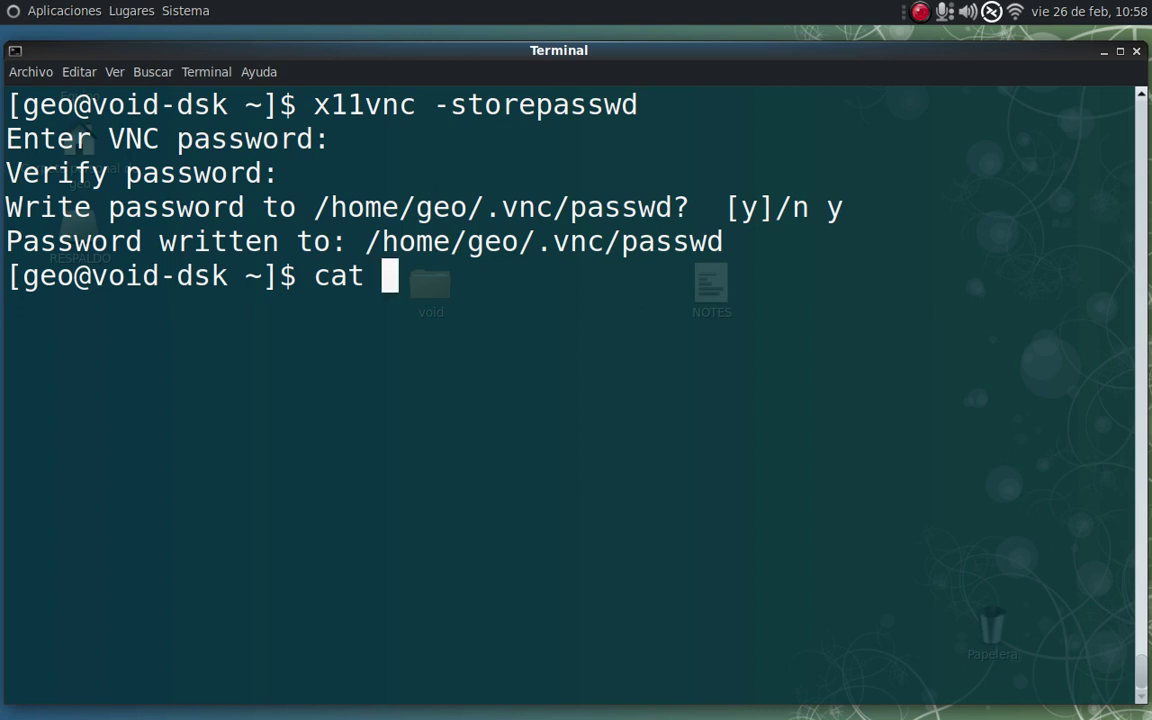
key(ctrl+shift+v)
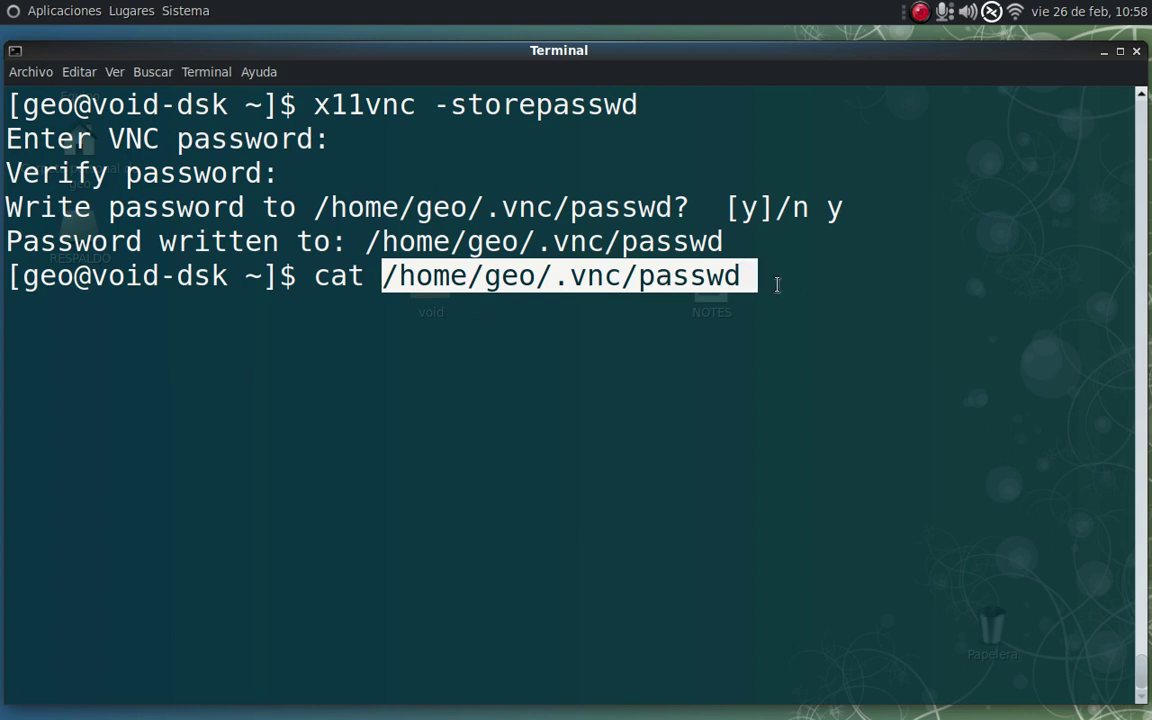
key(Return)
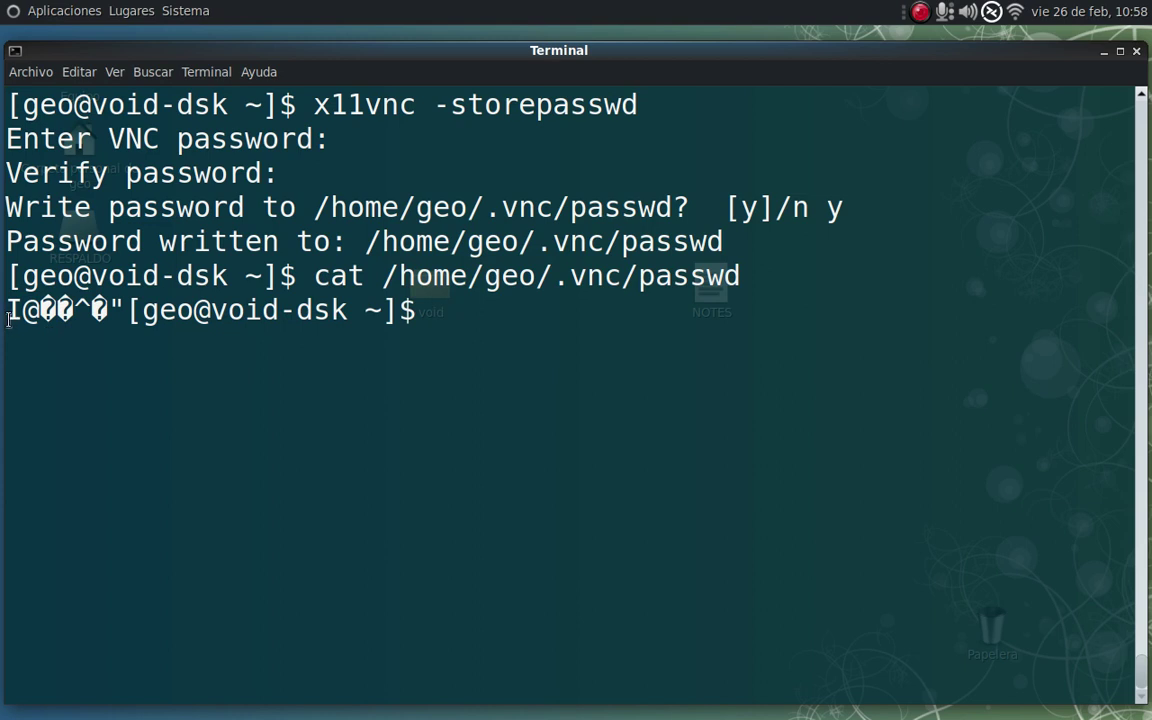
drag(8, 318, 121, 316)
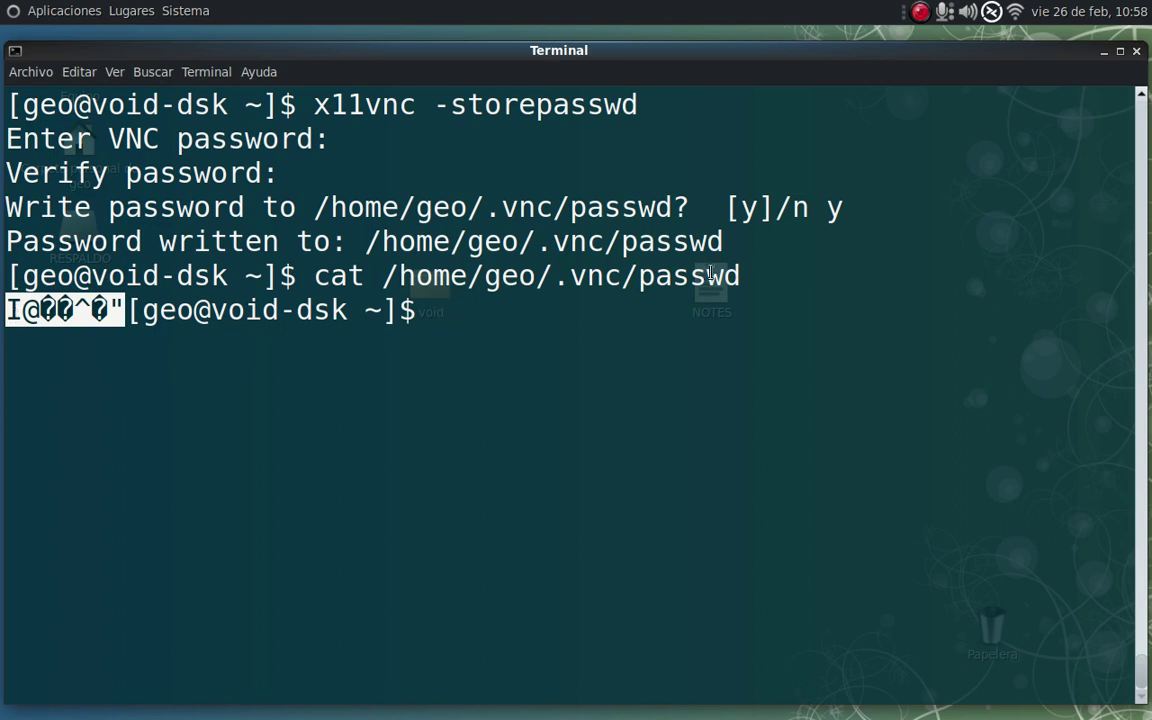
Highlight the encoded characters of the stored password in the output, clear the selection, and clear the terminal screen.
click(44, 303)
drag(113, 311, 12, 311)
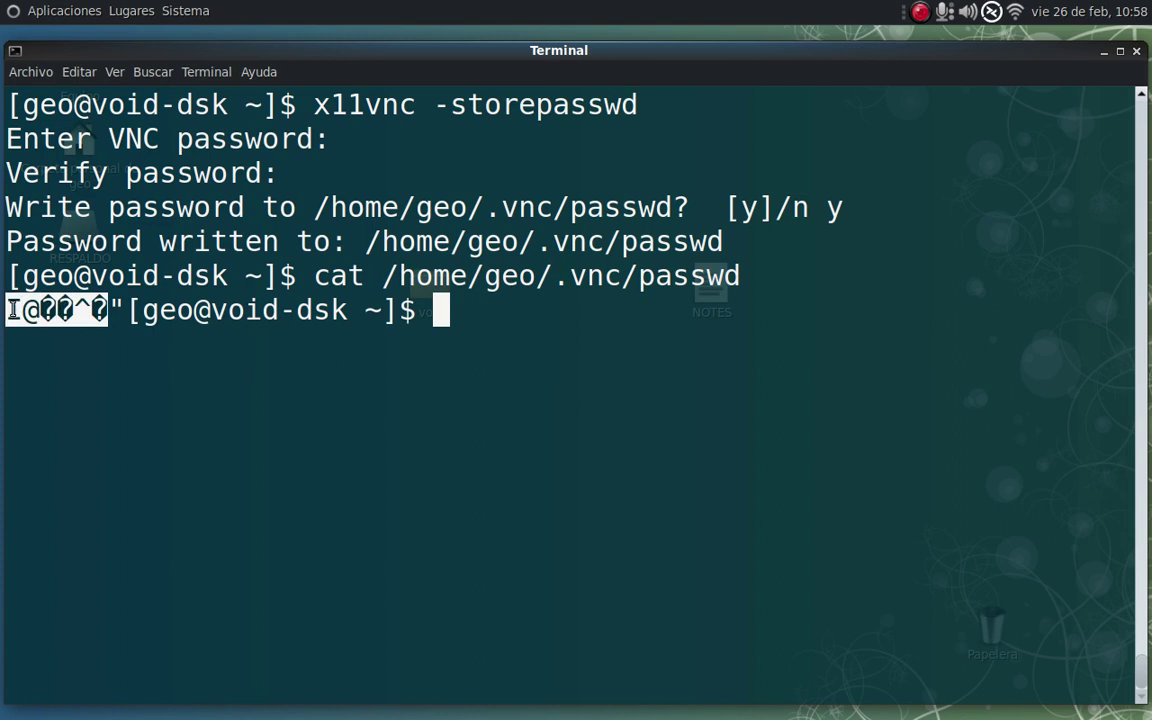
click(488, 337)
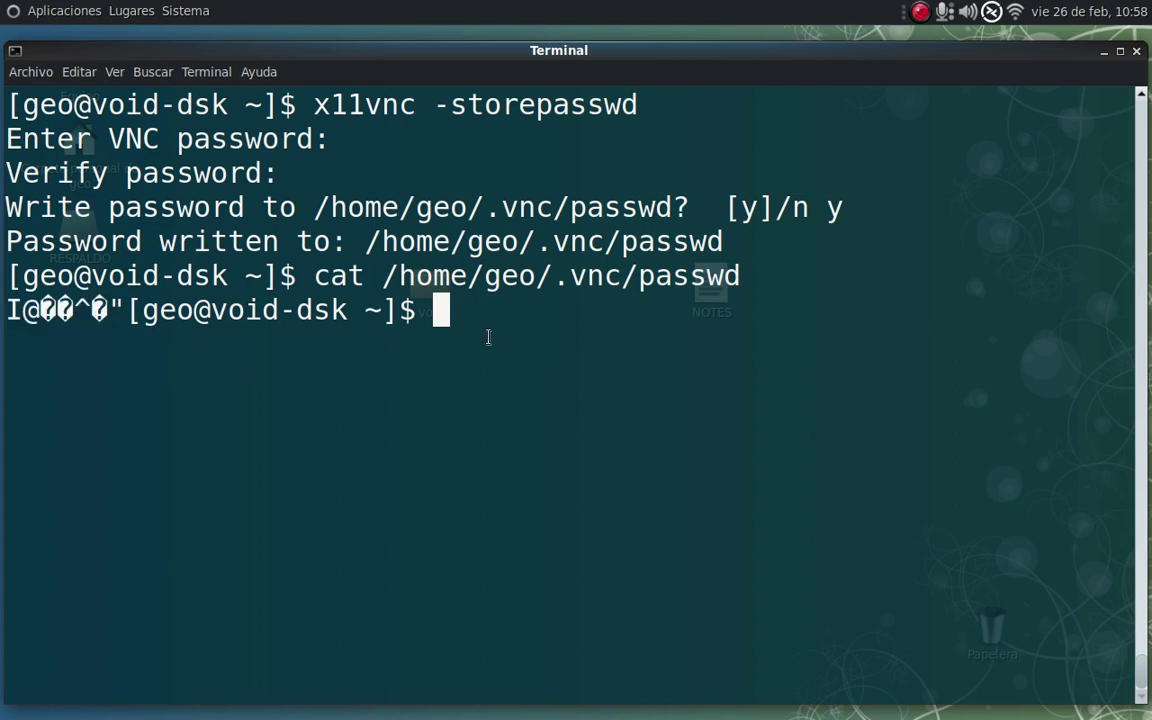
key(ctrl+l)
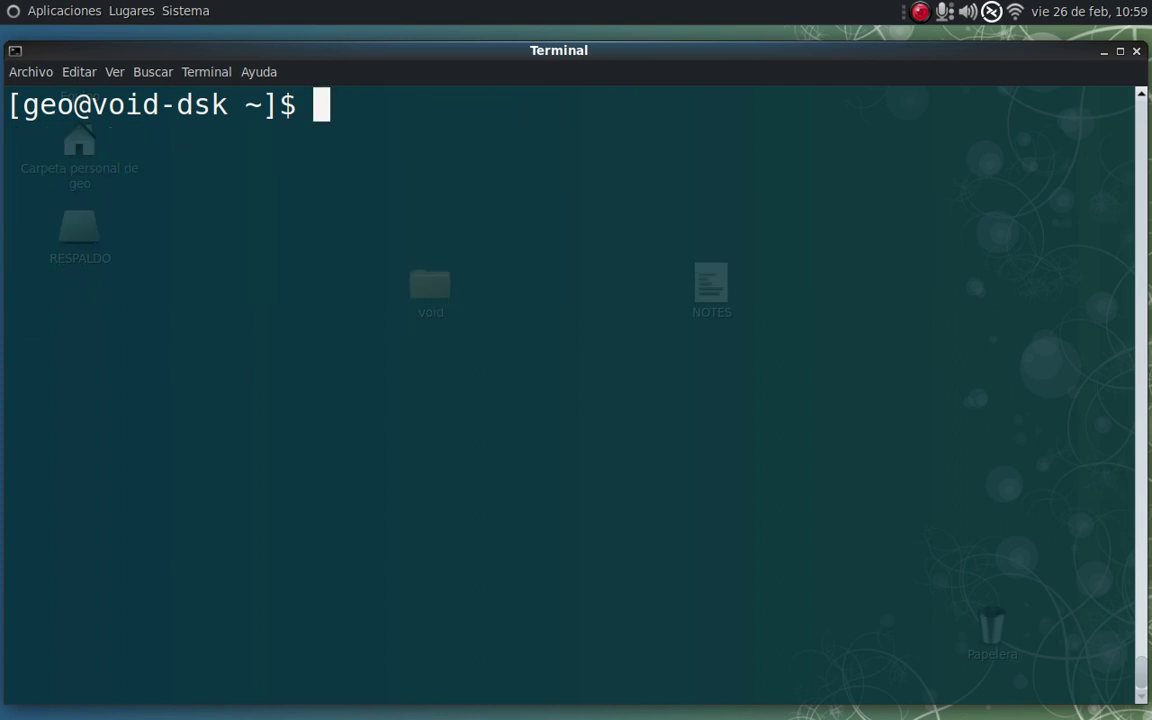
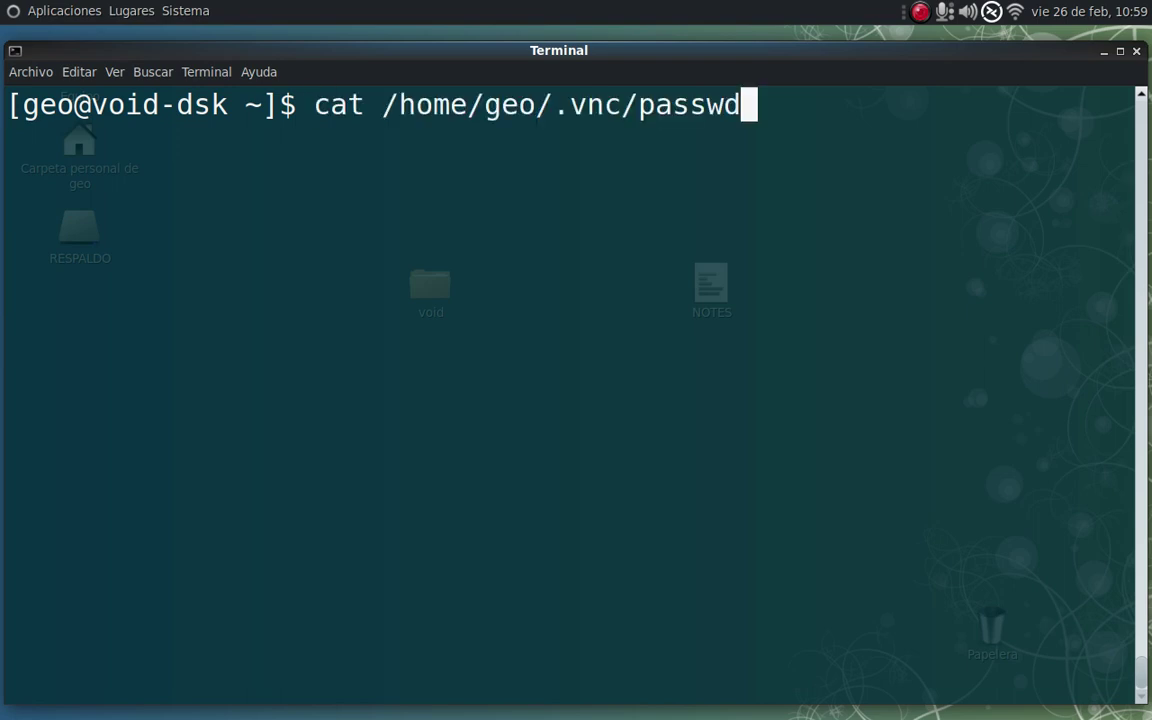
Recall the earlier command sudo x11vnc -safer -shared and insert the option -rfauth directly after x11vnc.
key(Up)
key(Up)
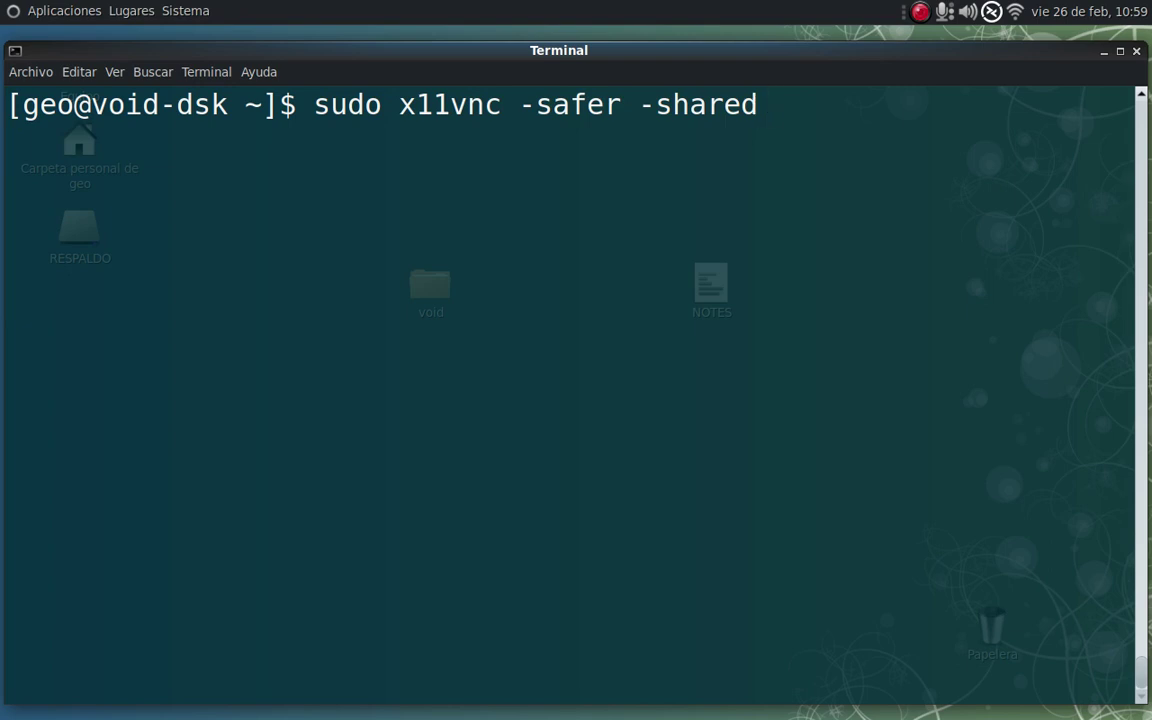
key(Left)
key(Left)
key(Left)
key(Left)
key(Left)
key(Left)
key(Left)
key(Left)
key(Left)
key(Left)
key(Left)
key(Left)
key(Left)
key(Left)
key(Left)
key(Left)
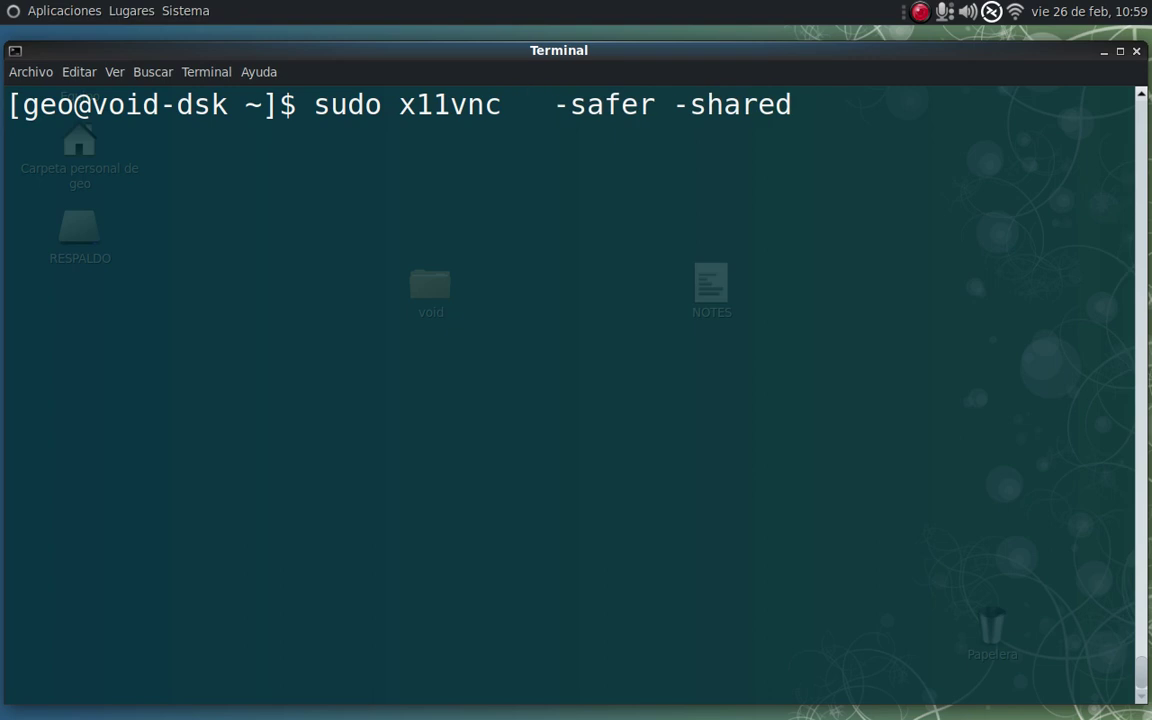
text(-rf)
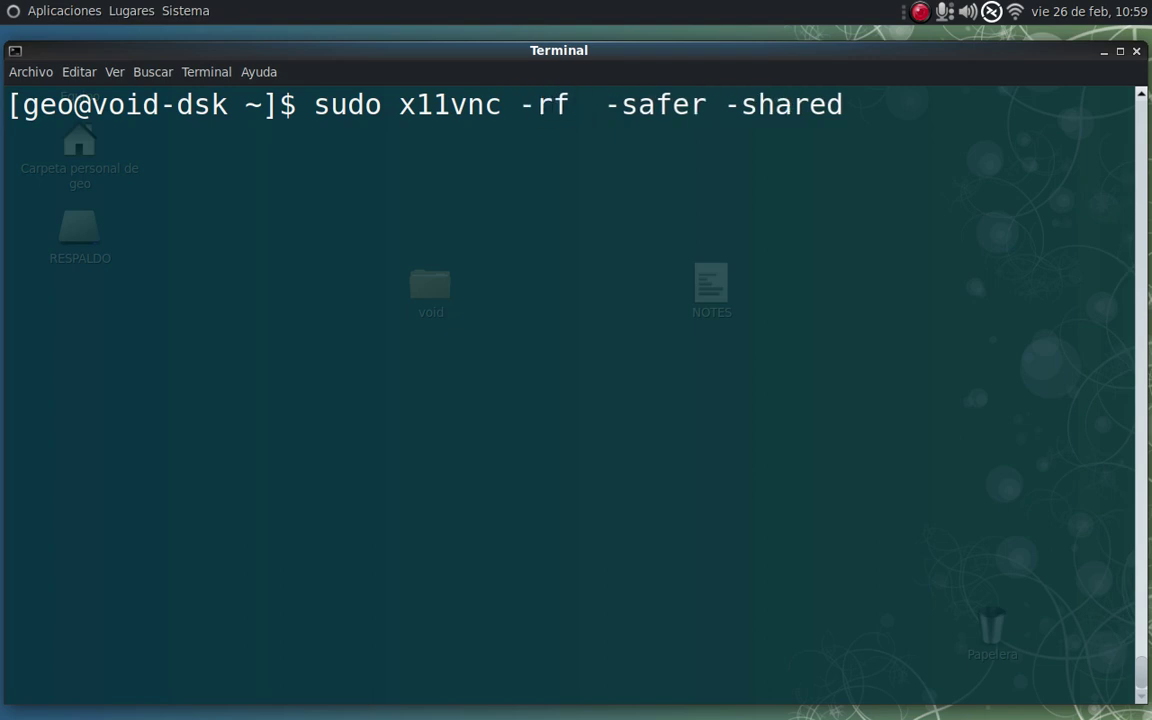
text(a)
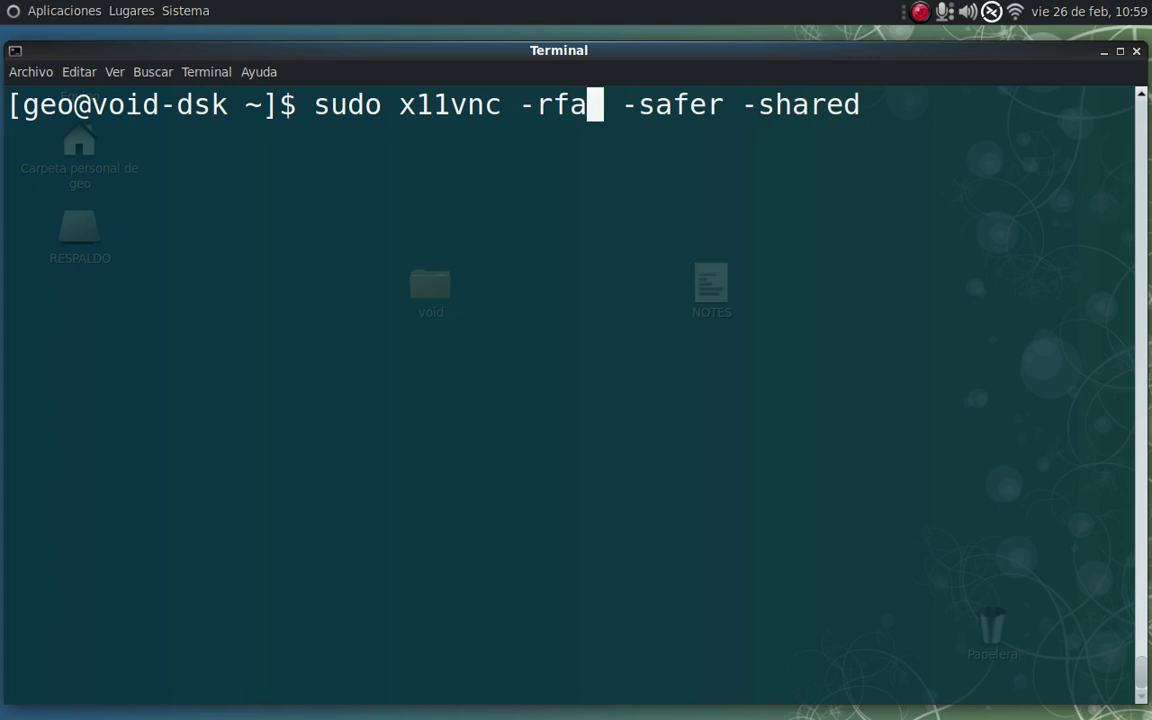
text(uth)
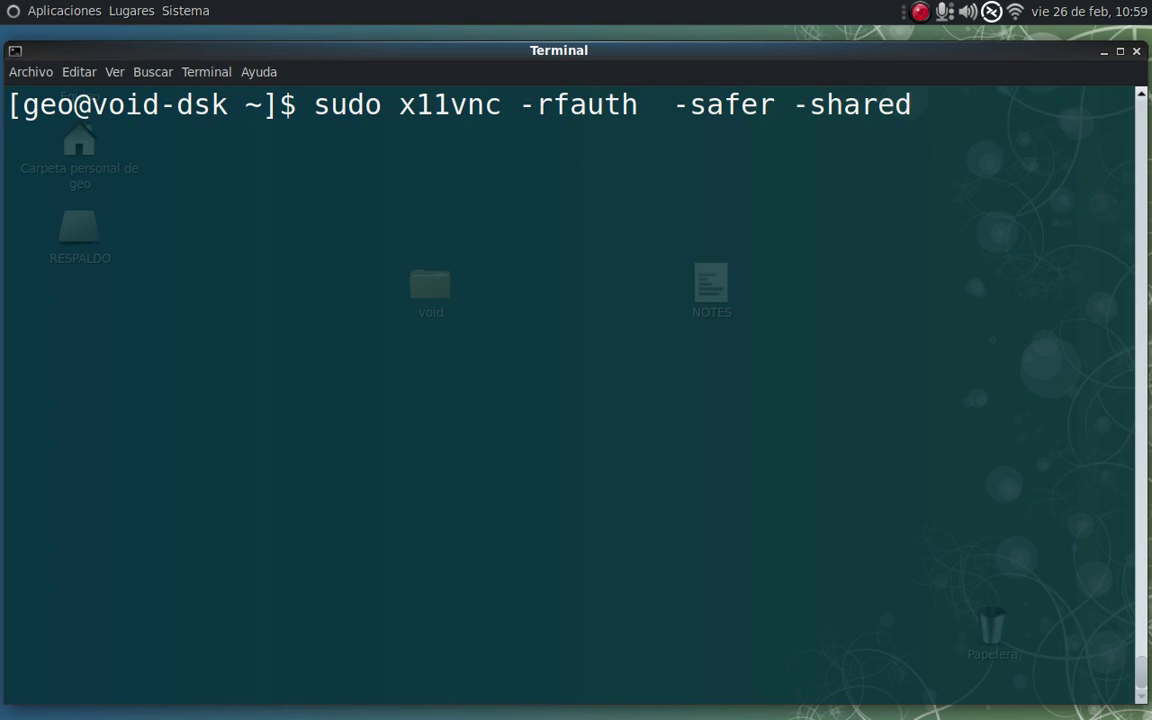
Check the password argument's spelling in the NOTES file and correct the option in the terminal command to -rfbauth.
click(473, 696)
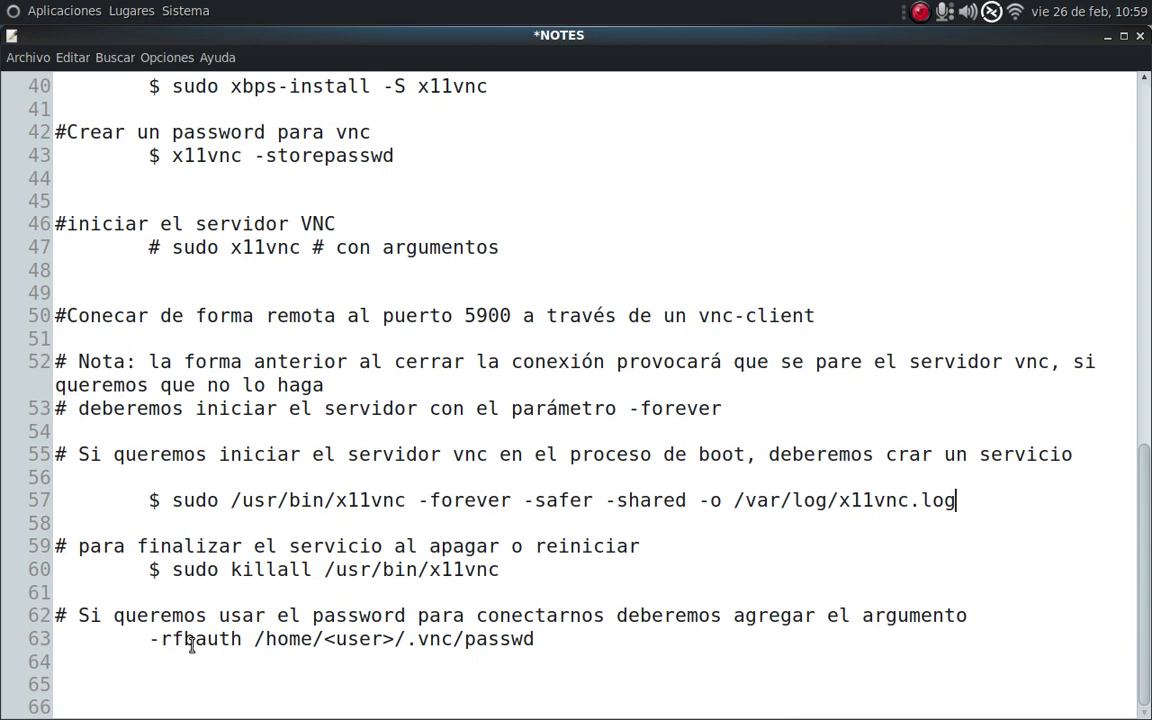
drag(191, 643, 240, 641)
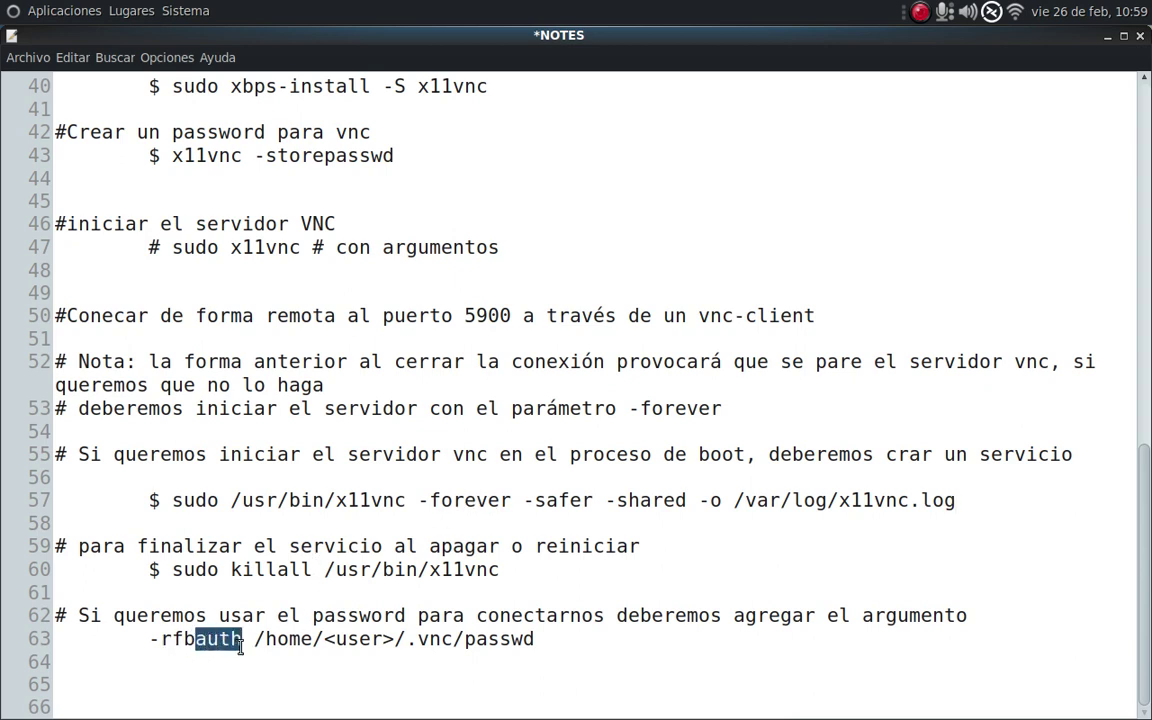
click(1107, 38)
key(Left)
key(Left)
key(Left)
key(Left)
key(Left)
key(Left)
key(Right)
key(Right)
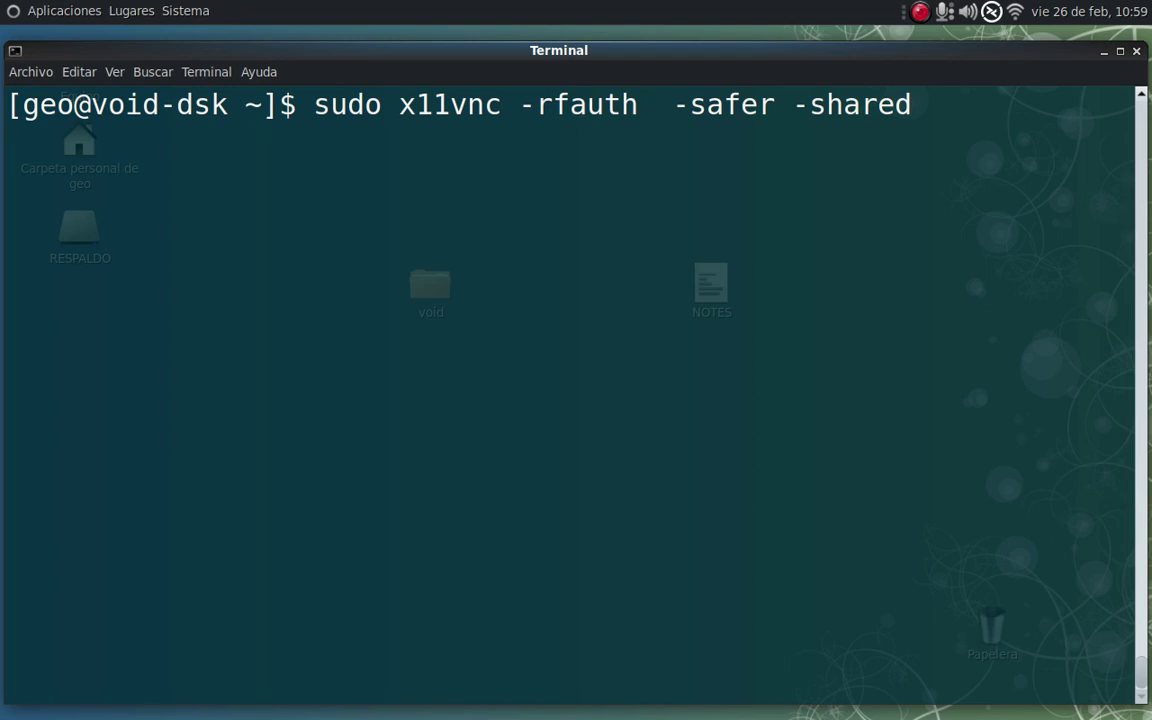
text(b)
key(Right)
key(Right)
key(Right)
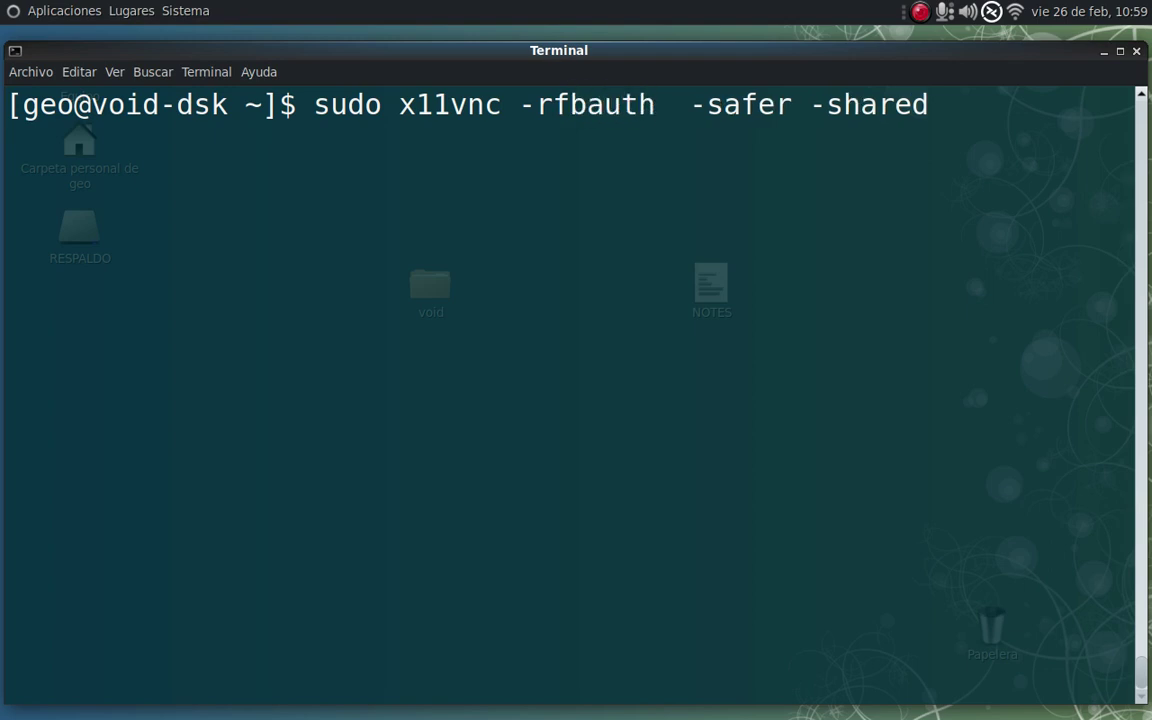
Paste the copied path of the home folder's .vnc/passwd file into the command directly after -rfbauth.
key(Left)
key(Left)
key(Left)
key(Left)
key(Left)
key(Left)
key(Left)
key(Right)
key(Right)
key(Right)
key(Right)
key(Right)
key(Right)
key(Right)
key(Left)
key(Left)
key(Left)
key(Left)
key(Left)
key(Left)
key(Left)
key(Left)
key(Left)
key(Right)
key(Right)
key(Right)
key(Right)
key(Right)
key(Right)
key(Right)
key(Right)
key(Right)
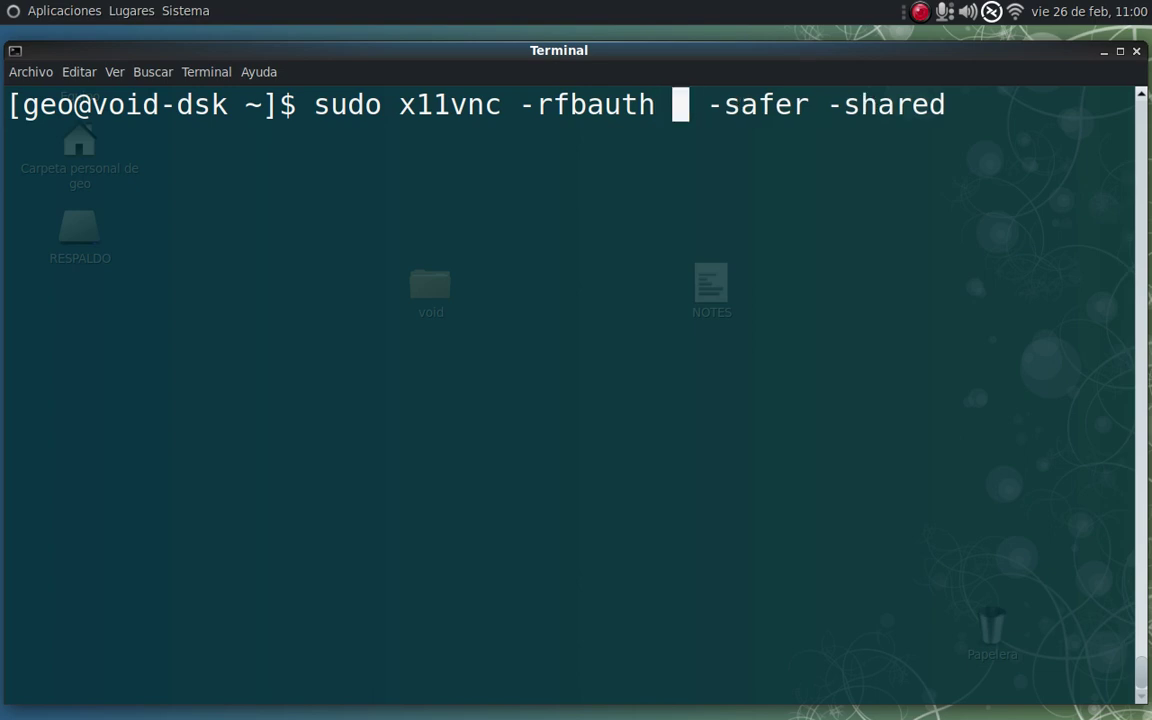
key(ctrl+shift+v)
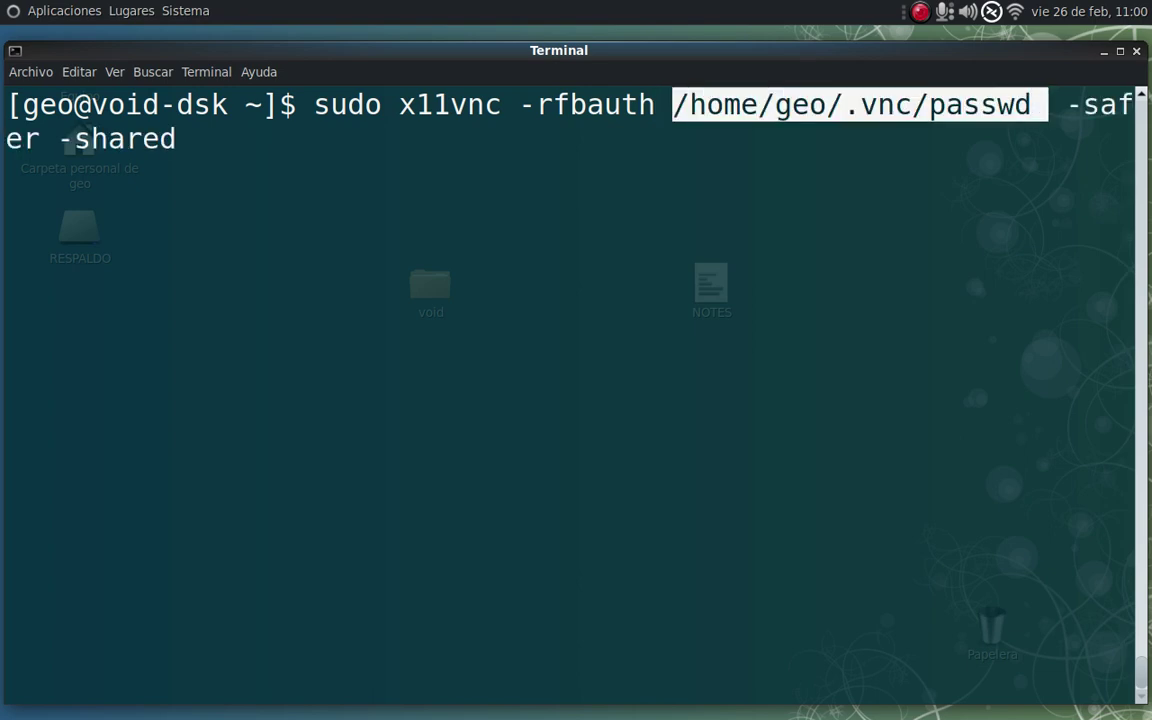
Review the -rfbauth option and the password file path in the assembled sudo x11vnc command.
key(Left)
key(Left)
key(Left)
key(Left)
key(Left)
key(Left)
key(Left)
key(Left)
key(Left)
key(Left)
key(Left)
key(Left)
key(Left)
key(Left)
key(Left)
key(Left)
key(Left)
key(Left)
key(Left)
key(Left)
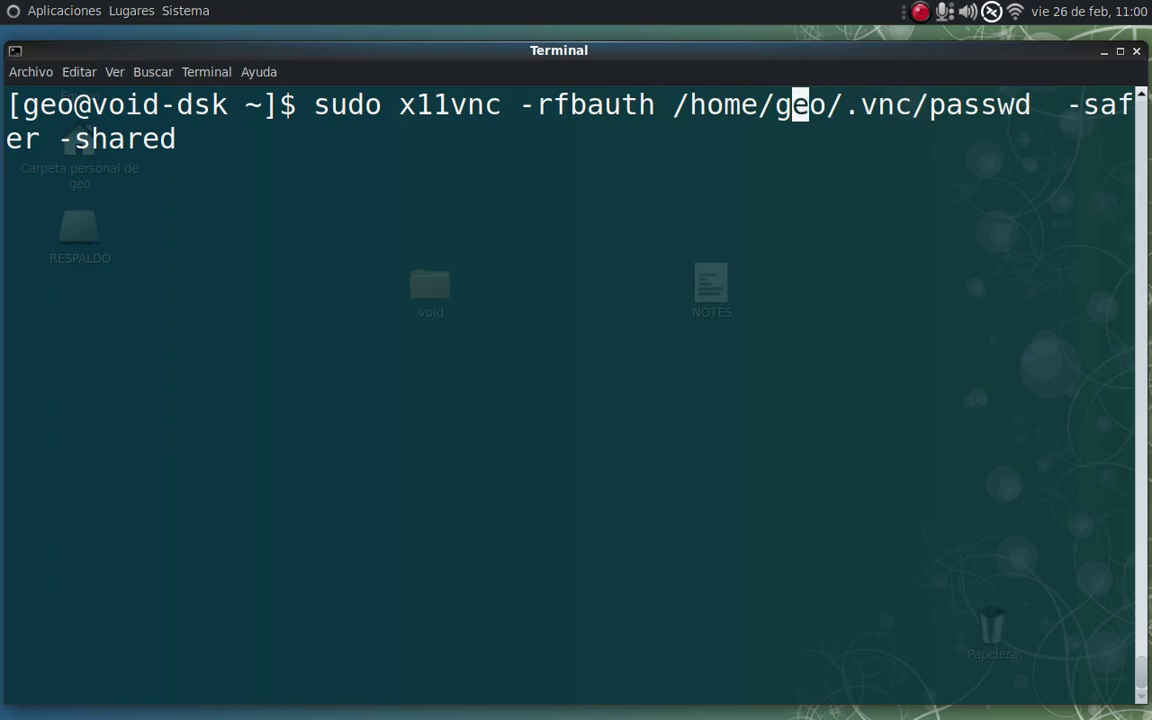
key(Left)
key(Right)
key(Right)
key(Left)
key(Left)
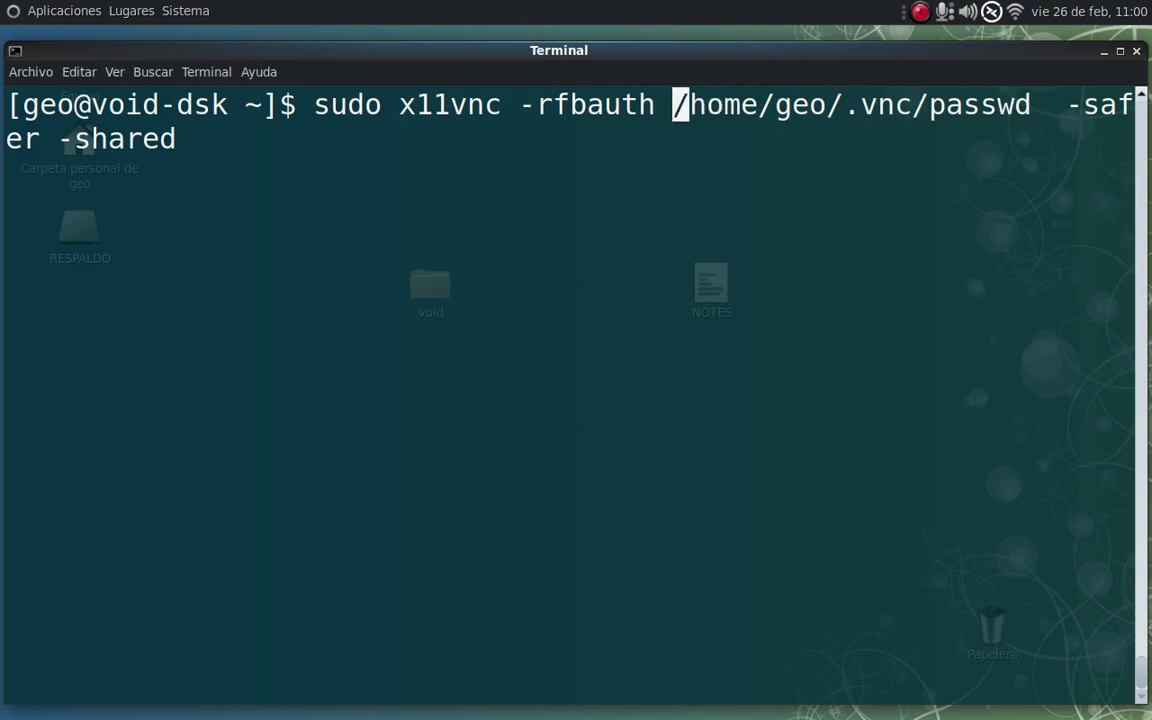
key(Left)
key(Right)
key(Left)
key(Left)
key(Left)
key(Left)
key(Left)
key(Left)
key(Left)
key(Left)
key(Left)
key(Left)
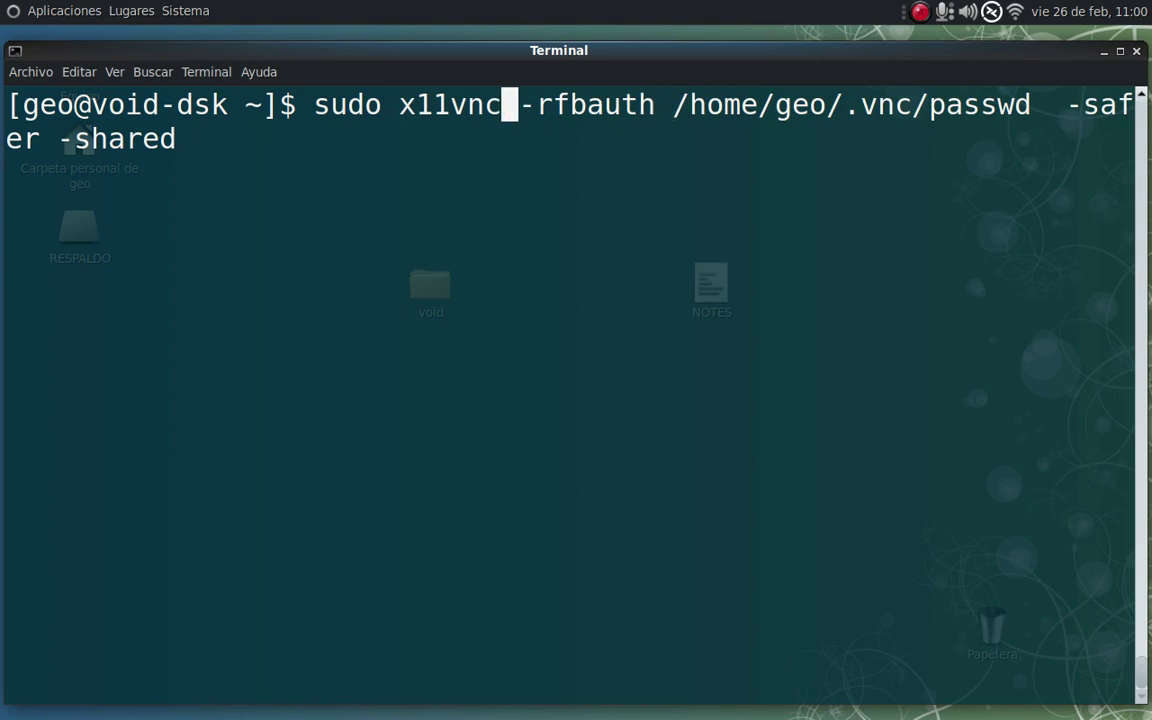
key(Left)
key(Left)
key(Left)
key(Left)
key(Left)
key(Left)
key(Left)
key(Right)
key(Right)
key(Right)
key(Right)
key(Right)
key(Right)
key(Right)
key(Right)
key(Right)
key(Right)
key(Right)
key(Right)
key(Right)
key(Left)
key(Left)
key(Left)
key(Left)
key(Right)
key(Right)
key(Right)
key(Right)
key(Right)
key(Right)
key(Right)
key(Right)
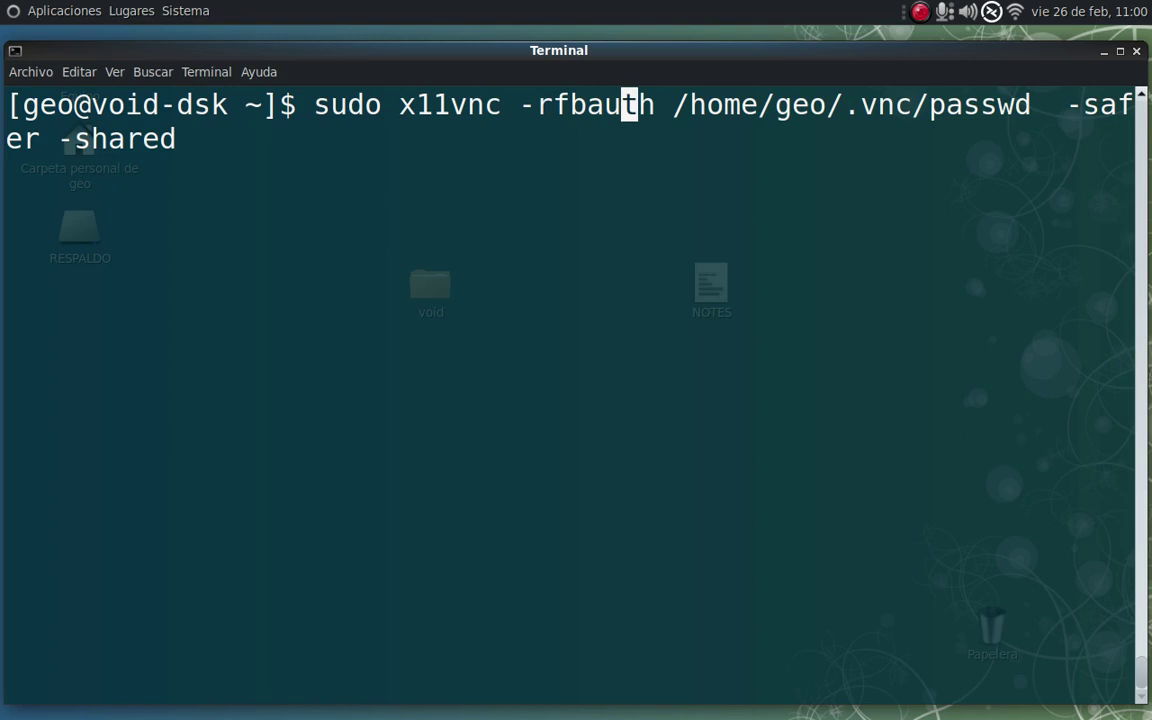
key(Right)
key(Right)
key(Right)
key(Right)
key(Right)
key(Right)
key(Right)
key(Right)
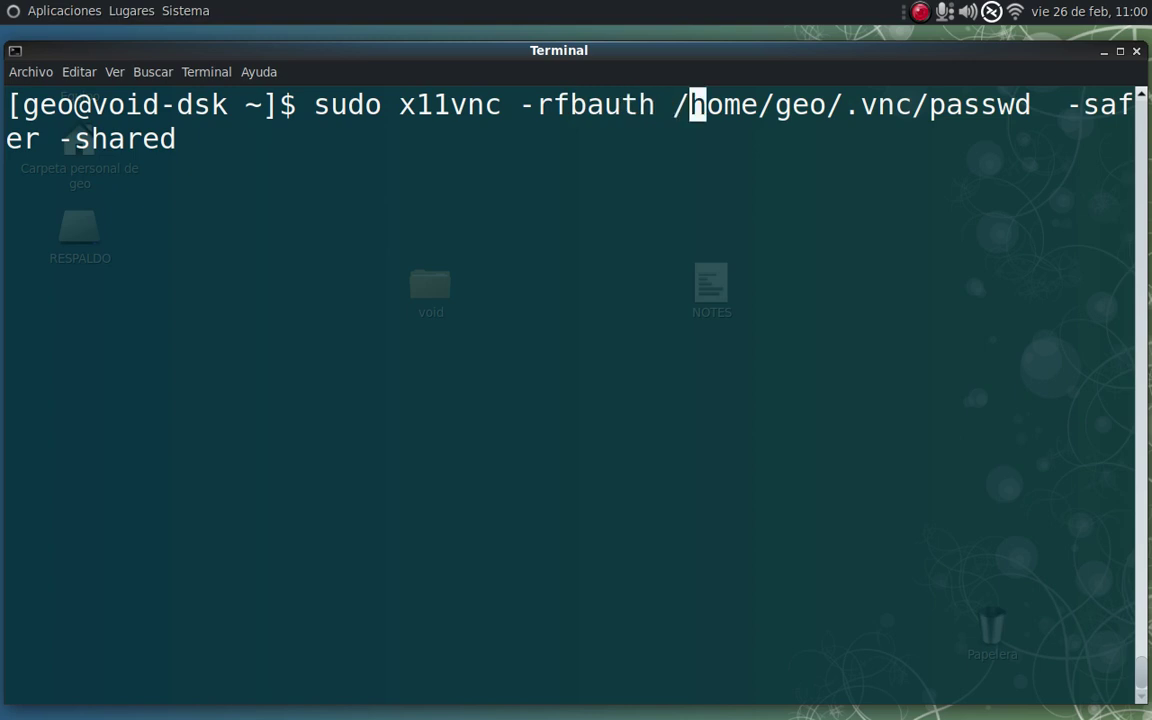
key(Right)
key(Right)
key(Right)
key(Right)
key(Right)
key(Right)
key(Right)
key(Right)
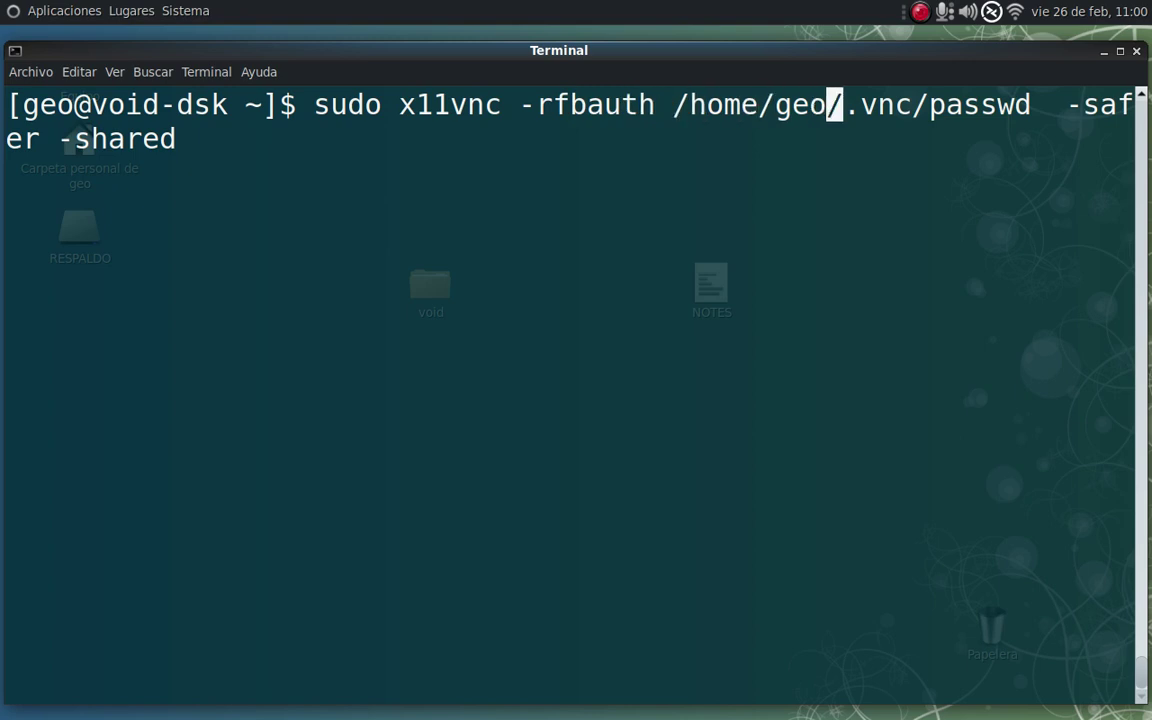
key(Right)
key(Right)
key(Right)
key(Right)
key(Right)
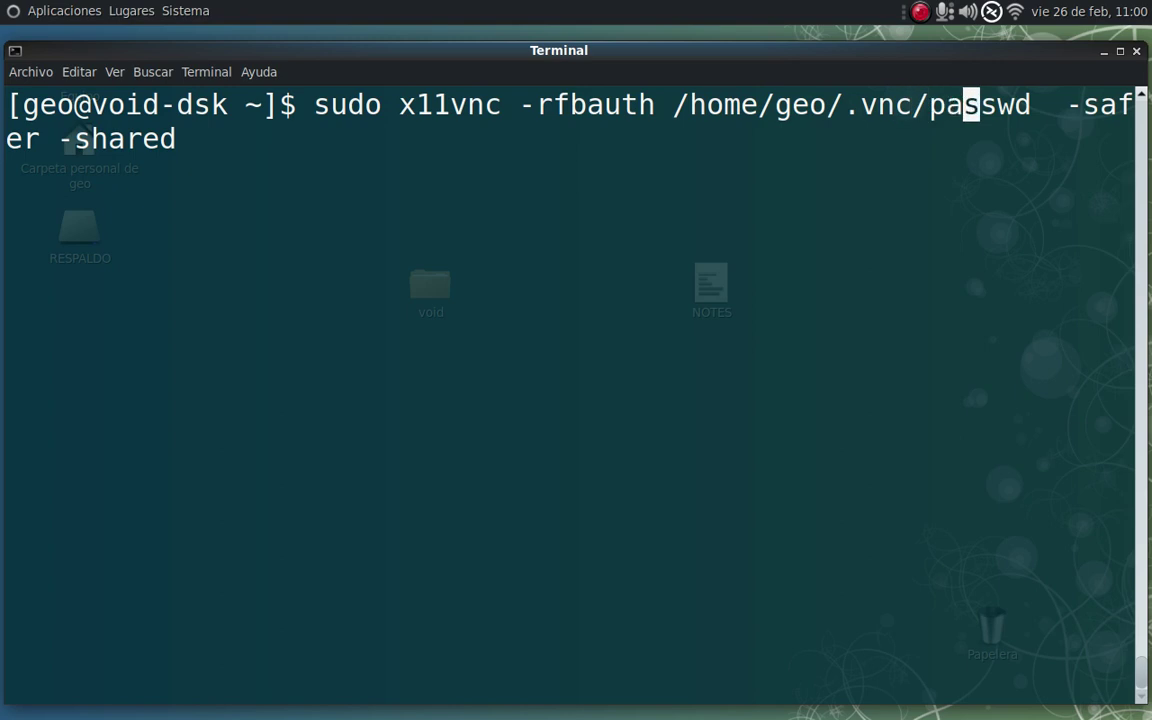
key(Left)
key(Left)
key(Left)
key(Left)
key(Left)
key(Left)
key(Left)
key(Left)
key(Left)
key(Left)
key(Left)
key(Left)
key(Left)
key(Left)
key(Left)
key(Left)
key(Left)
key(Left)
key(Left)
key(Left)
key(Right)
key(Right)
key(Right)
key(Right)
key(Right)
key(Right)
key(Right)
key(Right)
key(Right)
key(Right)
key(Right)
key(Right)
key(Right)
key(Right)
key(Right)
key(Right)
key(Right)
key(Right)
key(Right)
key(Right)
Run the x11vnc command with the account password for sudo and highlight the VNC desktop and port lines in its output.
key(Return)
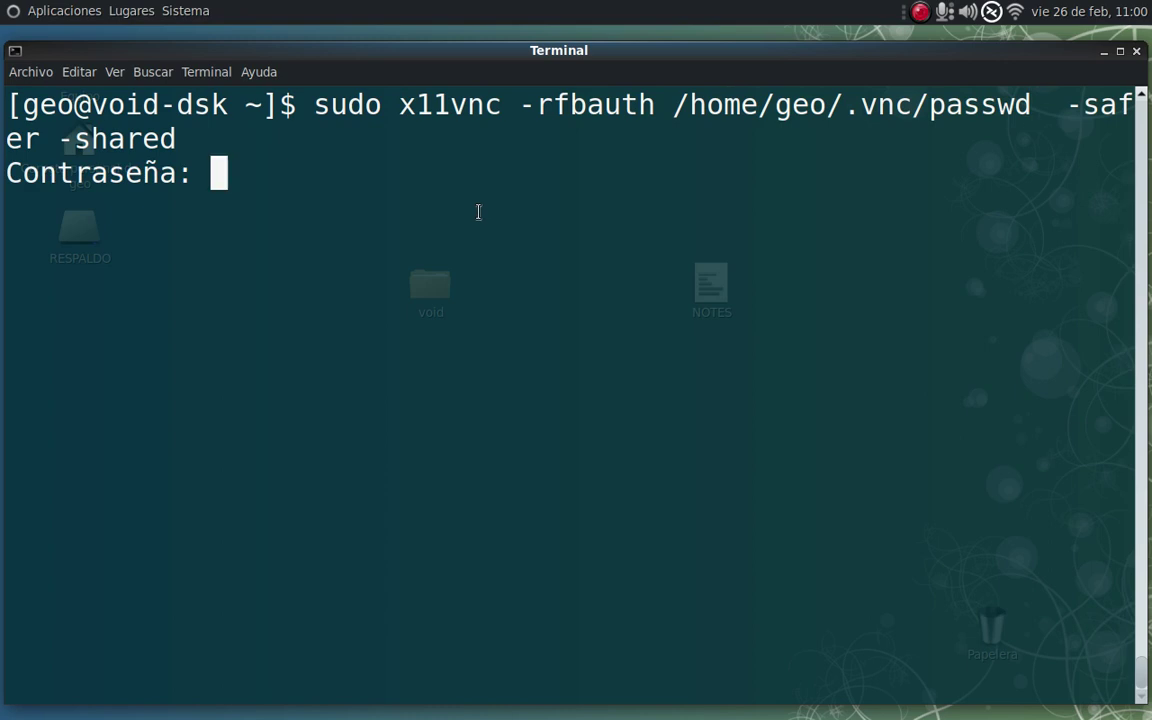
key(Return)
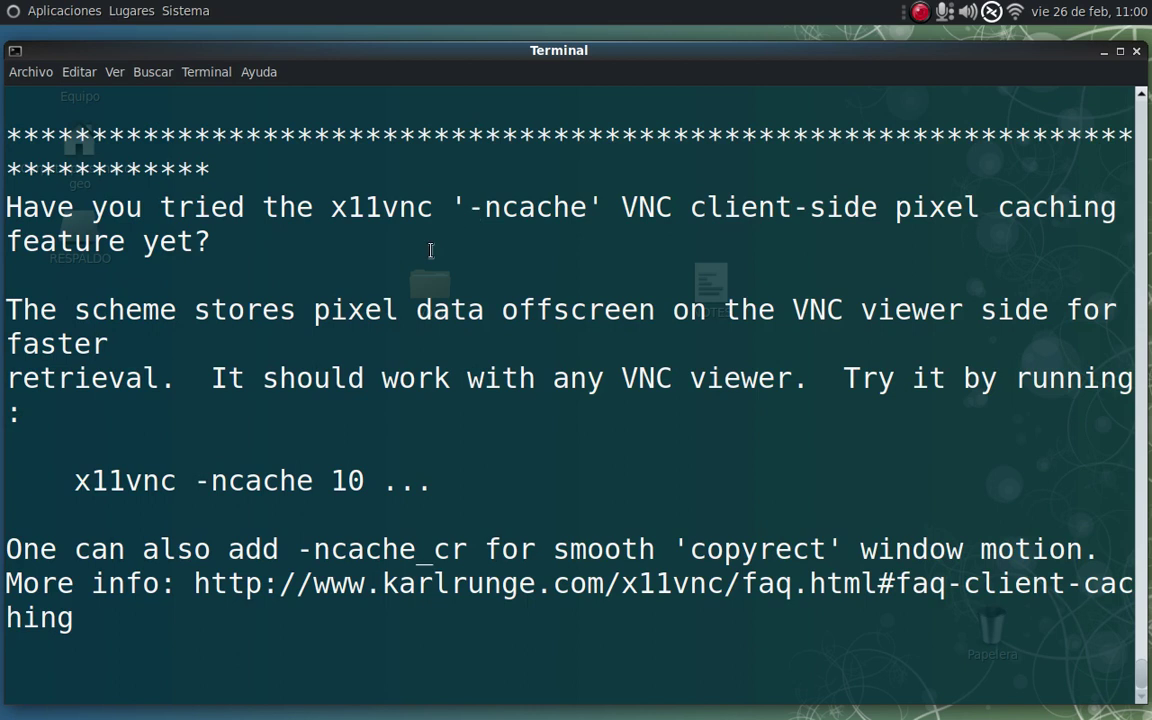
scroll(300, 360, up, 3)
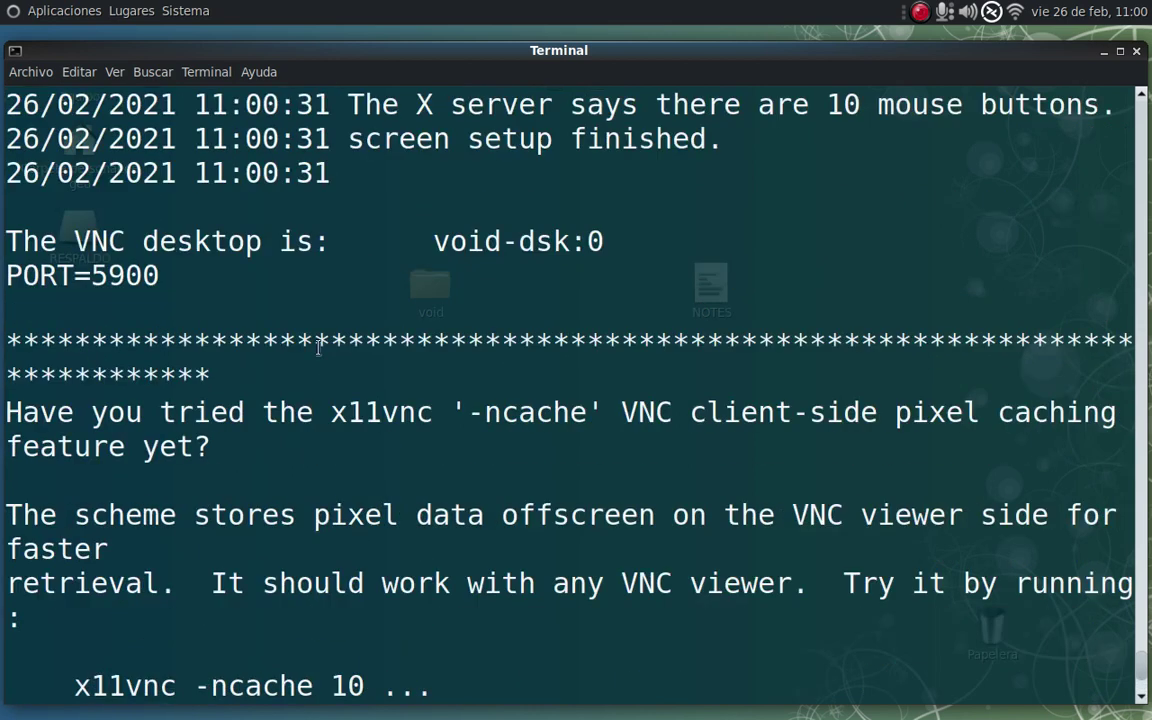
scroll(358, 273, up, 2)
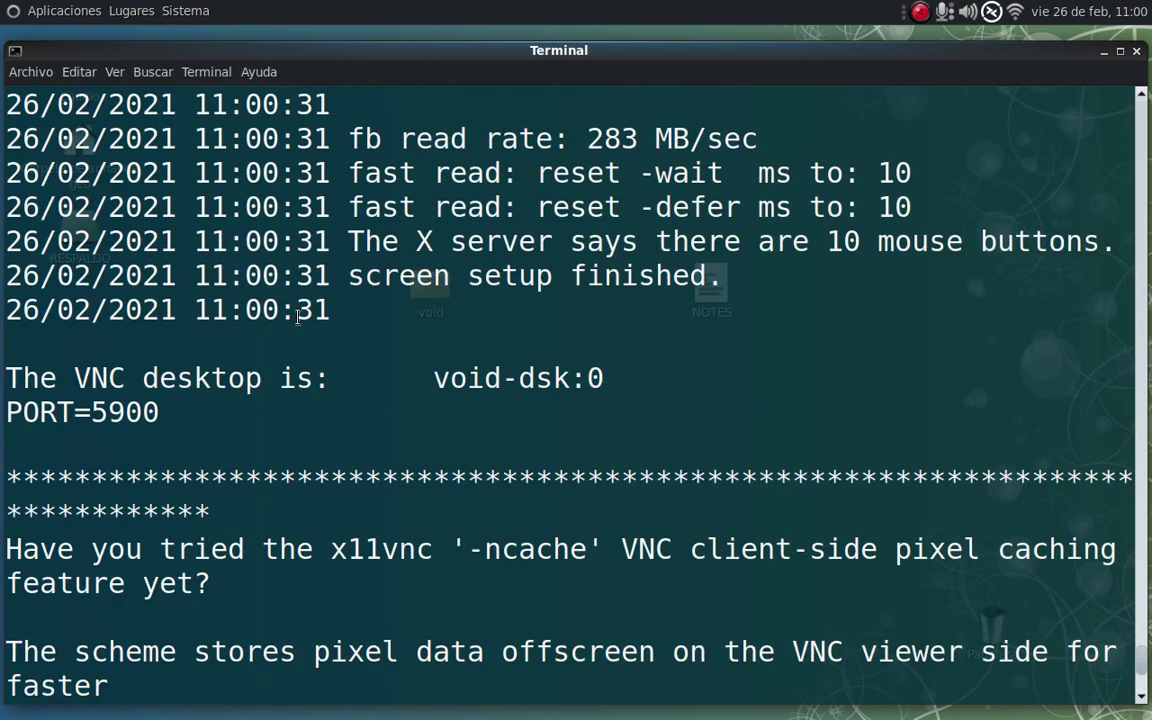
scroll(297, 316, down, 1)
drag(10, 311, 568, 309)
click(509, 296)
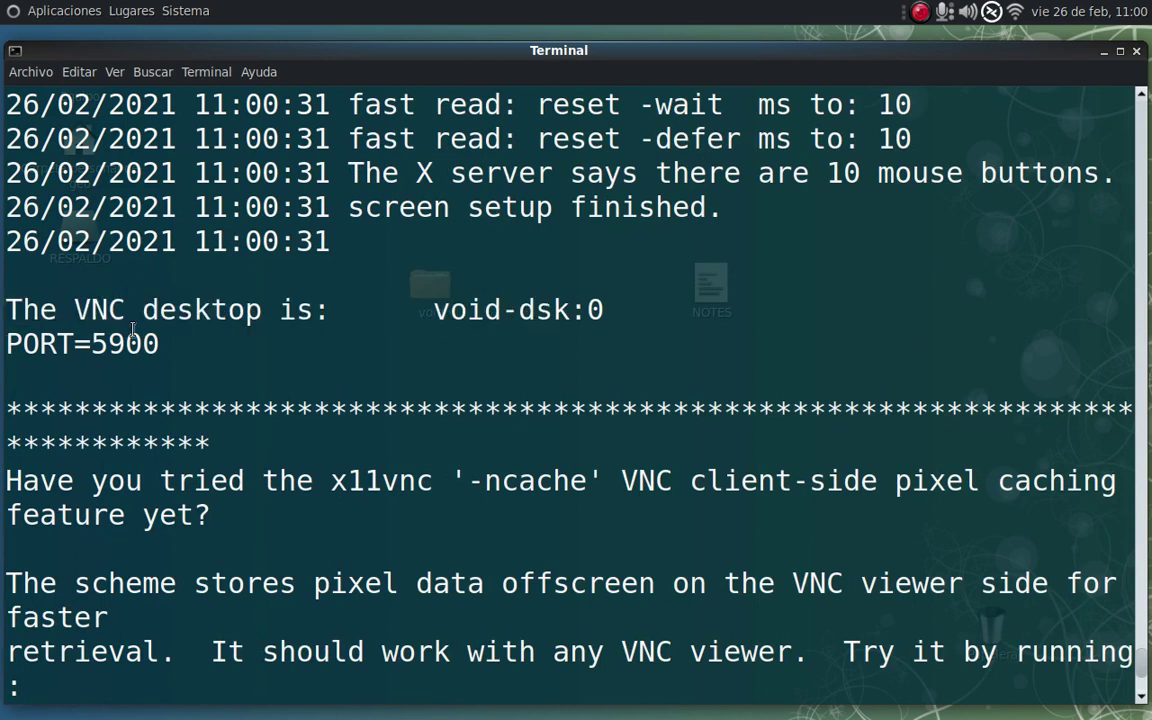
double_click(102, 311)
drag(158, 344, 86, 358)
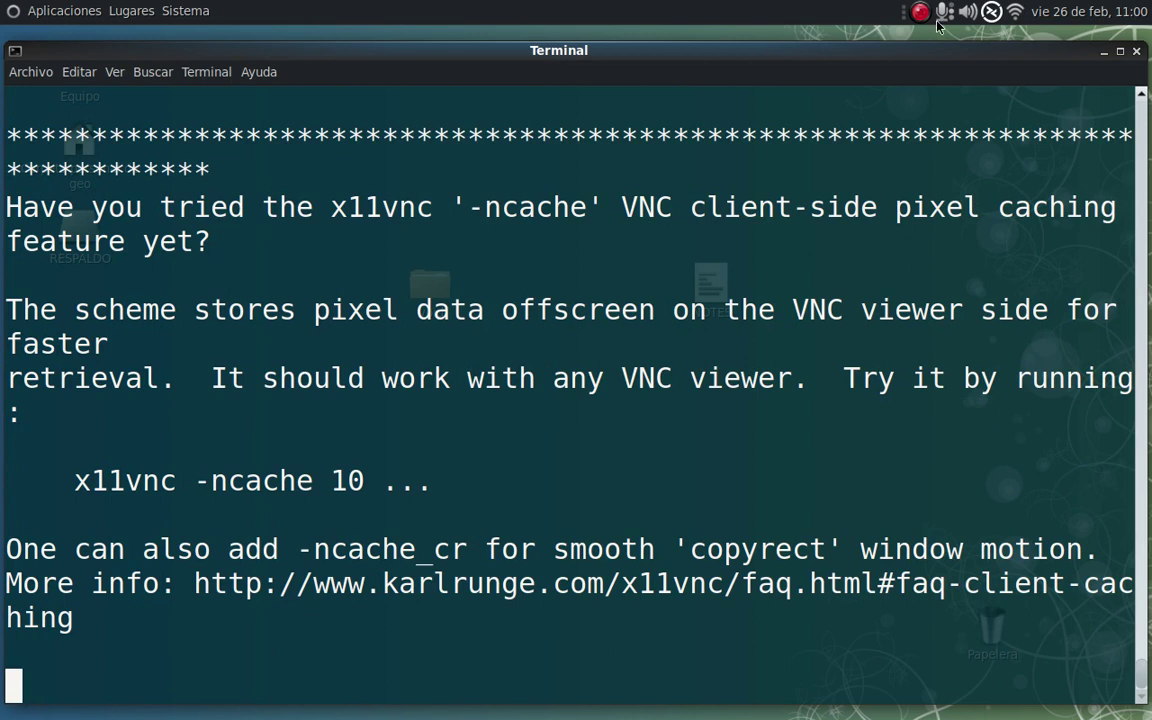
Check the list of saved remote connections and stop the running x11vnc server in the terminal.
click(989, 12)
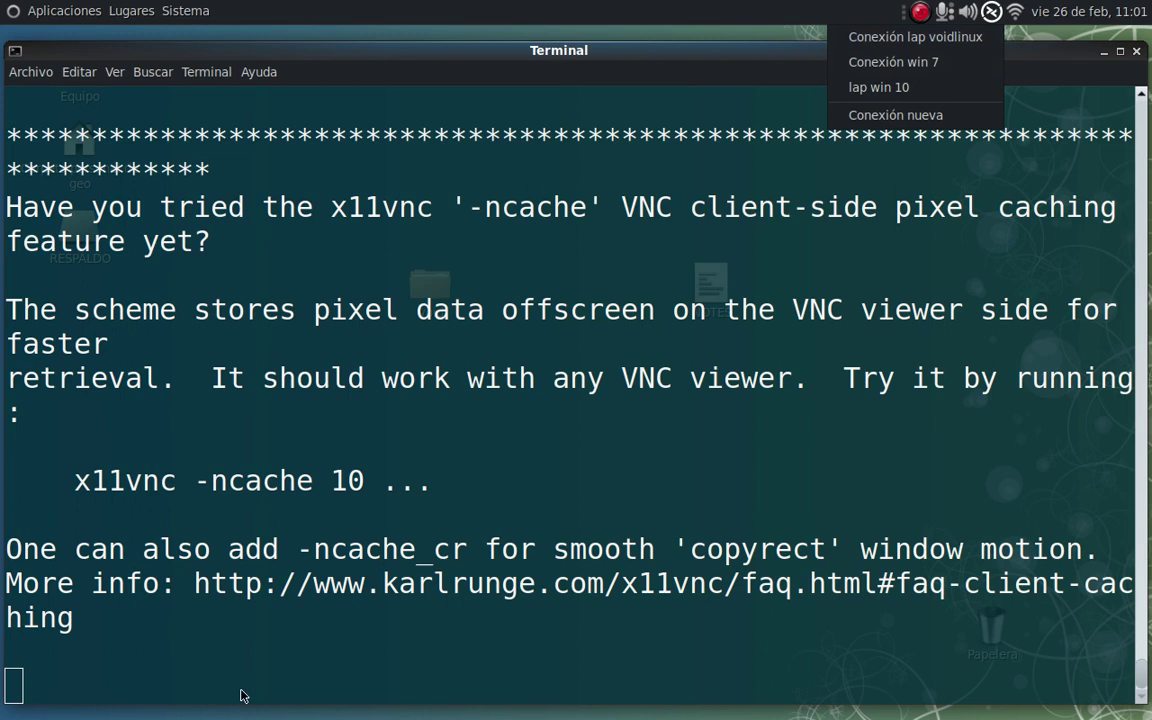
click(168, 673)
key(ctrl+c)
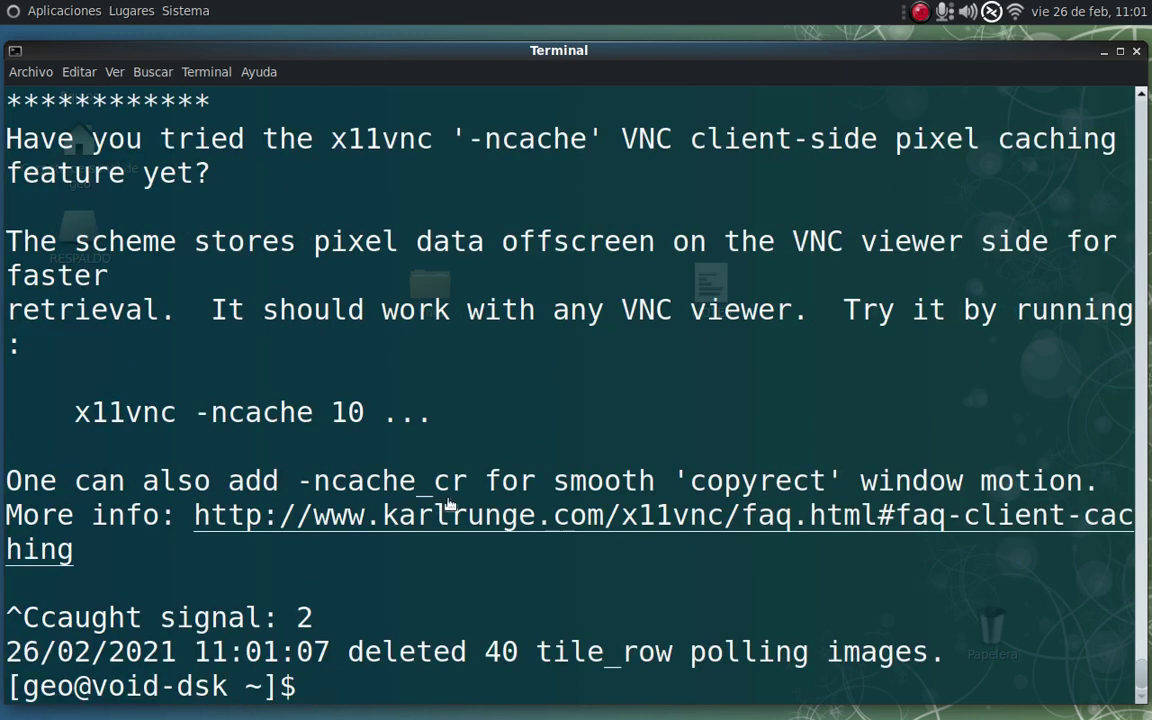
Minimize the terminal, open the saved connection Conexión lap voidlinux, and cancel its VNC password request.
click(1103, 51)
click(895, 12)
click(949, 38)
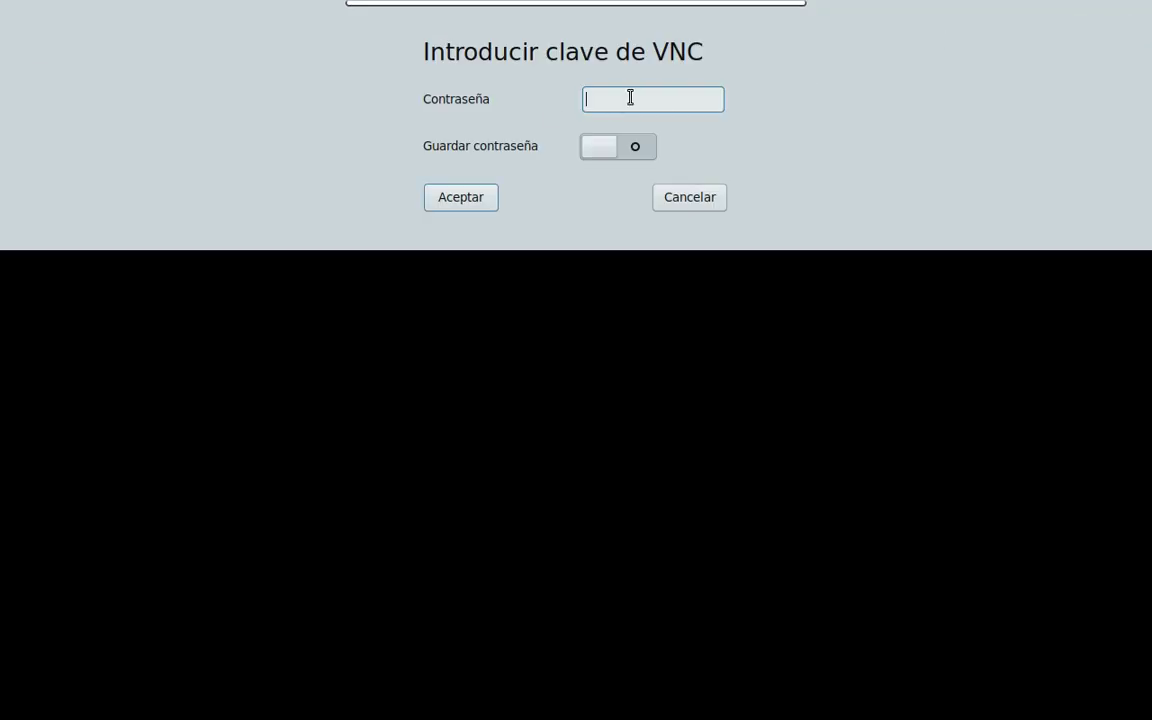
click(704, 199)
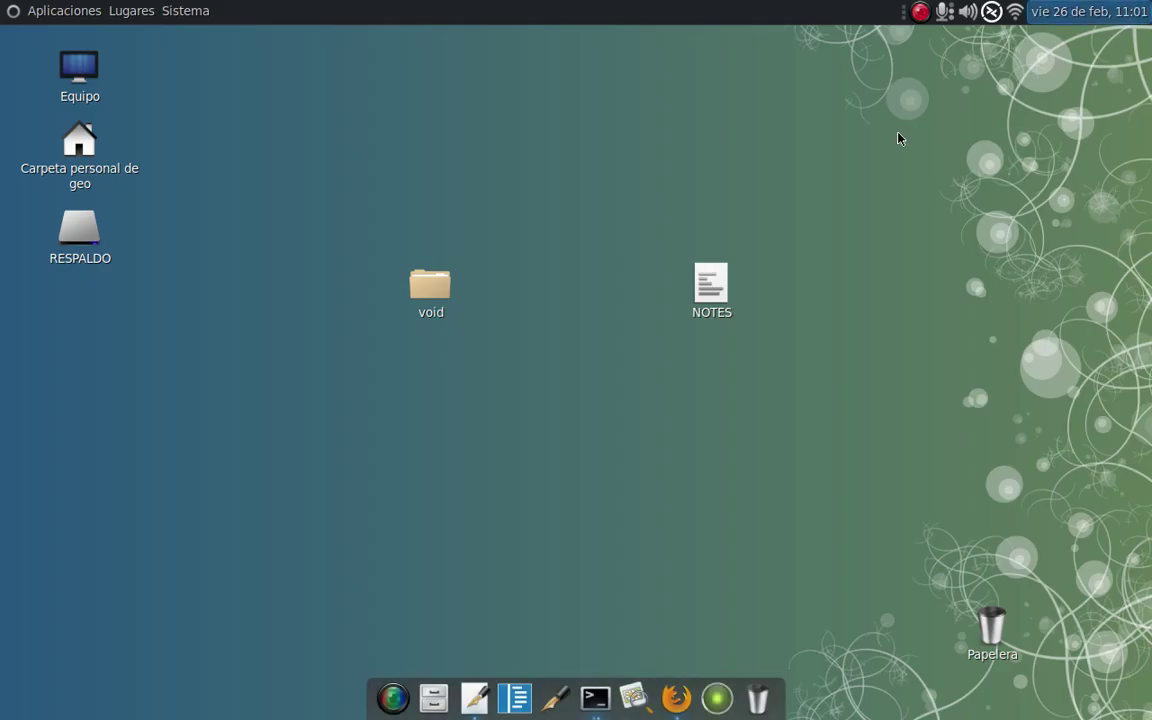
Switch back to the terminal, clear it, and rerun the last x11vnc command after highlighting its password file path.
click(596, 699)
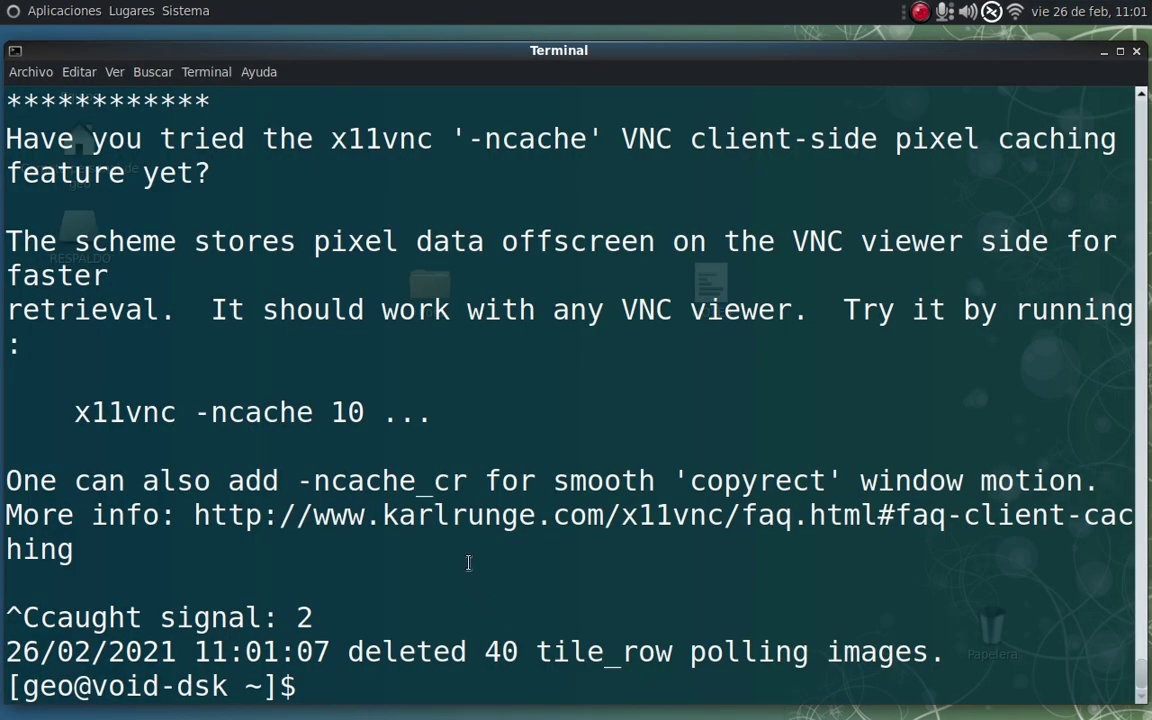
key(ctrl+l)
key(Up)
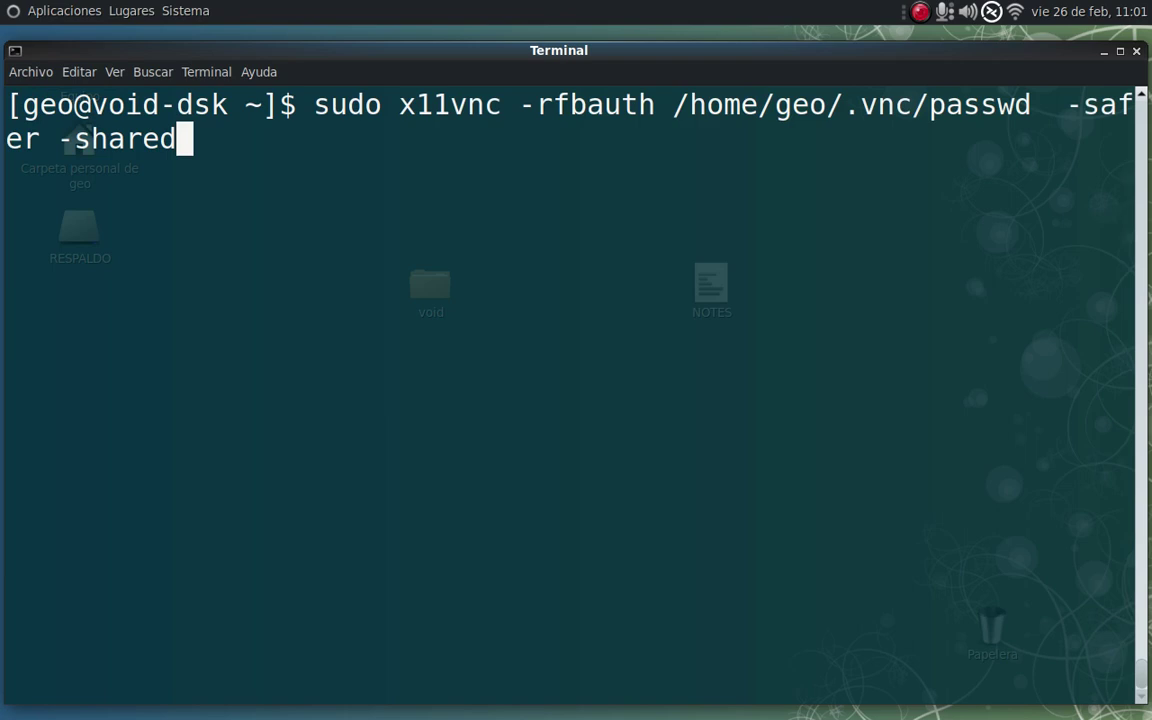
drag(681, 111, 1028, 108)
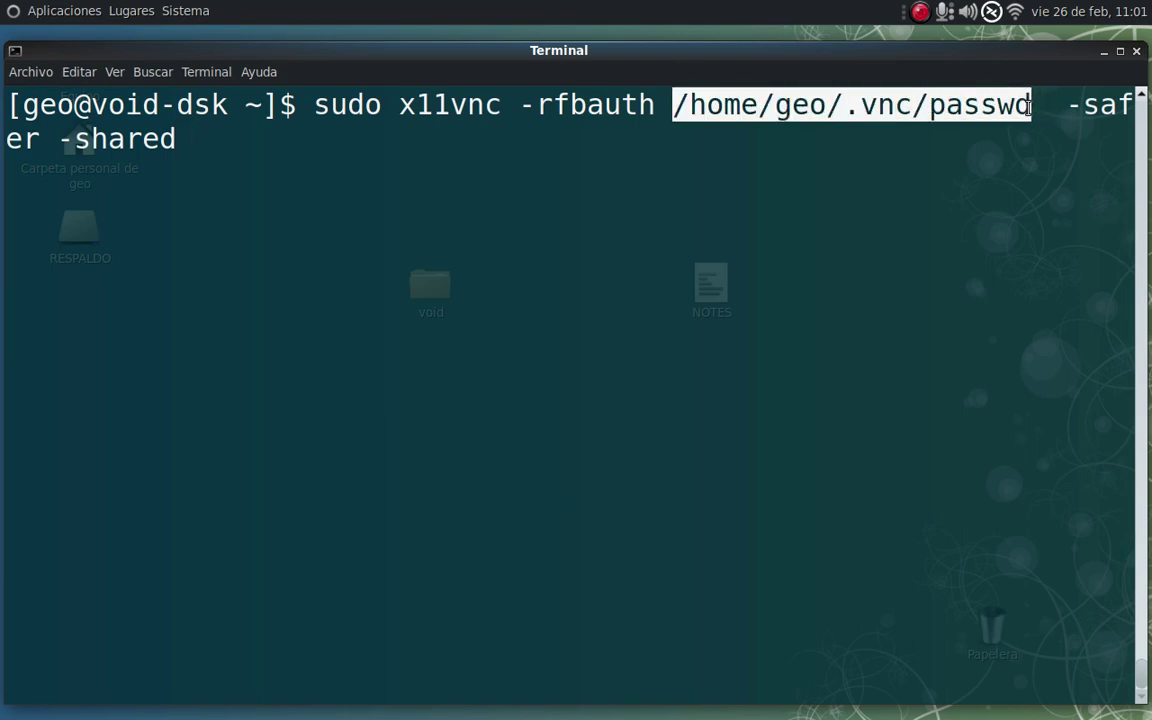
click(840, 106)
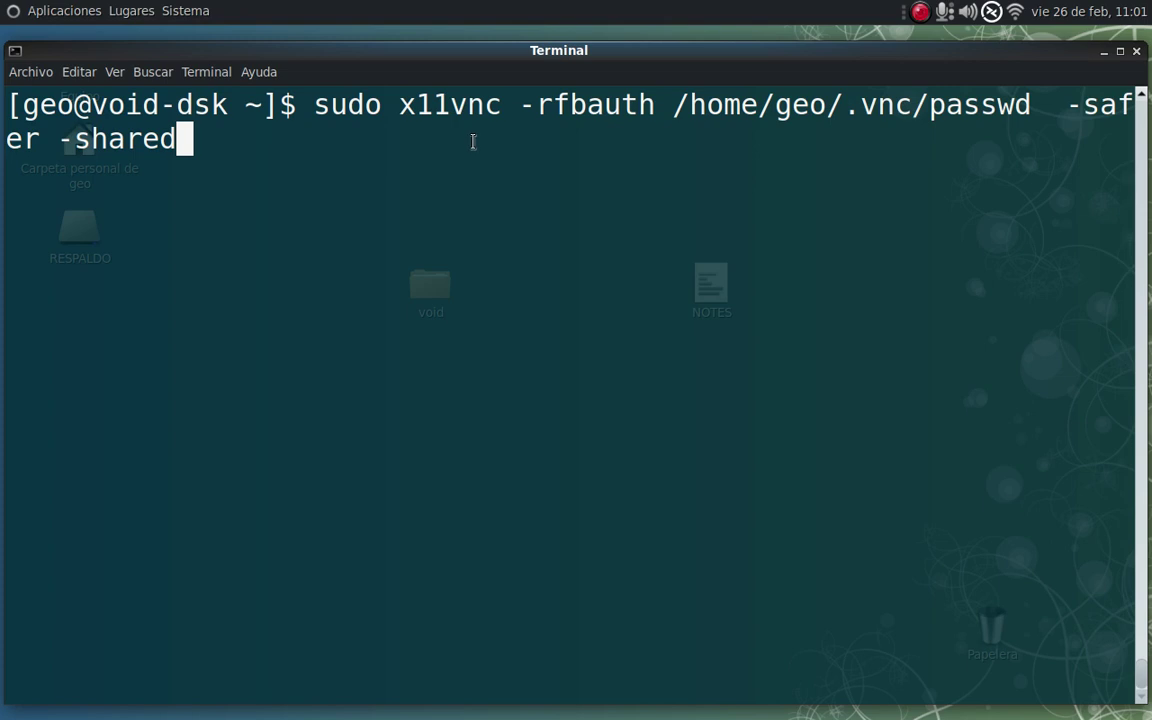
key(Return)
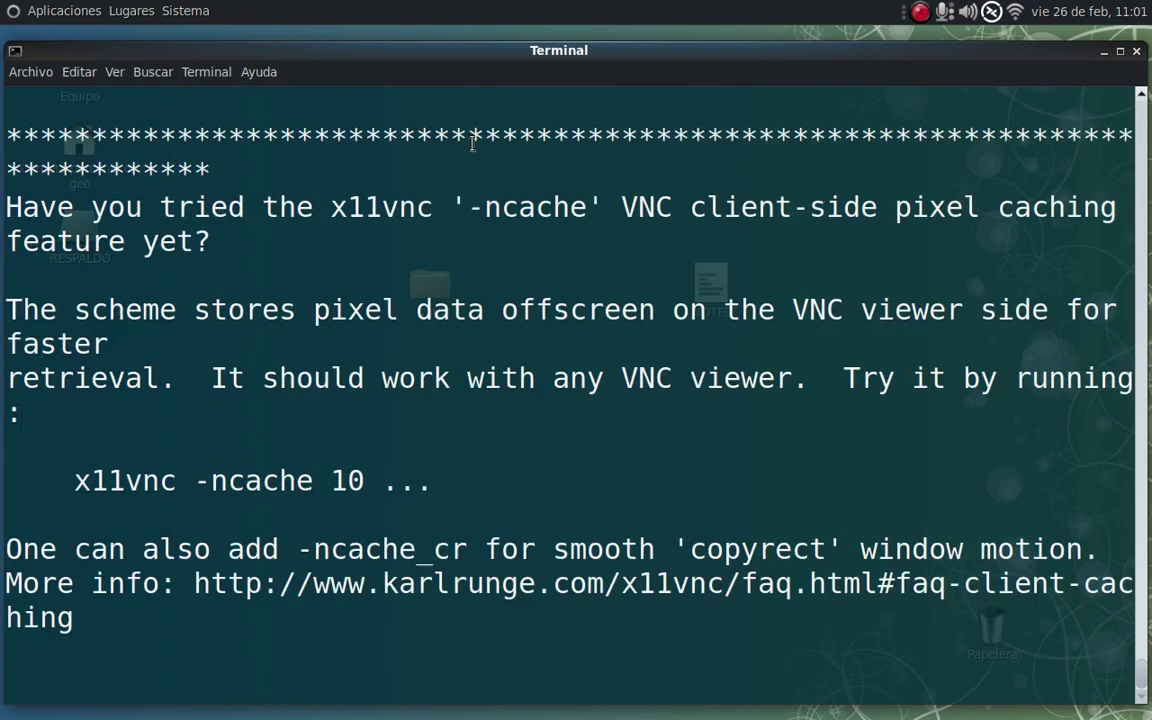
Highlight the PORT line in the server output and stop the x11vnc server.
scroll(149, 558, up, 3)
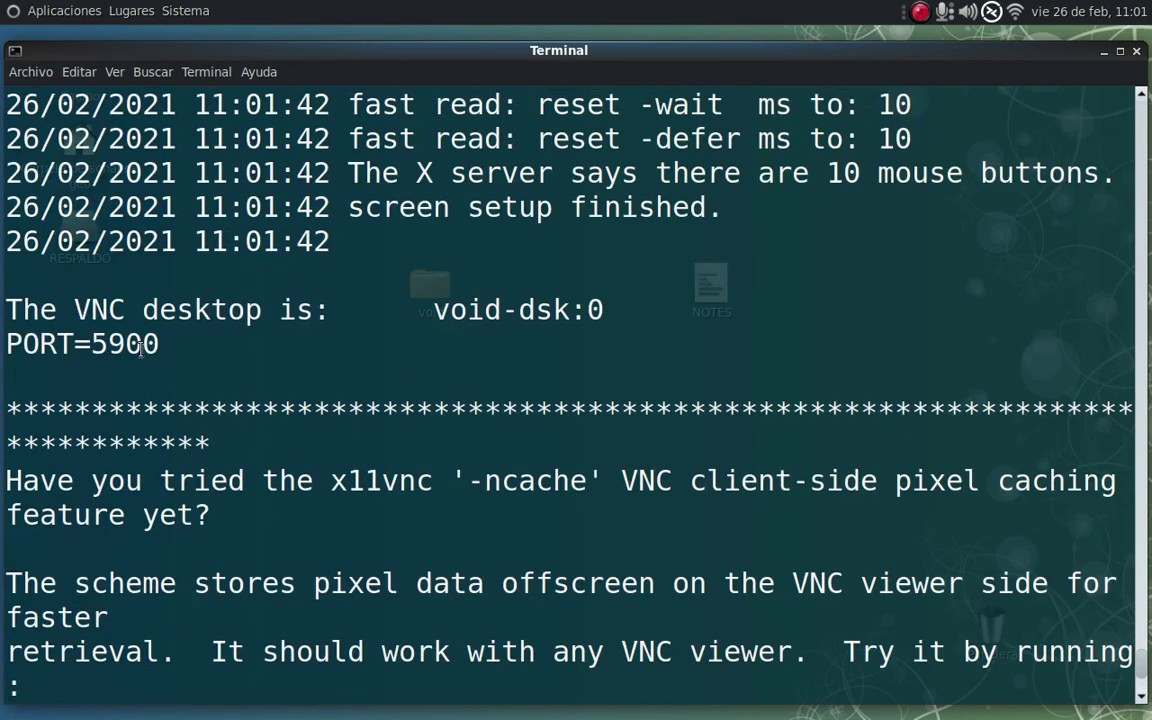
drag(24, 343, 108, 343)
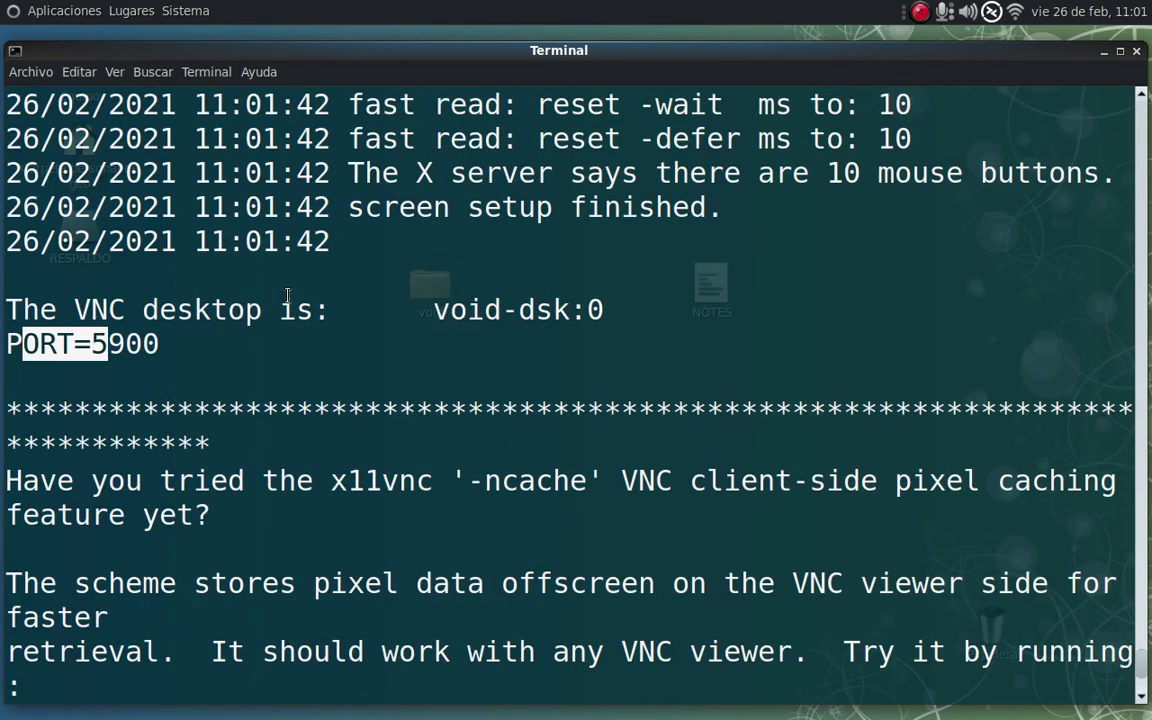
click(108, 343)
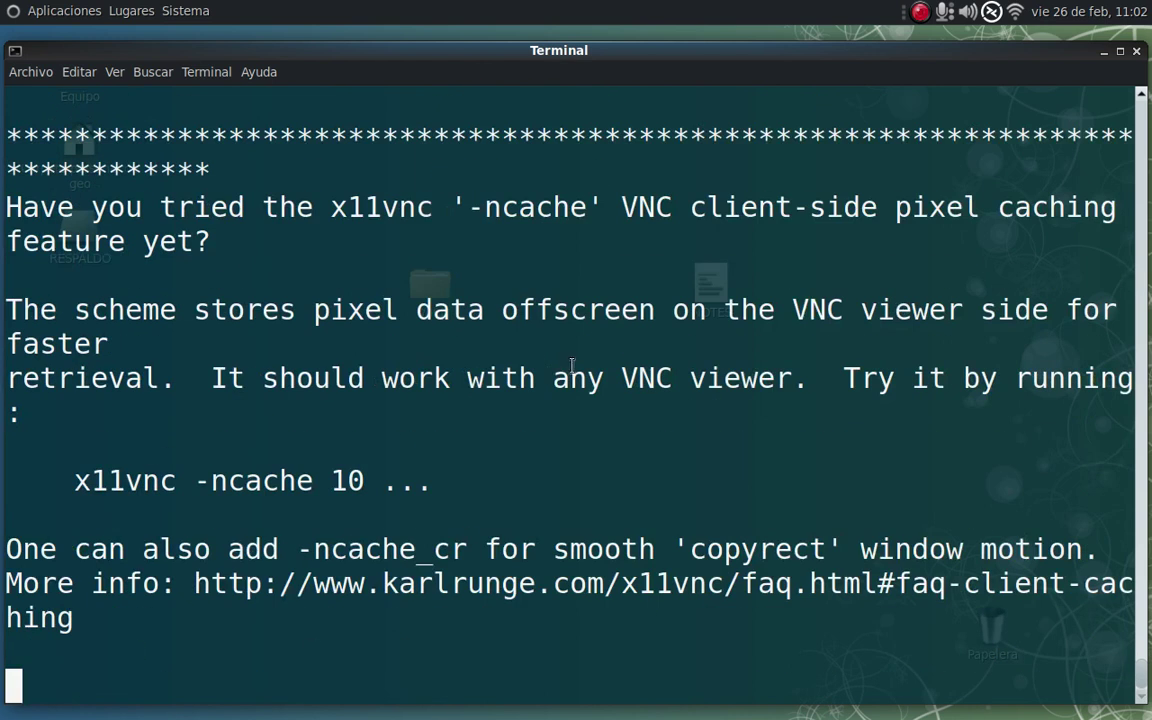
key(ctrl+c)
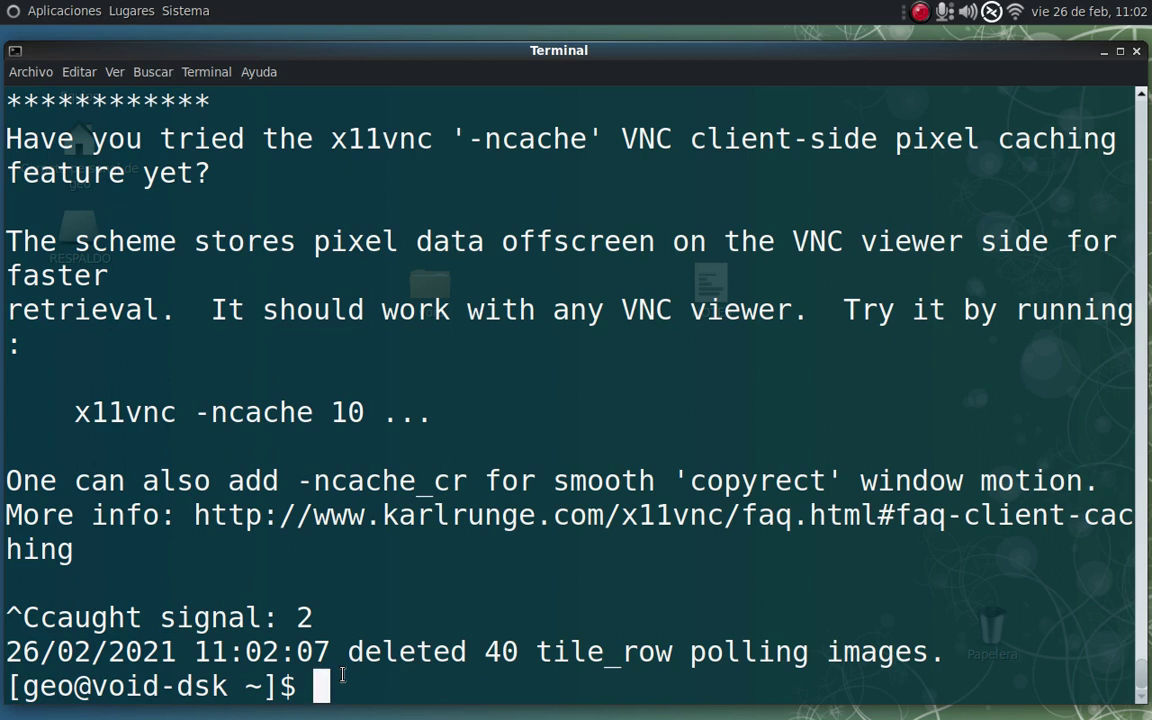
Switch to the NOTES document and go back to the VNC client and server diagram near its beginning.
mouse_move(447, 718)
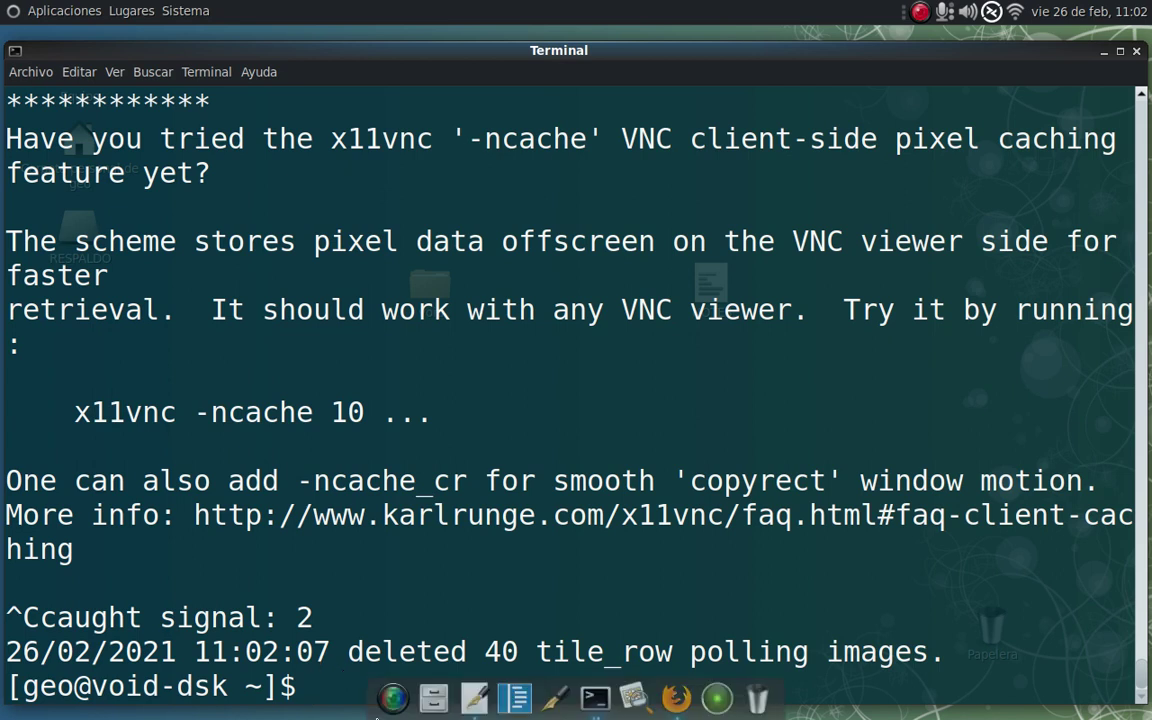
click(474, 697)
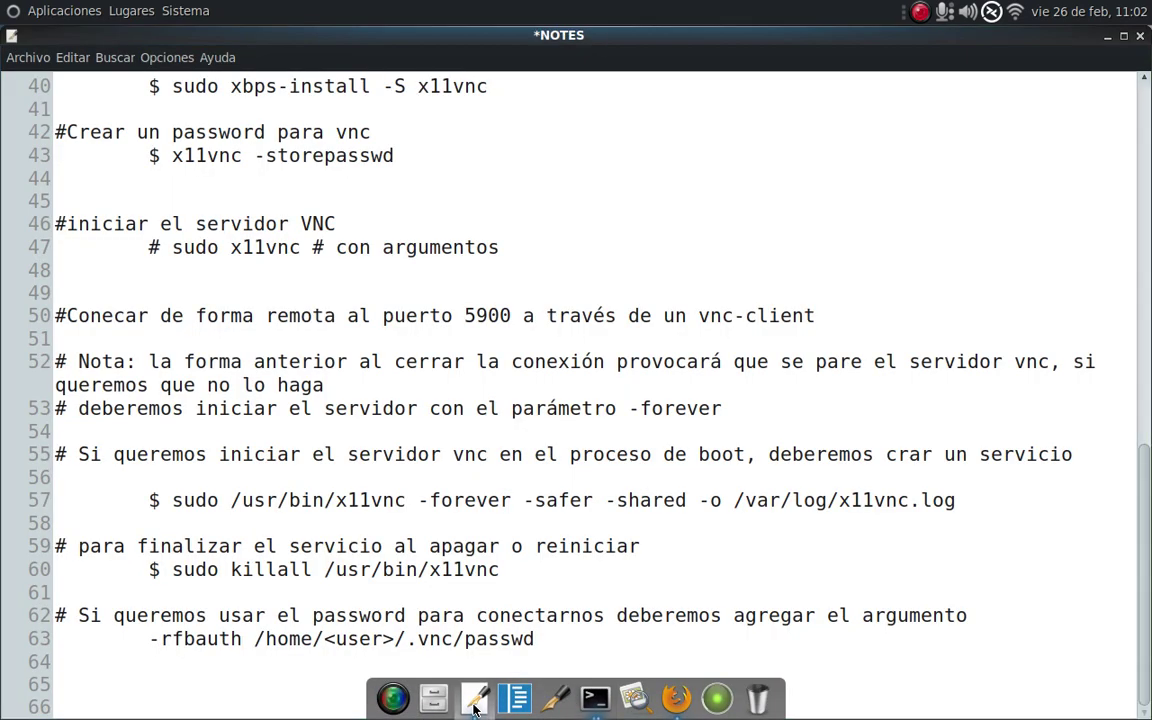
scroll(392, 477, up, 8)
scroll(391, 476, down, 3)
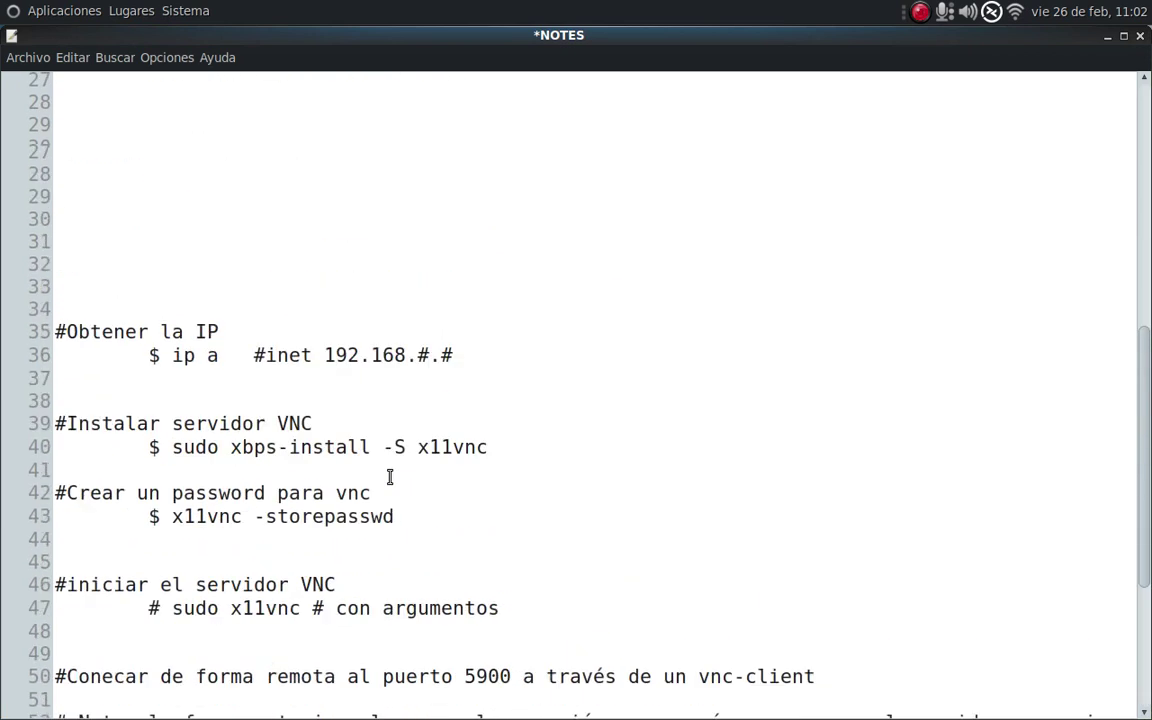
scroll(391, 476, up, 8)
mouse_move(474, 716)
Return to the terminal, clear it, recall the last x11vnc command and copy the whole command without running it.
click(594, 697)
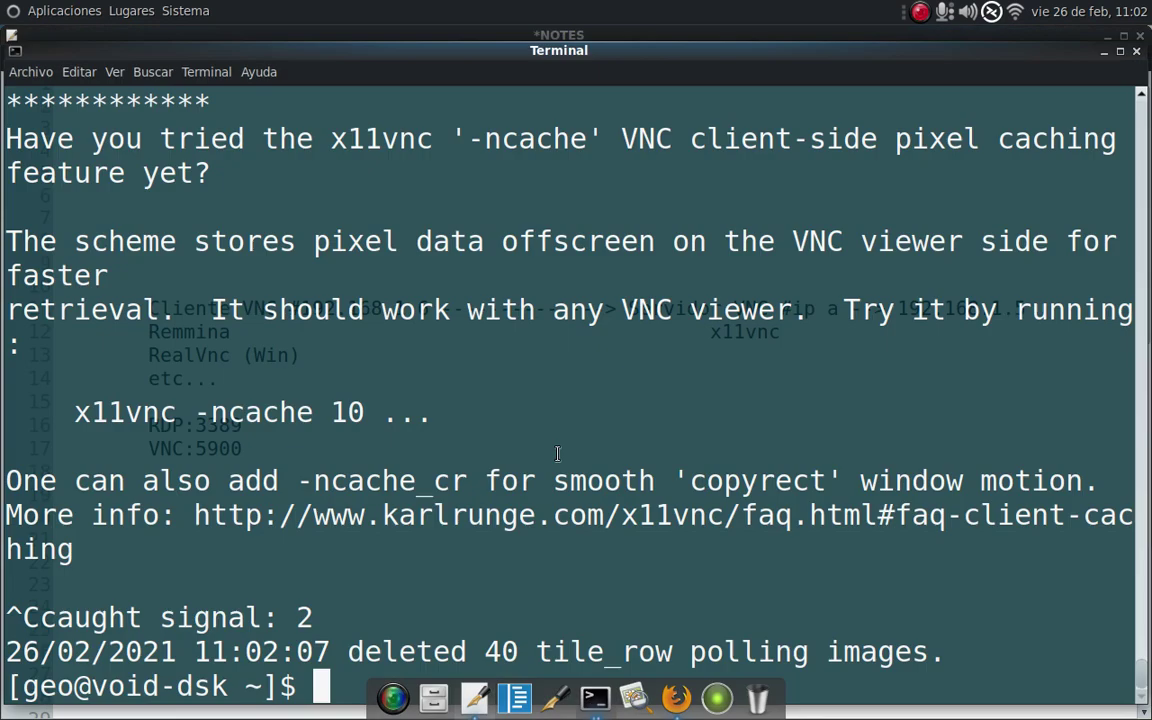
key(ctrl+l)
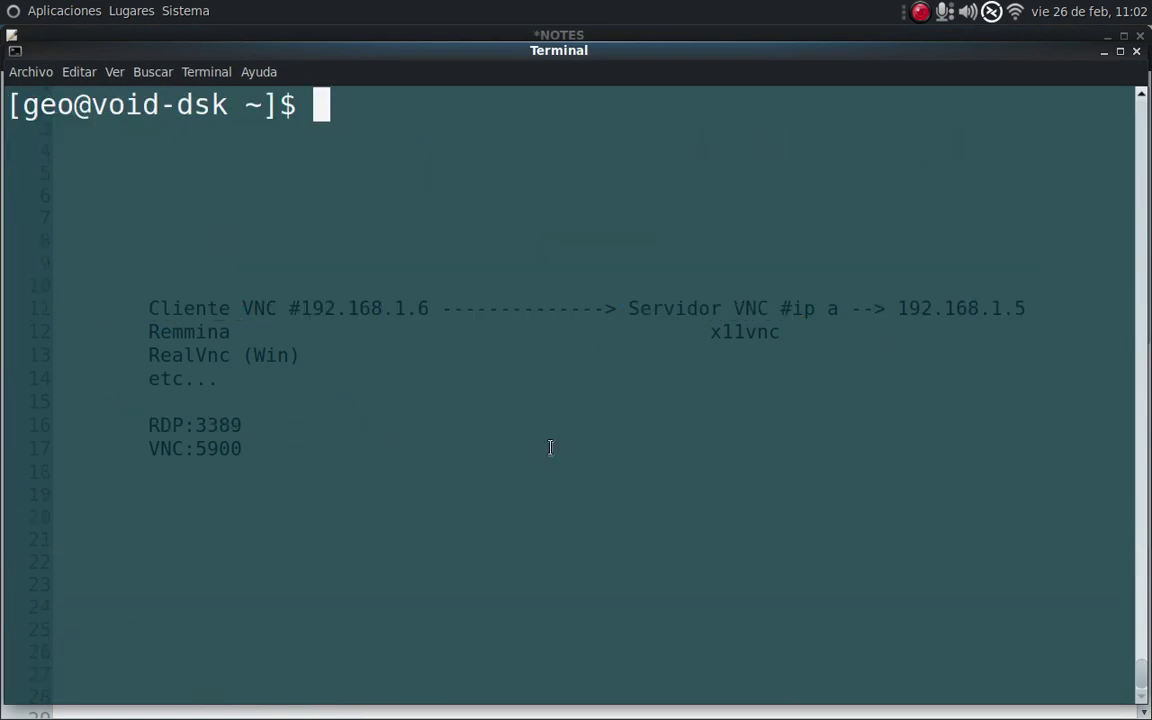
key(Up)
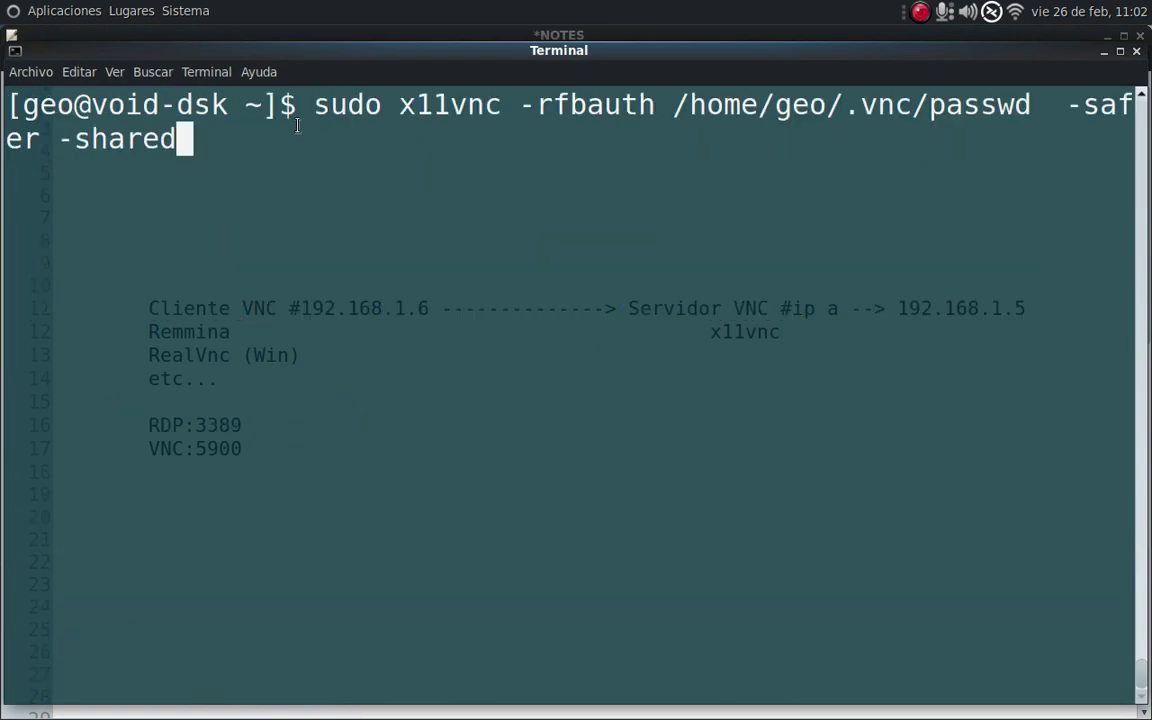
drag(320, 118, 186, 141)
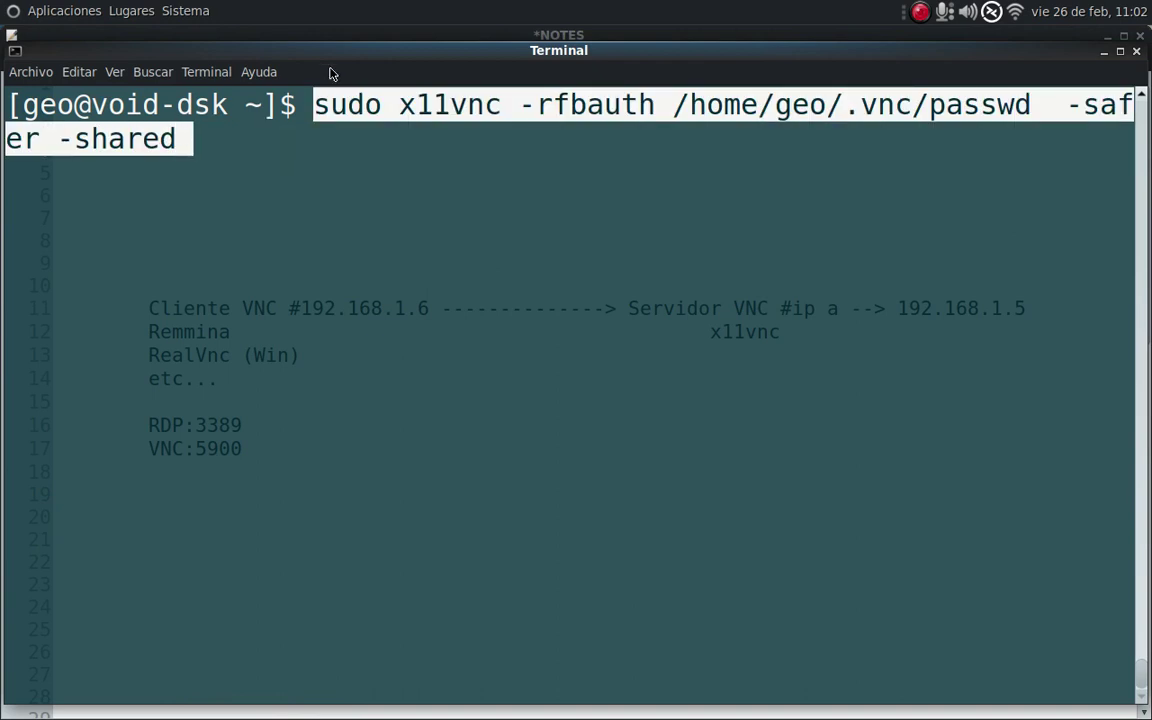
right_click(409, 112)
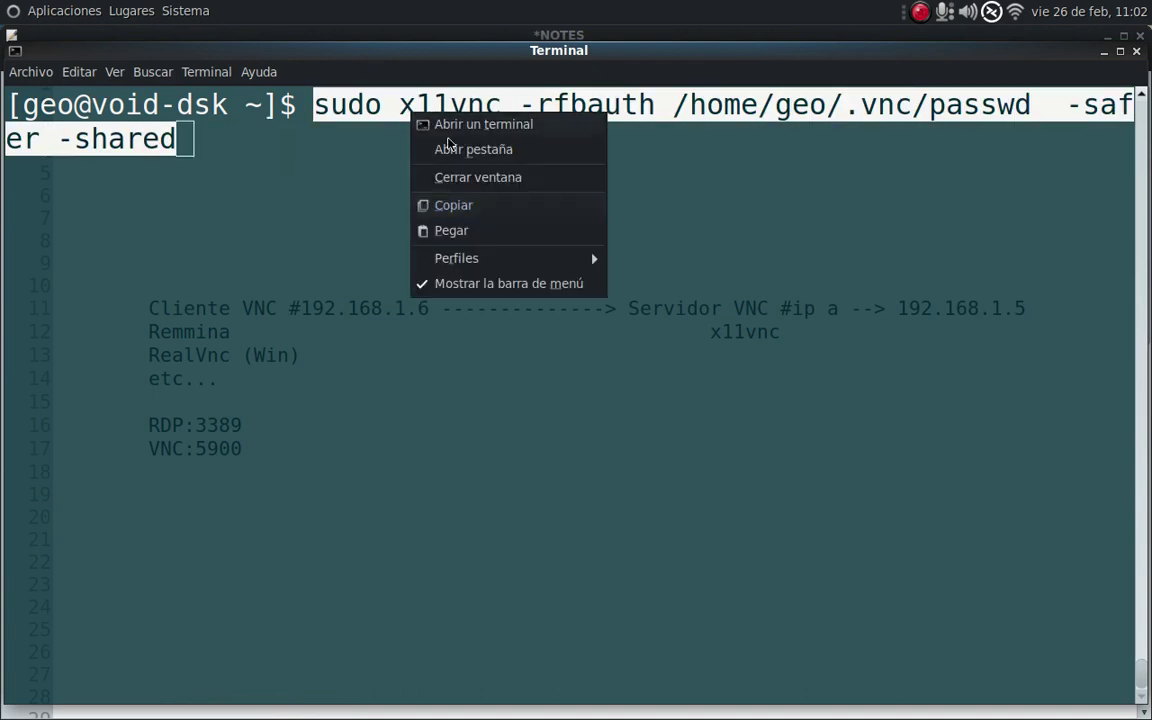
click(478, 208)
Minimize the terminal and paste the copied x11vnc command into NOTES on line 10, above the Cliente VNC line, highlighting the pasted text.
click(1104, 53)
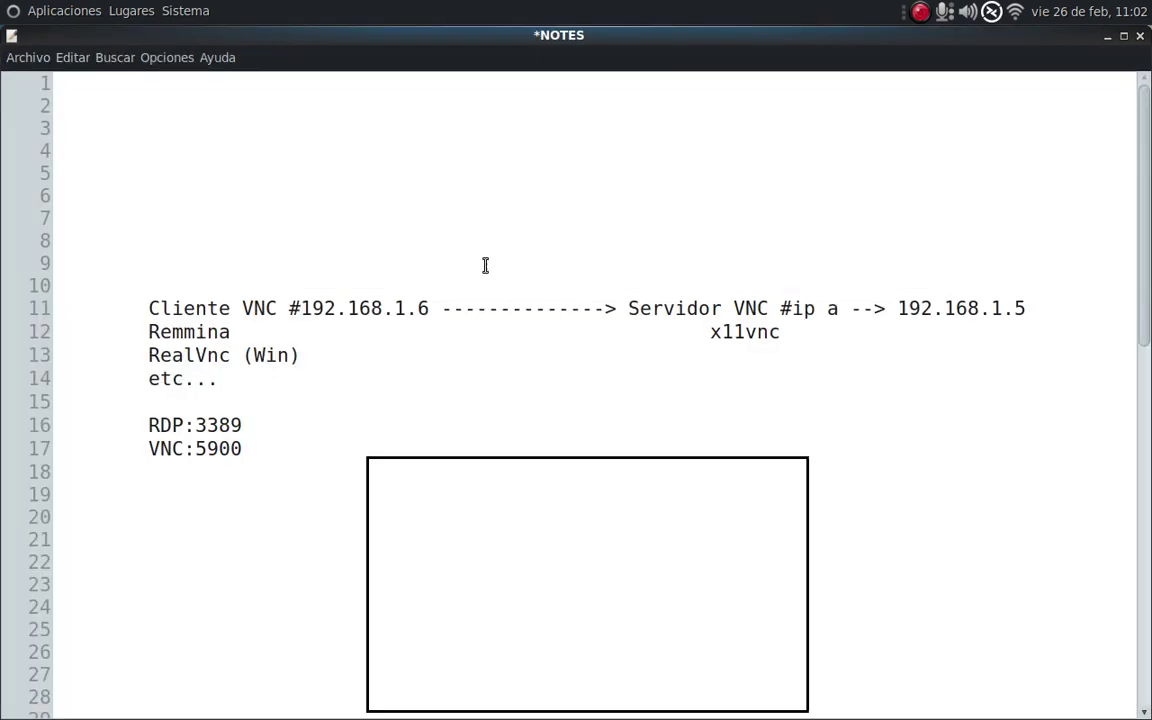
click(213, 287)
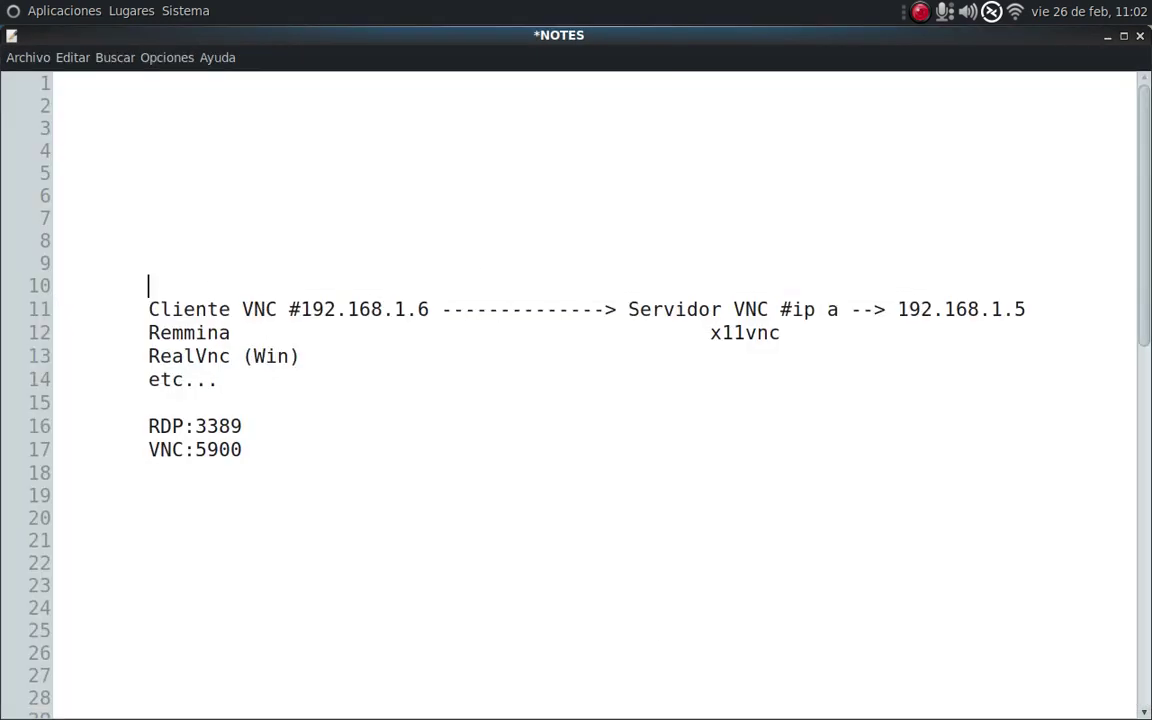
key(ctrl+v)
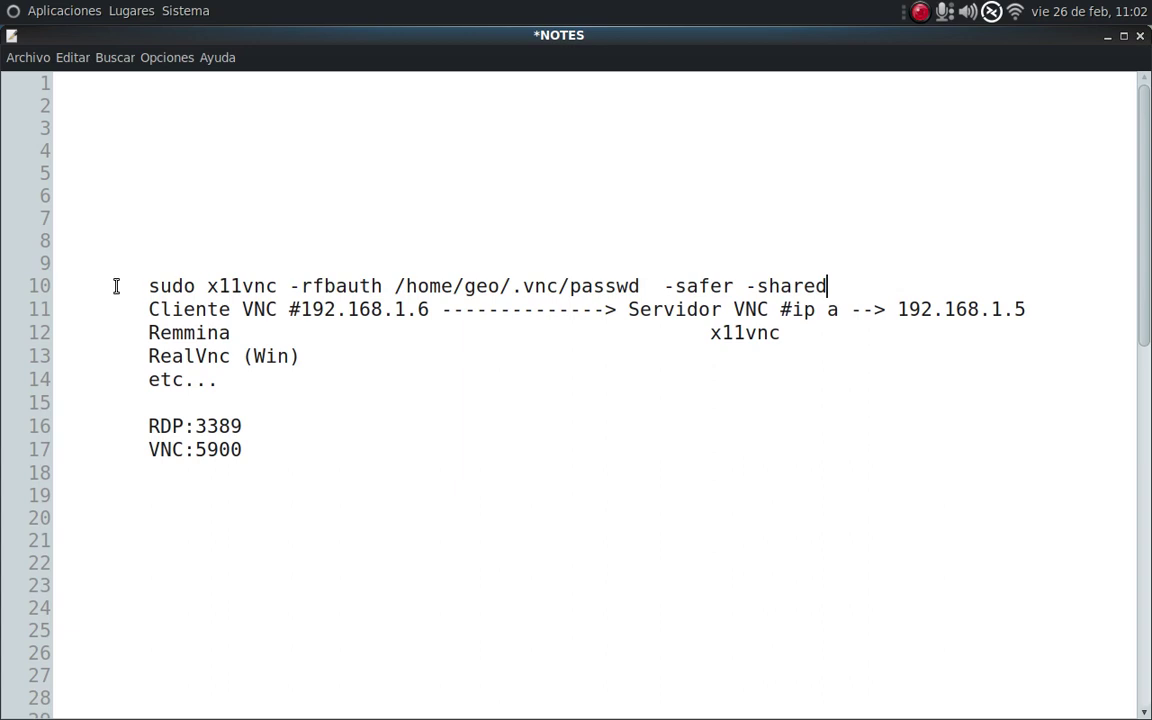
drag(140, 288, 828, 284)
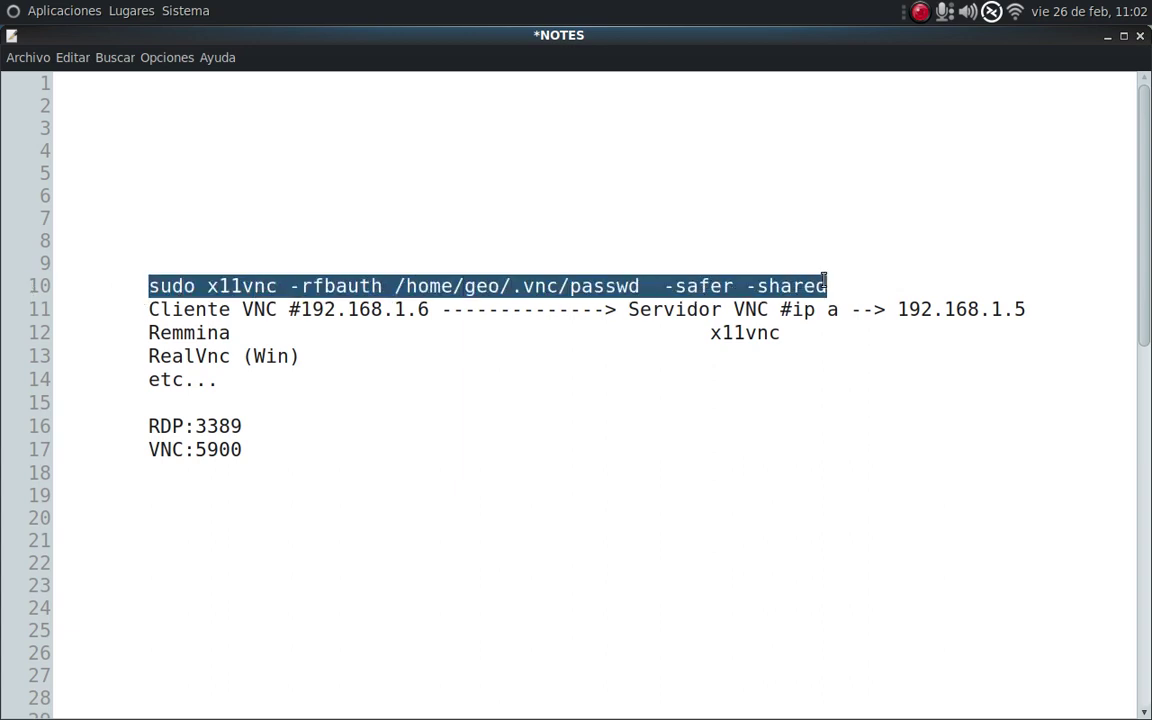
Indent the pasted x11vnc command on line 10 so that it starts above the Servidor VNC text.
click(148, 309)
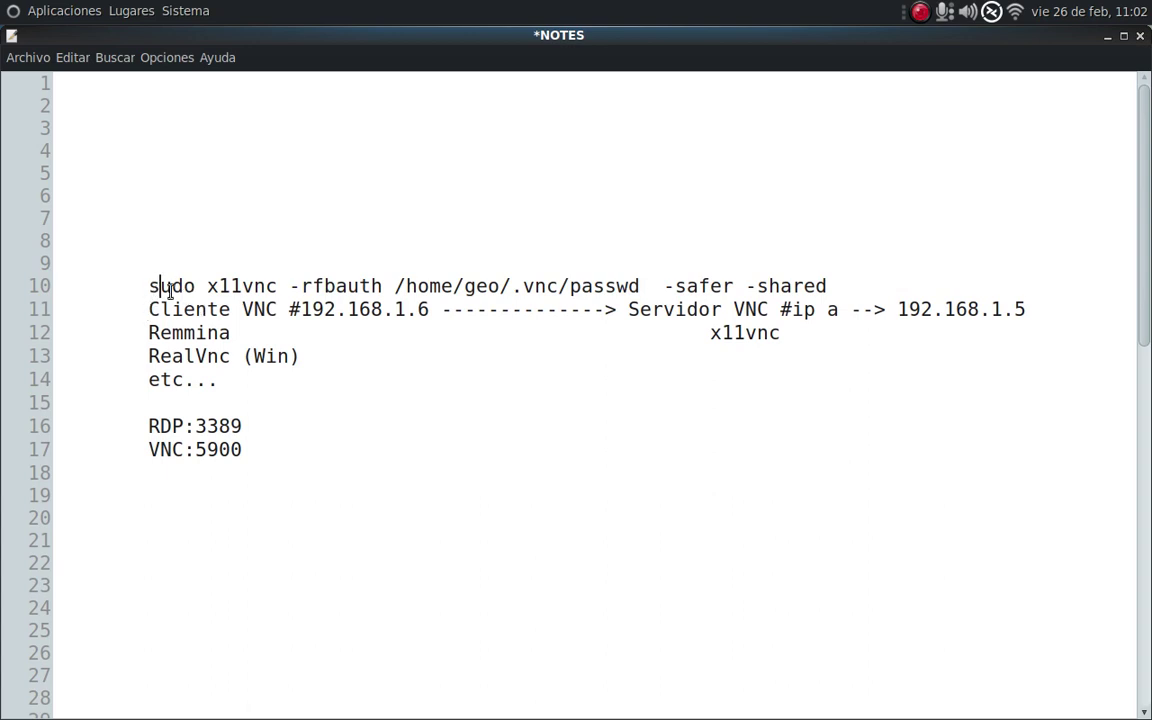
key(Up)
key(Tab)
key(Tab)
key(Tab)
key(Tab)
key(Tab)
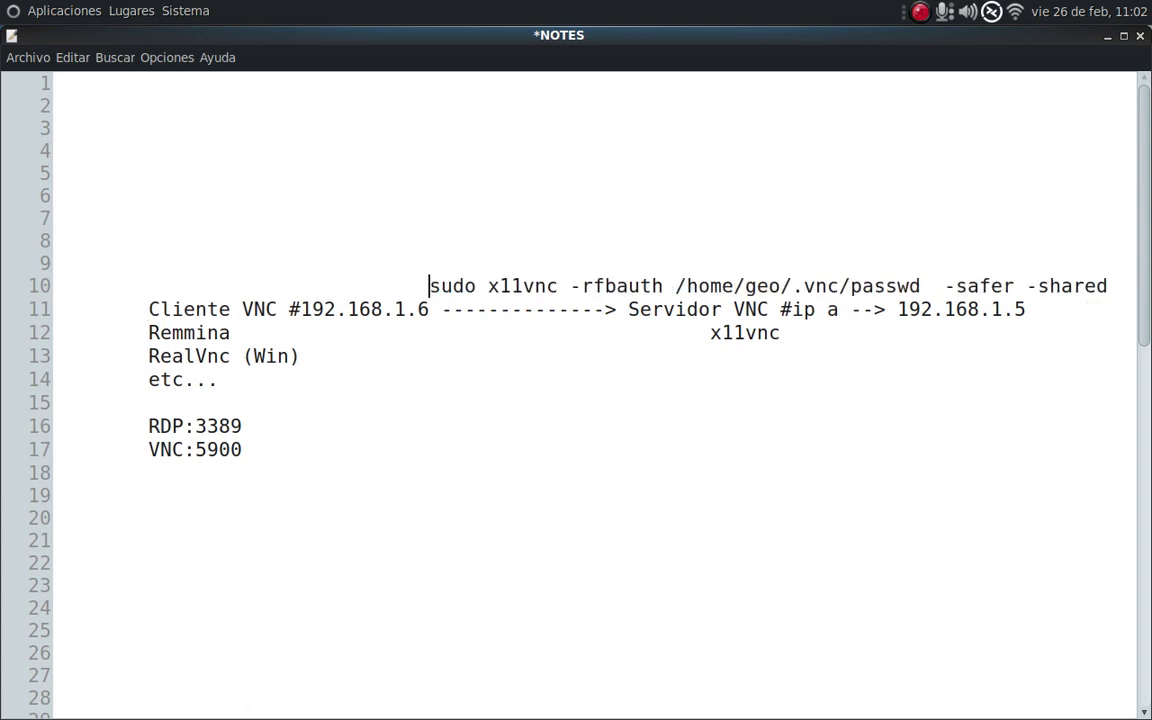
key(Tab)
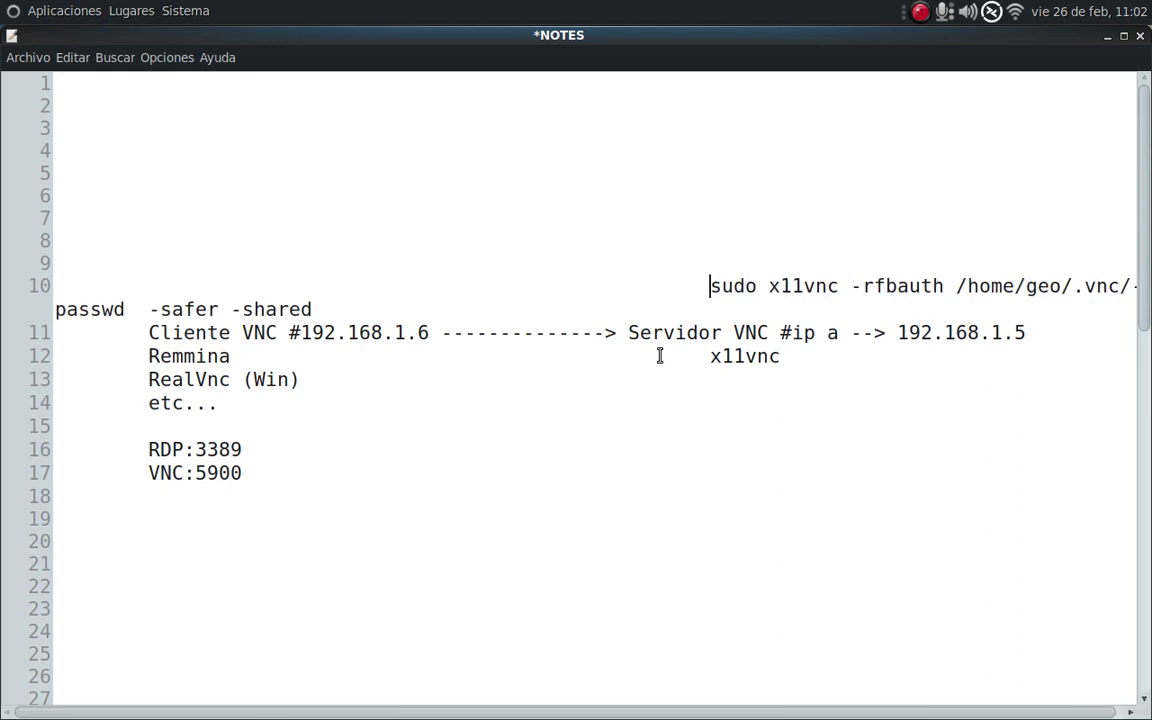
key(BackSpace)
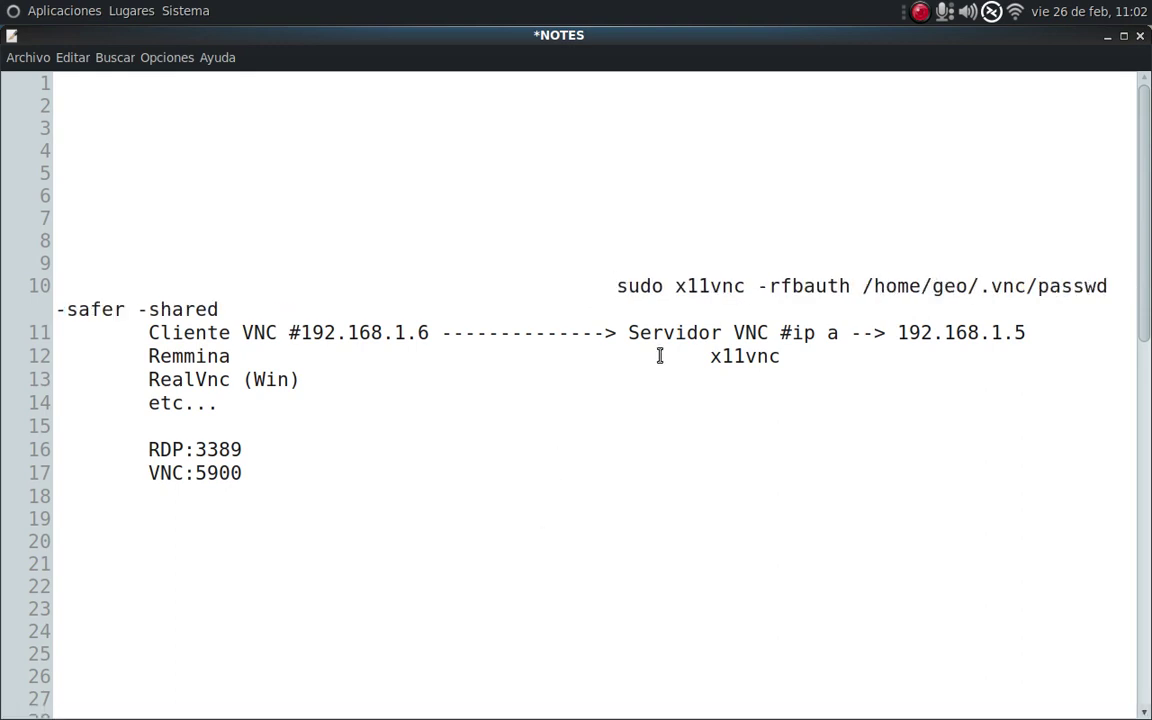
Break the pasted command before /passwd onto a second aligned line and add a blank line below it.
click(1037, 286)
key(Right)
key(Right)
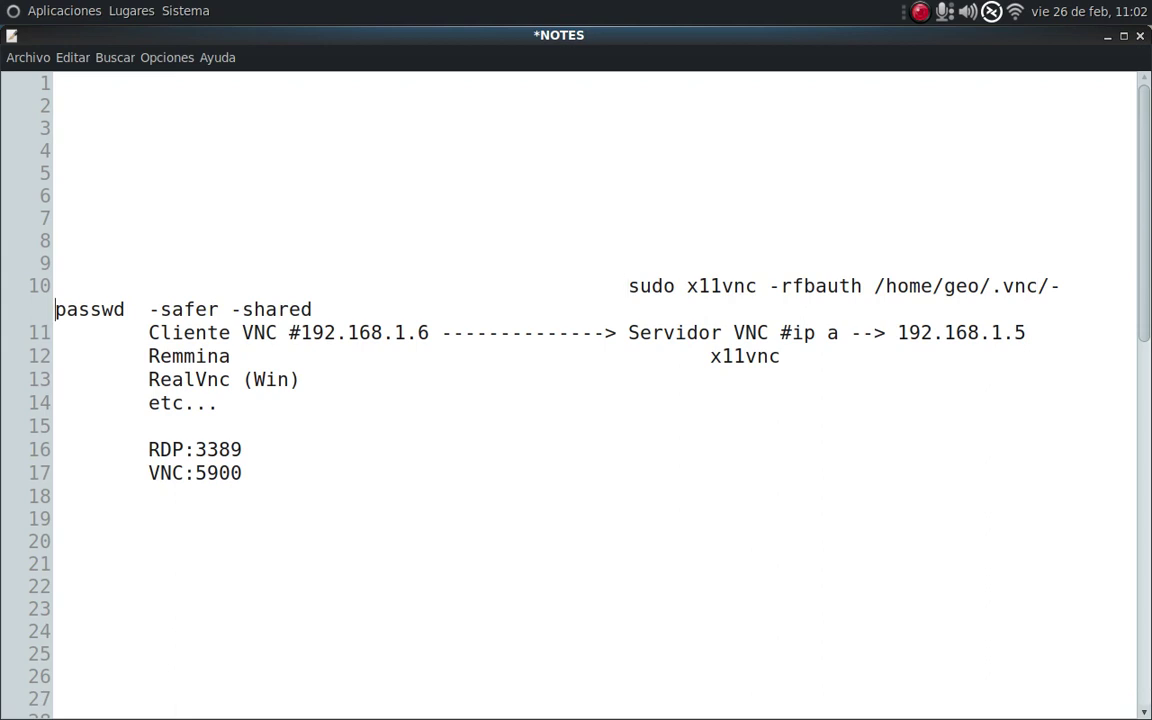
click(1037, 286)
key(Return)
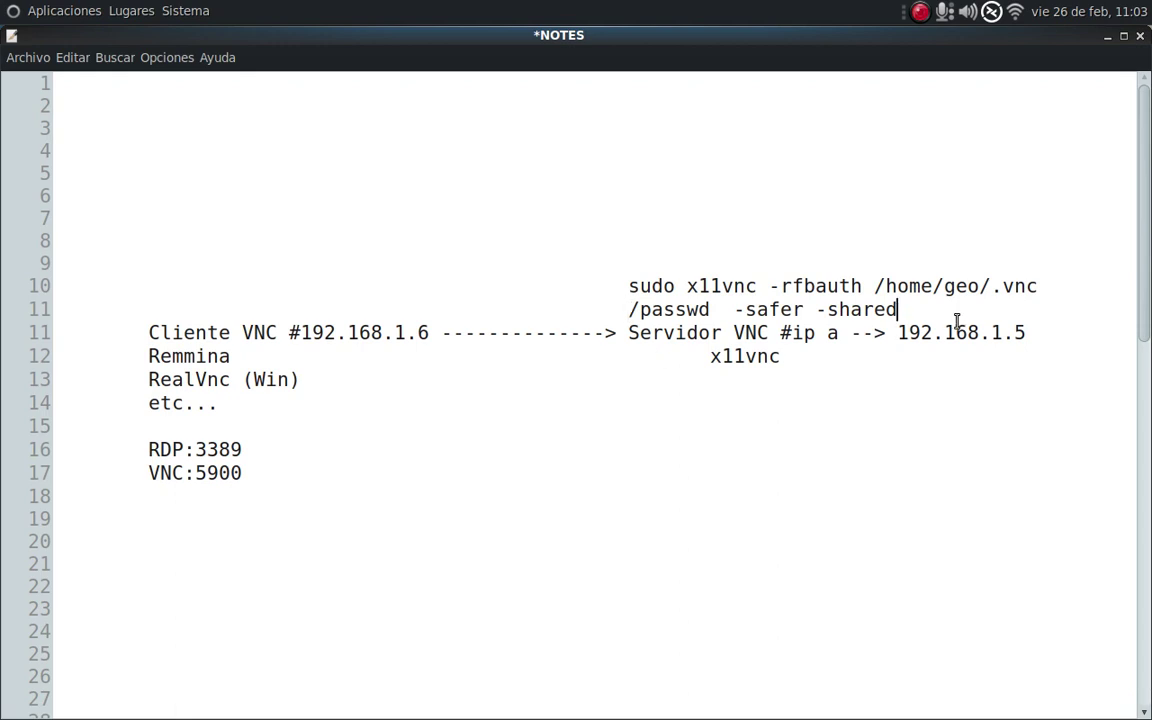
key(Return)
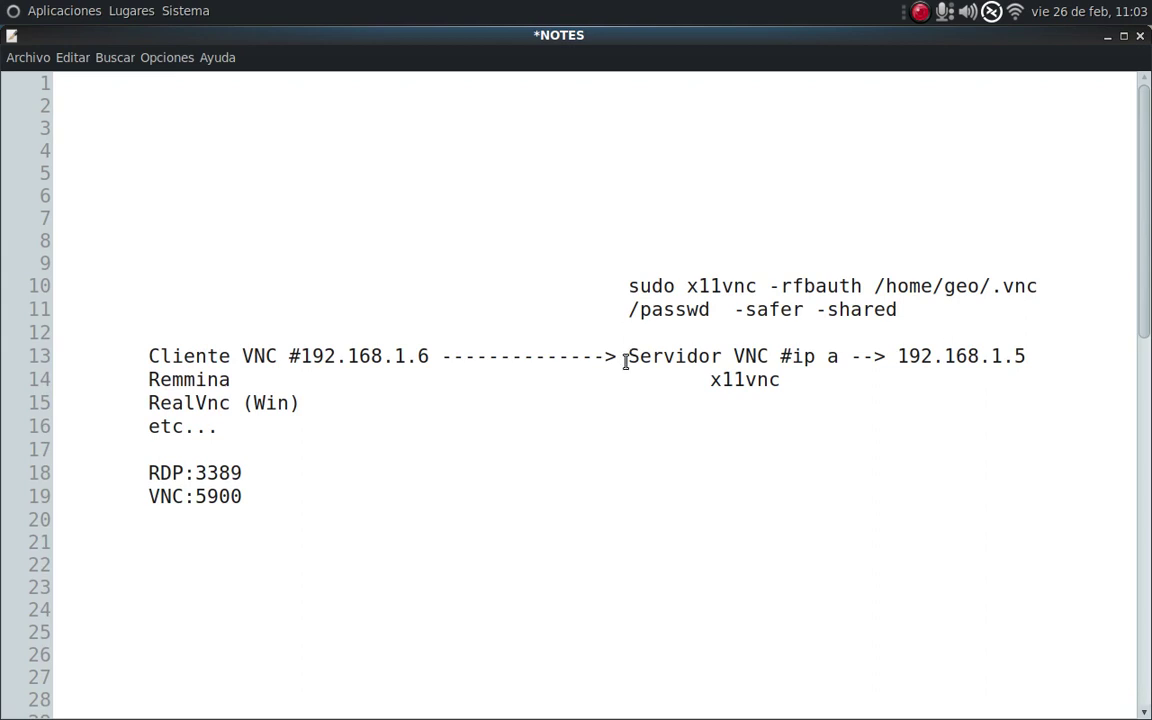
Review the diagram by highlighting the x11vnc command, the Cliente VNC and Servidor VNC entries, and the x11vnc name.
drag(617, 283, 941, 314)
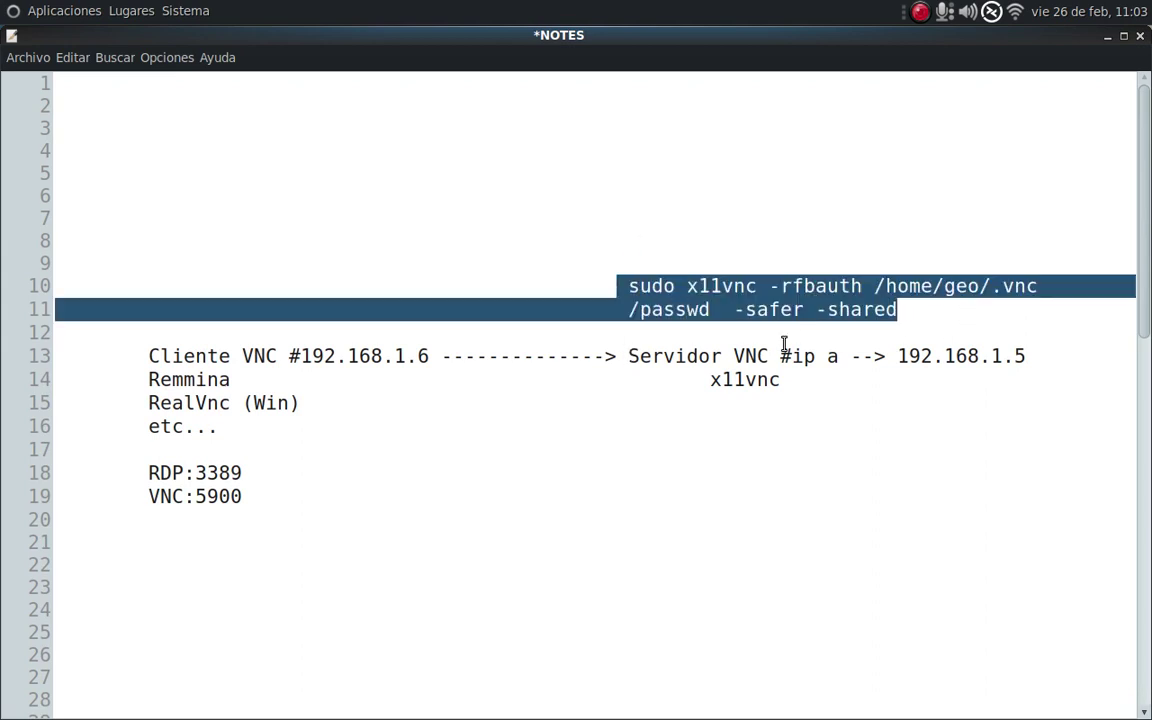
click(690, 348)
drag(630, 357, 941, 370)
click(941, 378)
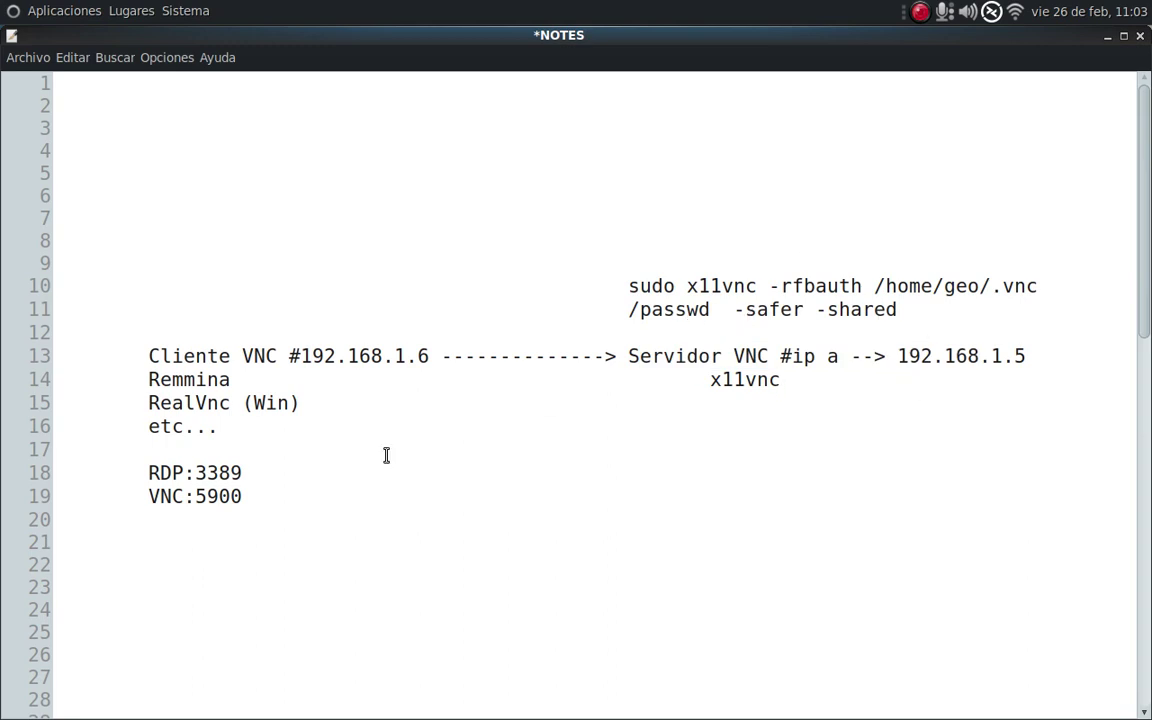
drag(147, 356, 436, 358)
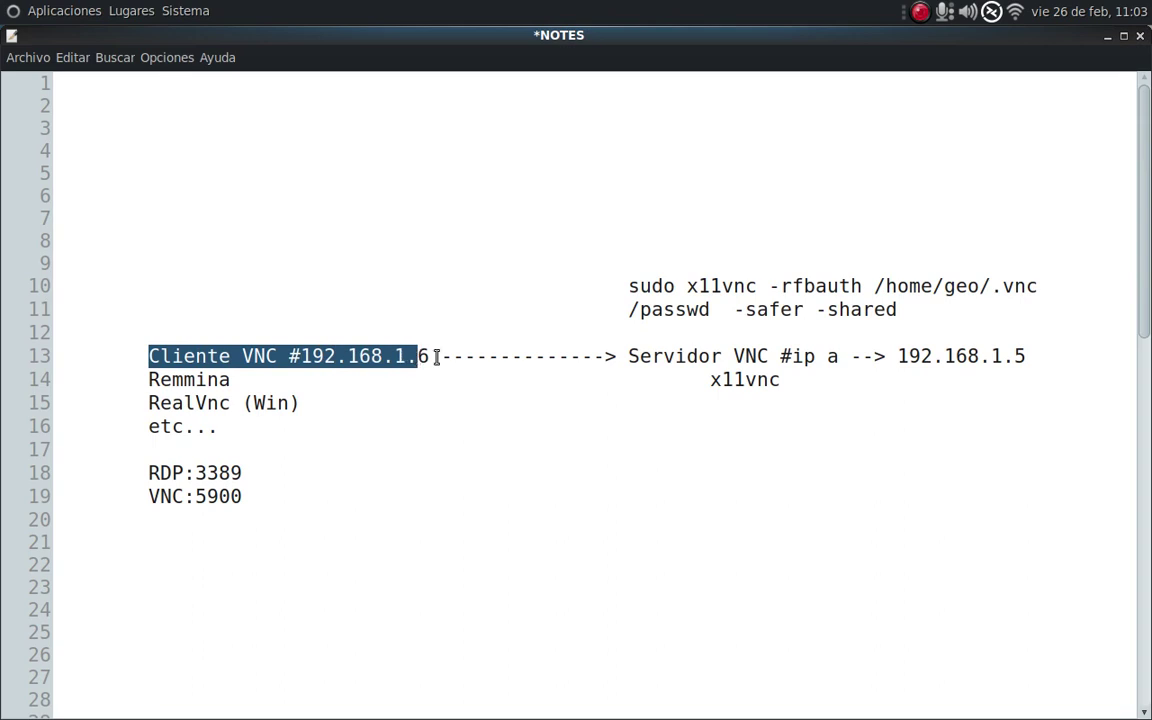
drag(640, 356, 936, 362)
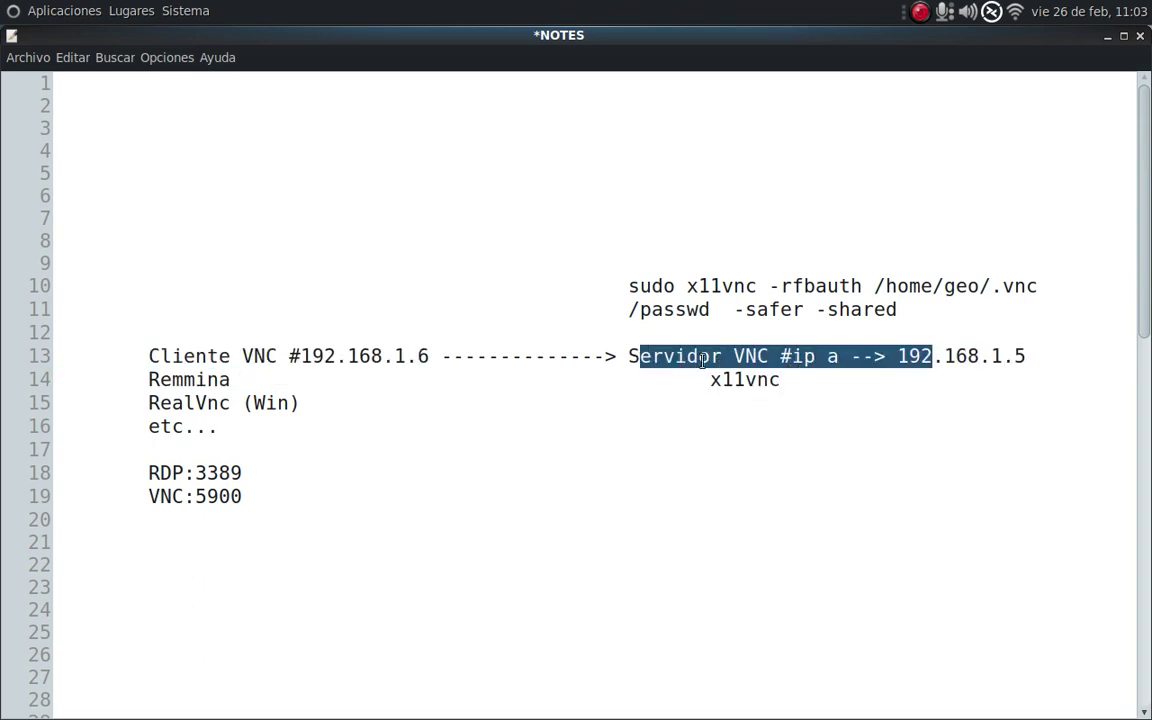
double_click(753, 381)
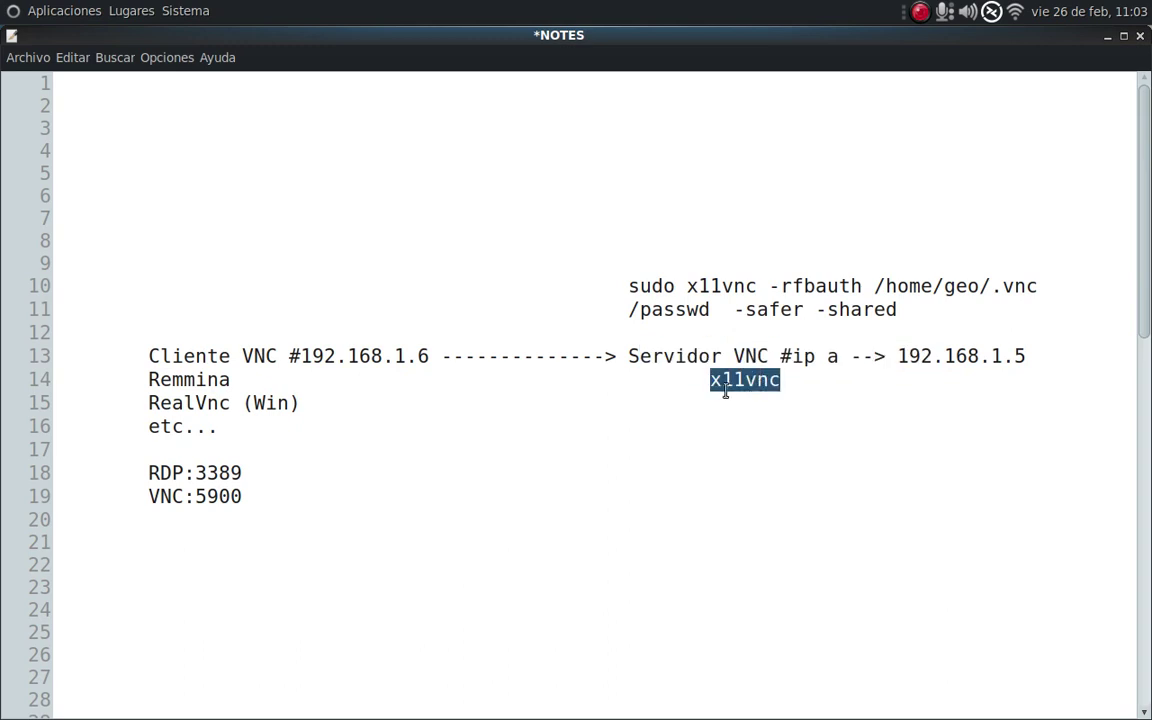
click(757, 379)
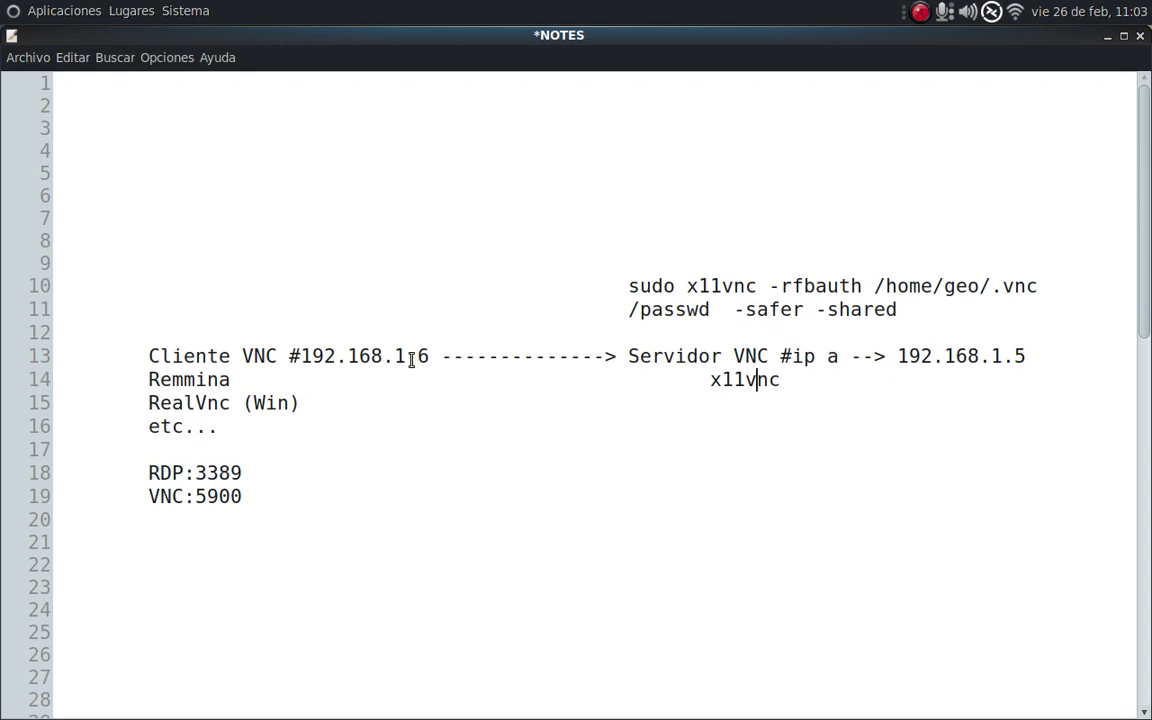
drag(429, 357, 150, 356)
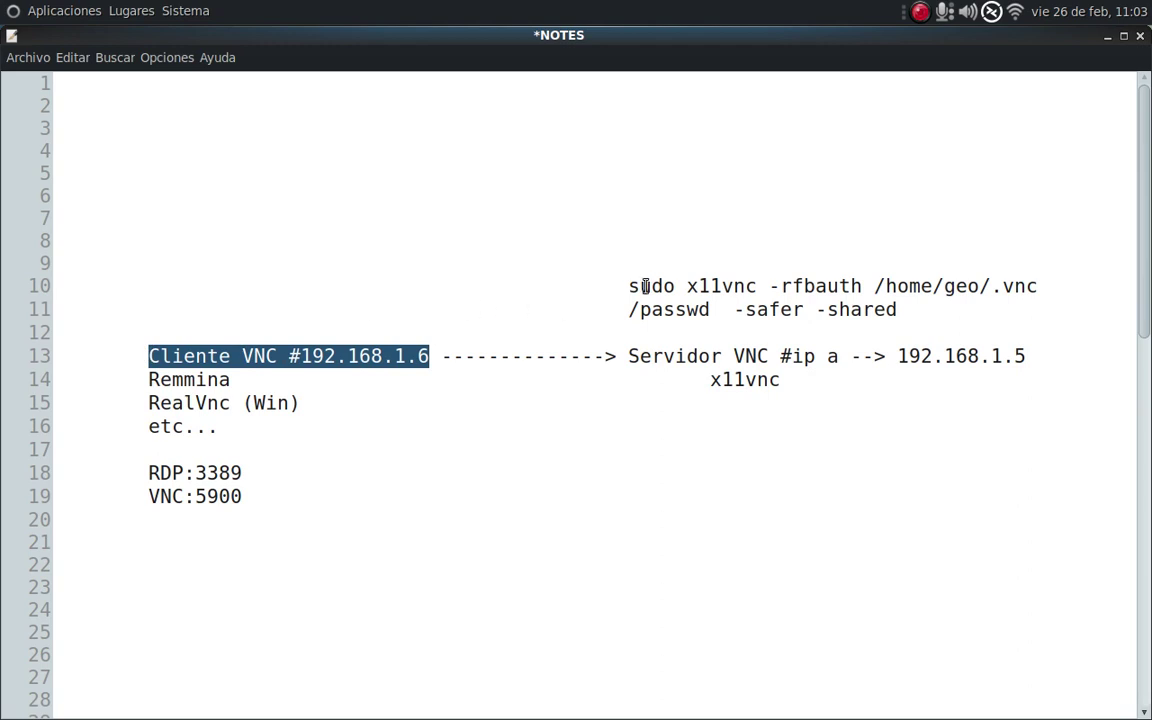
double_click(740, 379)
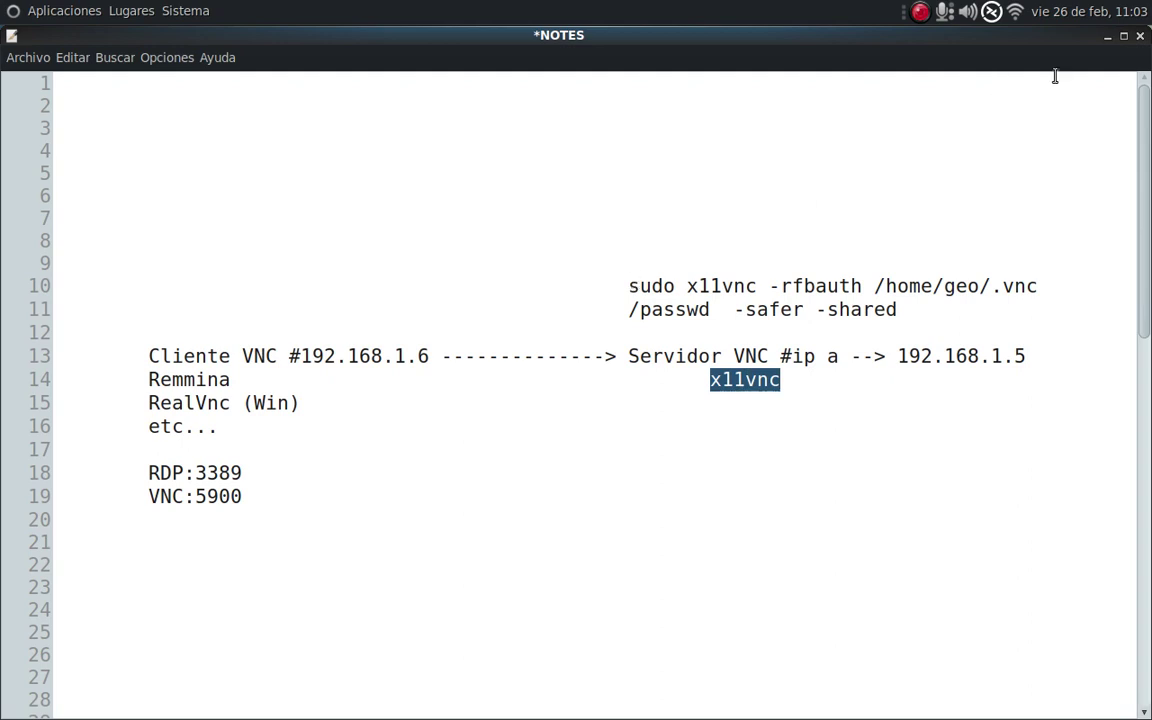
Minimize the notes, switch back to the terminal and highlight x11vnc in the command waiting there.
click(1108, 40)
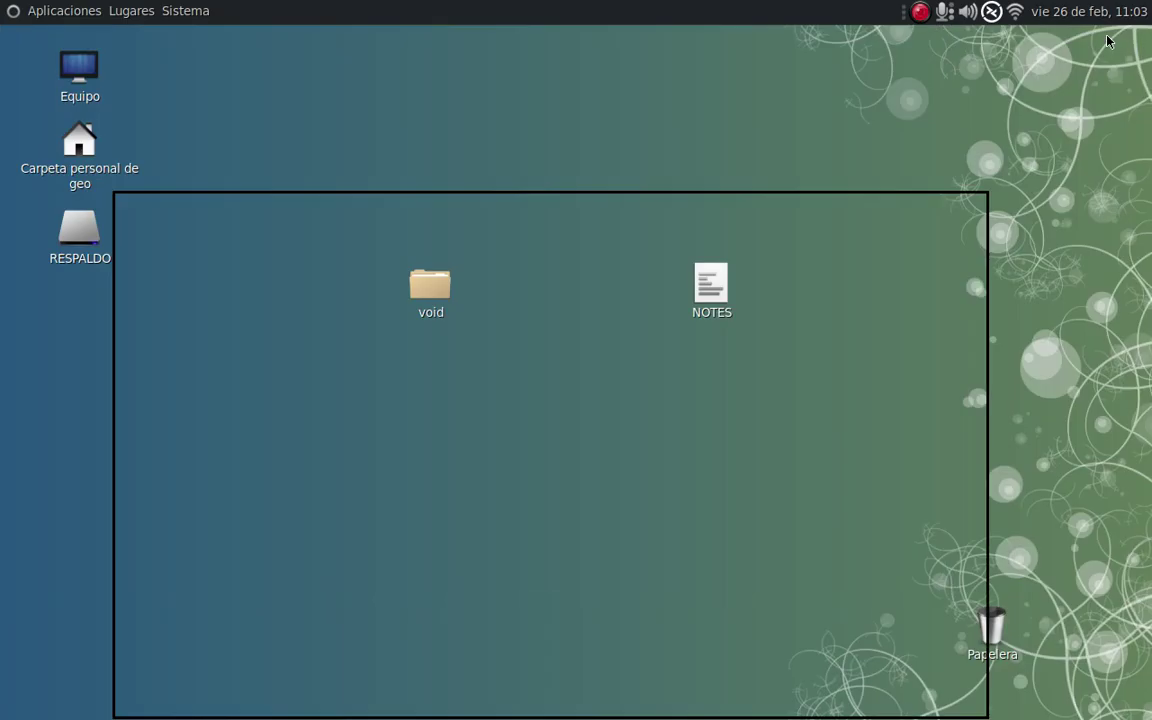
click(586, 712)
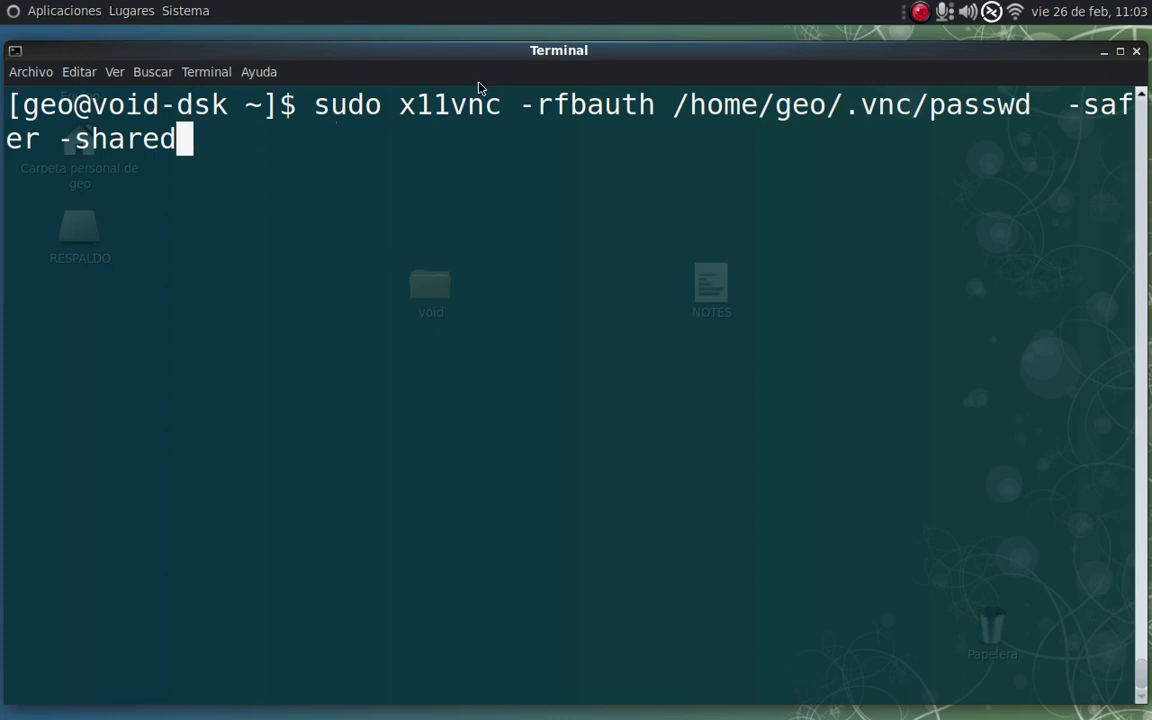
double_click(430, 100)
click(285, 171)
Add the -forever argument after -shared at the end of the x11vnc command.
key(Left)
key(Left)
key(Left)
key(Left)
key(Left)
key(Left)
key(Left)
key(Left)
key(Left)
key(Left)
key(Left)
key(Left)
key(Left)
key(Left)
key(Left)
key(Left)
key(Left)
key(Left)
key(Left)
key(Right)
key(Right)
key(Right)
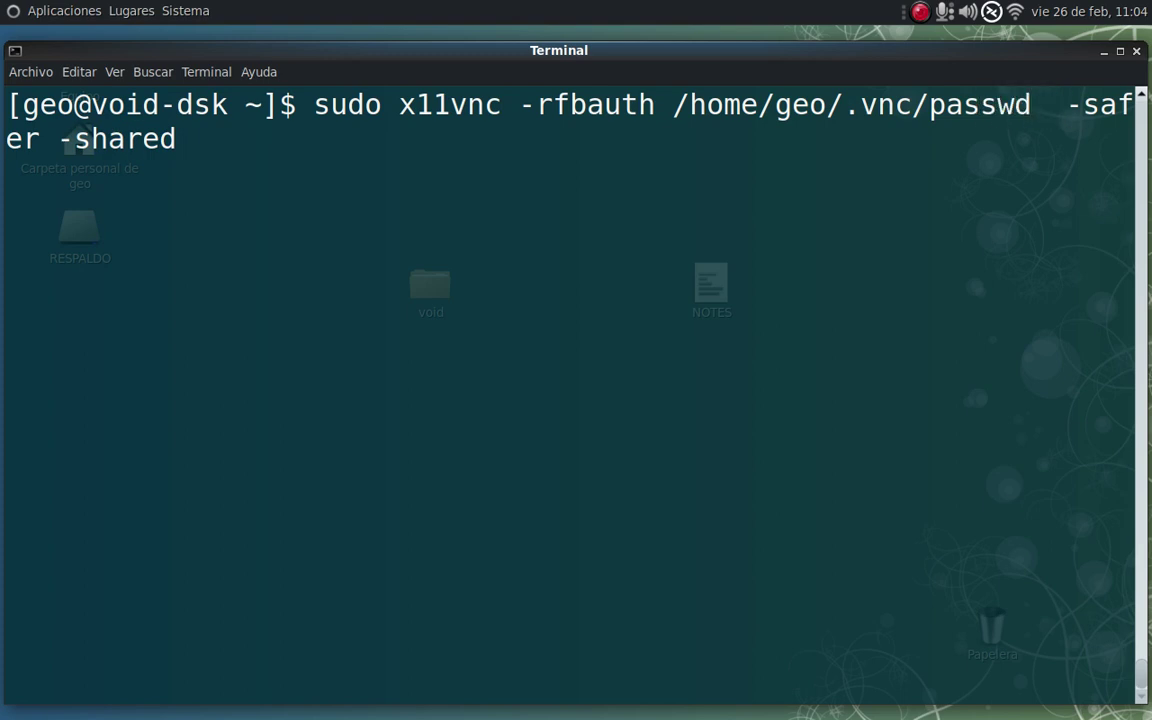
key(Right)
key(Right)
key(Right)
key(Right)
key(Right)
key(Right)
key(Right)
key(Right)
key(Right)
key(Right)
key(Right)
key(Right)
key(Right)
key(Right)
key(Right)
key(Right)
text(-forever)
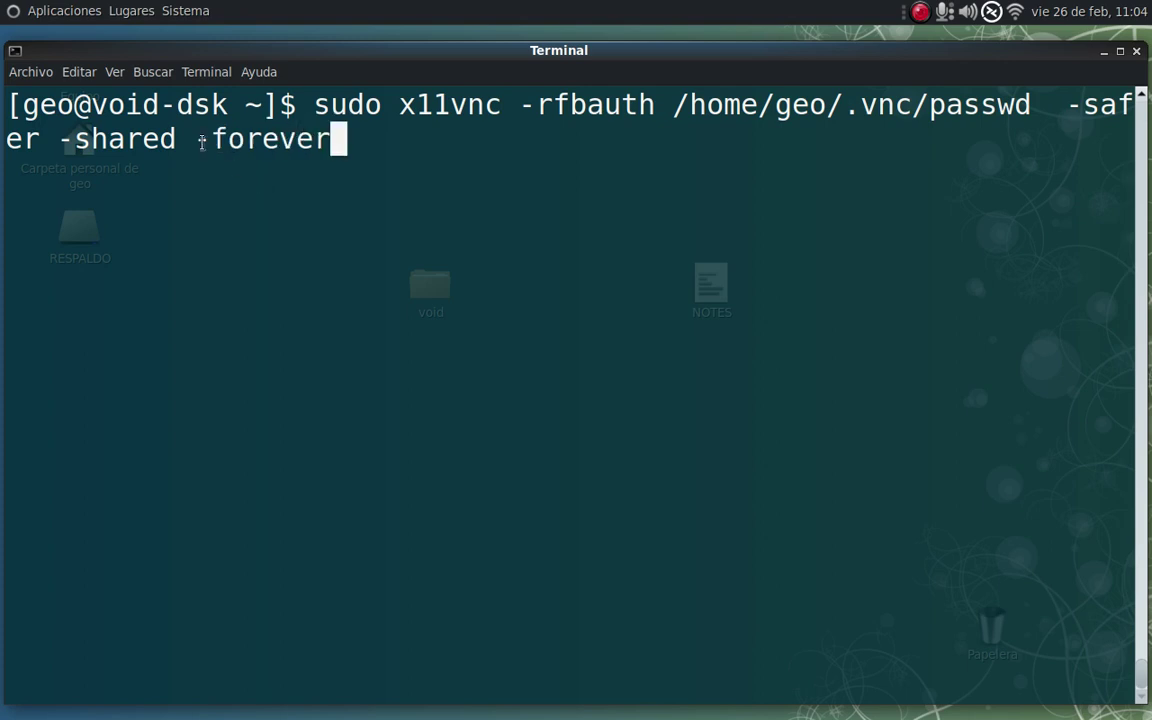
Highlight the -forever argument and the x11vnc program name in the command, clearing each selection.
drag(197, 140, 338, 142)
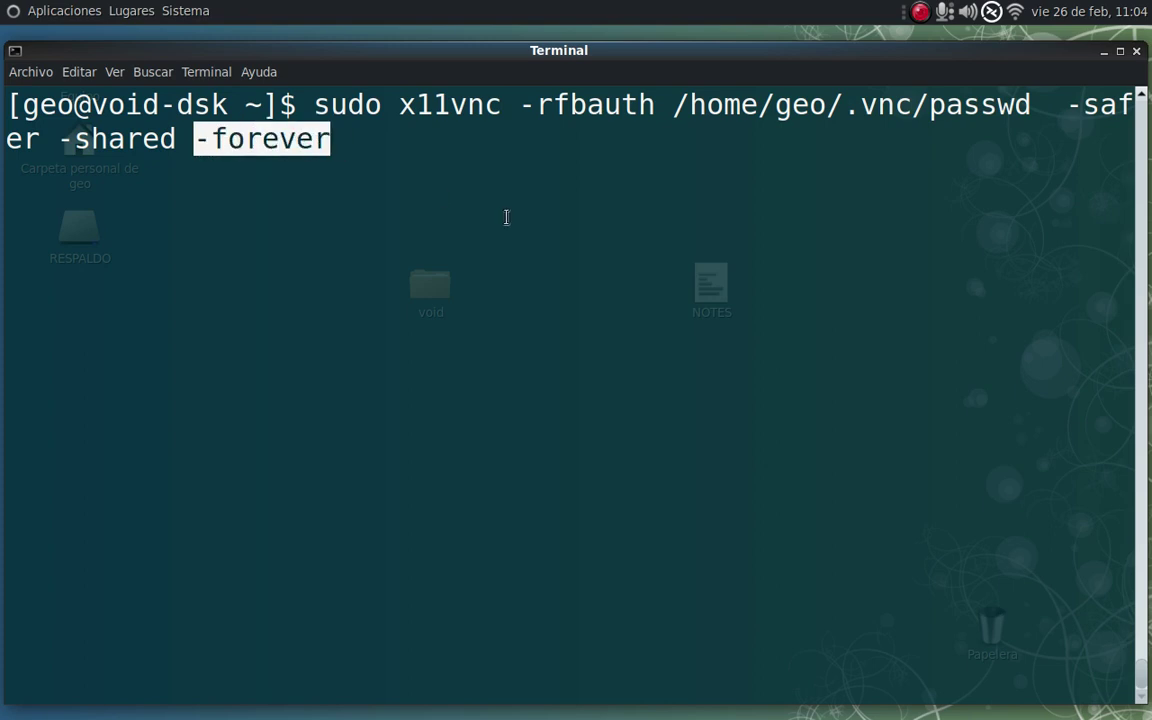
click(507, 217)
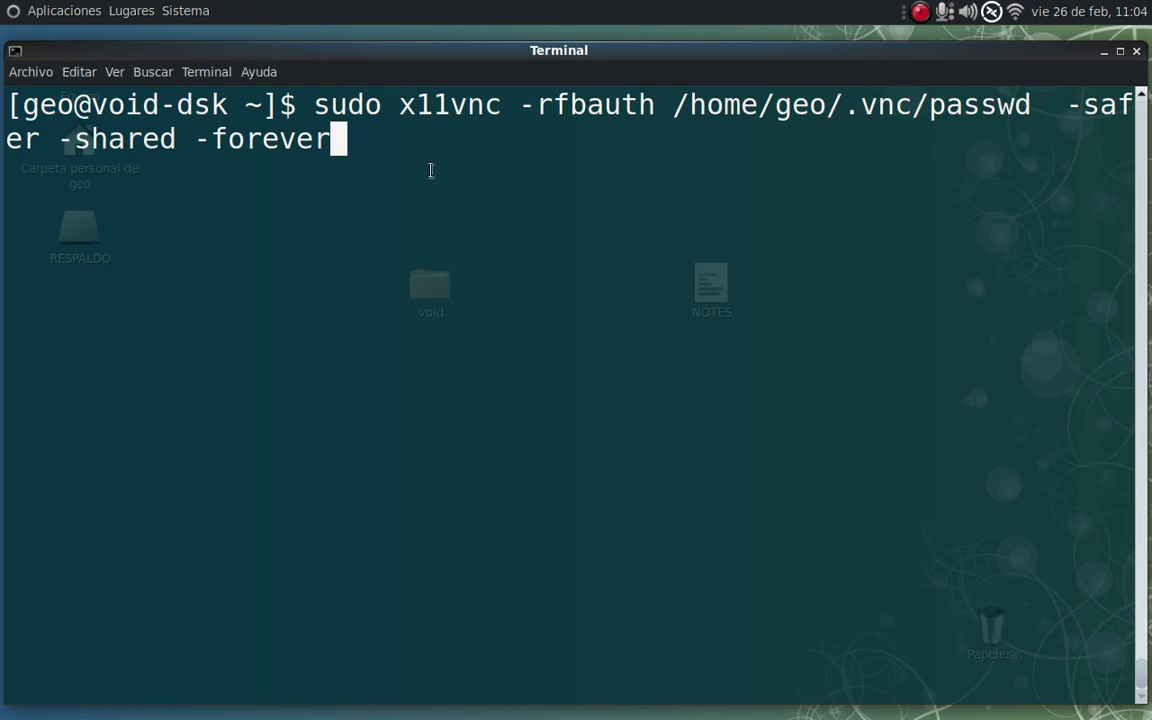
double_click(416, 110)
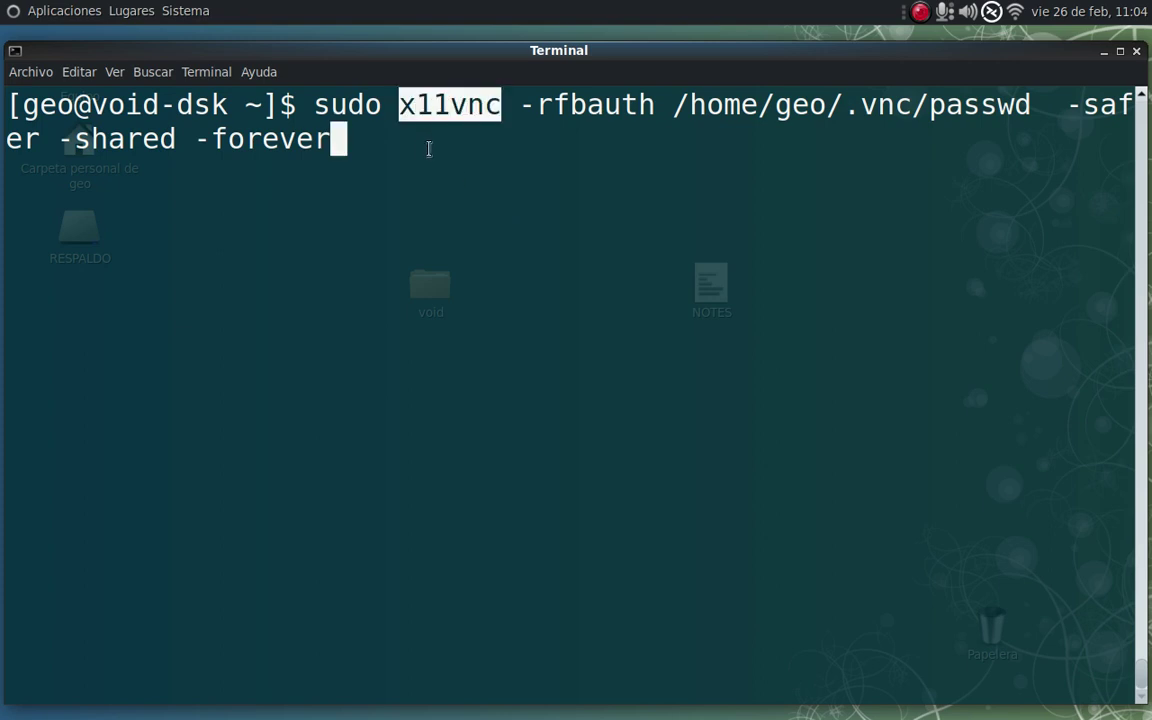
click(428, 149)
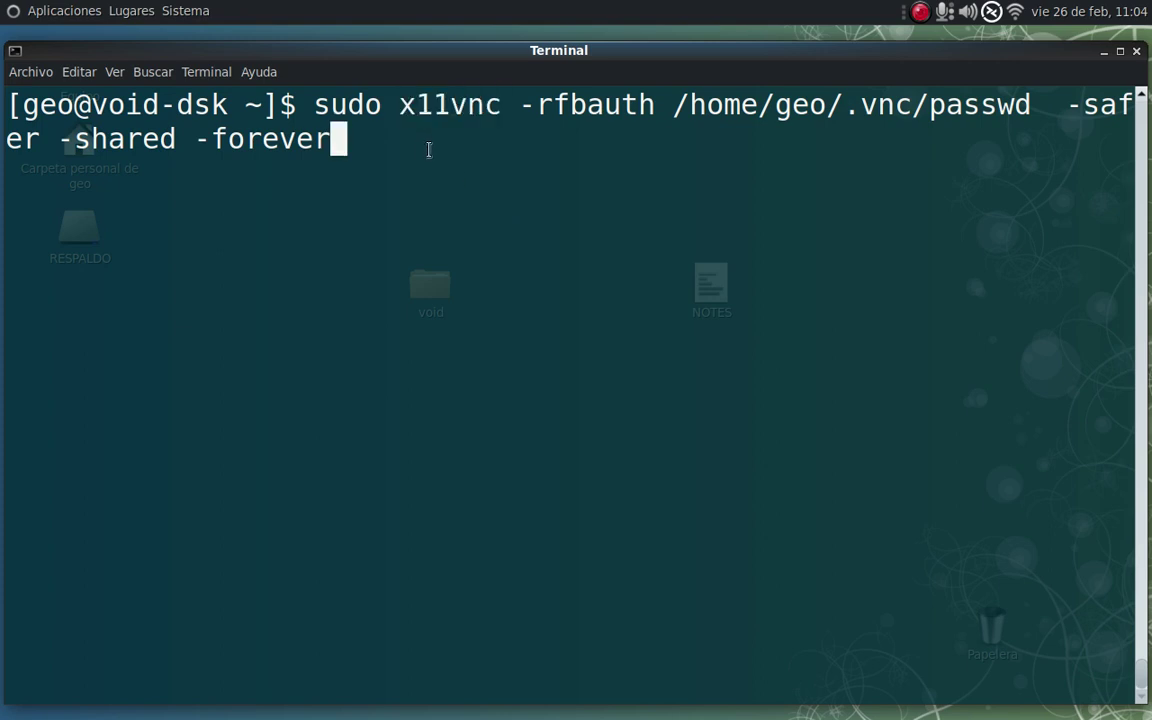
Run the x11vnc command with -forever and highlight the VNC desktop and port lines in its output.
key(Return)
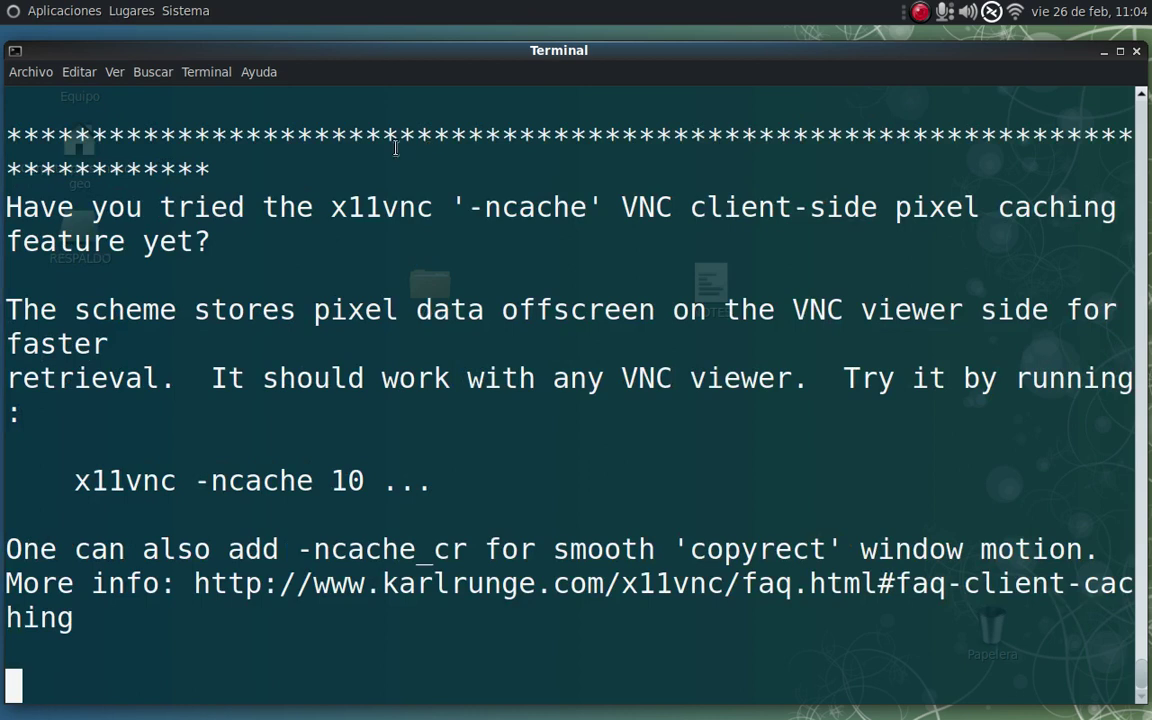
scroll(378, 466, up, 4)
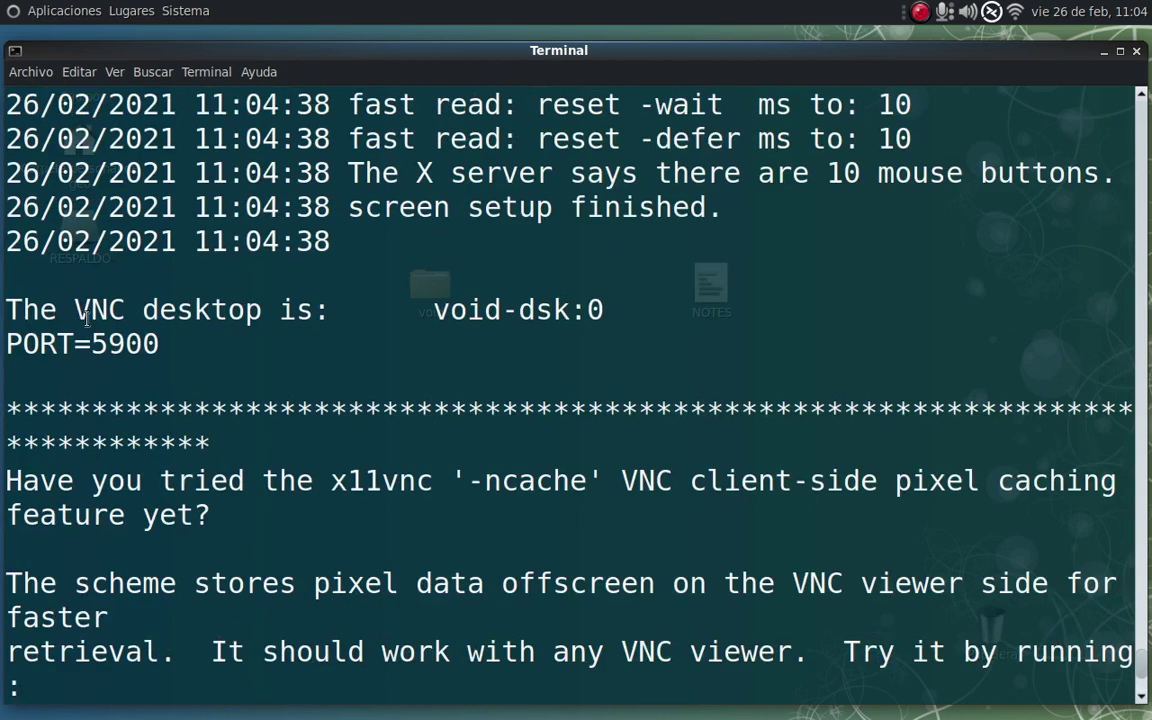
drag(72, 300, 200, 344)
click(218, 345)
scroll(165, 360, down, 3)
scroll(263, 380, up, 2)
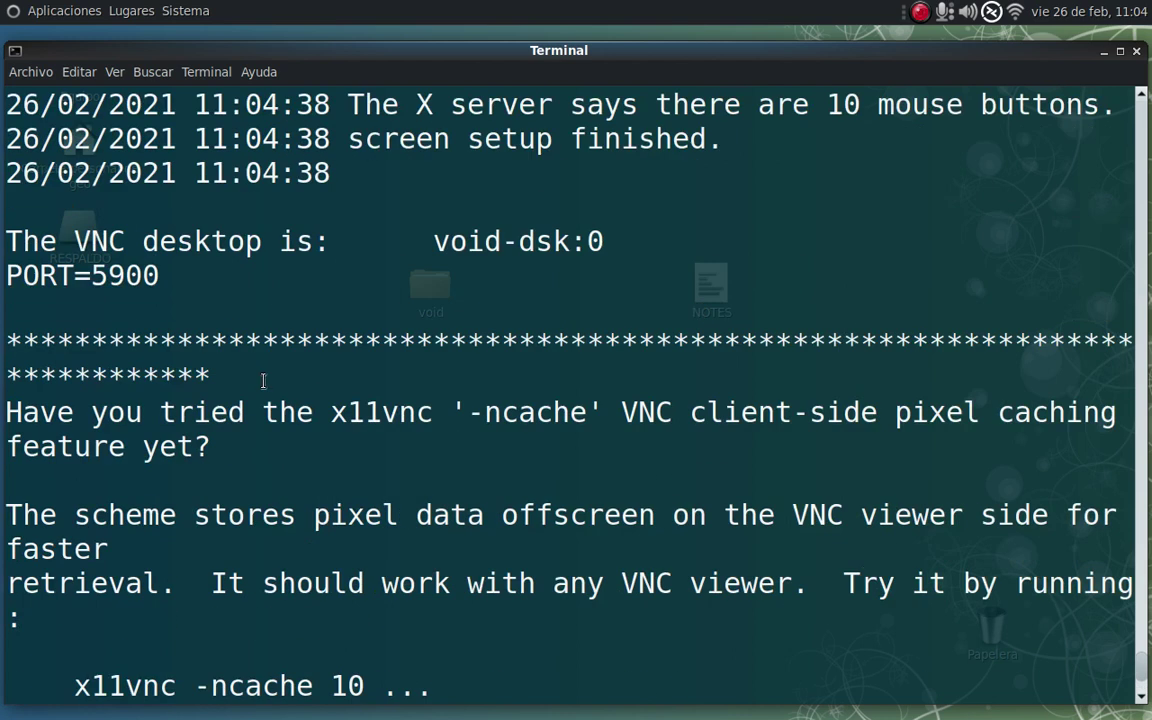
Stop the running x11vnc server and recall its command on a cleared terminal.
key(ctrl+c)
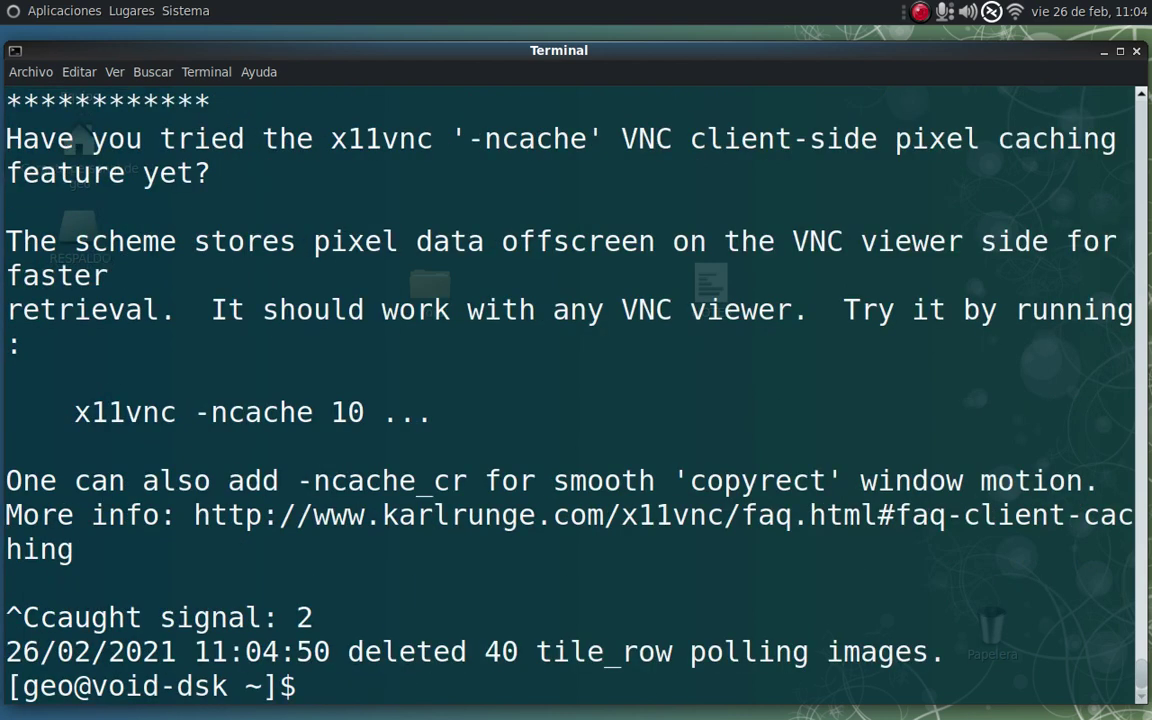
key(ctrl+l)
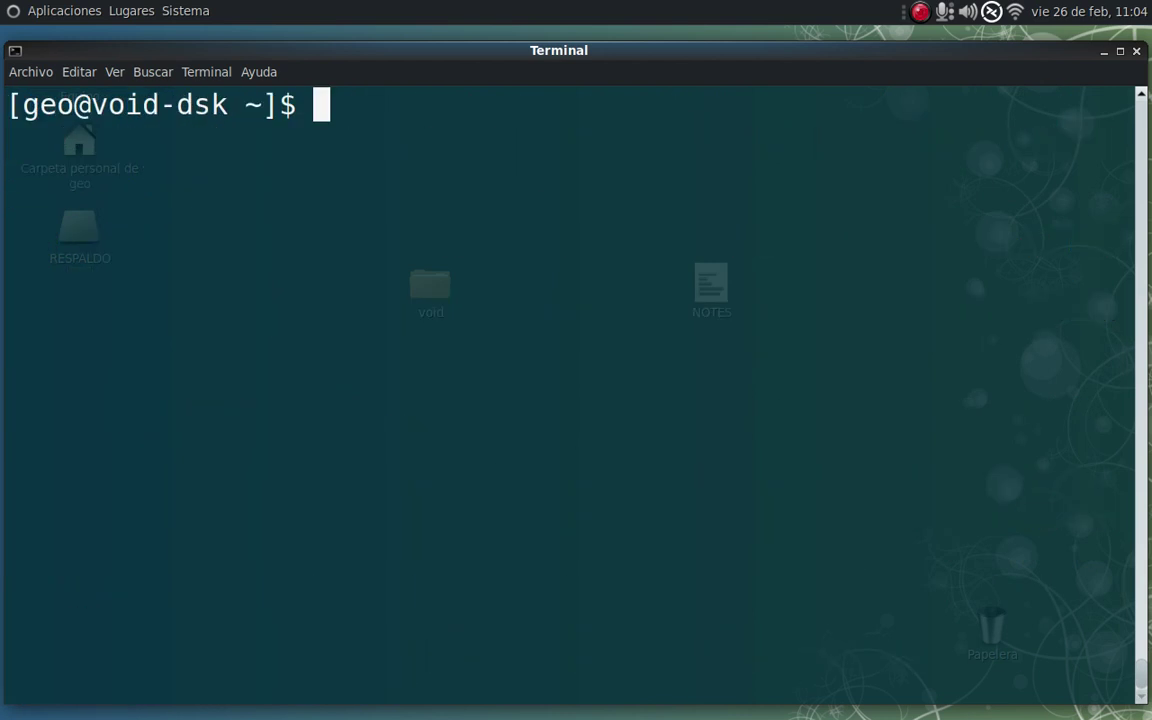
key(Up)
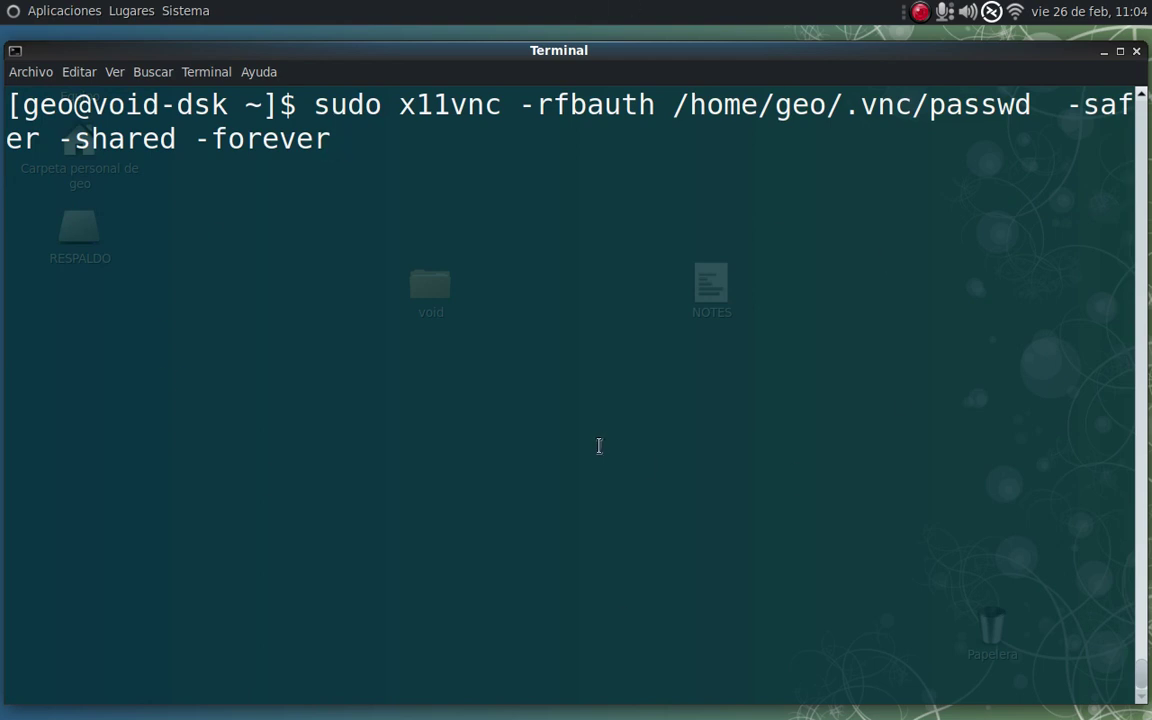
Highlight the x11vnc program name and the whole sudo command line, clearing each selection.
double_click(422, 100)
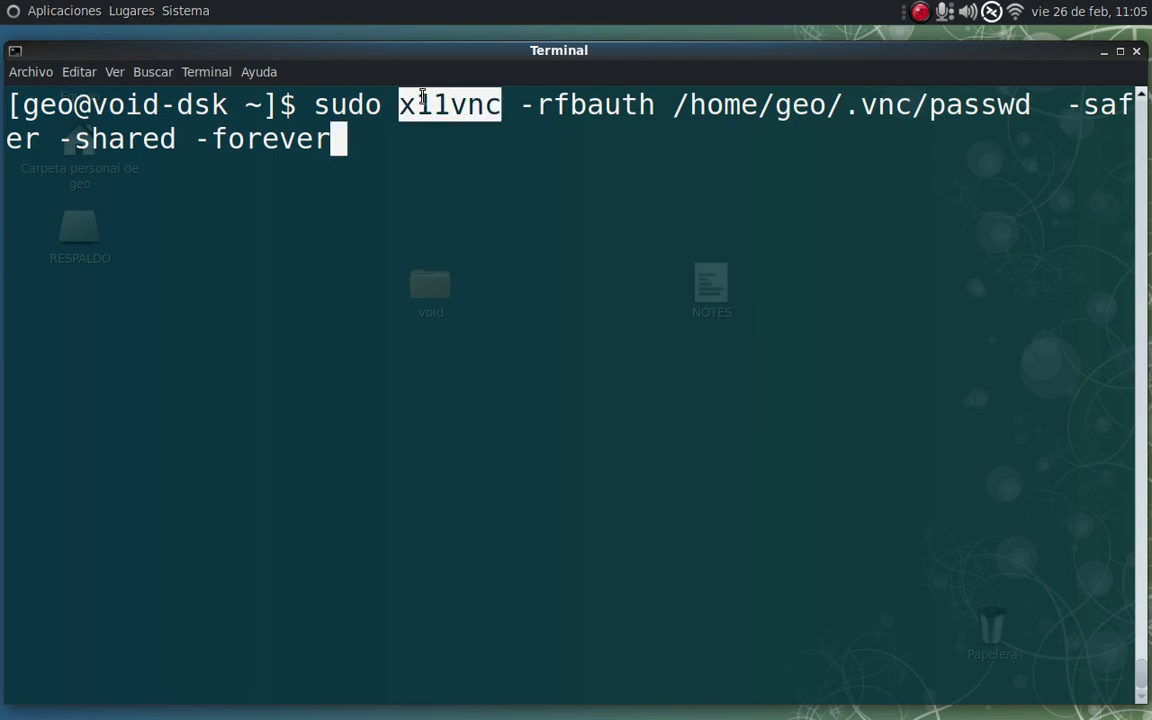
click(428, 157)
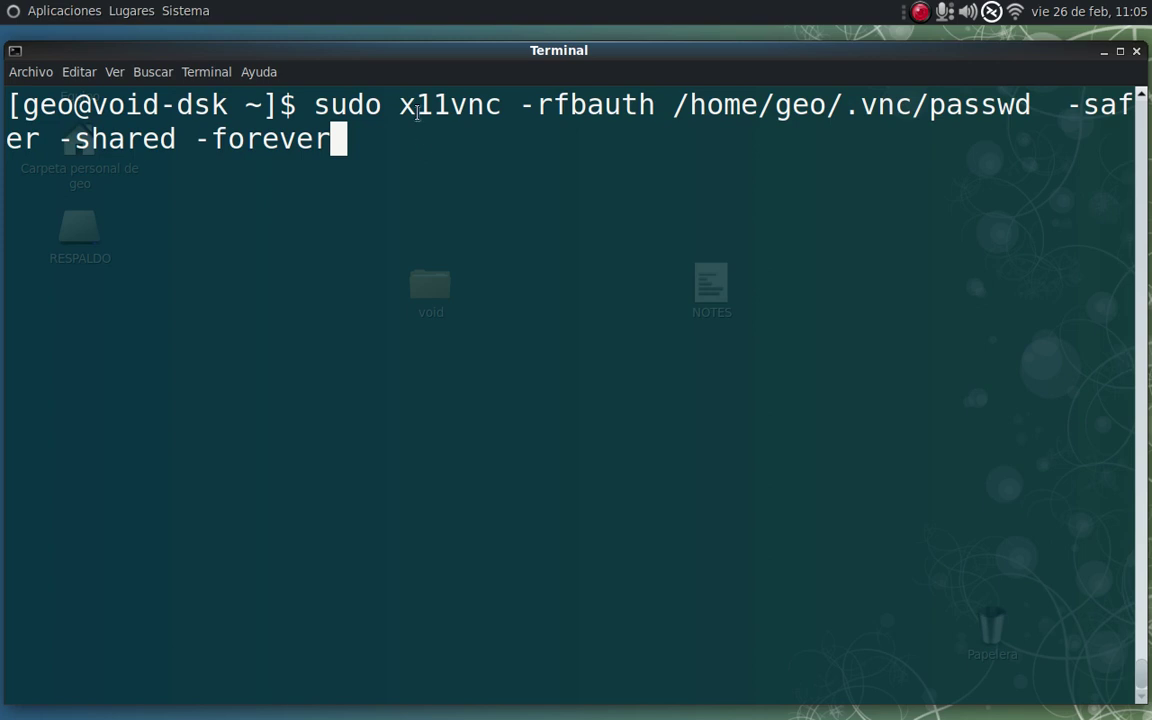
drag(398, 104, 502, 108)
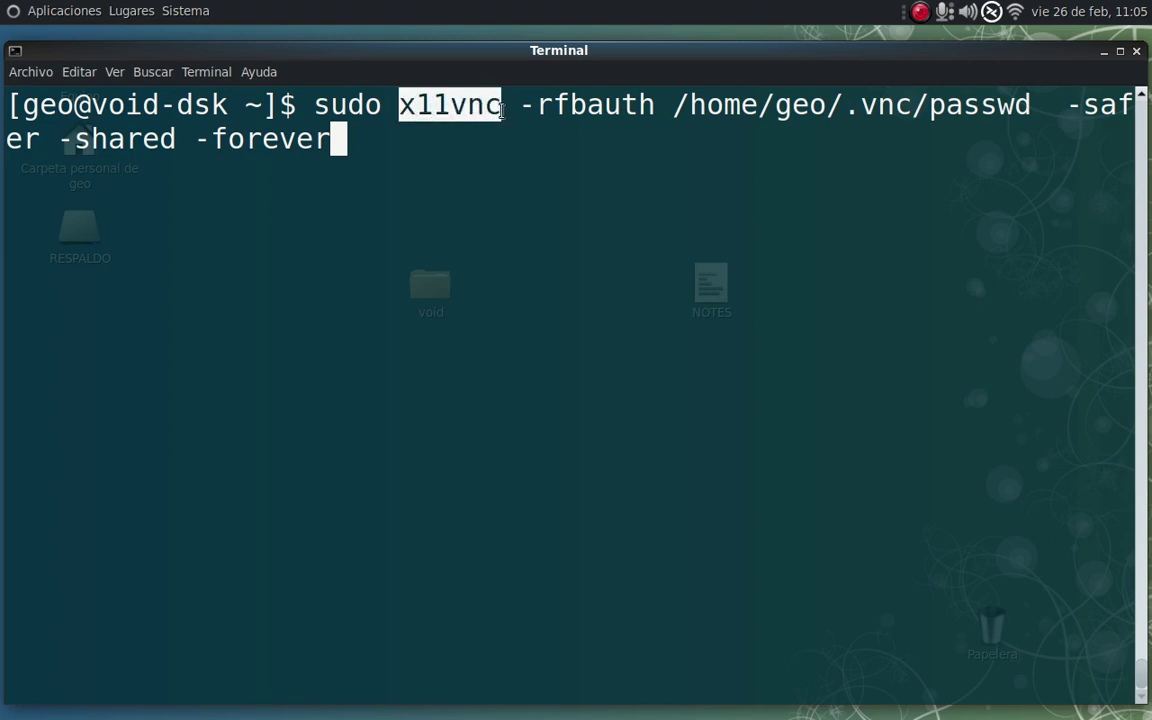
click(454, 166)
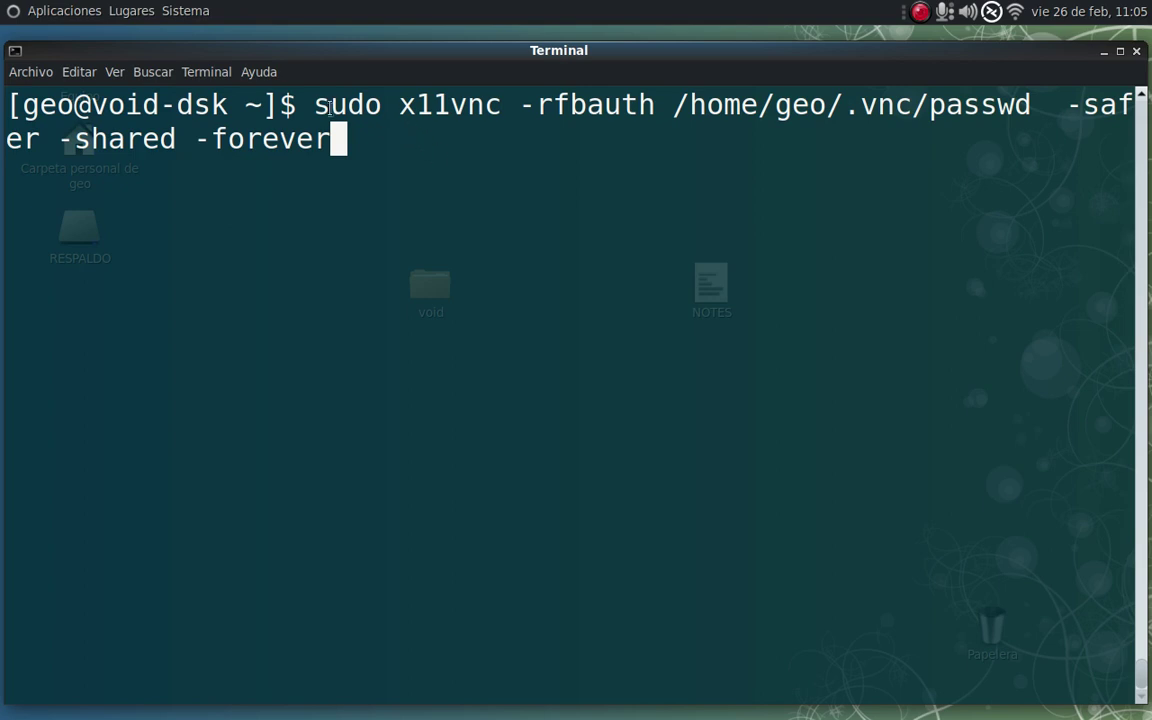
drag(316, 105, 365, 121)
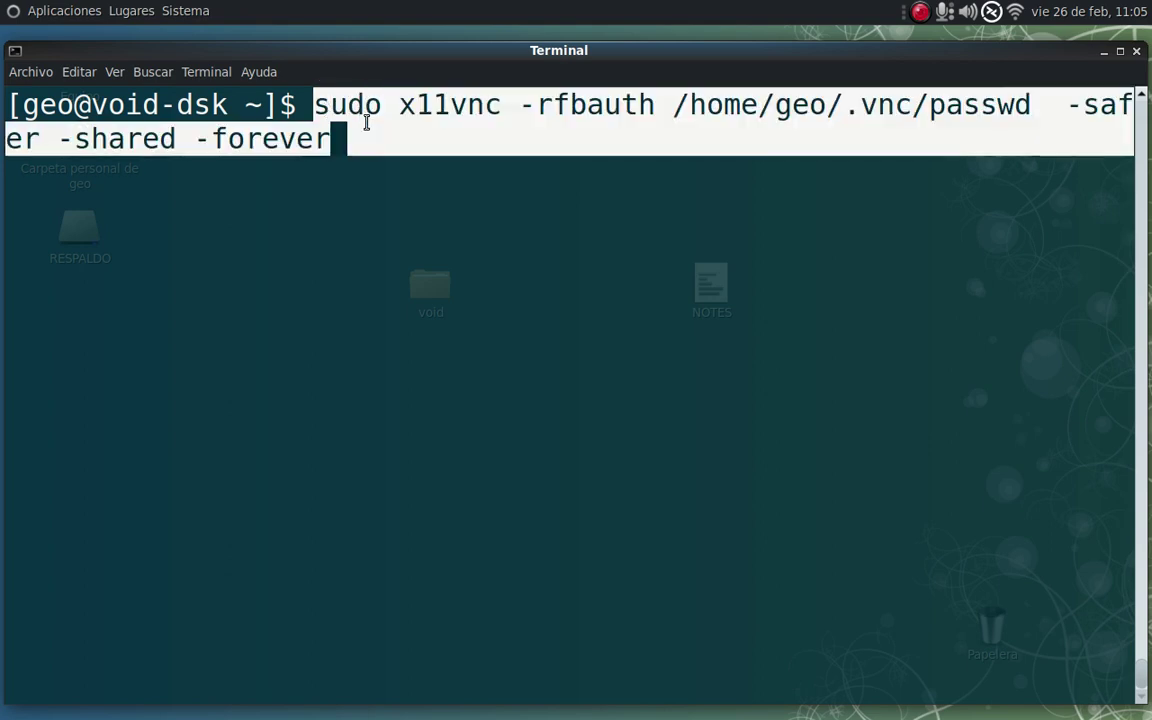
click(369, 136)
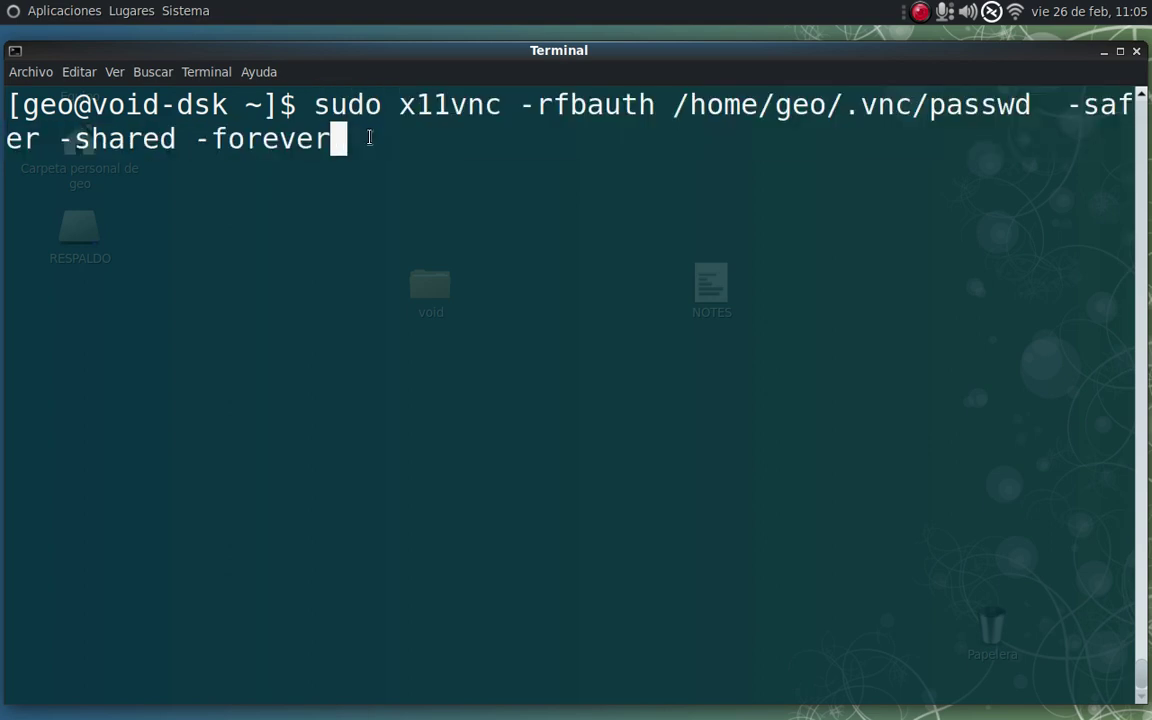
drag(400, 106, 484, 117)
click(485, 118)
Change the -rfbauth option in the x11vnc command to -auth by removing the letters rfb.
key(Left)
key(Left)
key(Left)
key(Left)
key(Left)
key(Left)
key(Left)
key(Left)
key(Left)
key(Left)
key(Left)
key(Left)
key(Left)
key(Left)
key(Left)
key(Left)
key(Left)
key(Left)
key(Left)
key(Left)
key(Left)
key(Left)
key(Left)
key(Left)
key(Left)
key(Left)
key(Left)
key(Left)
key(Left)
key(Left)
key(Left)
key(Left)
key(Left)
key(Left)
key(Left)
key(Left)
key(Left)
key(Left)
key(Left)
key(Left)
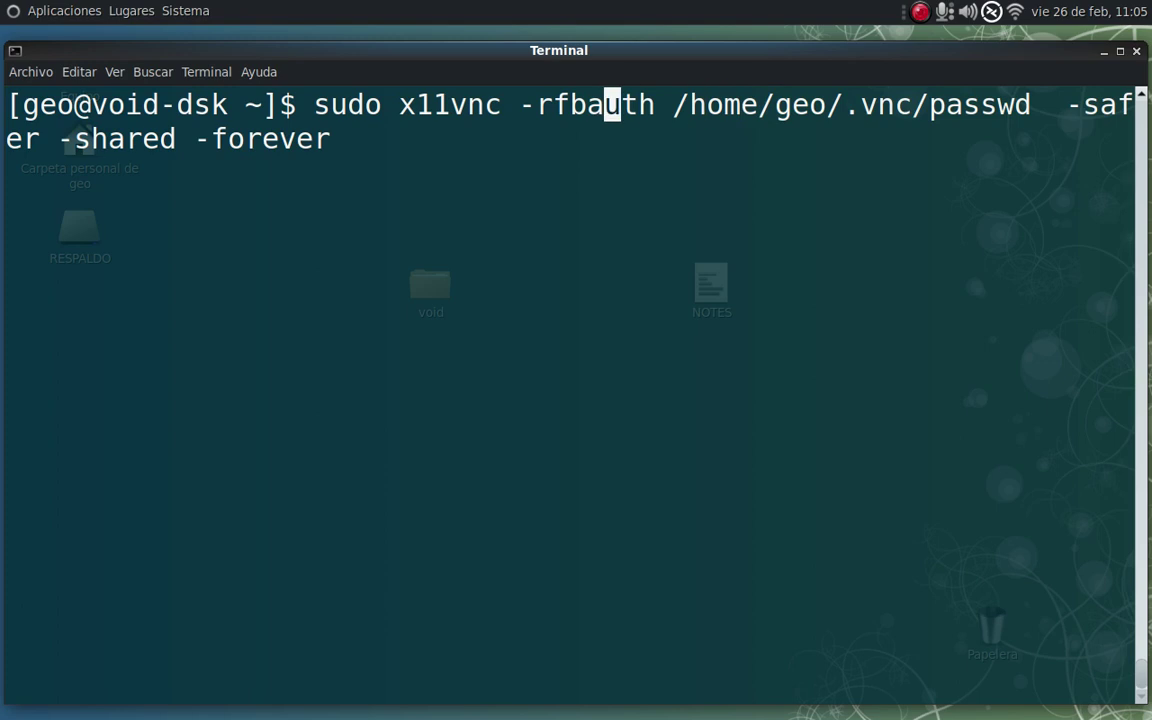
key(Left)
key(Left)
key(Left)
key(Left)
key(Left)
key(Delete)
key(Delete)
key(Delete)
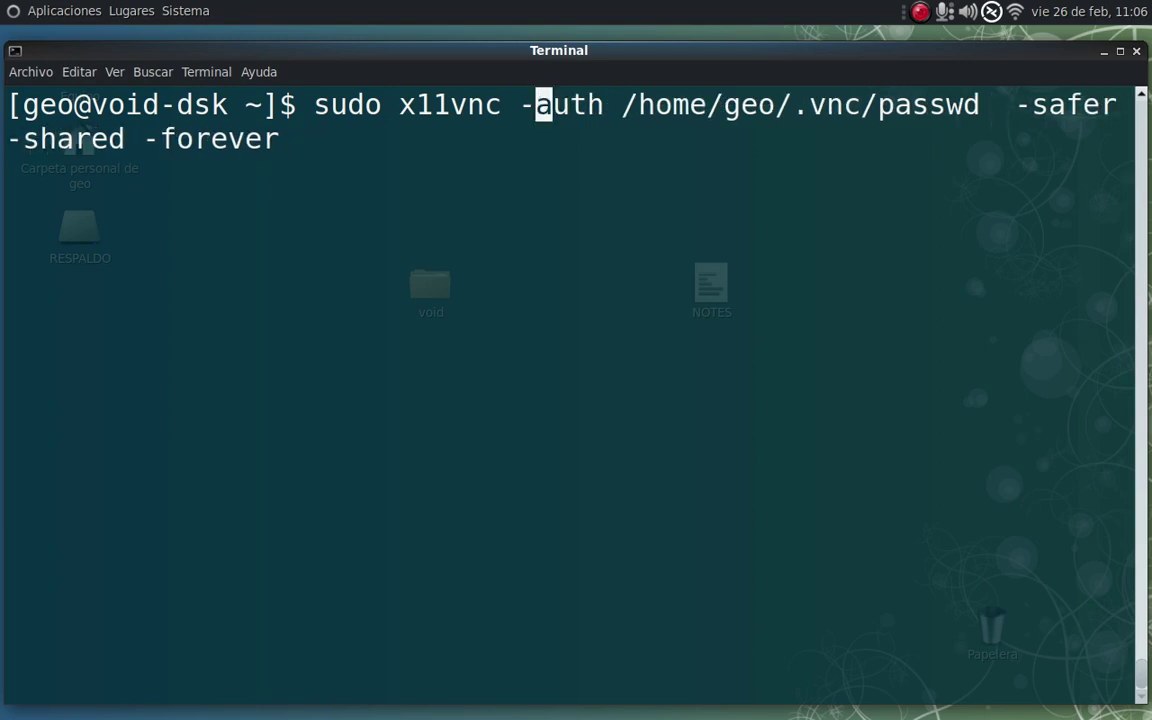
Insert the value guess after -auth, before the password file path in the command.
key(Right)
key(Right)
key(Right)
key(Right)
key(Left)
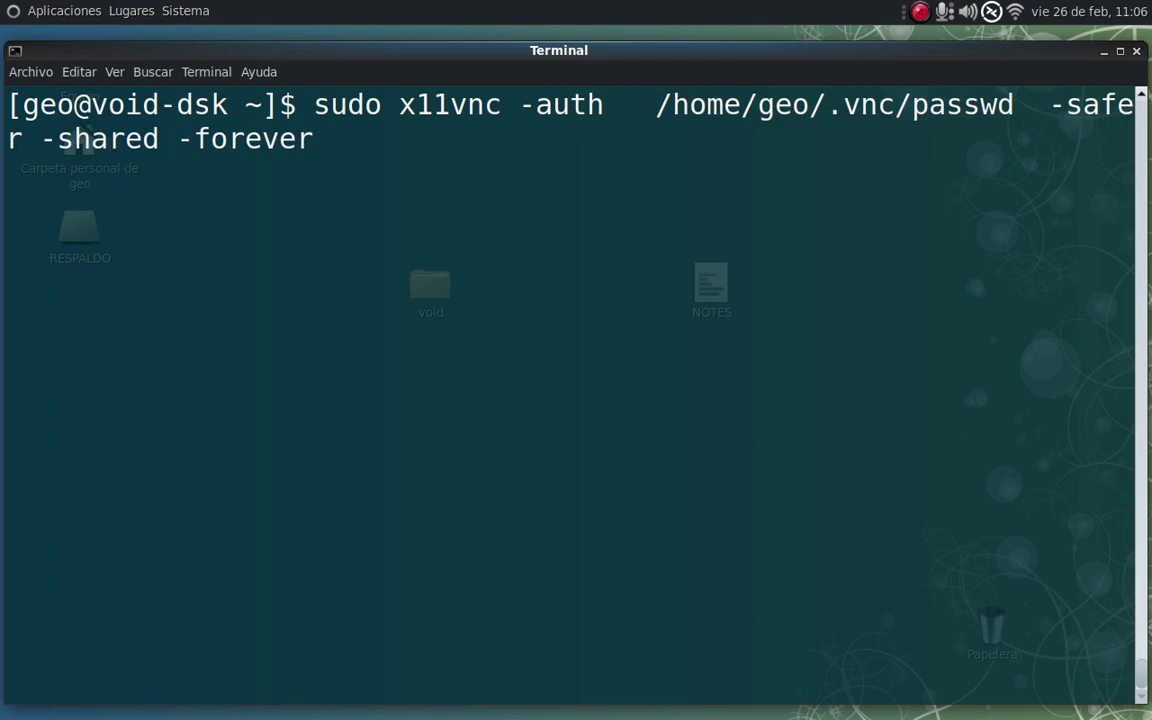
text(guees)
key(BackSpace)
key(BackSpace)
text(sss)
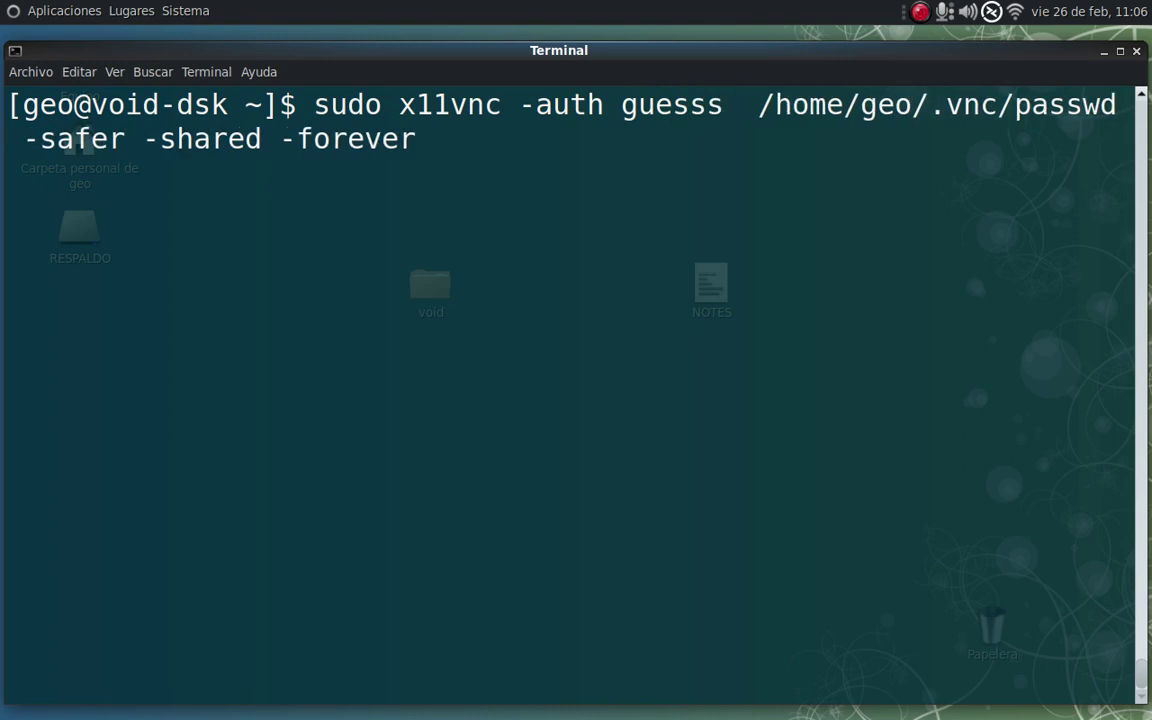
key(BackSpace)
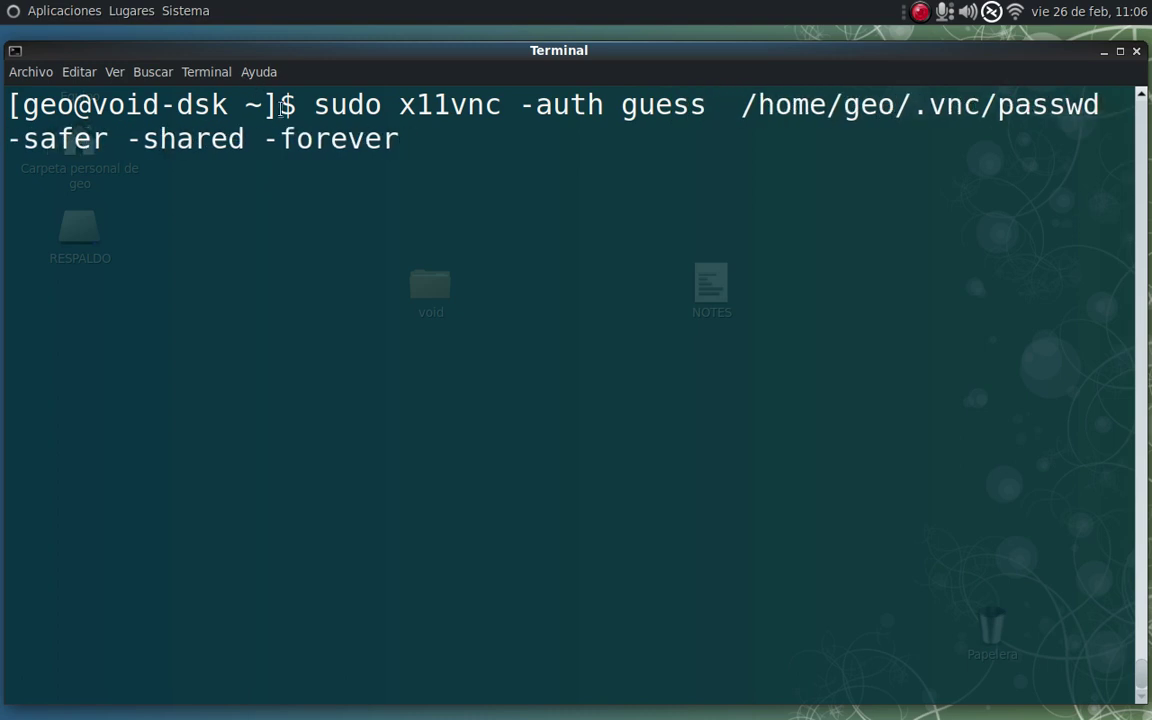
Highlight sudo and the -auth guess option in the edited command, clearing each selection.
double_click(341, 107)
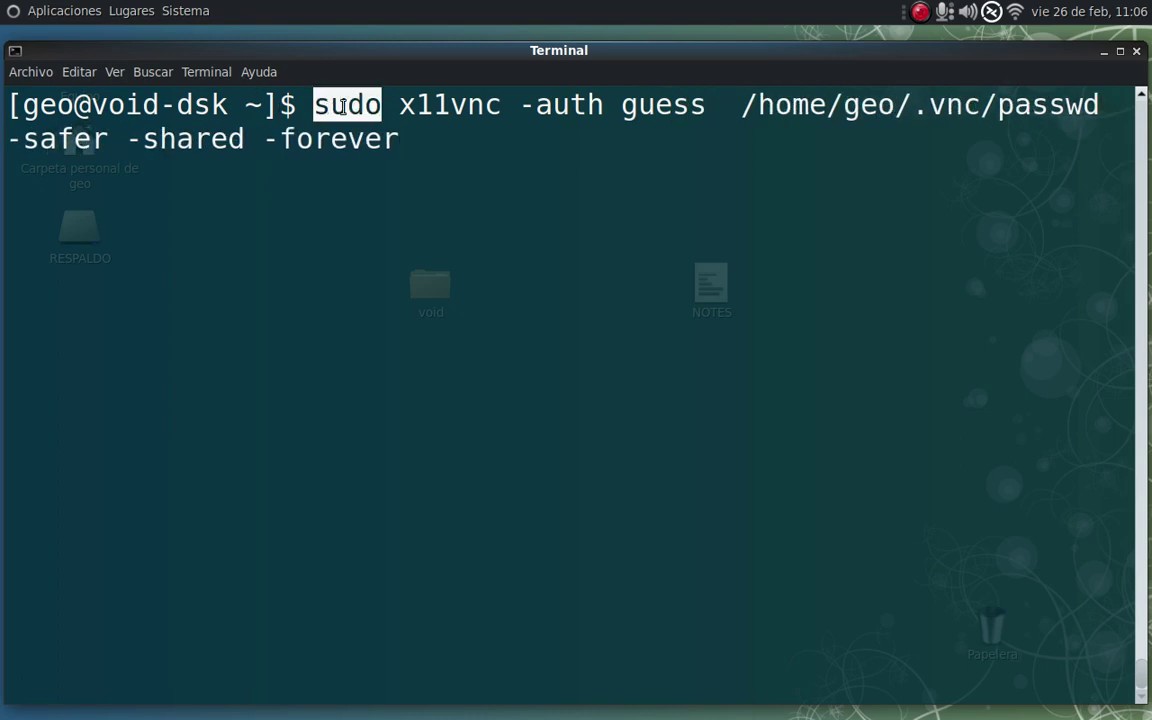
click(341, 107)
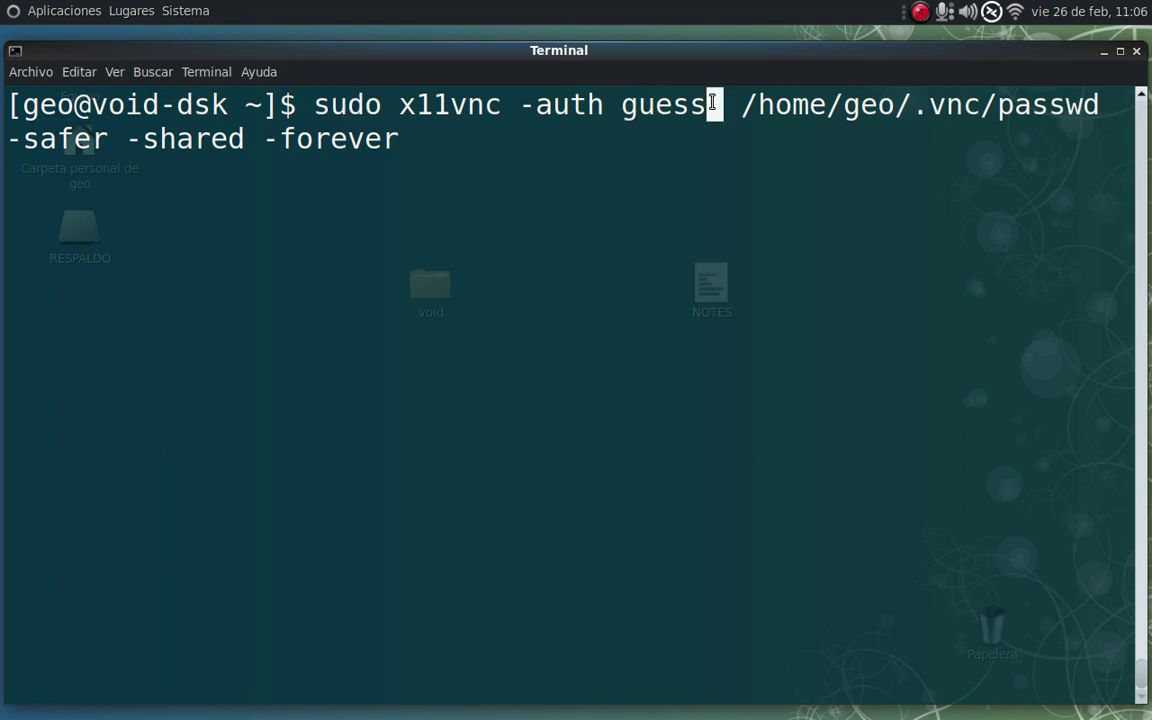
drag(722, 105, 522, 105)
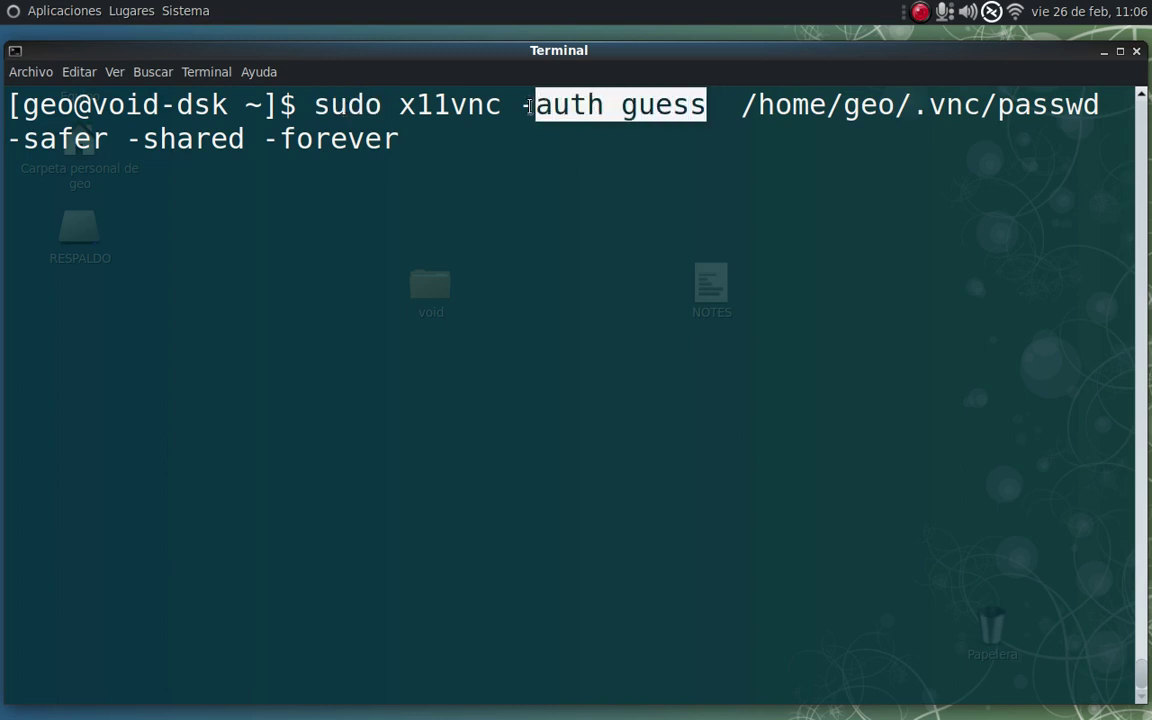
click(563, 114)
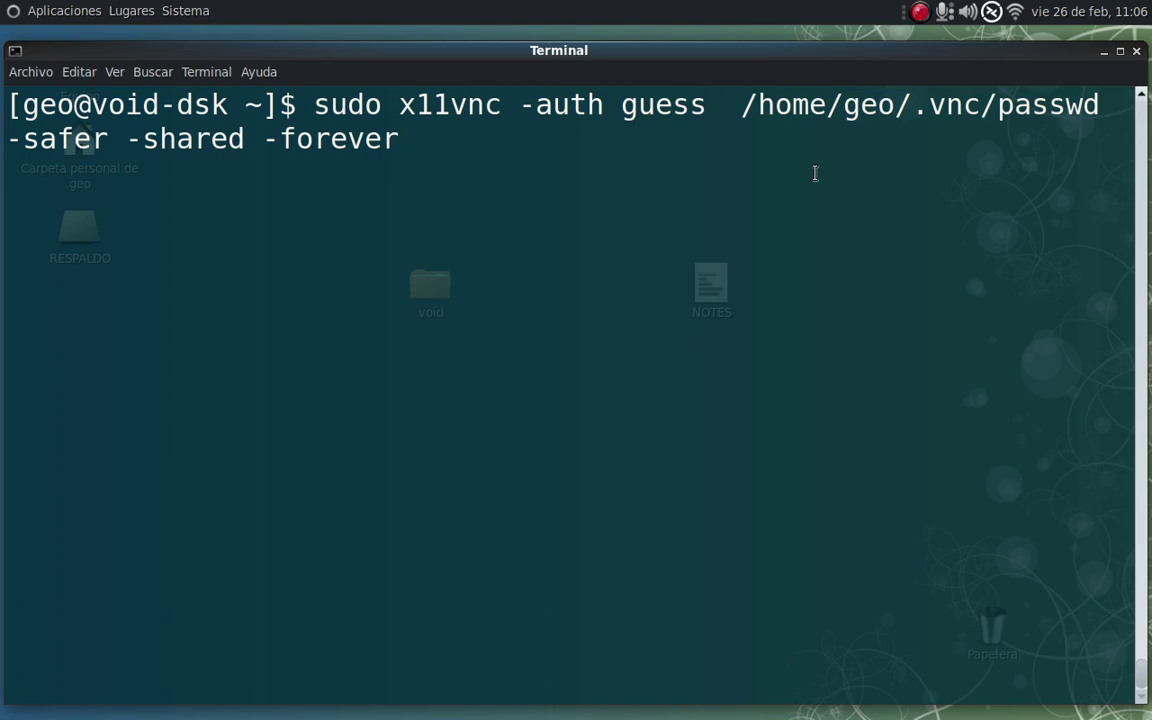
Try running x11vnc with -auth guess and highlight the netstat and -auth guess messages in its output.
key(Return)
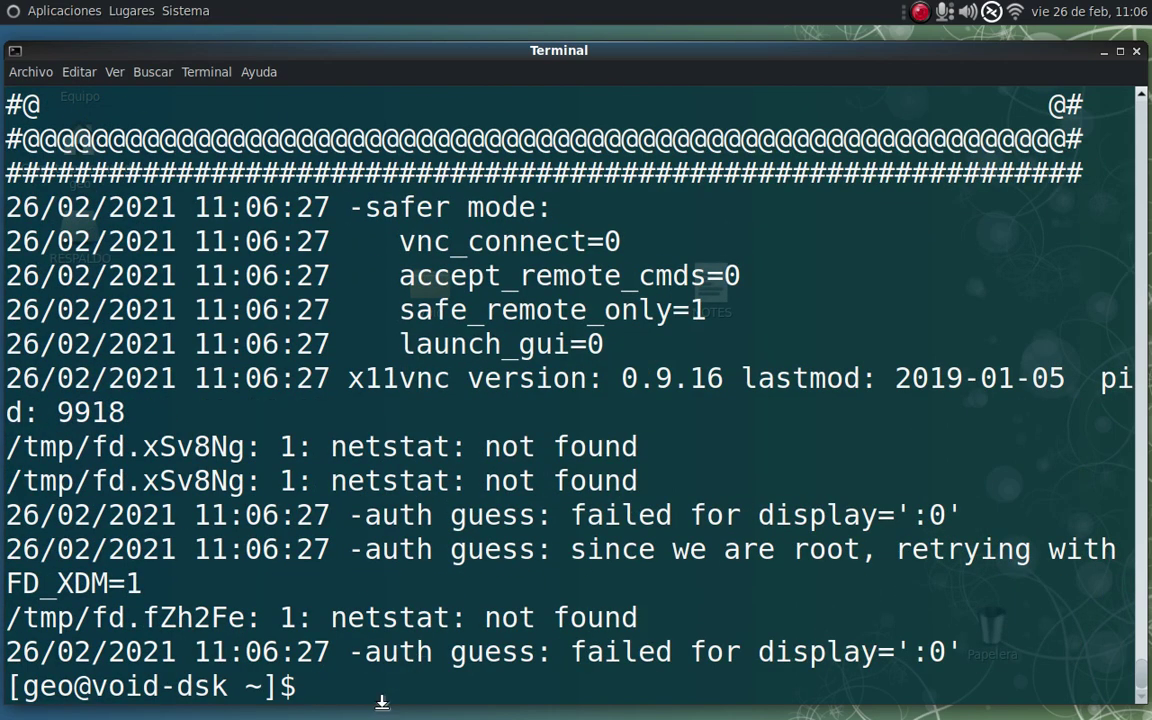
drag(336, 685, 176, 275)
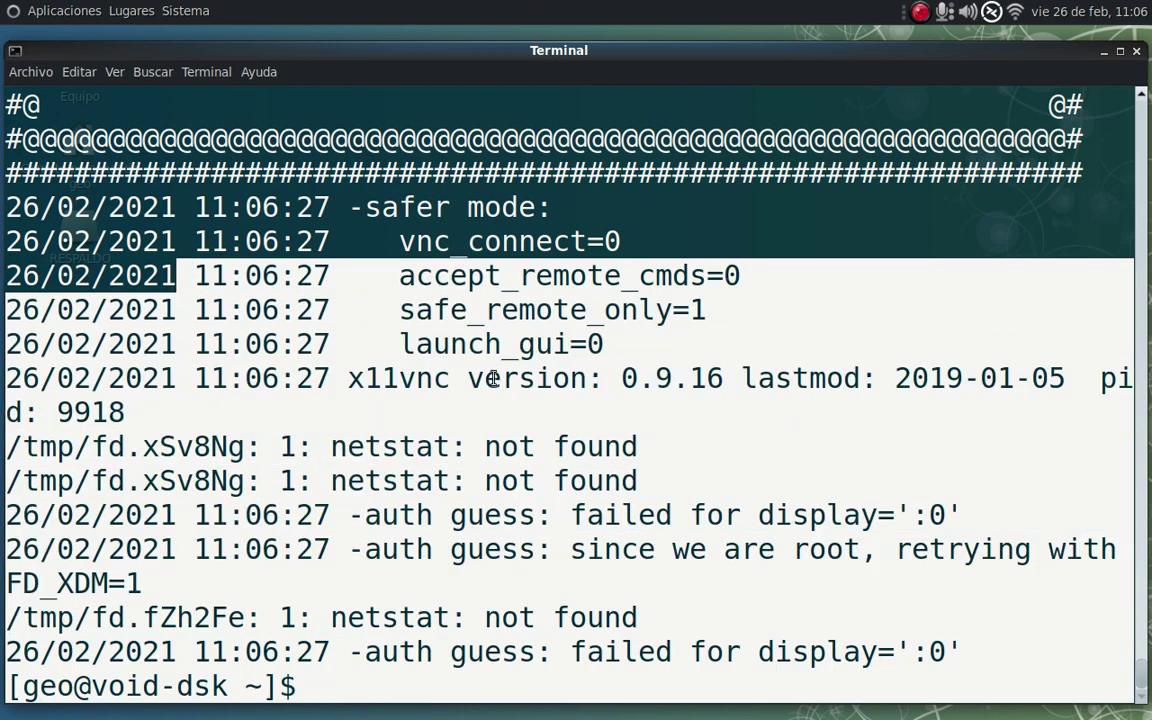
click(465, 496)
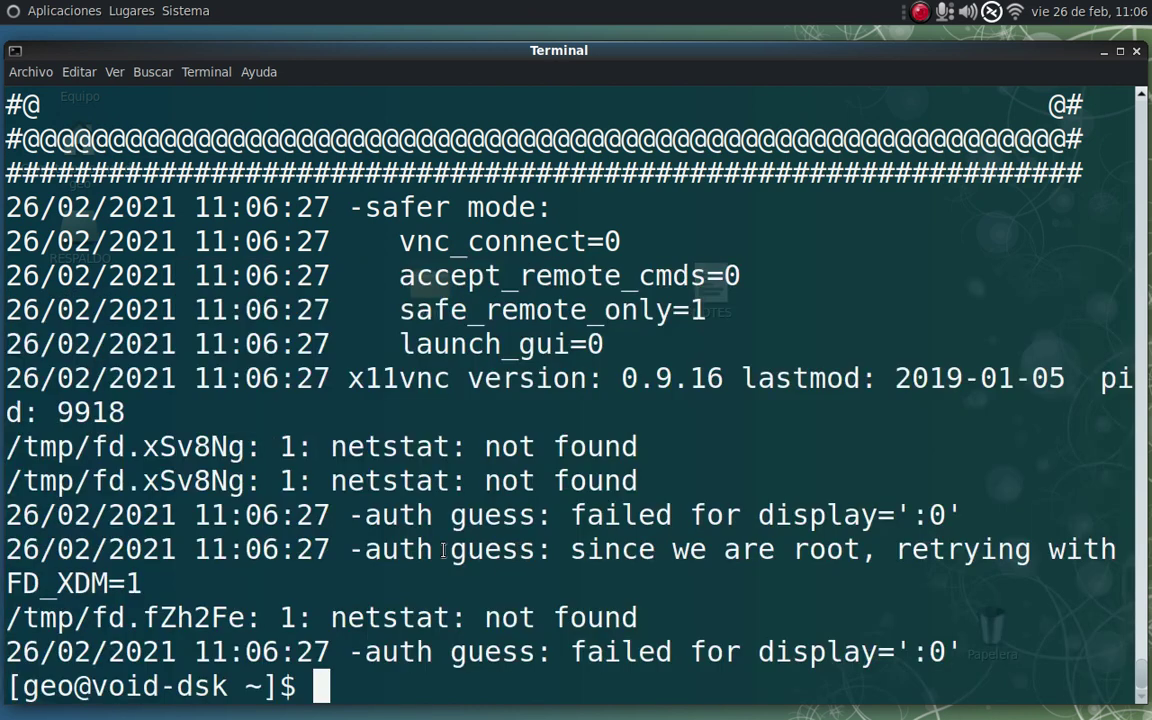
drag(316, 517, 975, 551)
click(797, 548)
drag(632, 618, 245, 313)
scroll(398, 411, up, 1)
scroll(470, 427, down, 1)
drag(438, 652, 126, 276)
click(352, 350)
Recall the x11vnc command on a cleared terminal, append /var/log/x11vnc.log after -forever, and briefly highlight that path.
key(ctrl+l)
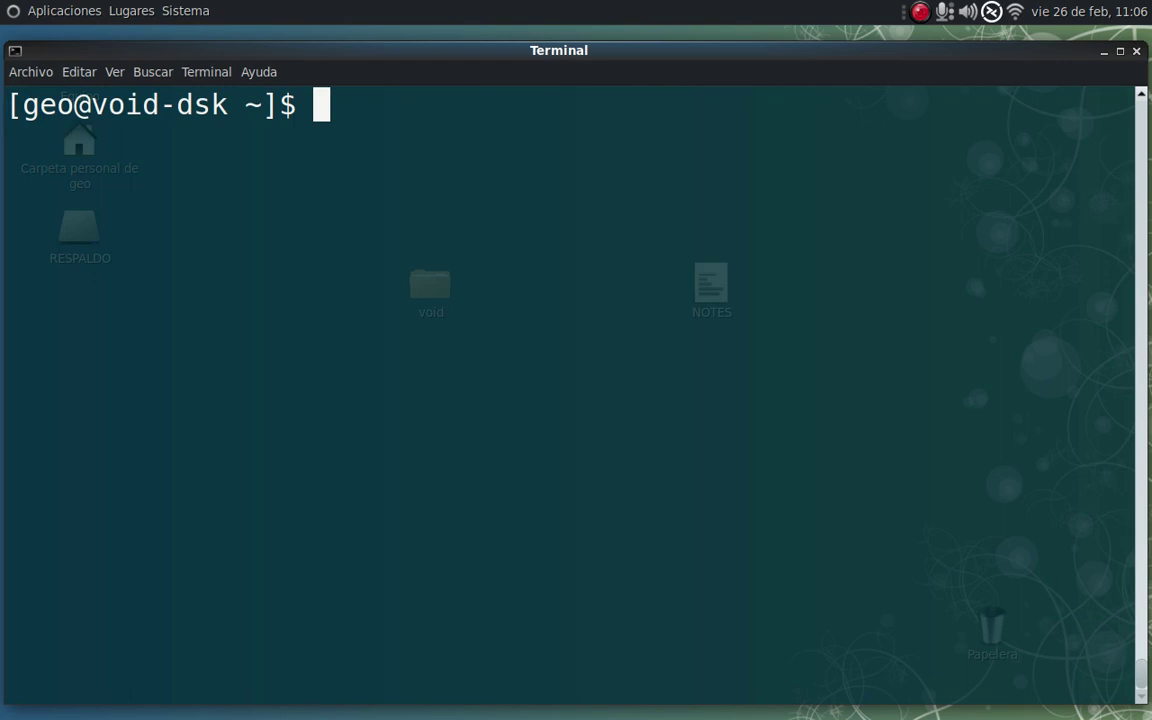
key(Up)
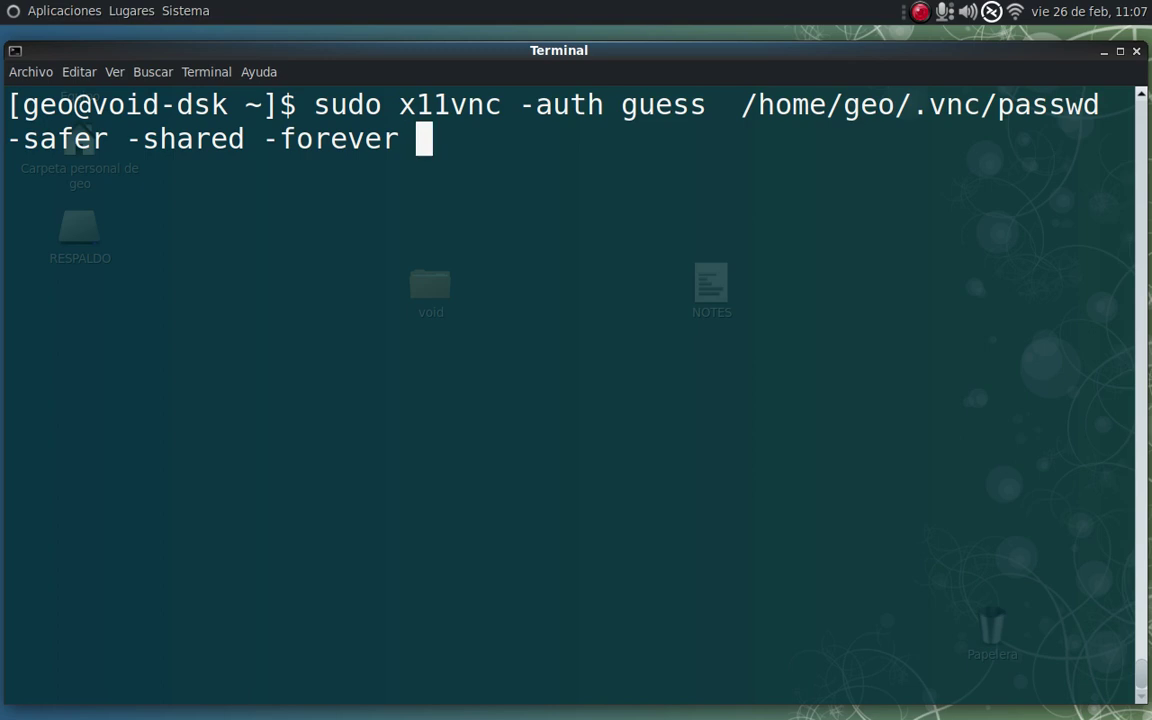
text(/var/)
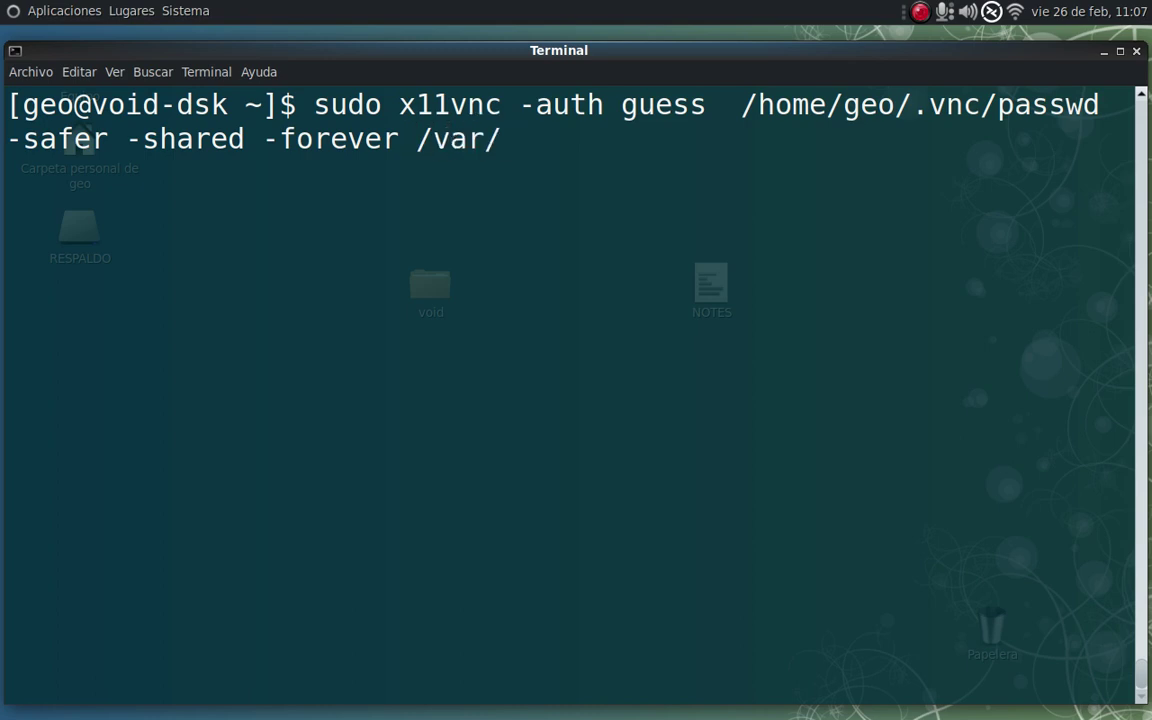
text(lo)
key(Tab)
key(Tab)
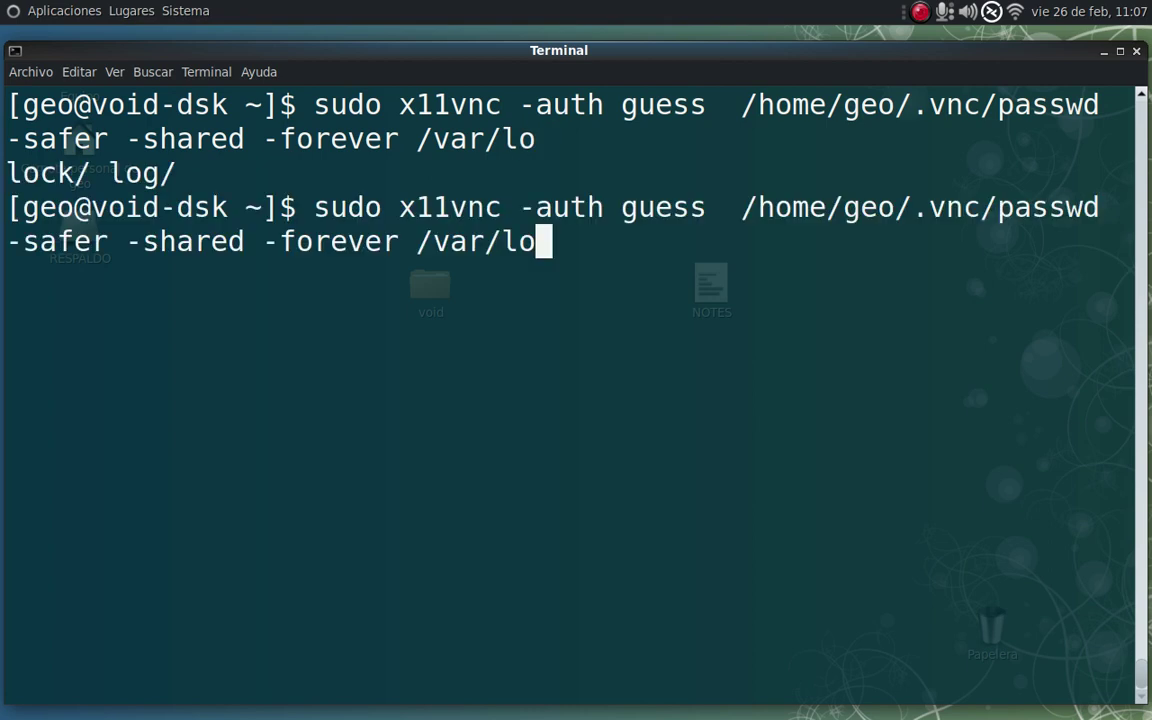
text(g)
key(Tab)
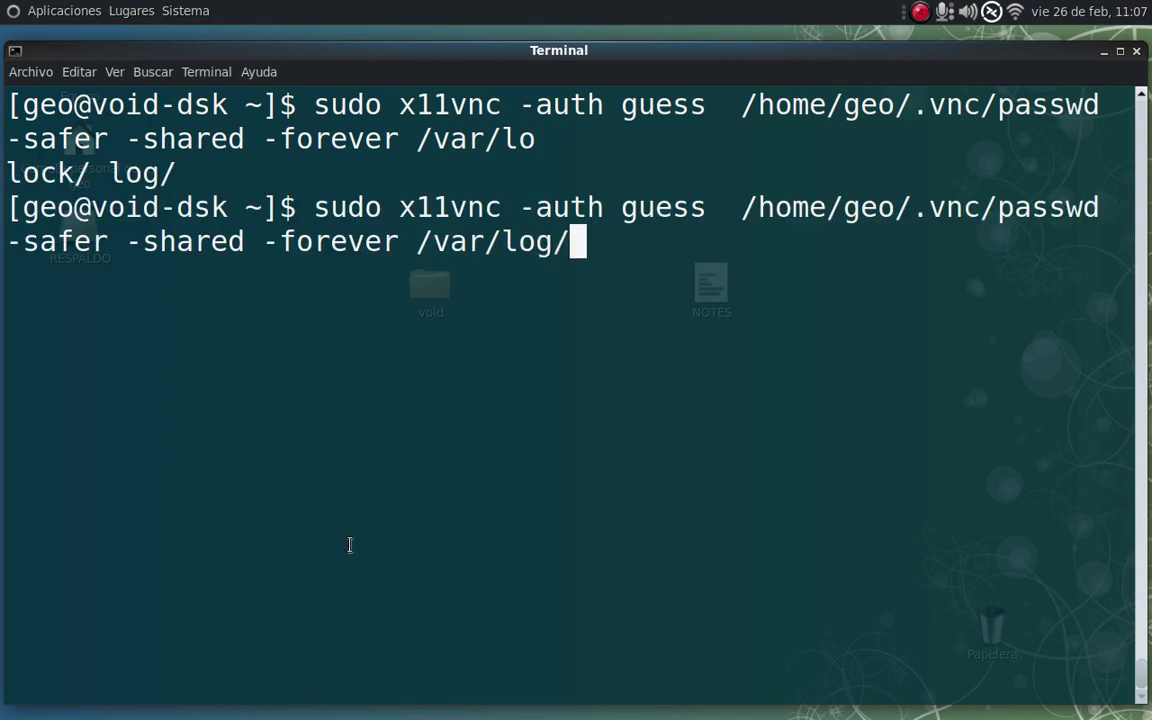
key(ctrl+l)
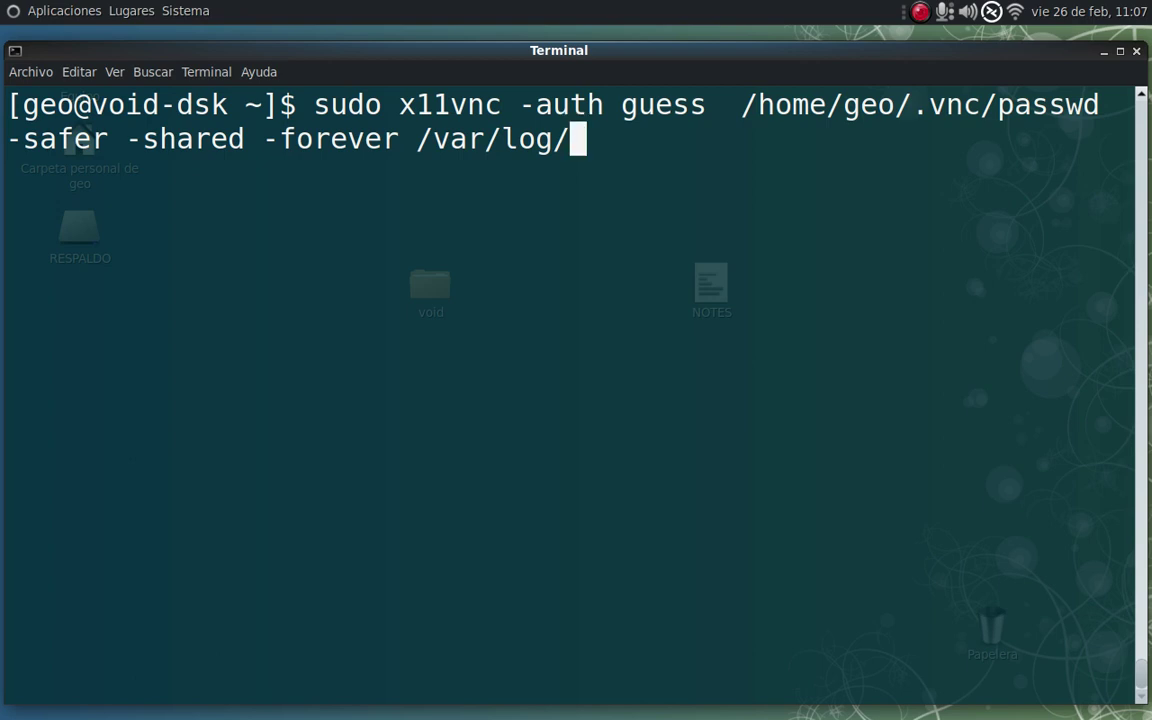
text(x11)
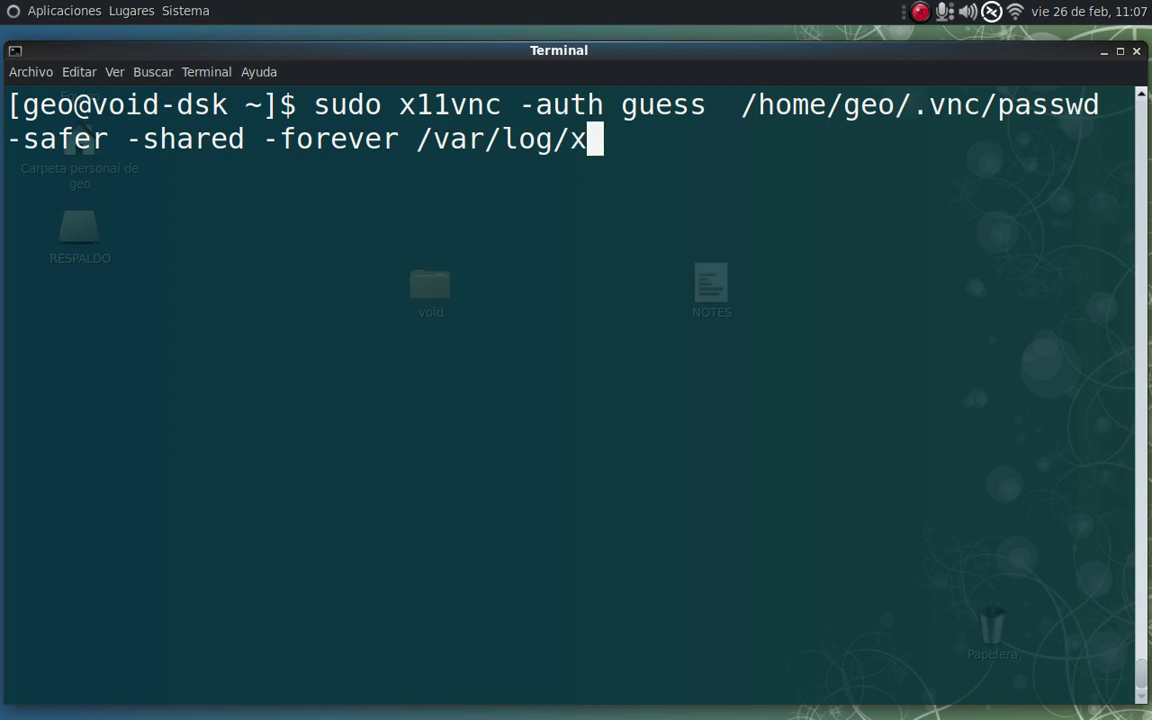
text(vnc)
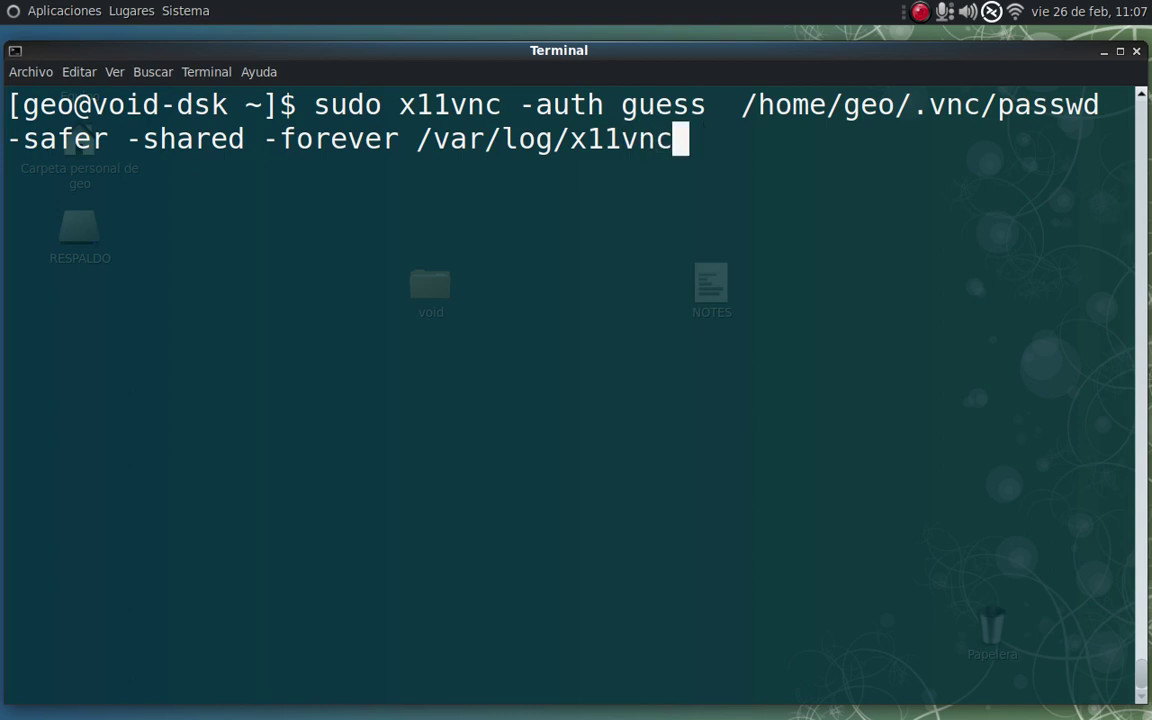
text(.log)
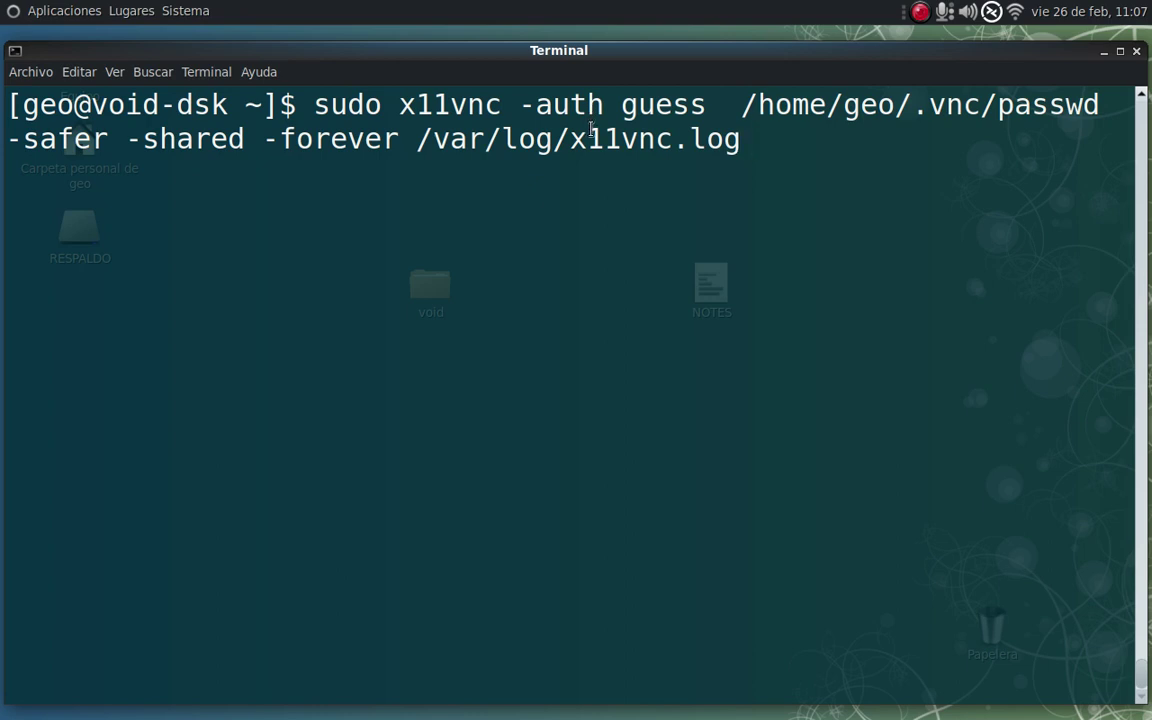
double_click(622, 141)
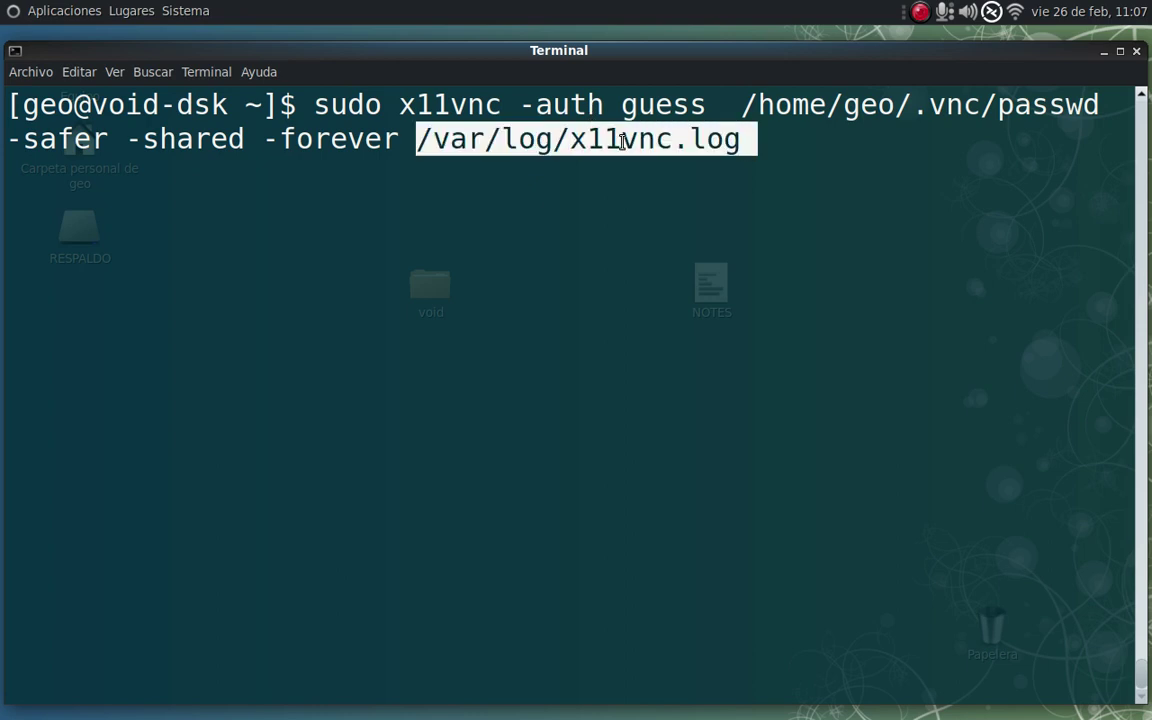
click(484, 130)
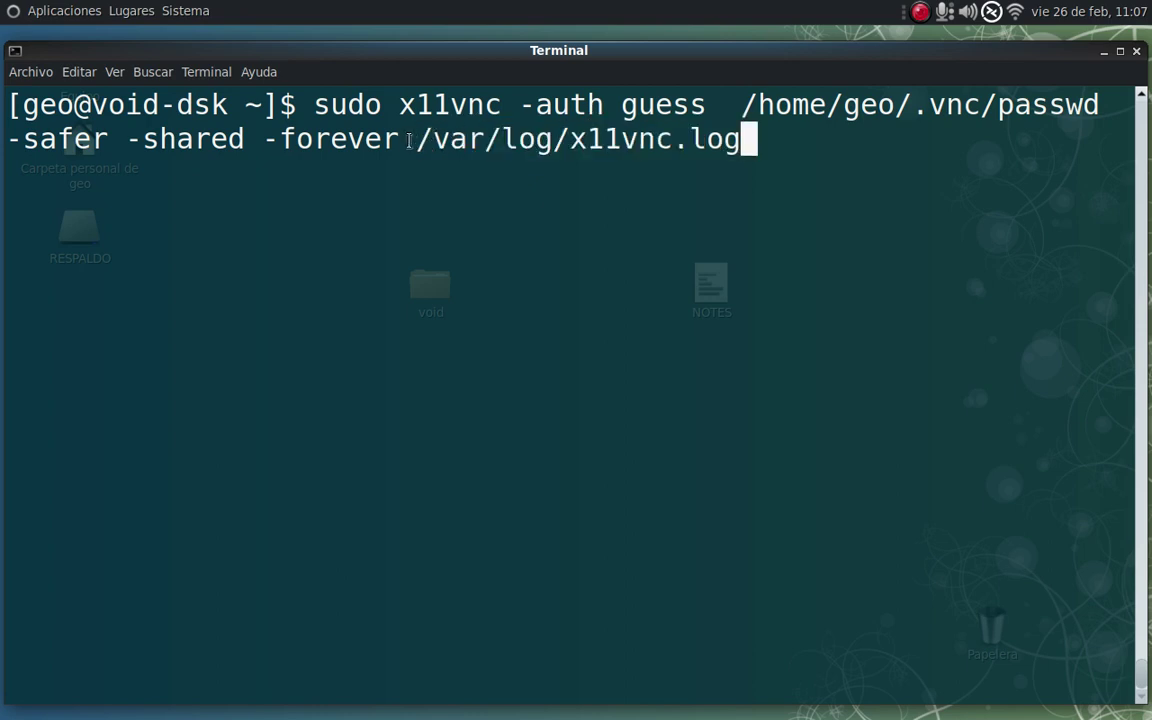
Point out the /var/log directory and the x11vnc.log file name at the end of the unsent command.
drag(416, 138, 548, 140)
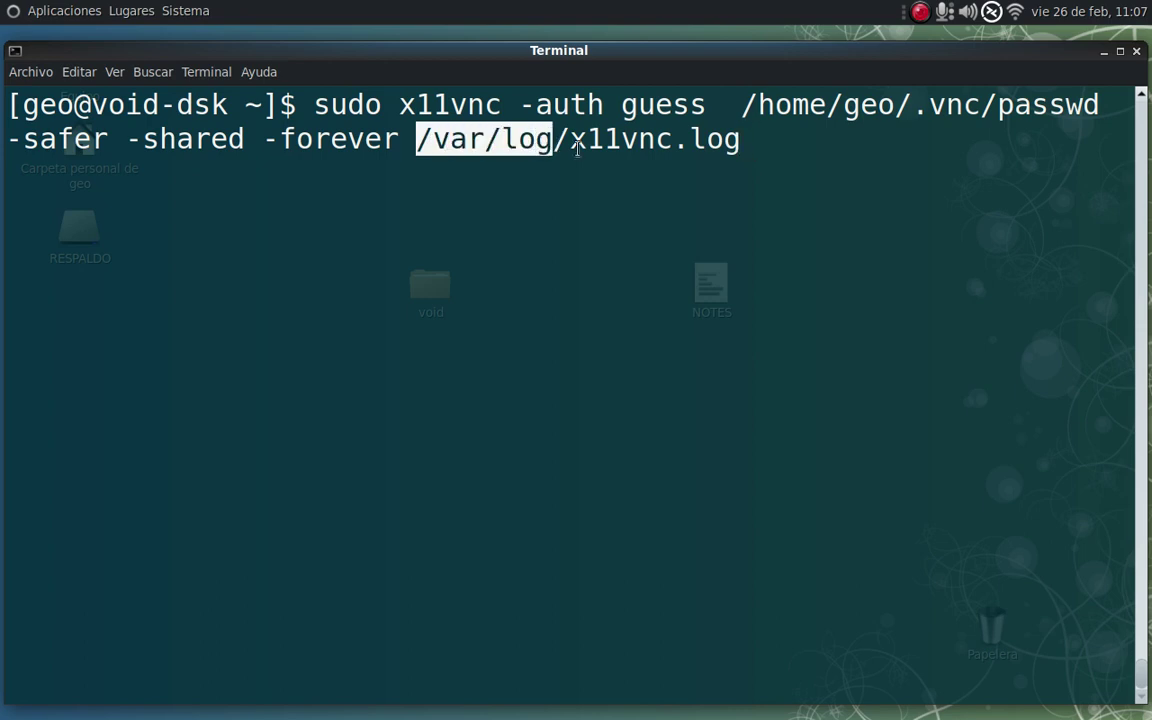
click(549, 139)
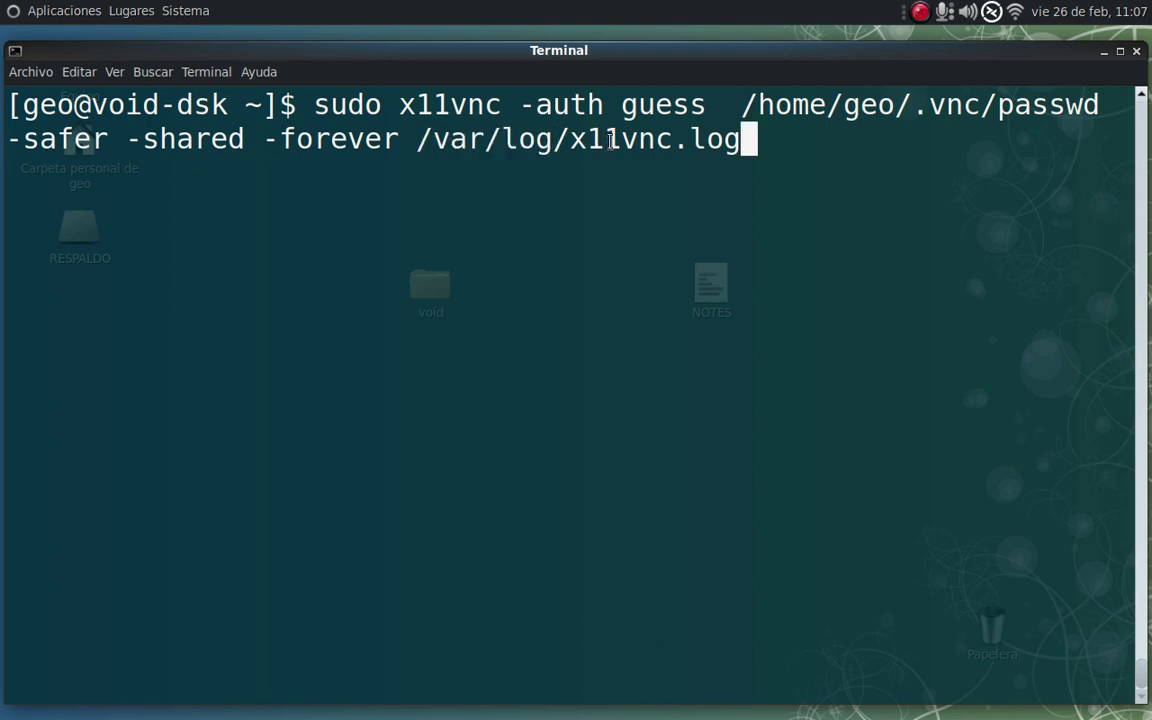
key(Left)
key(Left)
key(Left)
key(Left)
key(Left)
key(Left)
key(Left)
key(Left)
key(Left)
key(Left)
key(Right)
key(Right)
key(Right)
key(Left)
key(Left)
key(Left)
key(Right)
key(Right)
key(Right)
key(Right)
key(Left)
key(Left)
key(Left)
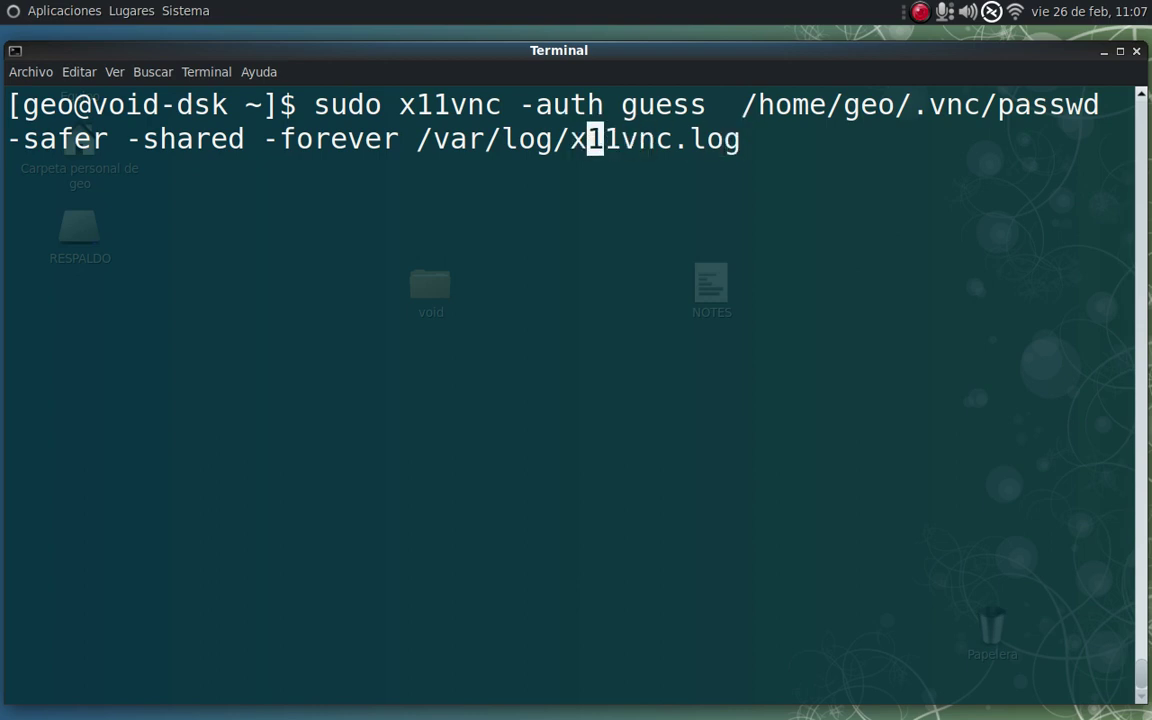
key(Right)
key(Right)
key(Right)
key(Right)
key(Right)
key(Right)
key(Right)
key(Right)
Insert the -o option between -forever and the /var/log/x11vnc.log path in the command.
key(Left)
key(Left)
key(Left)
key(Left)
key(Left)
key(Left)
key(Left)
key(Left)
key(Left)
key(Left)
key(Left)
key(Left)
key(Left)
key(Left)
key(Left)
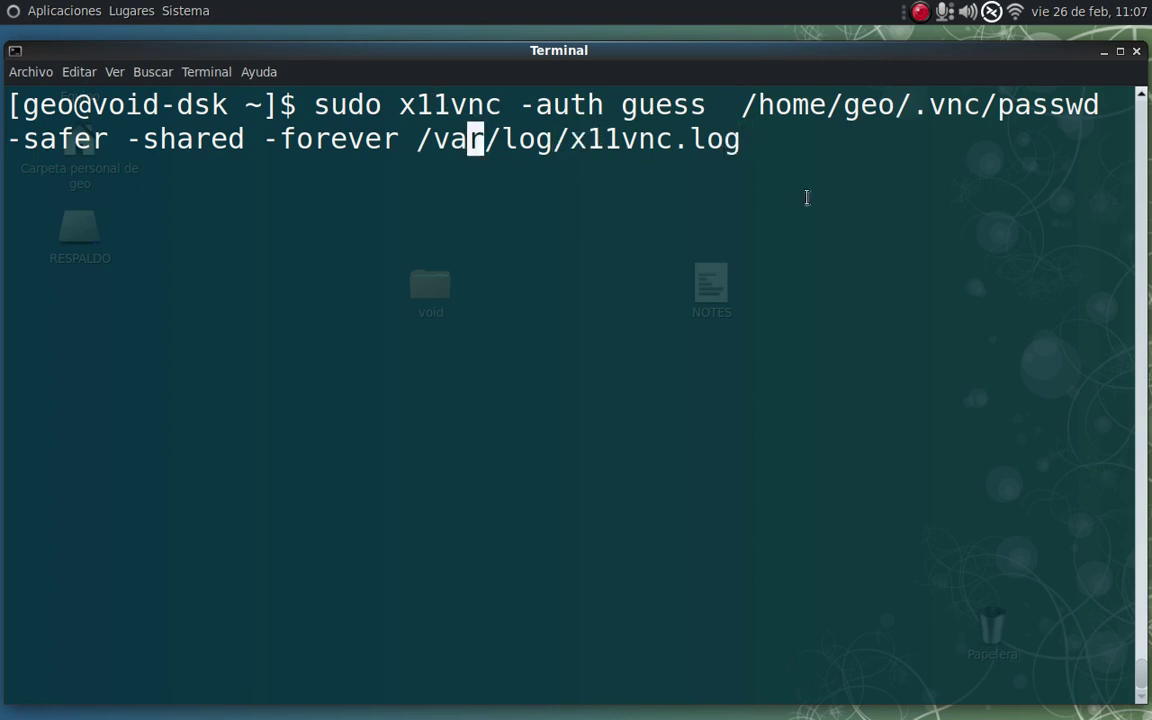
key(Left)
key(Left)
key(Left)
key(Left)
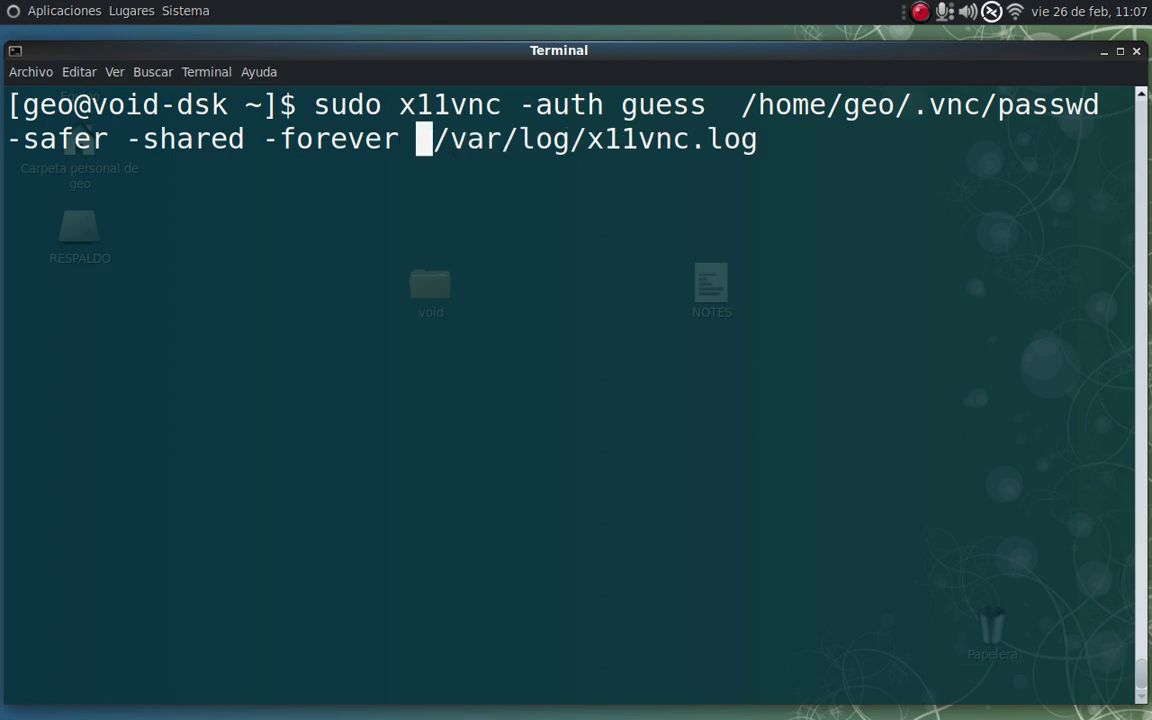
text(-)
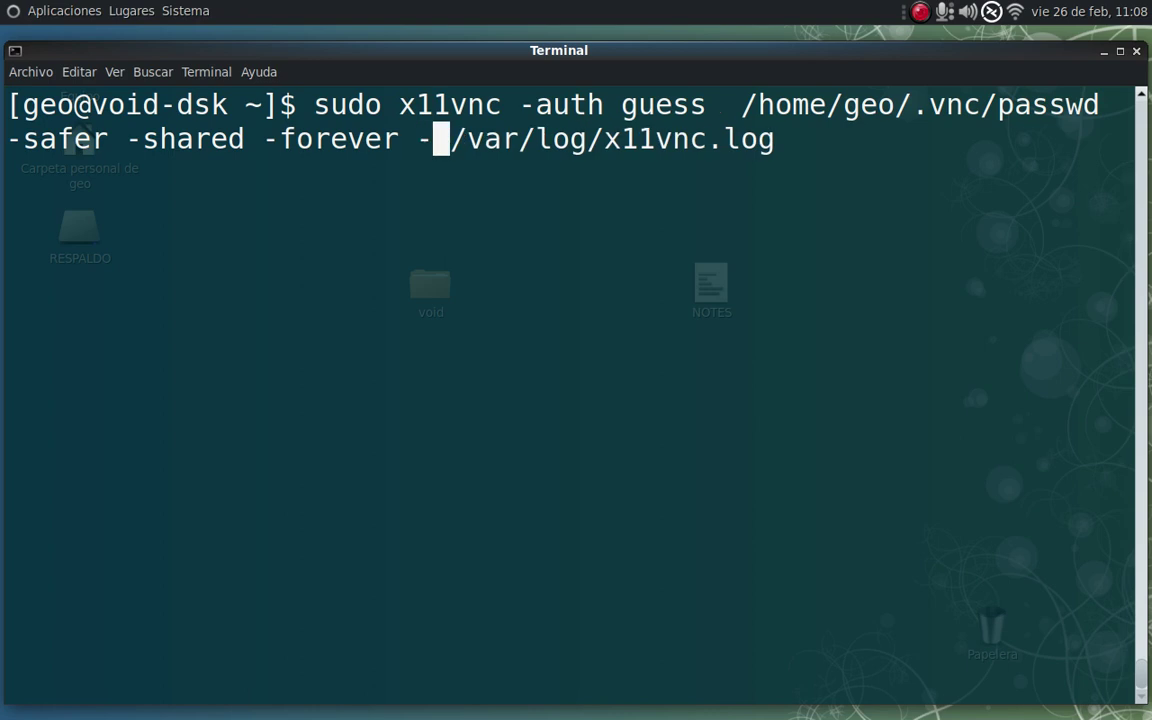
text(o)
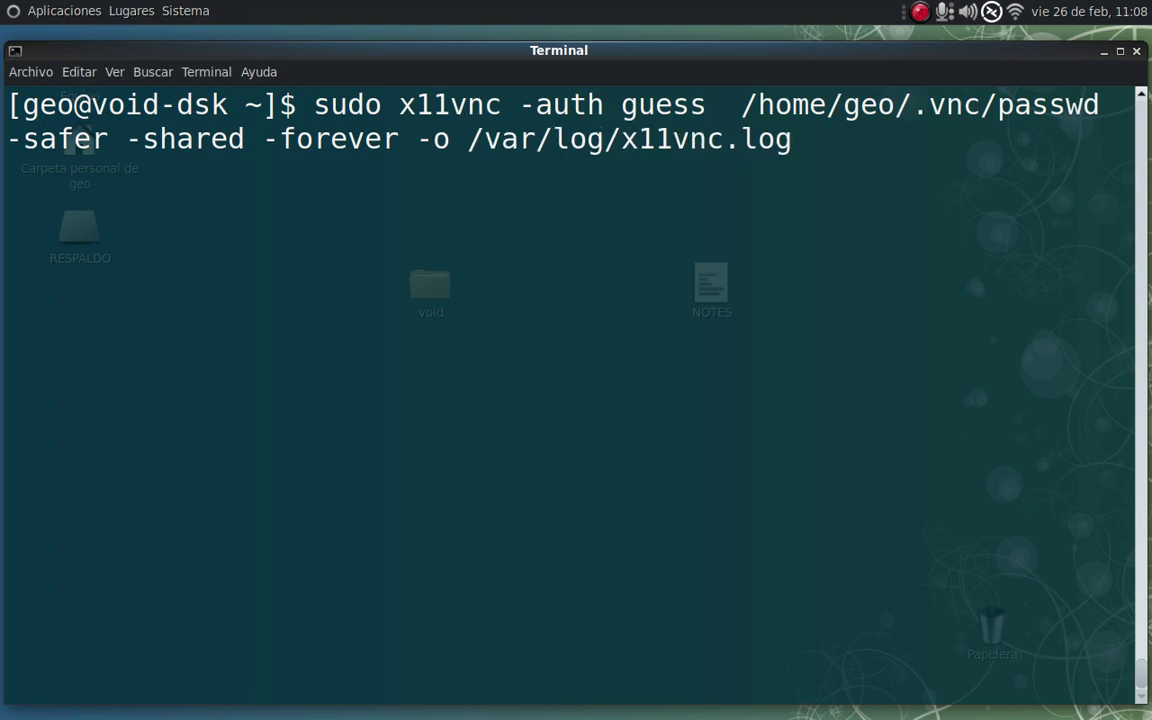
key(Left)
key(Left)
key(Right)
key(Right)
key(Right)
key(Right)
key(Right)
key(Right)
key(Right)
key(Right)
key(Right)
key(Right)
key(Right)
key(Right)
key(Right)
key(Right)
key(Right)
key(Right)
key(Right)
key(Right)
key(Right)
key(Right)
key(Left)
key(Left)
key(Left)
key(Left)
key(Left)
key(Left)
key(Left)
key(Left)
key(Left)
key(Right)
key(Right)
key(Right)
key(Right)
key(Right)
key(Right)
key(Right)
key(Right)
key(Left)
key(Left)
key(Left)
key(Left)
key(Left)
key(Left)
key(Right)
key(Left)
key(Left)
key(Left)
key(Left)
key(Left)
key(Left)
key(Left)
key(Left)
key(Left)
key(Left)
key(Right)
key(Right)
key(Right)
key(Right)
key(Right)
key(Right)
key(Right)
key(Right)
key(Left)
key(Left)
key(Left)
key(Left)
key(Left)
key(Left)
key(Left)
key(Left)
key(Left)
key(Left)
key(Left)
key(Left)
Run the x11vnc command with -auth guess, -safer, -shared, -forever and -o /var/log/x11vnc.log.
key(Right)
key(Right)
key(Right)
key(Right)
key(Right)
key(Right)
key(Right)
key(Right)
key(Right)
key(Right)
key(Right)
key(Right)
key(Right)
key(Right)
key(Right)
key(Right)
key(Right)
key(Right)
key(Right)
key(Right)
key(Return)
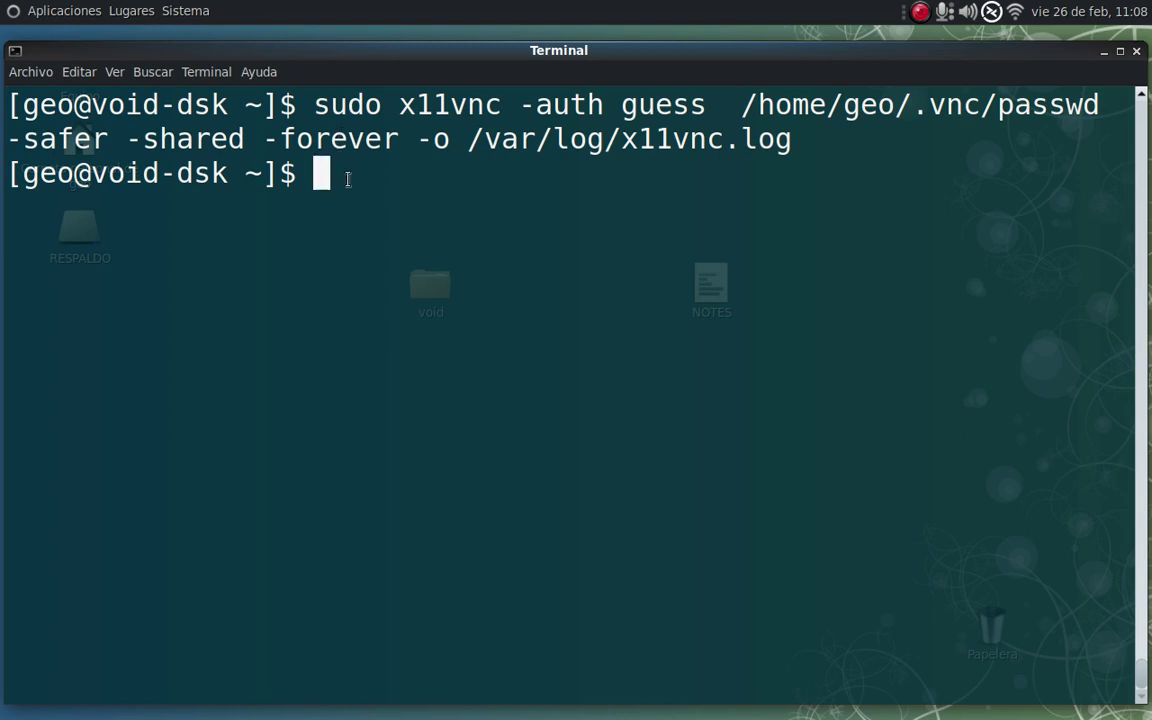
Briefly highlight x11vnc in the executed command and copy its log path /var/log/x11vnc.log.
double_click(420, 105)
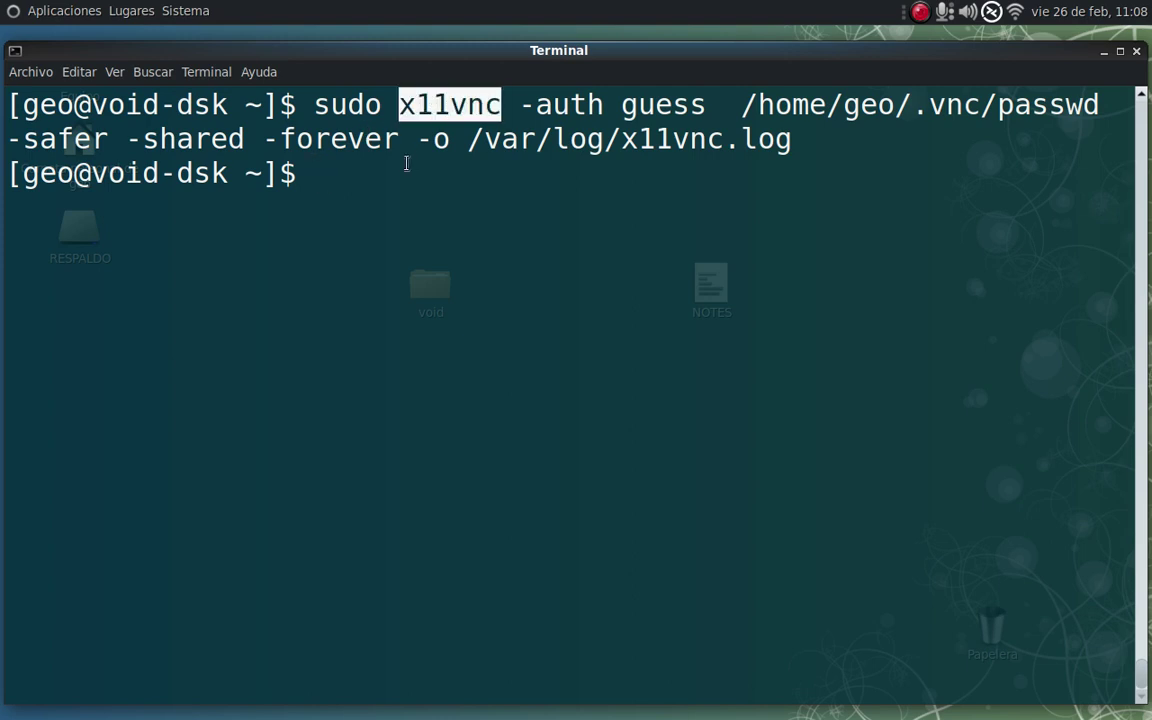
click(374, 178)
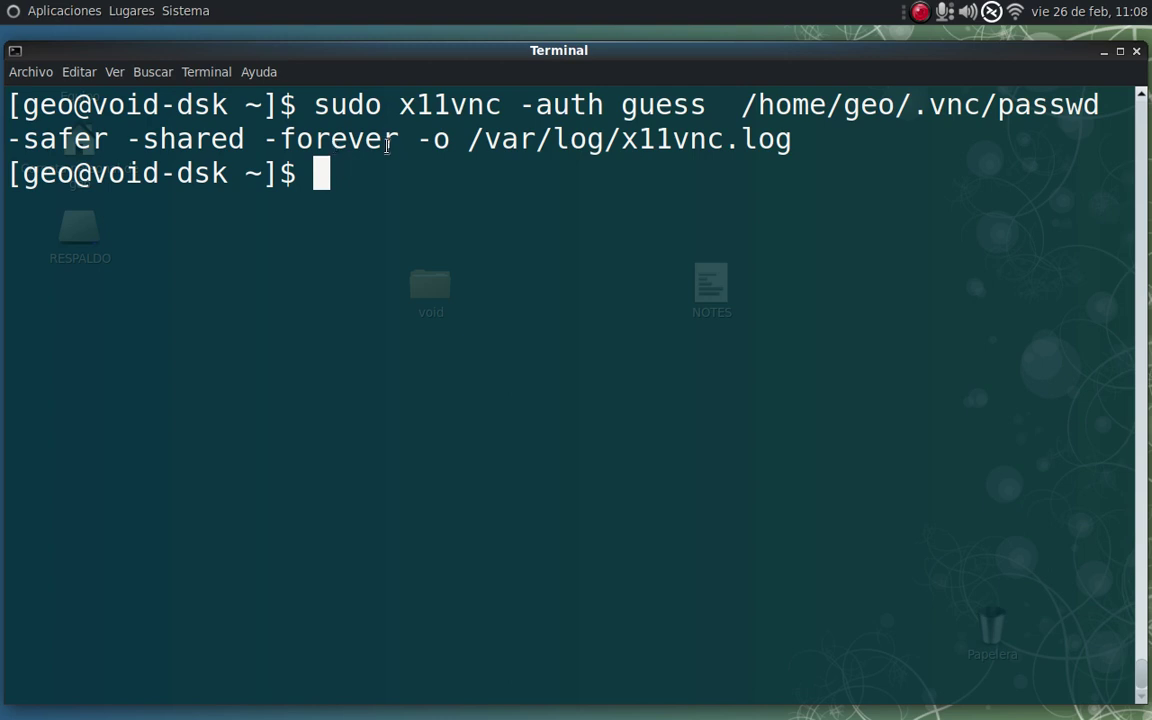
drag(423, 143, 786, 140)
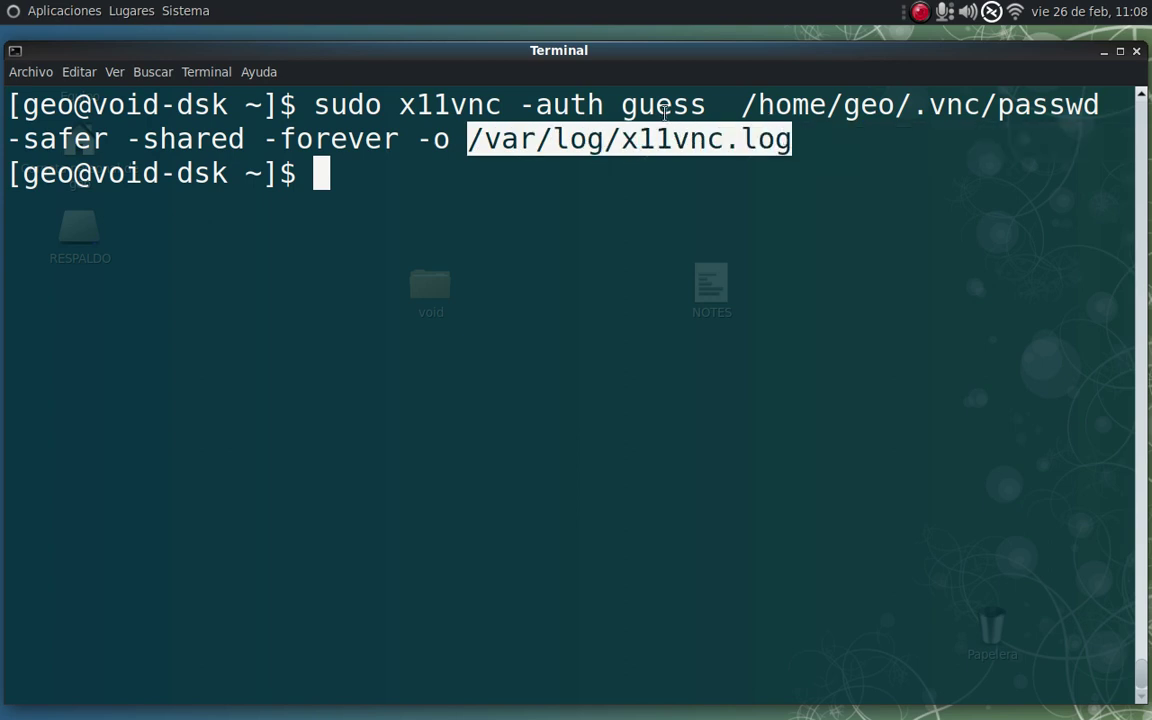
right_click(621, 133)
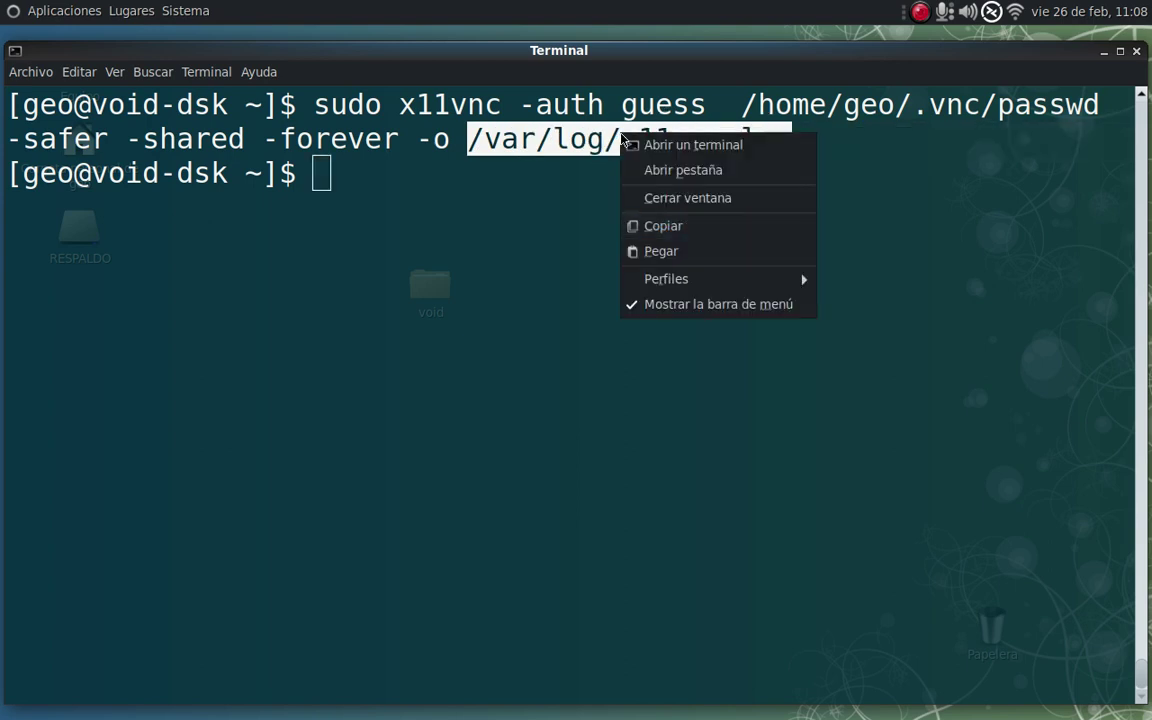
click(699, 233)
click(465, 211)
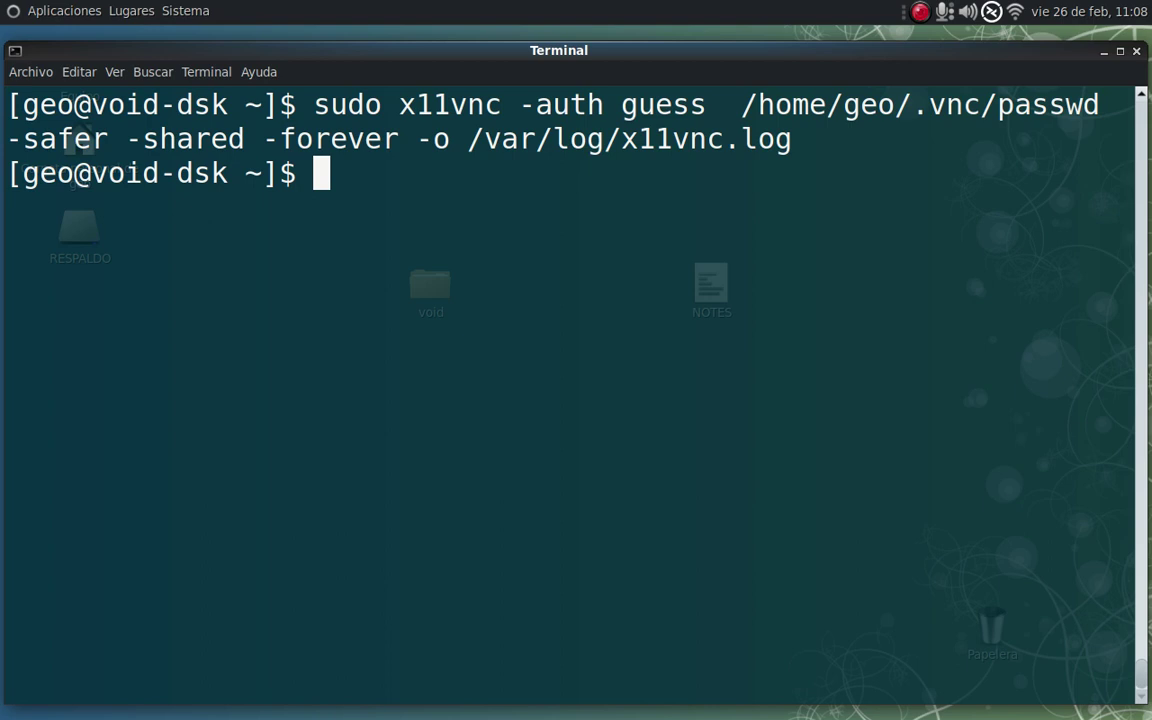
Display the last 20 lines of /var/log/x11vnc.log with the tail command.
text(tail)
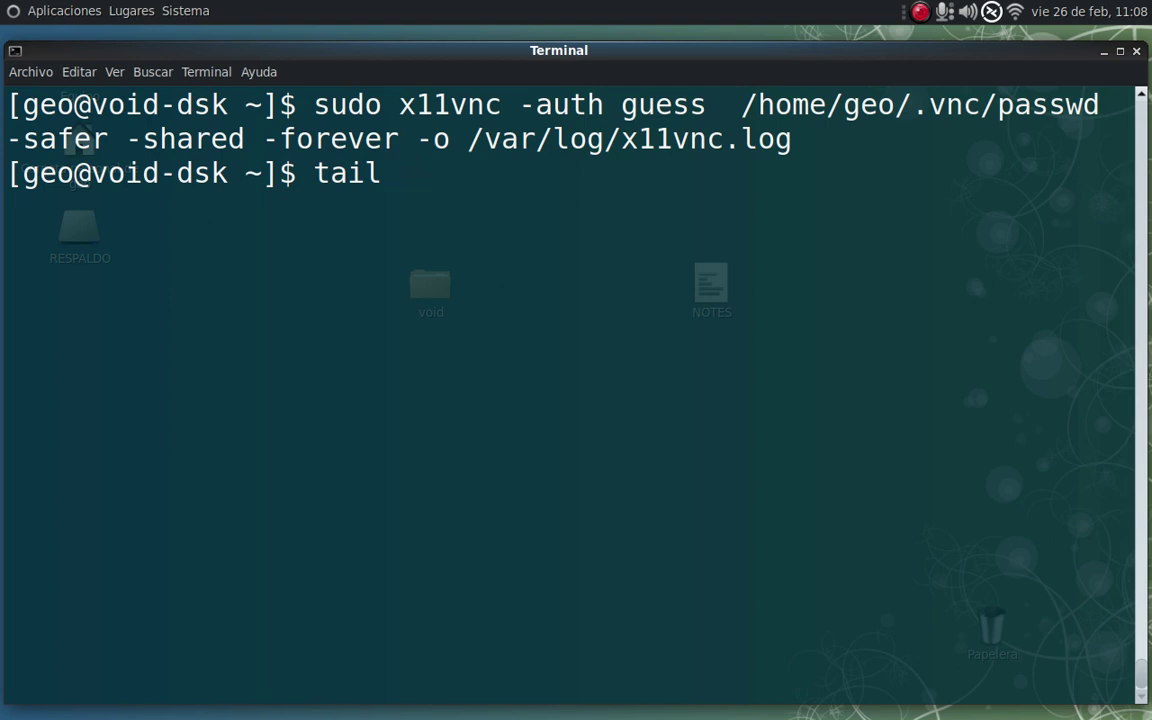
text(-n )
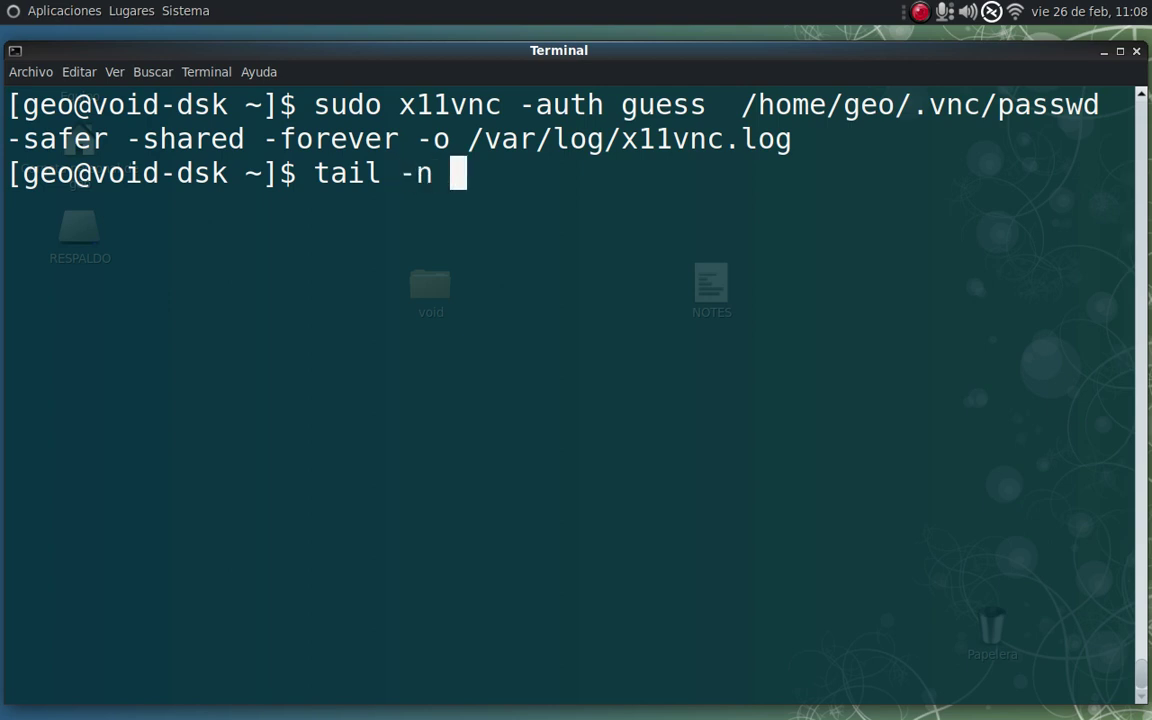
text(20)
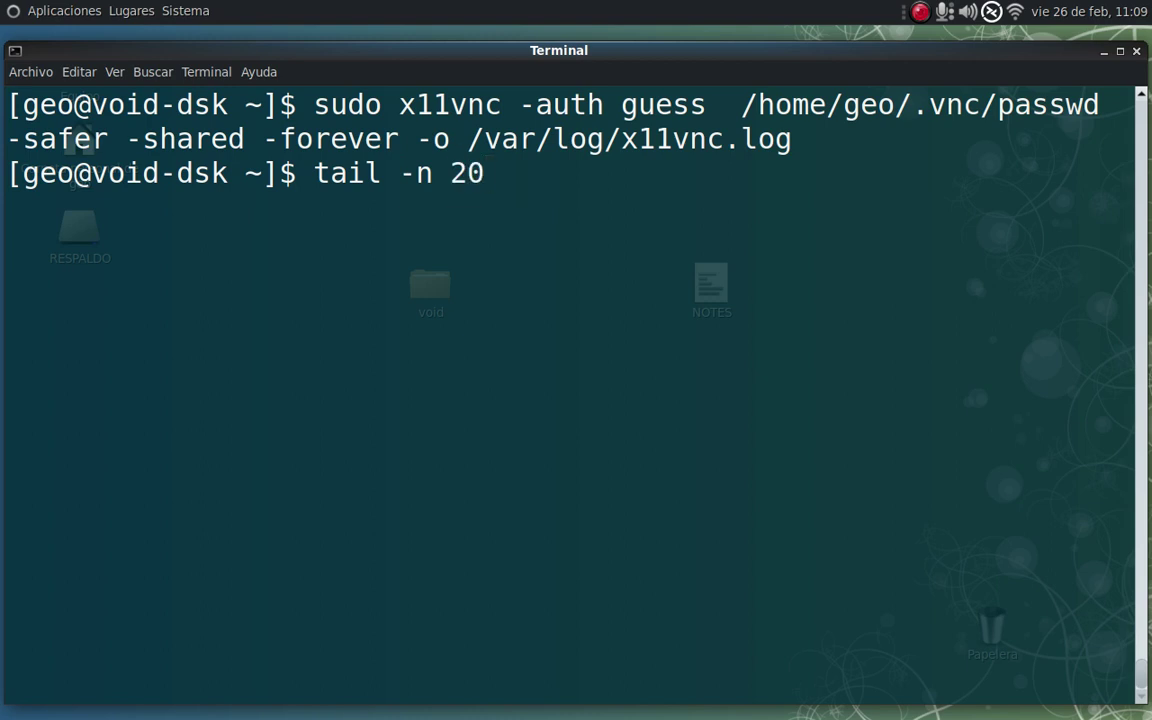
key(ctrl+shift+v)
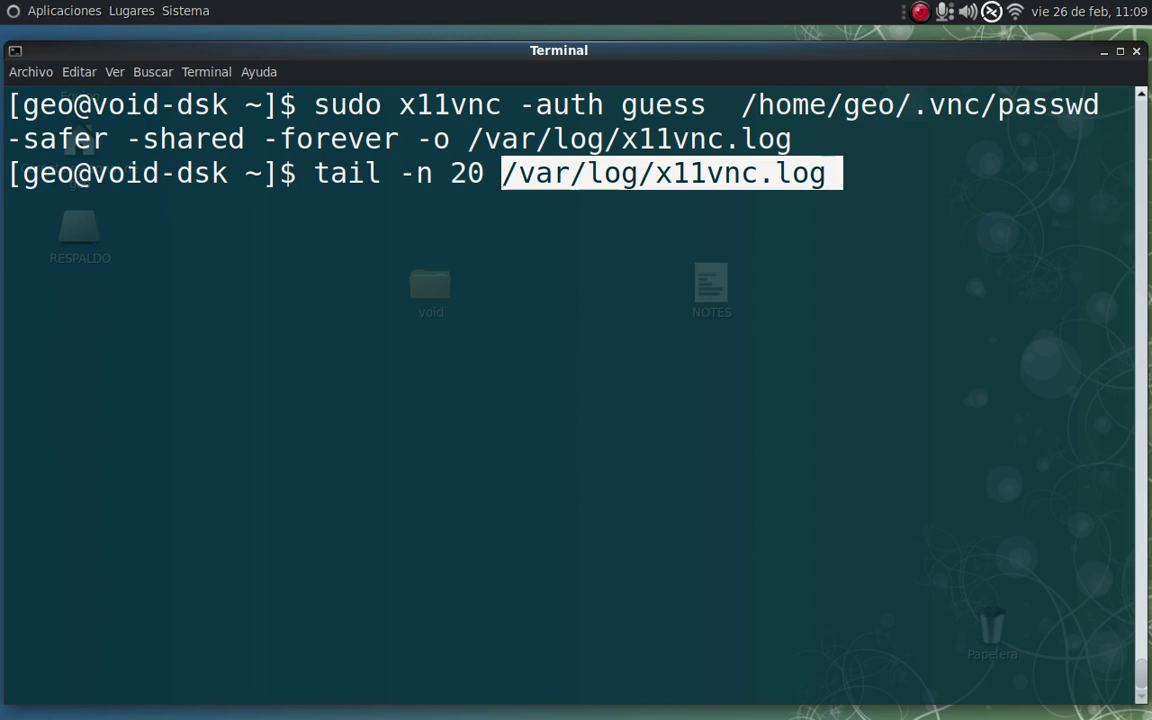
key(Return)
Highlight the -auth guess messages and the surrounding lines in the displayed x11vnc log output.
drag(95, 135, 463, 652)
click(518, 440)
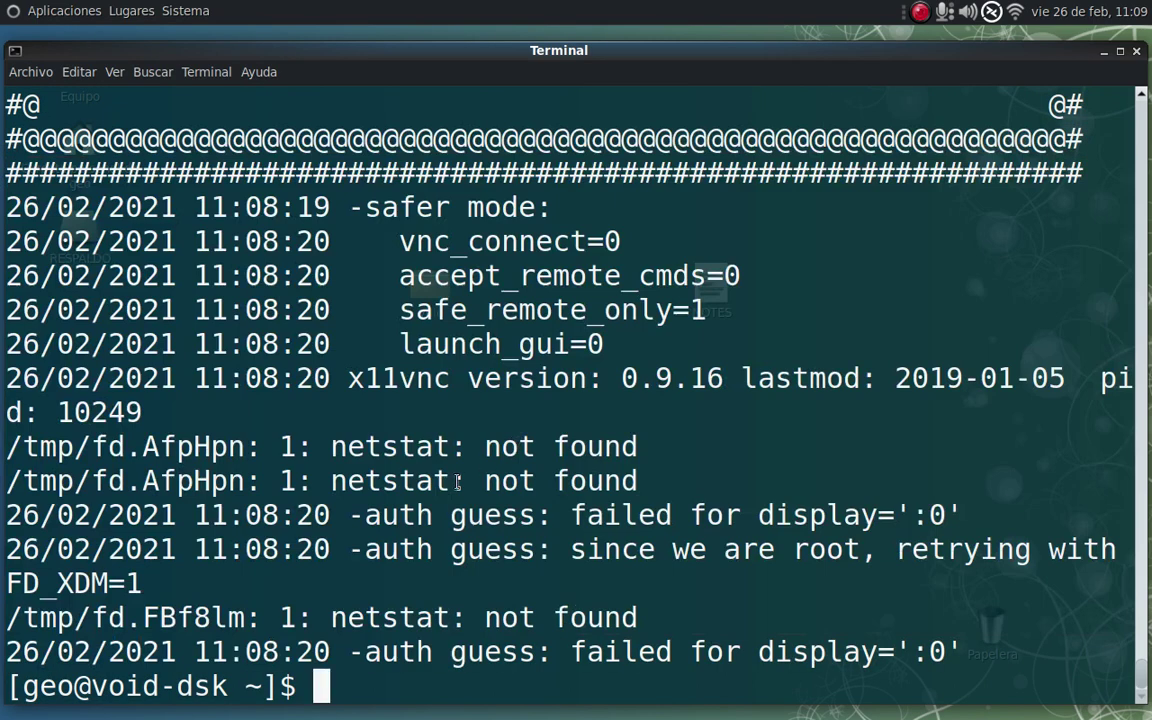
drag(349, 514, 997, 549)
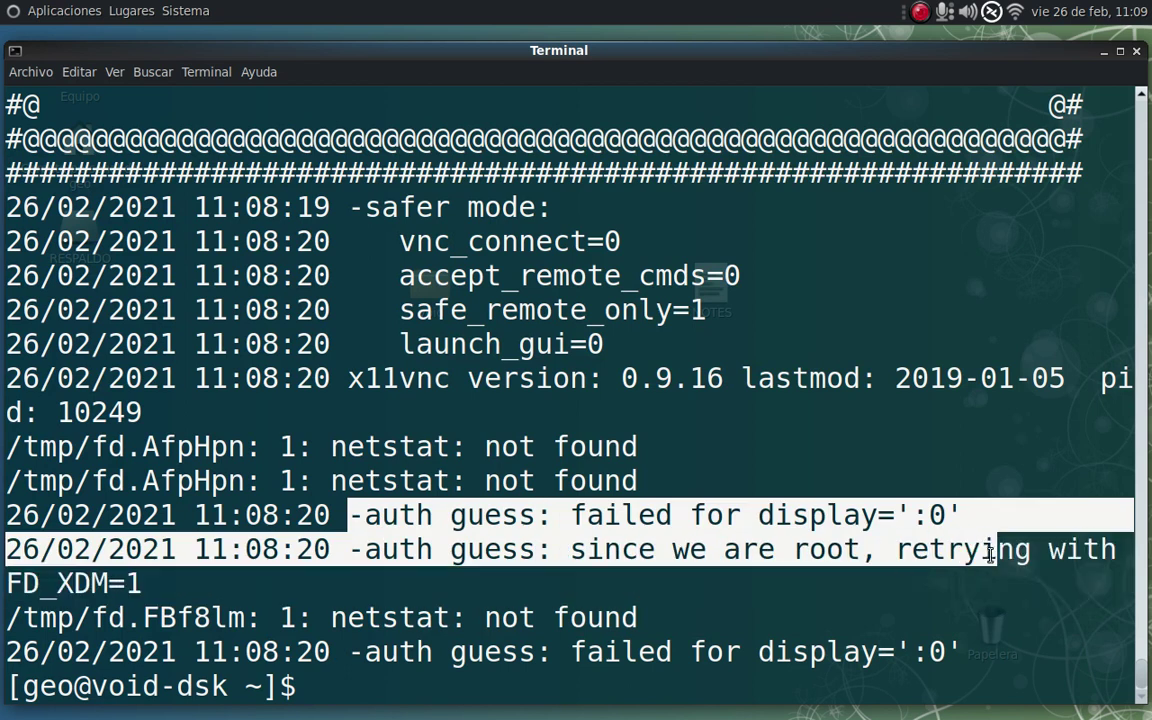
click(710, 515)
drag(349, 514, 997, 549)
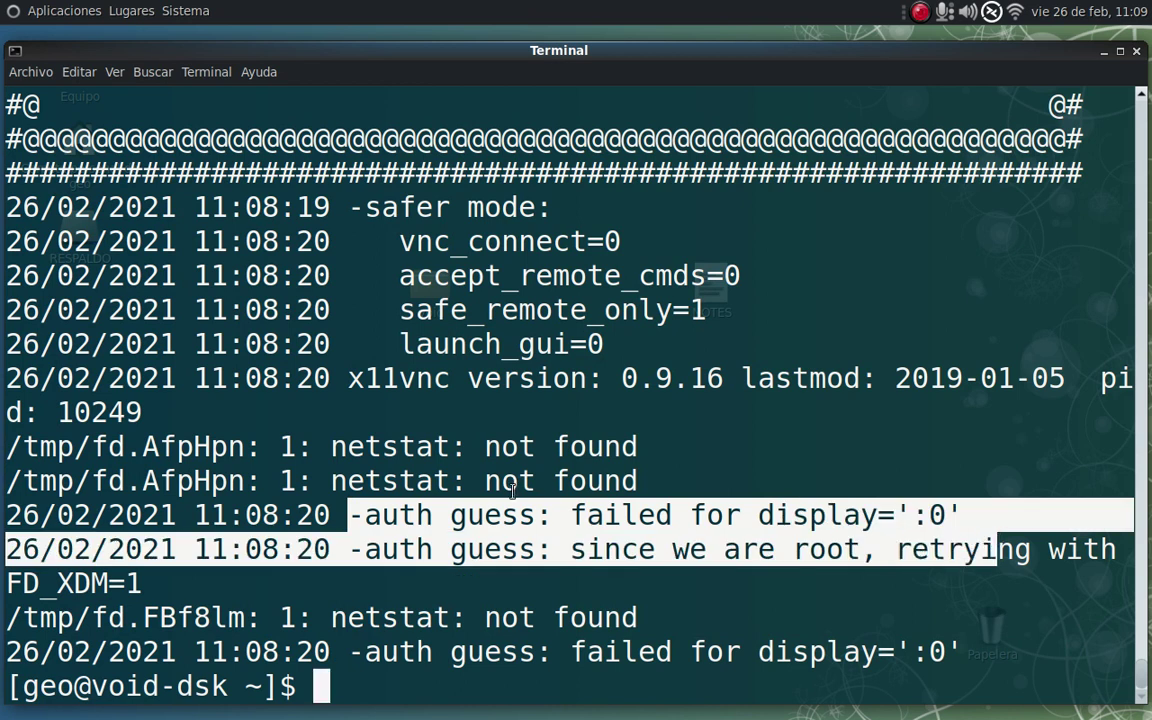
click(645, 480)
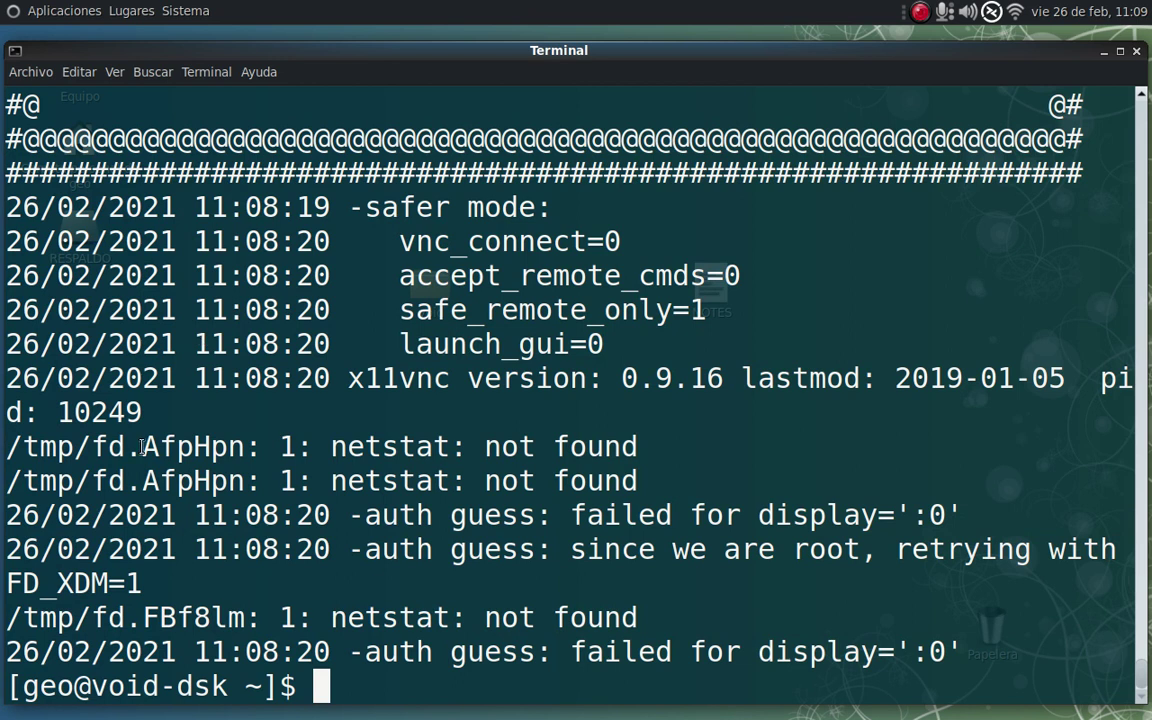
drag(90, 268, 877, 651)
click(612, 343)
Clear the terminal and recall the earlier x11vnc command that uses -rfbauth /home/geo/.vnc/passwd with -safer, -shared and -forever.
key(ctrl+l)
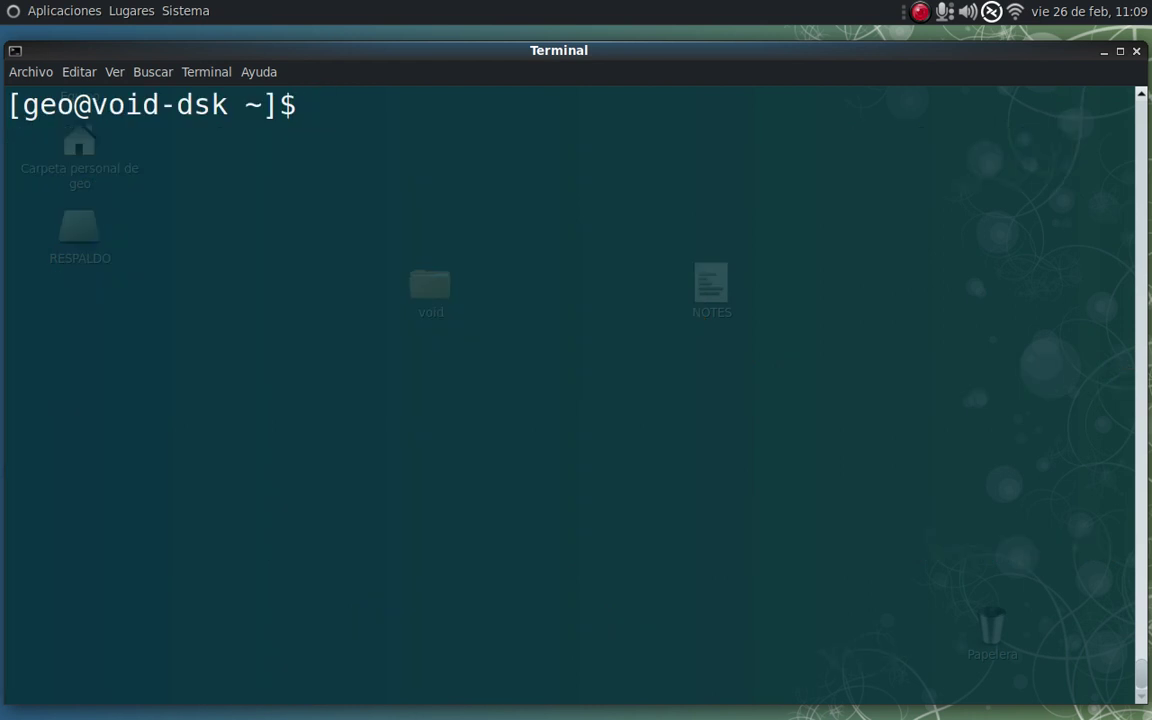
key(Up)
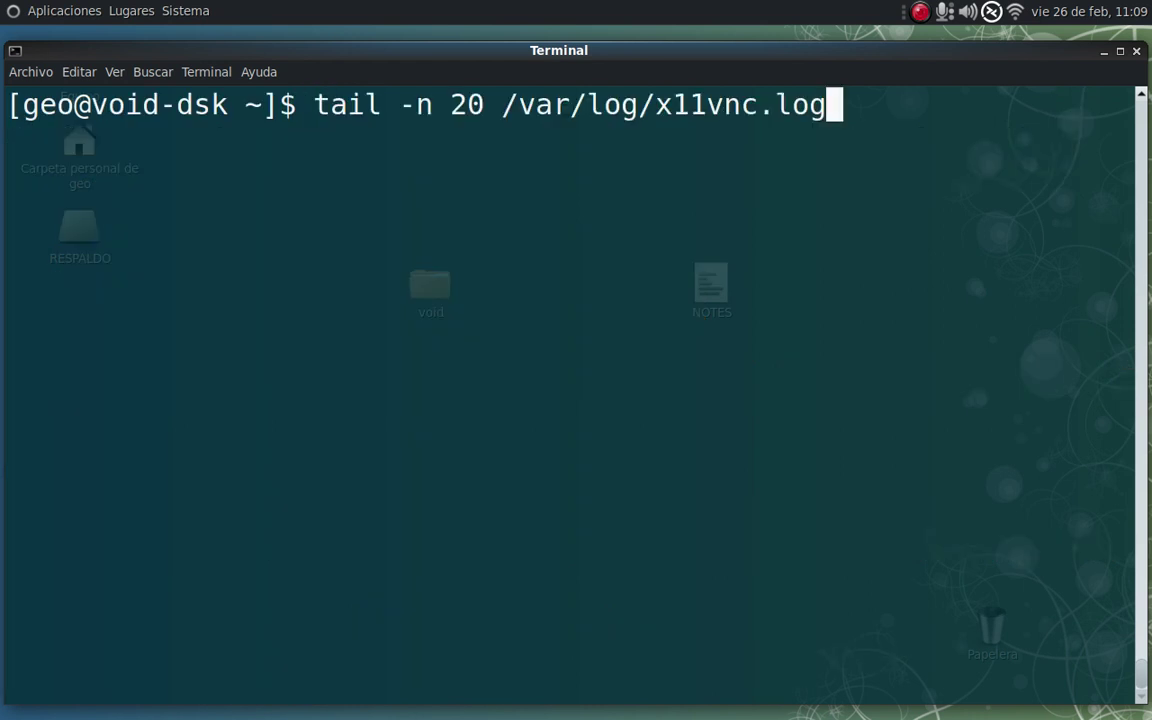
key(Up)
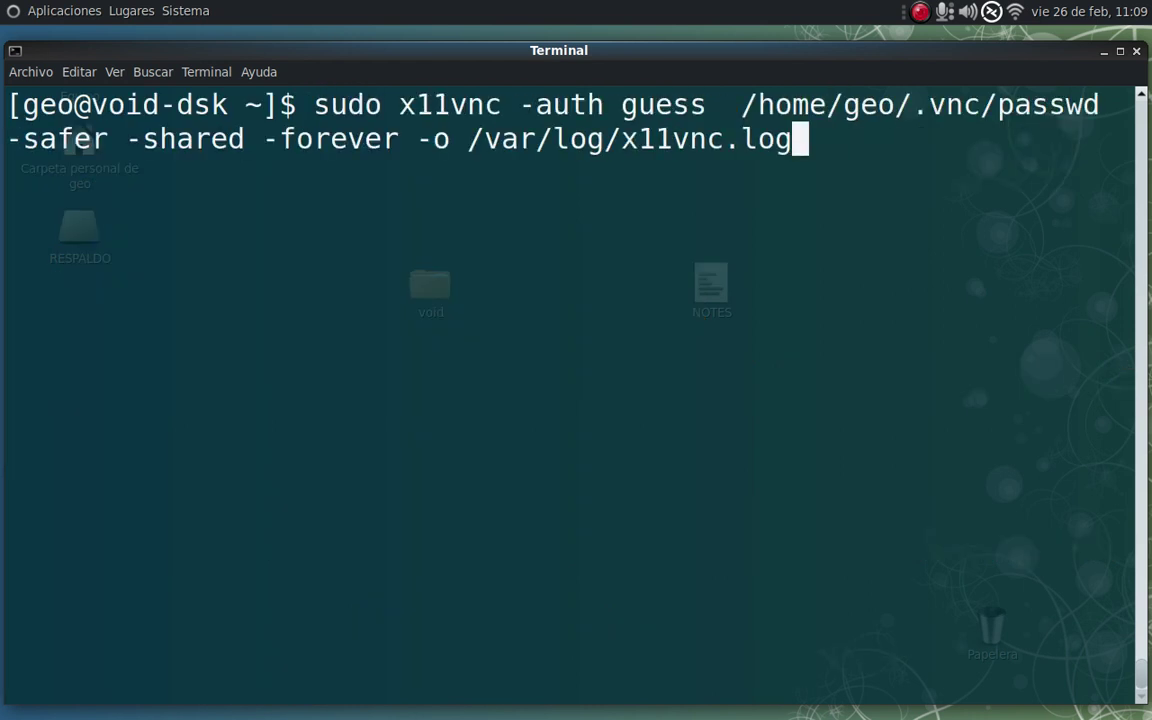
key(Up)
key(Up)
key(Left)
key(Left)
key(Left)
key(Right)
key(Right)
key(Right)
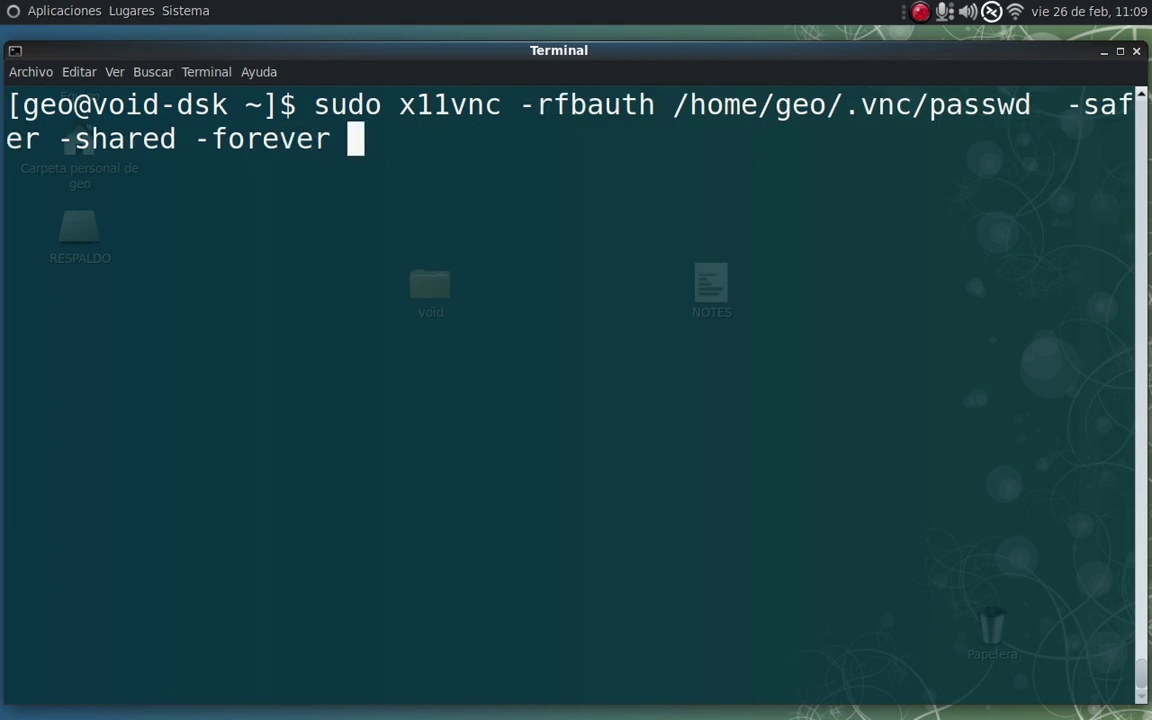
Append -o /var/log/x11vnc.log to the recalled -rfbauth command and run it to start the x11vnc server.
text(-o )
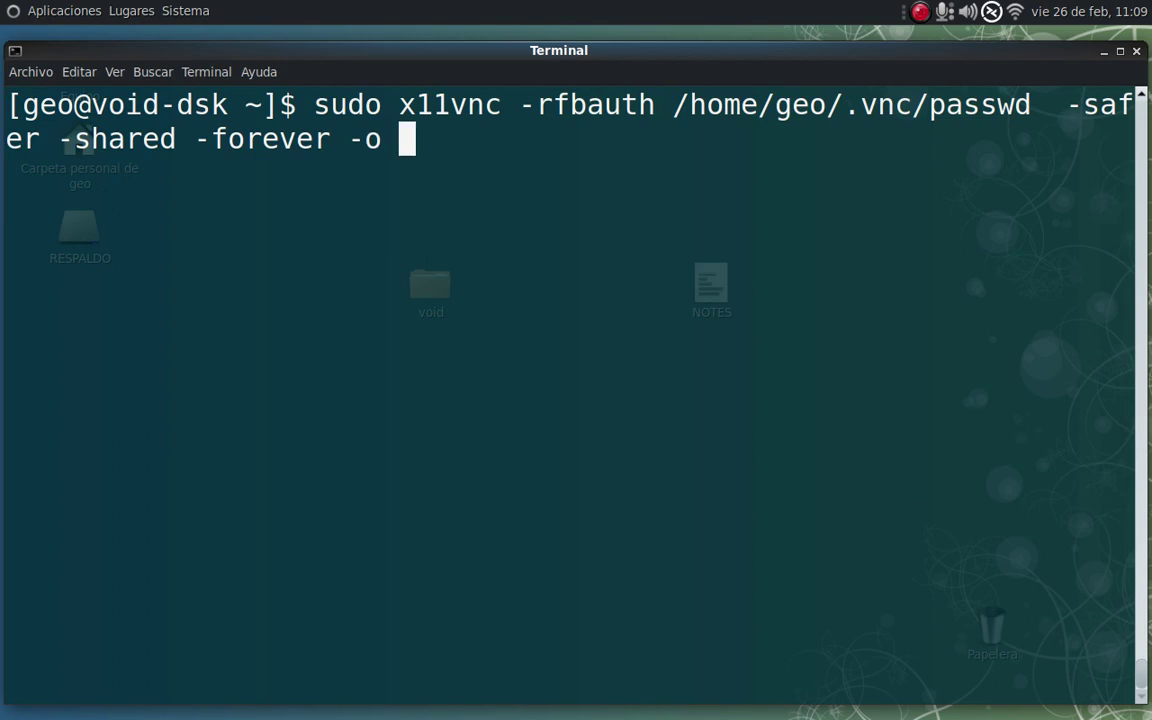
text(/var/)
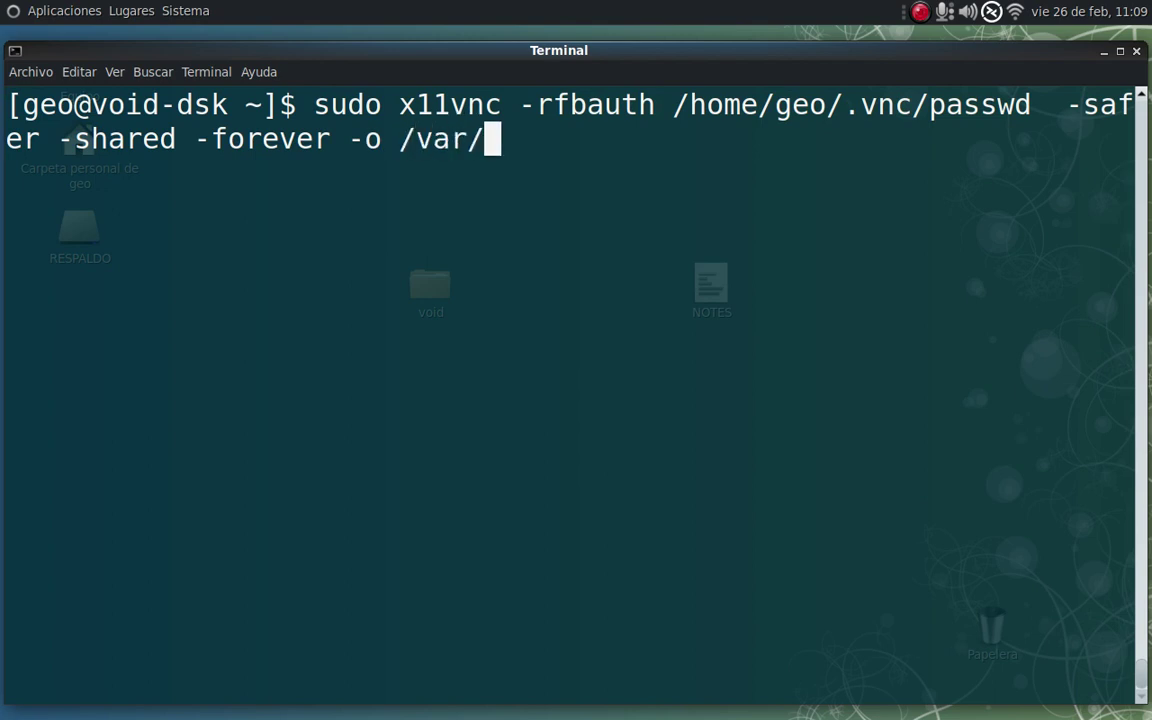
text(log)
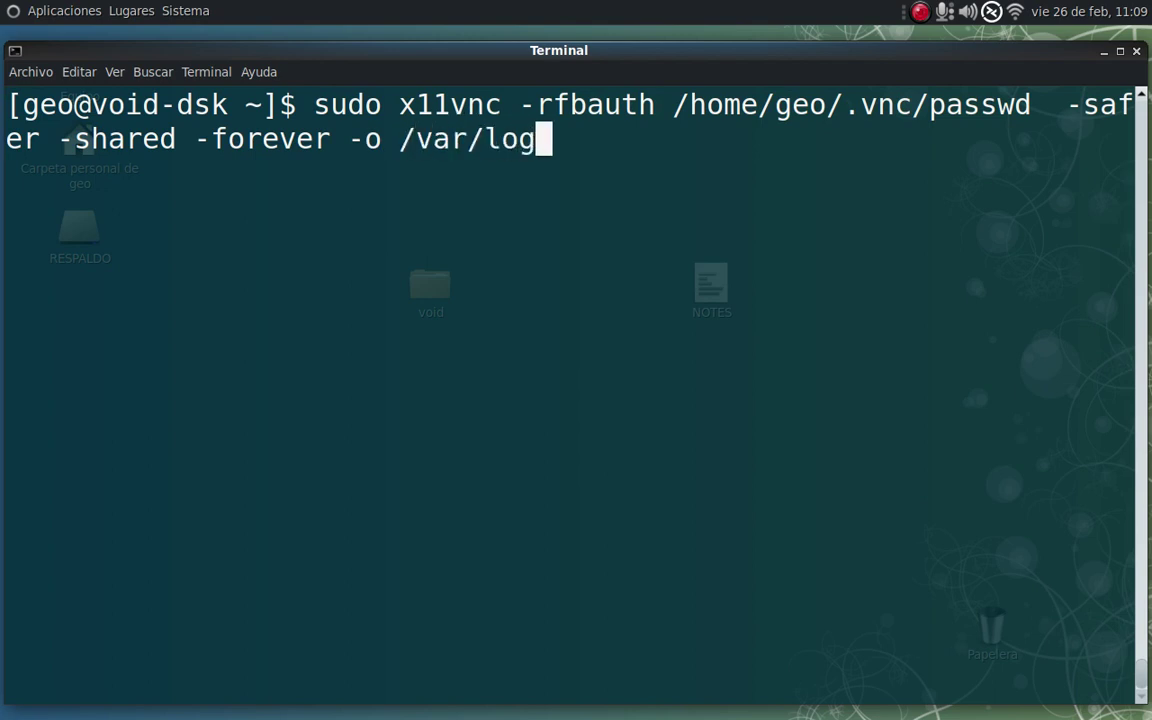
text(/x11vnc.log)
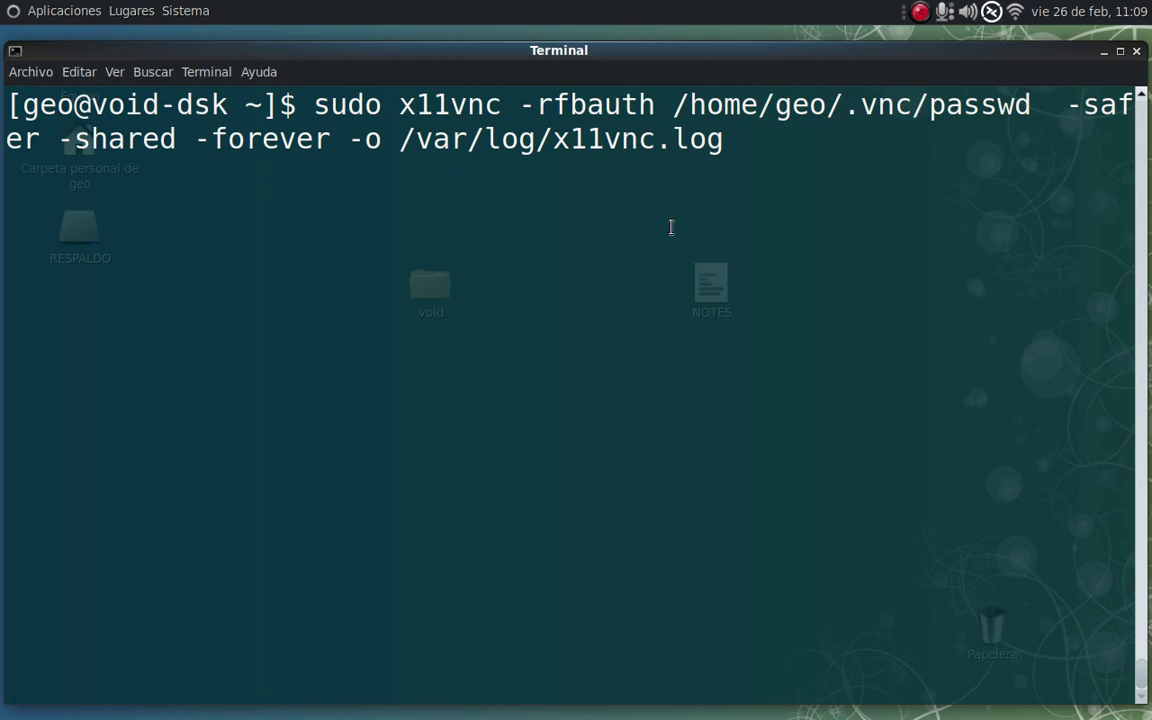
key(Return)
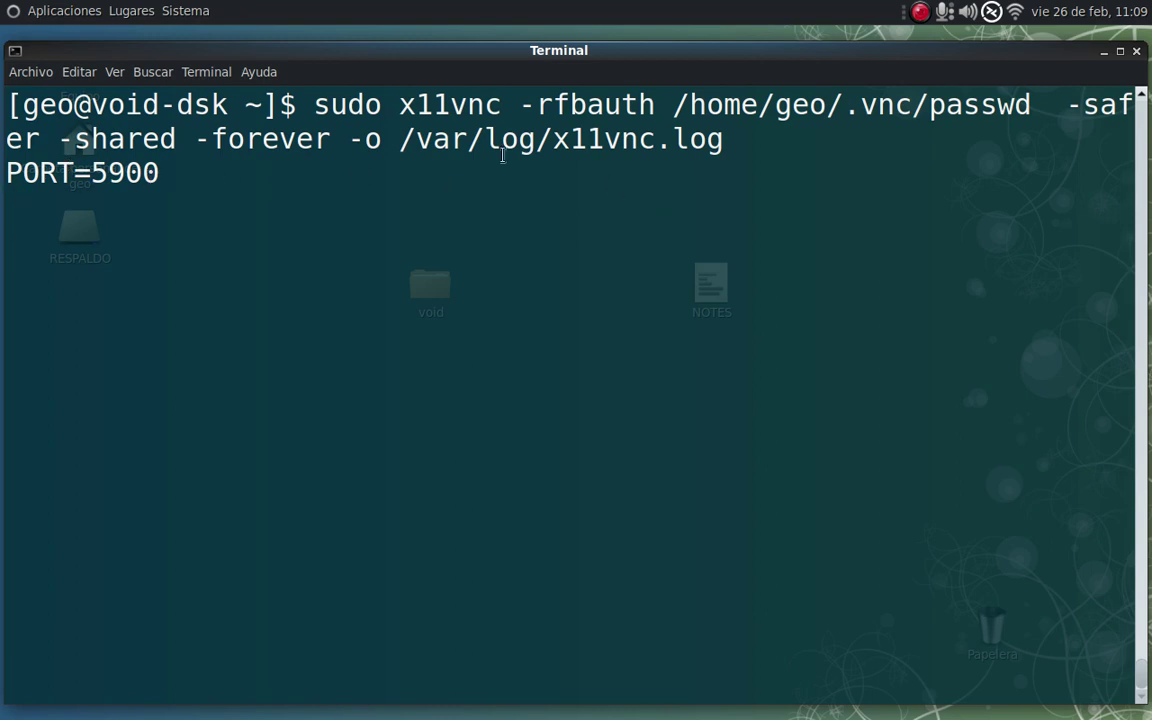
Point out x11vnc and the -o /var/log/x11vnc.log option in the executed command.
drag(726, 140, 290, 100)
click(396, 94)
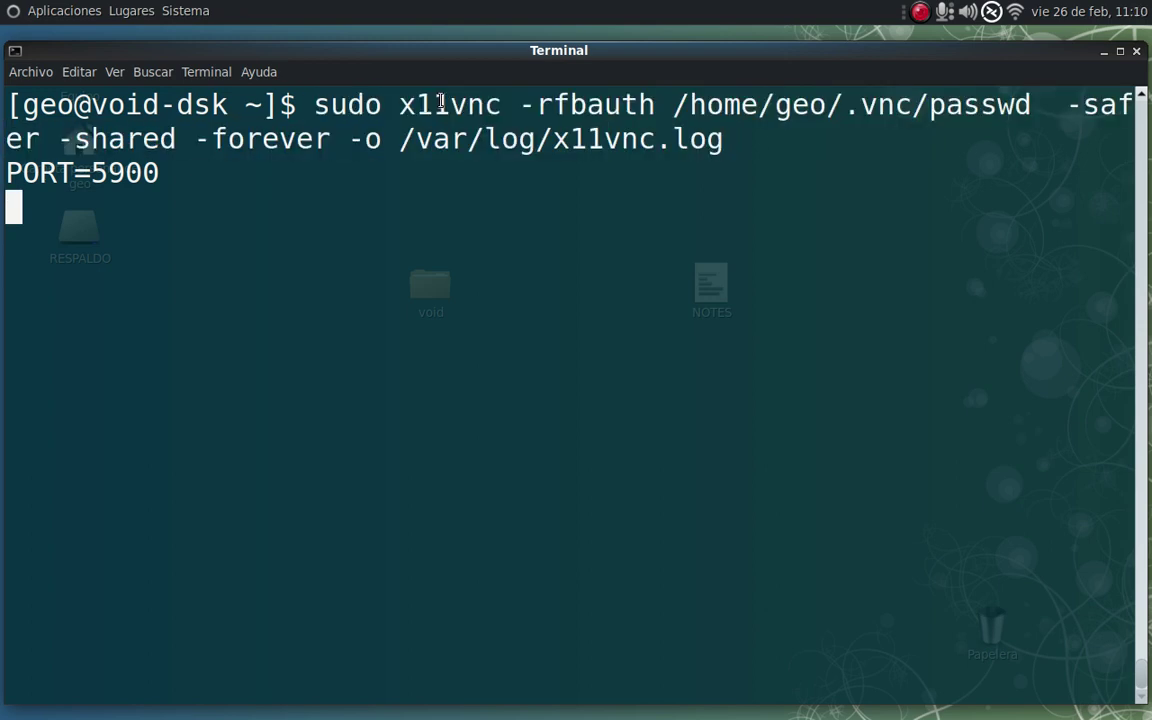
double_click(440, 102)
click(250, 155)
drag(342, 136, 760, 142)
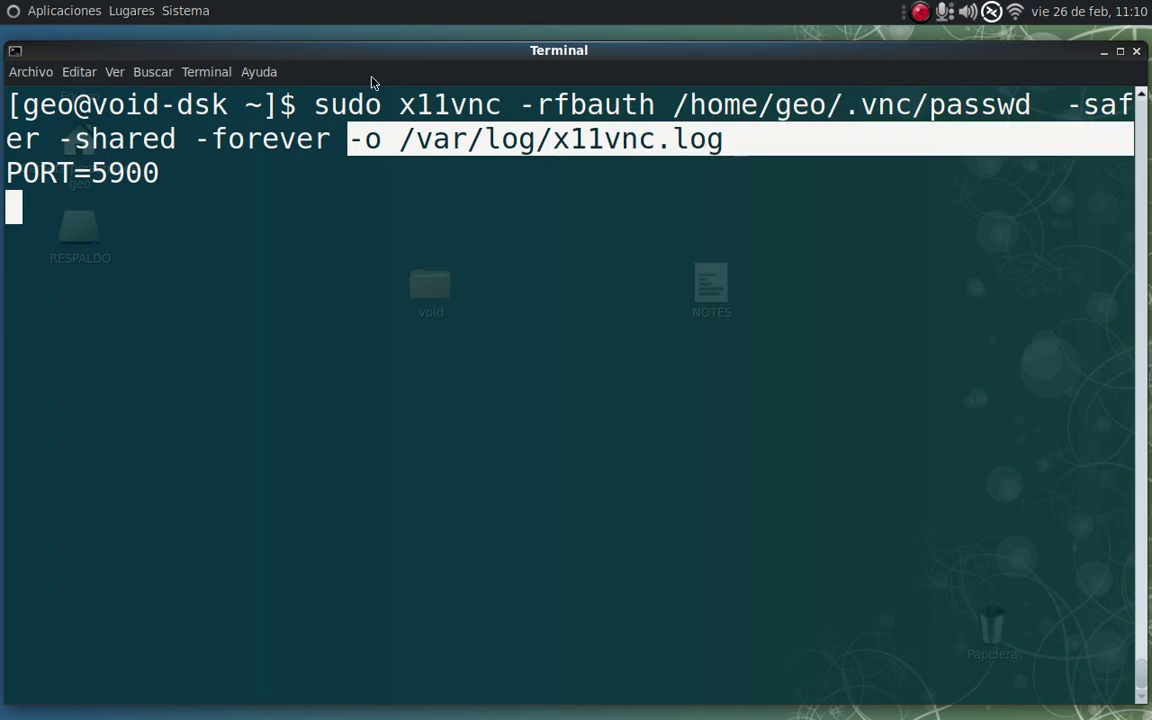
click(409, 137)
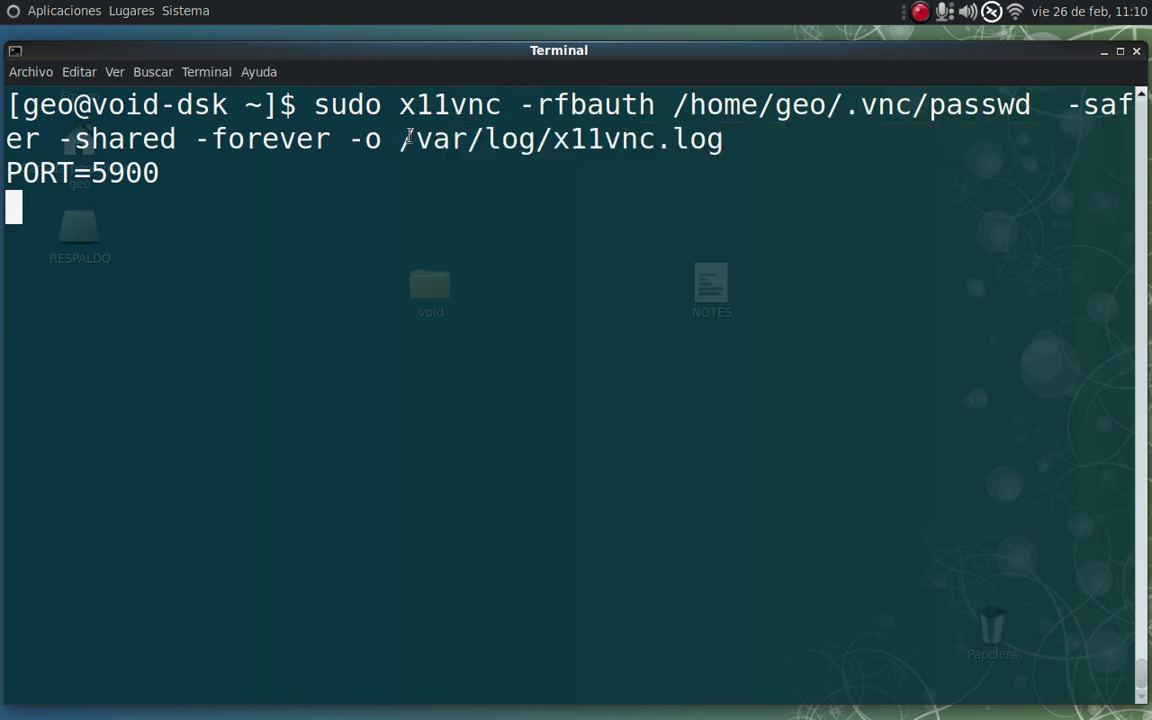
drag(398, 141, 767, 142)
click(769, 142)
Open a second terminal window and display the end of /var/log/x11vnc.log with tail.
click(30, 72)
click(62, 98)
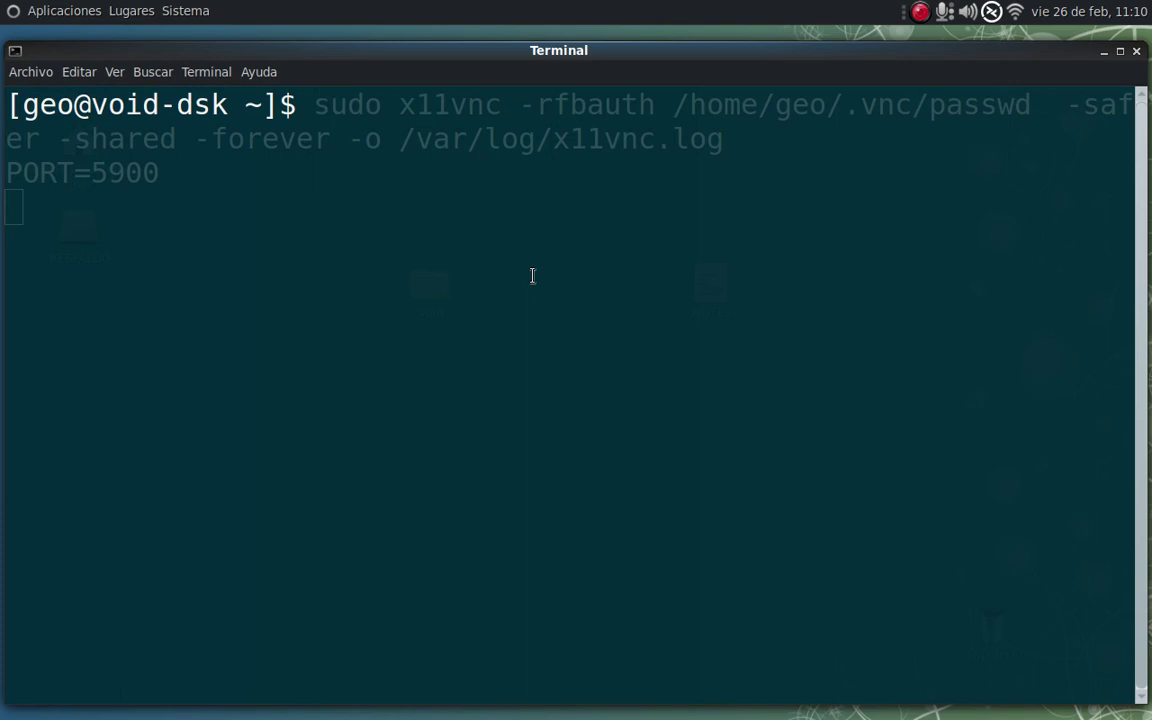
text(tail )
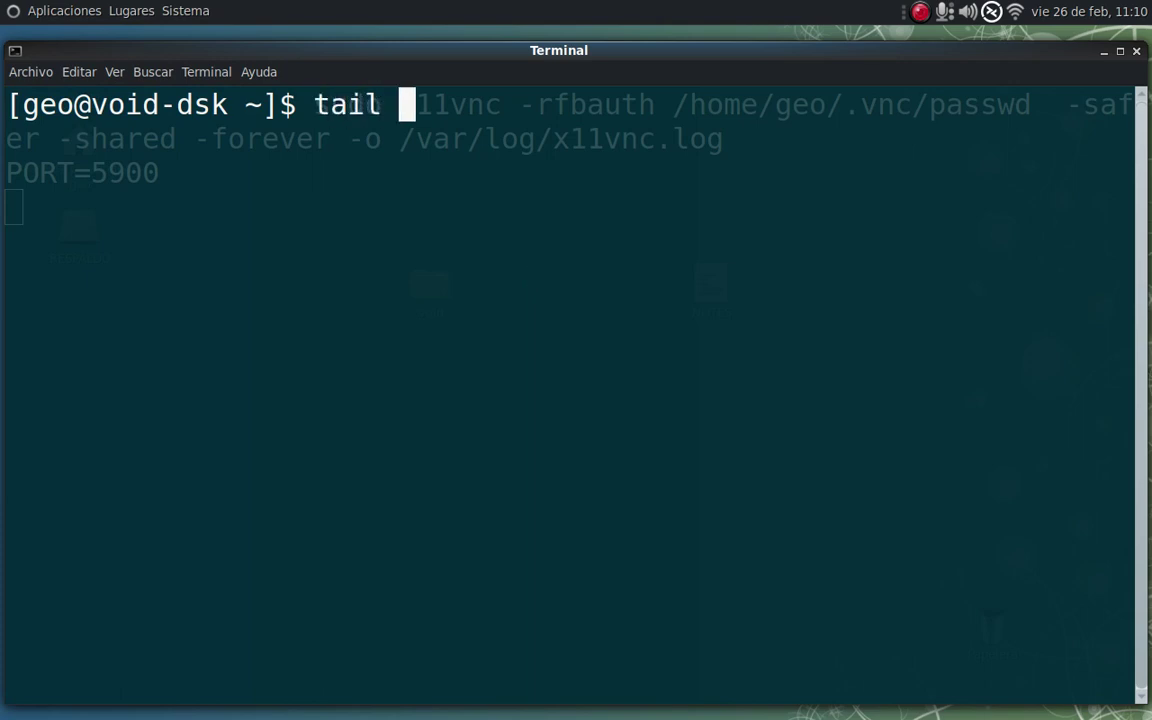
text(/var/)
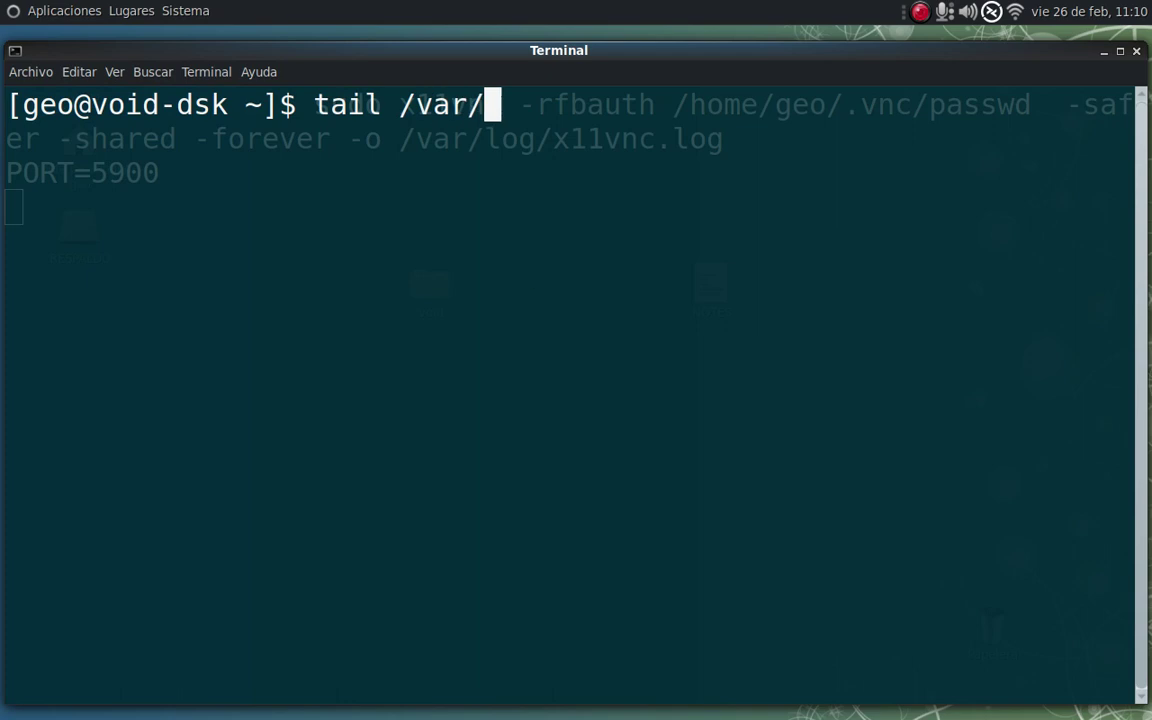
text(log/x)
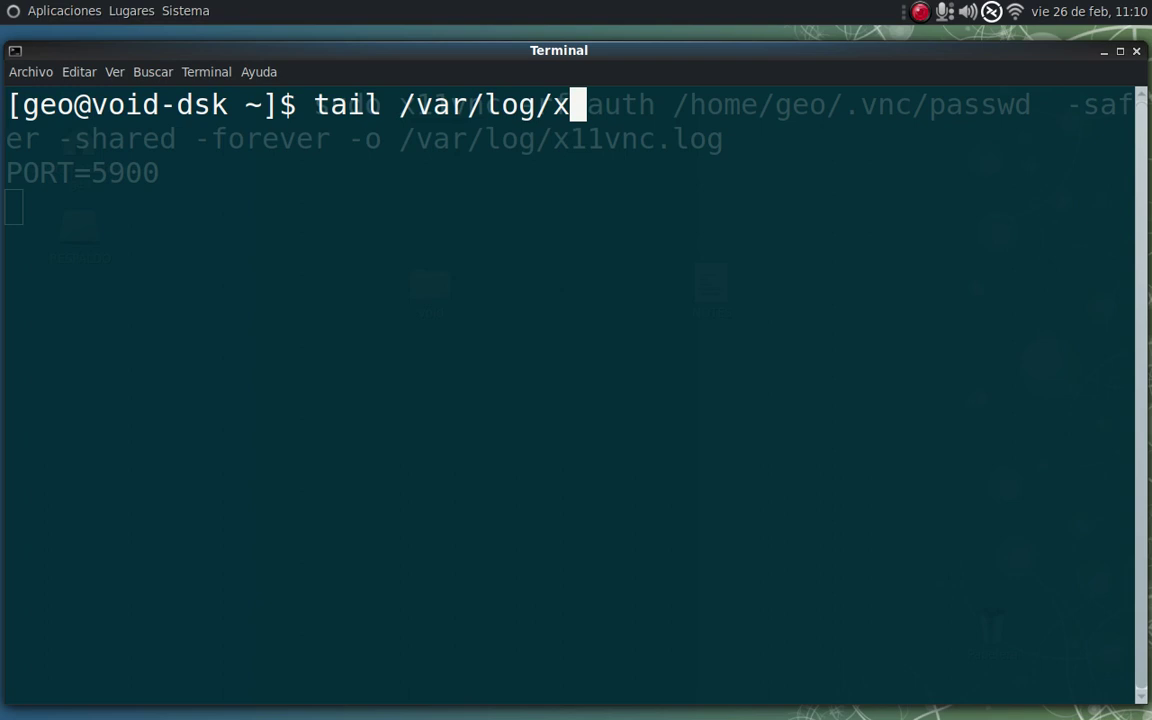
key(Tab)
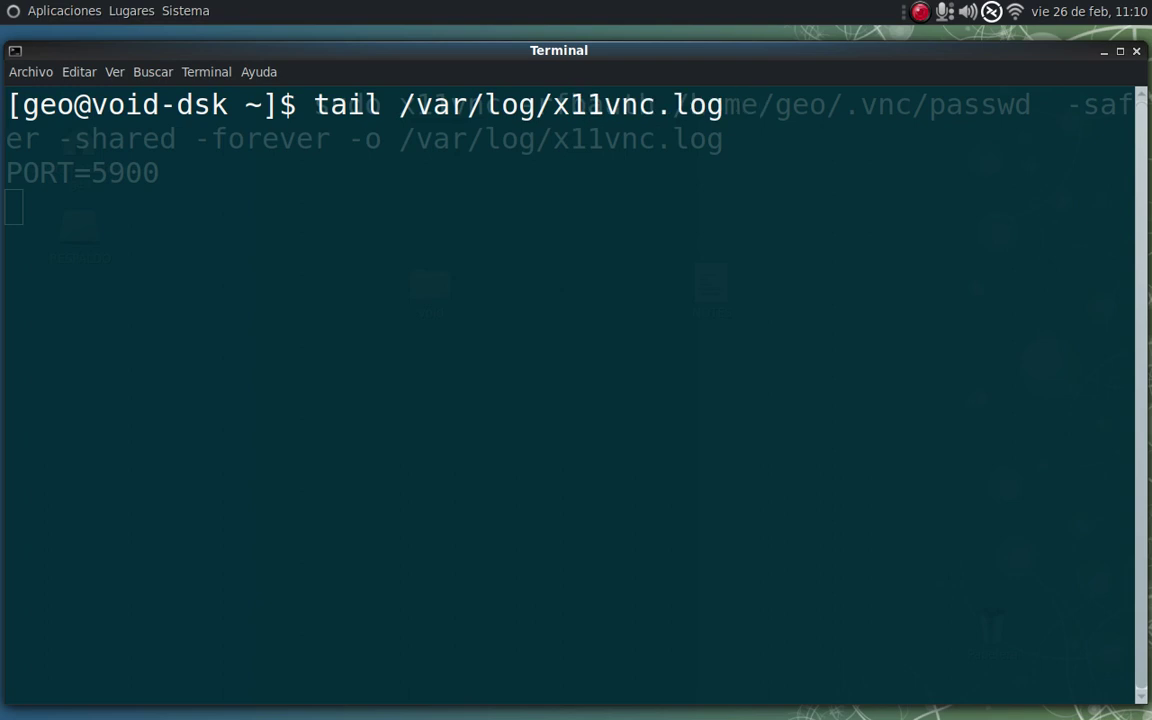
key(Return)
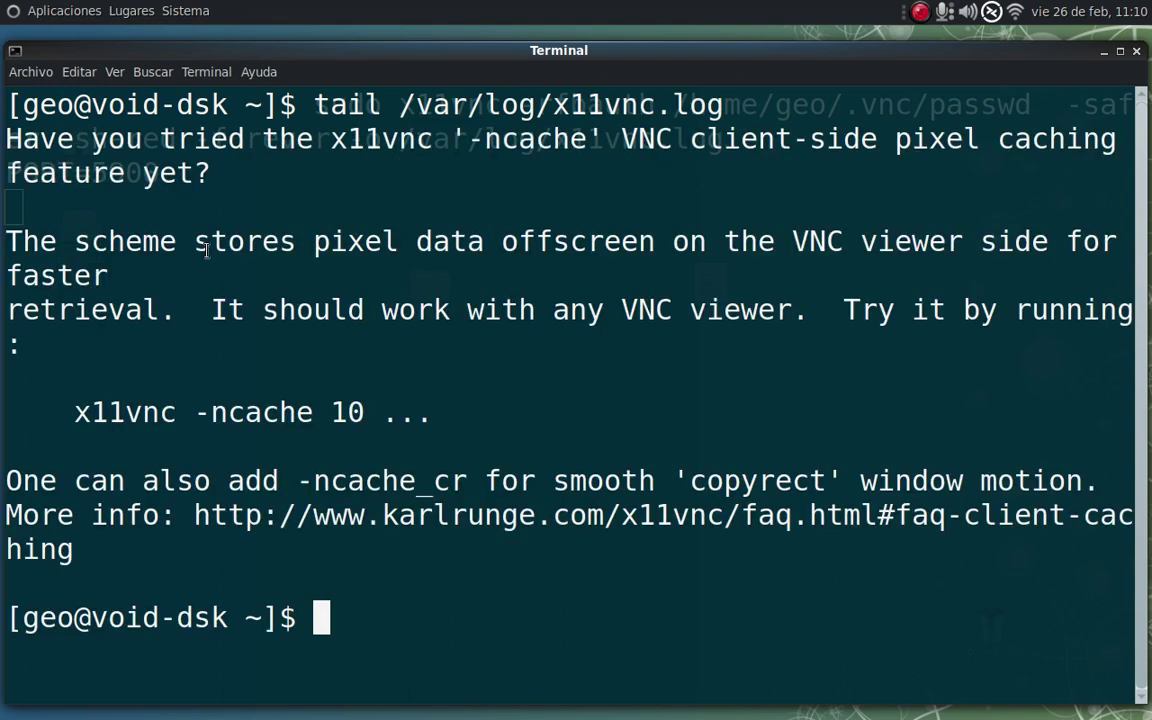
Highlight the log text about the -ncache pixel caching feature, then clear the selection.
drag(92, 173, 527, 545)
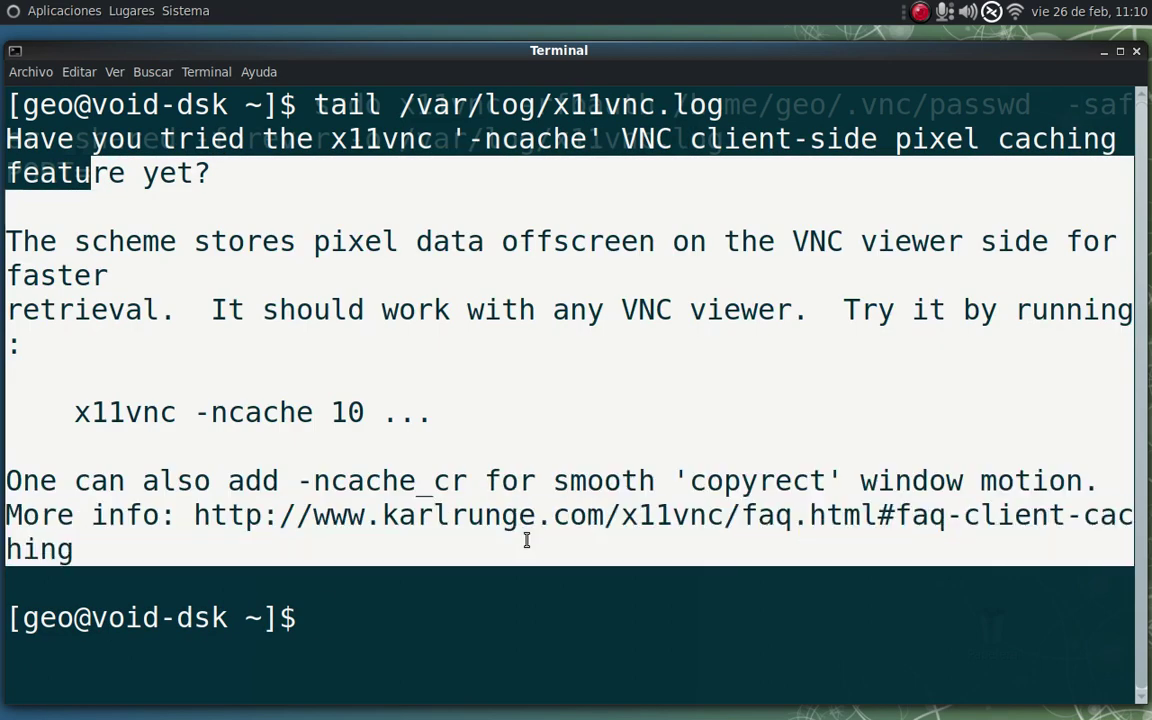
click(679, 419)
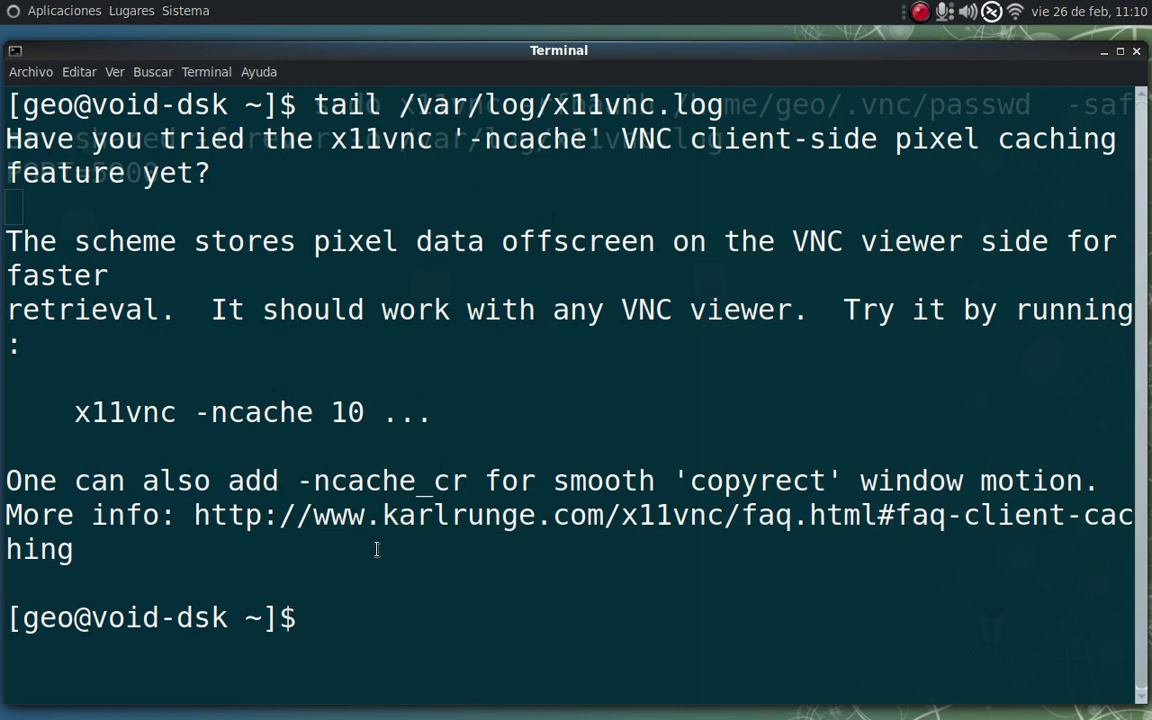
drag(363, 540, 125, 160)
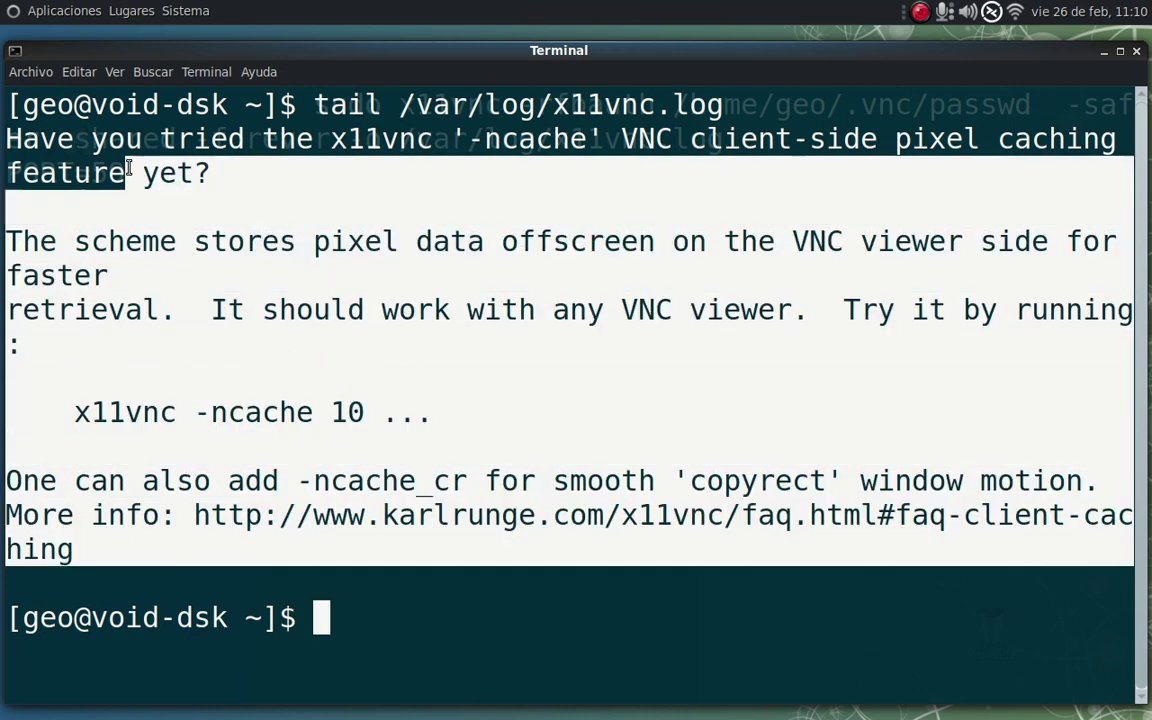
click(205, 222)
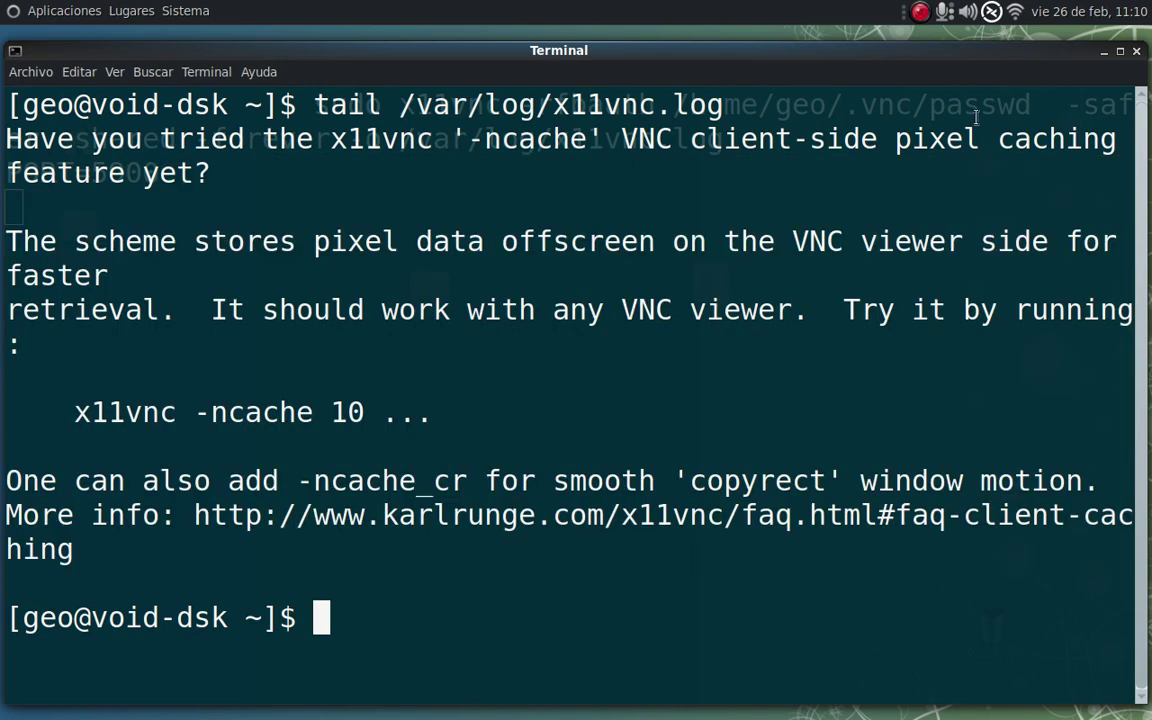
Stop the running x11vnc server and close both terminal windows.
click(1137, 50)
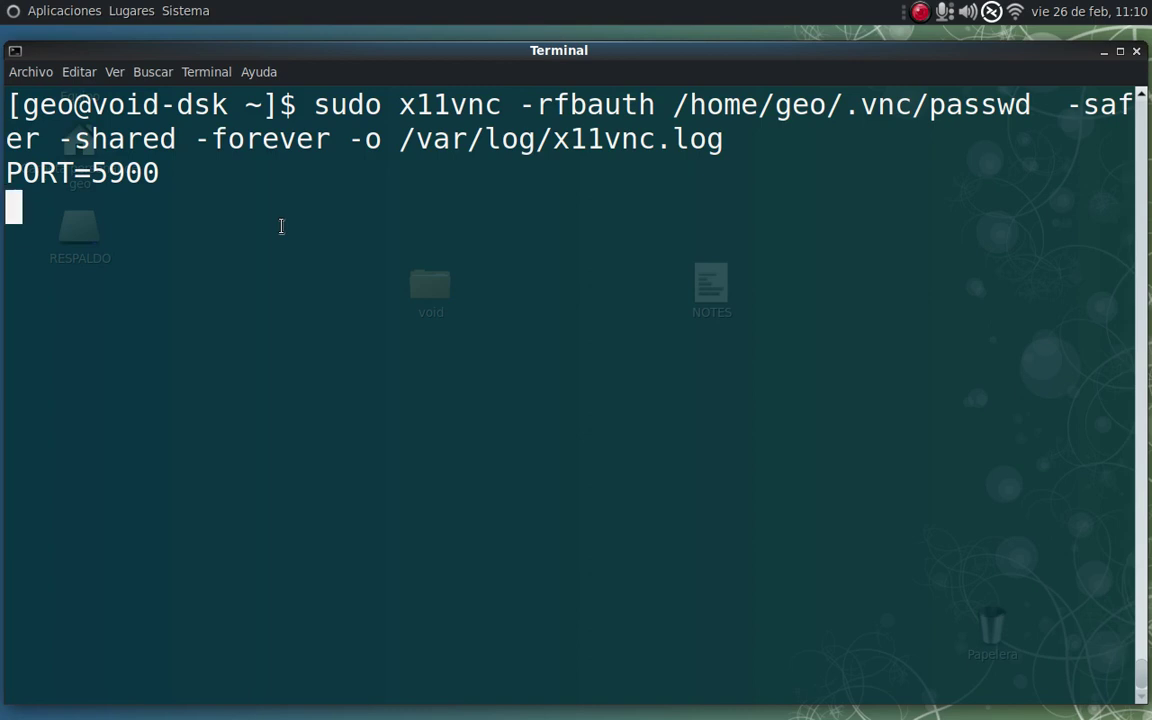
key(ctrl+c)
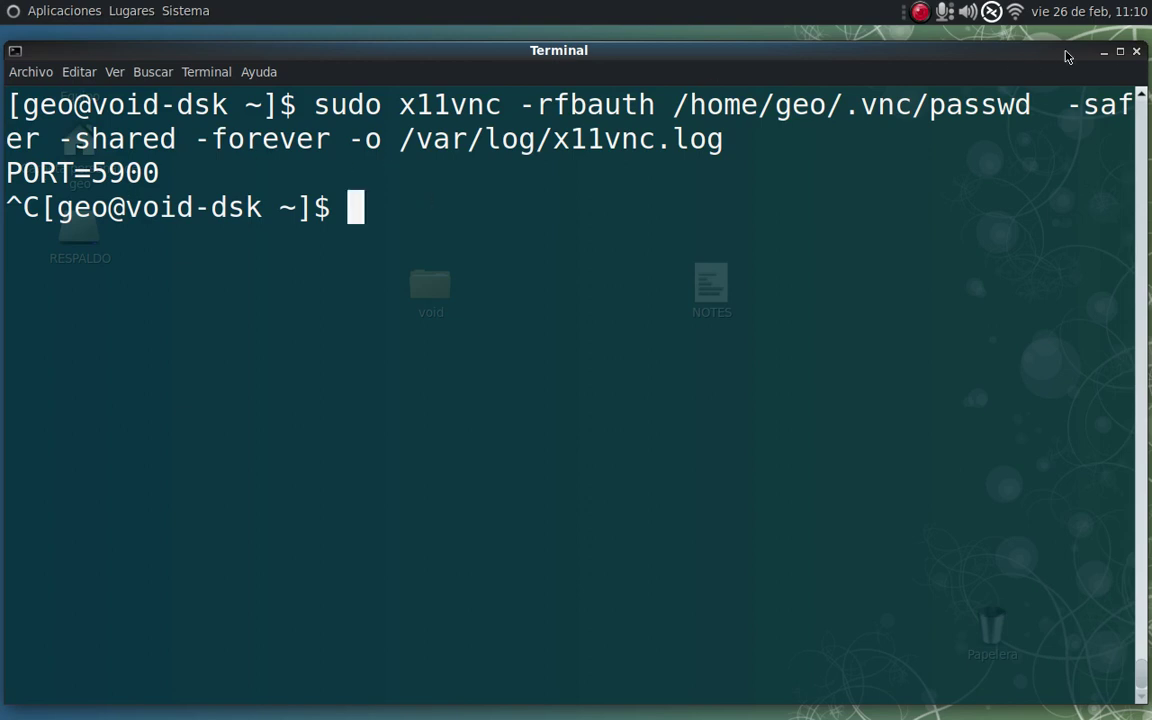
click(1137, 51)
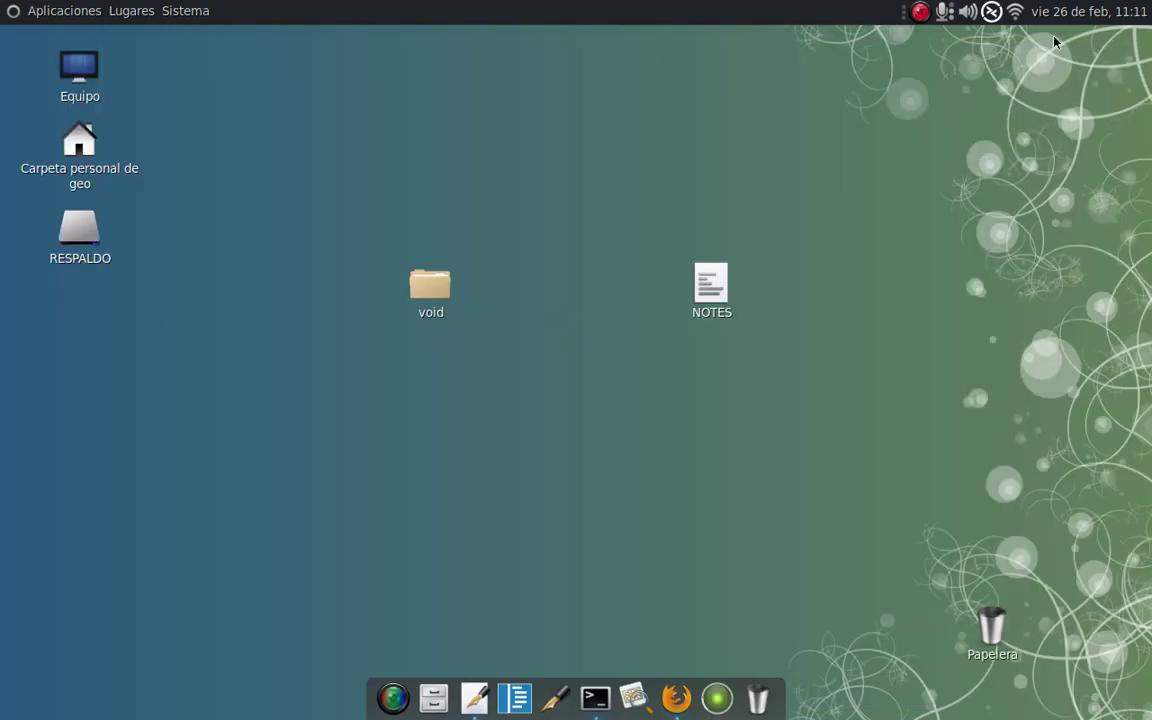
Open the saved VNC remote desktop connection and log in with the VNC password.
click(991, 12)
click(975, 33)
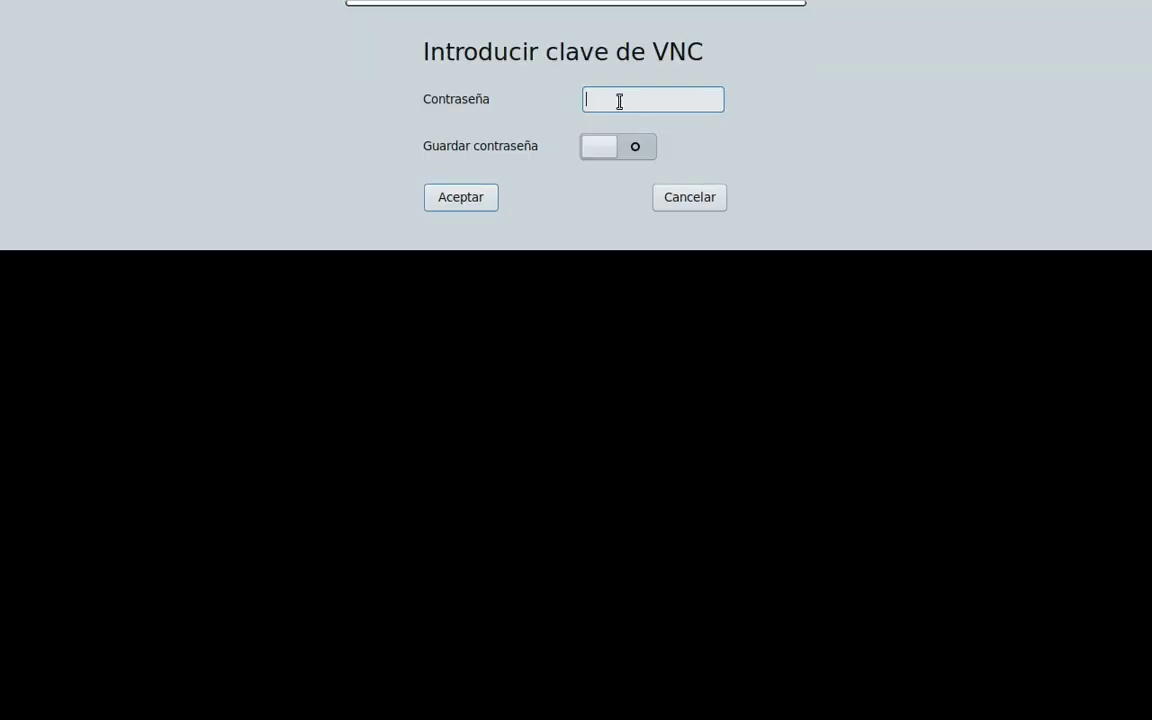
text(******)
key(Return)
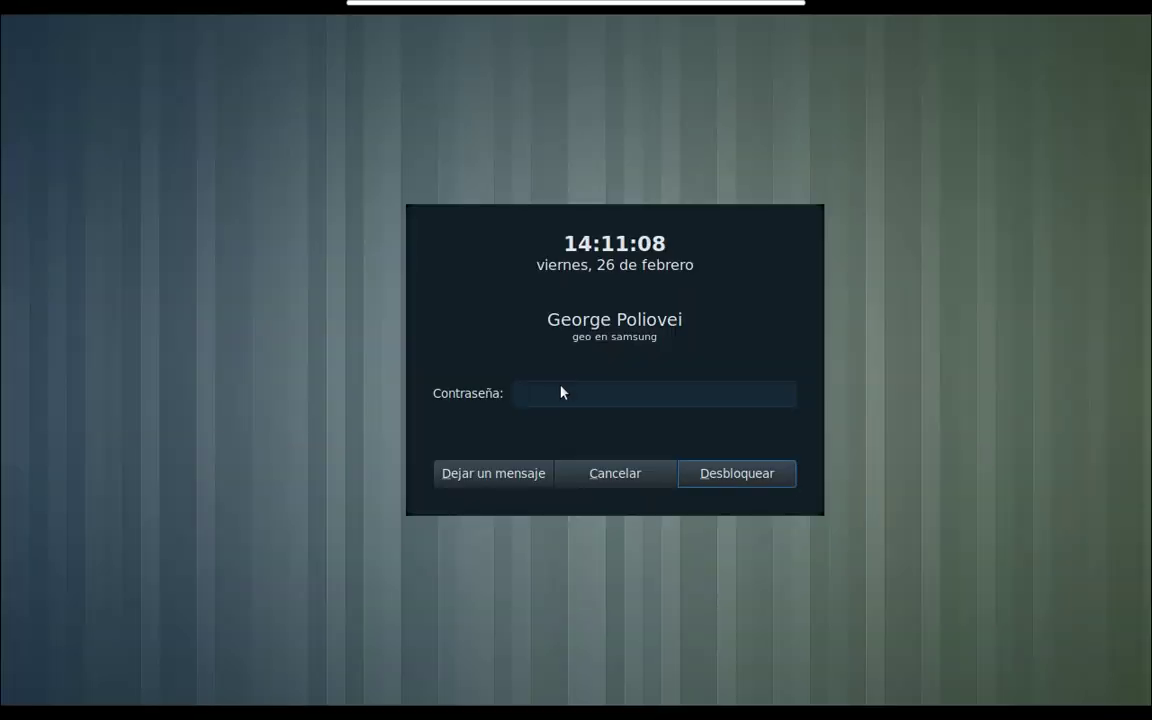
Unlock the remote desktop with the account password and close the terminal window showing the network interface listing.
text(••)
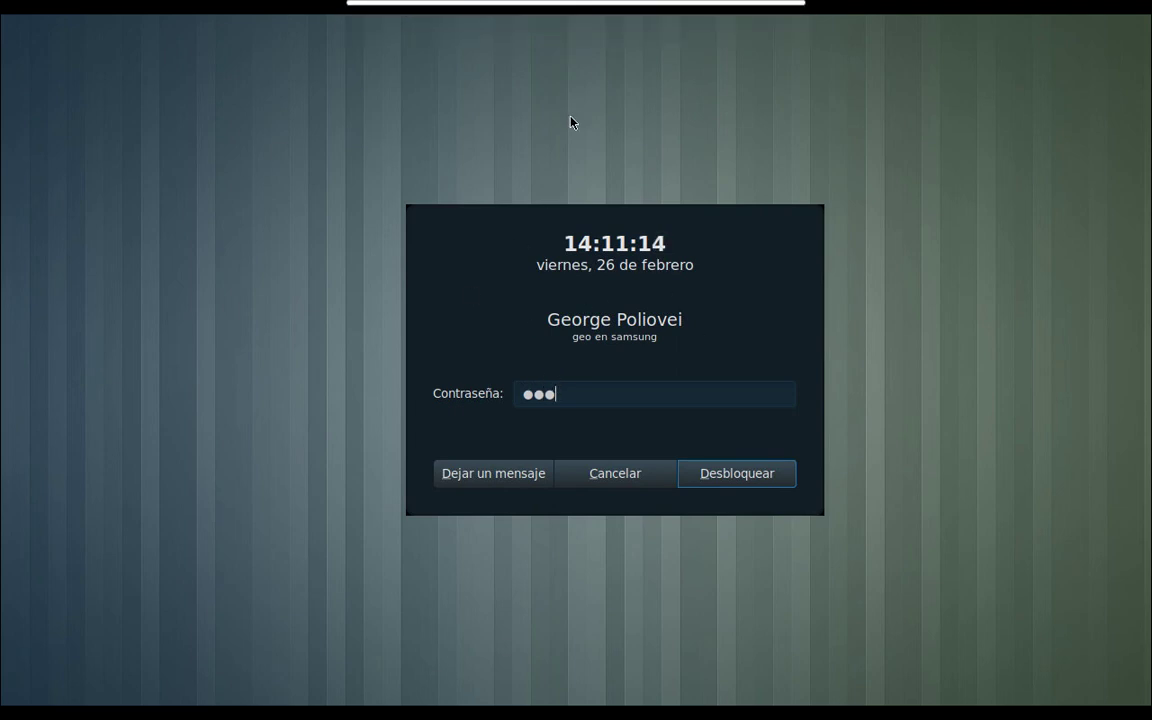
key(Return)
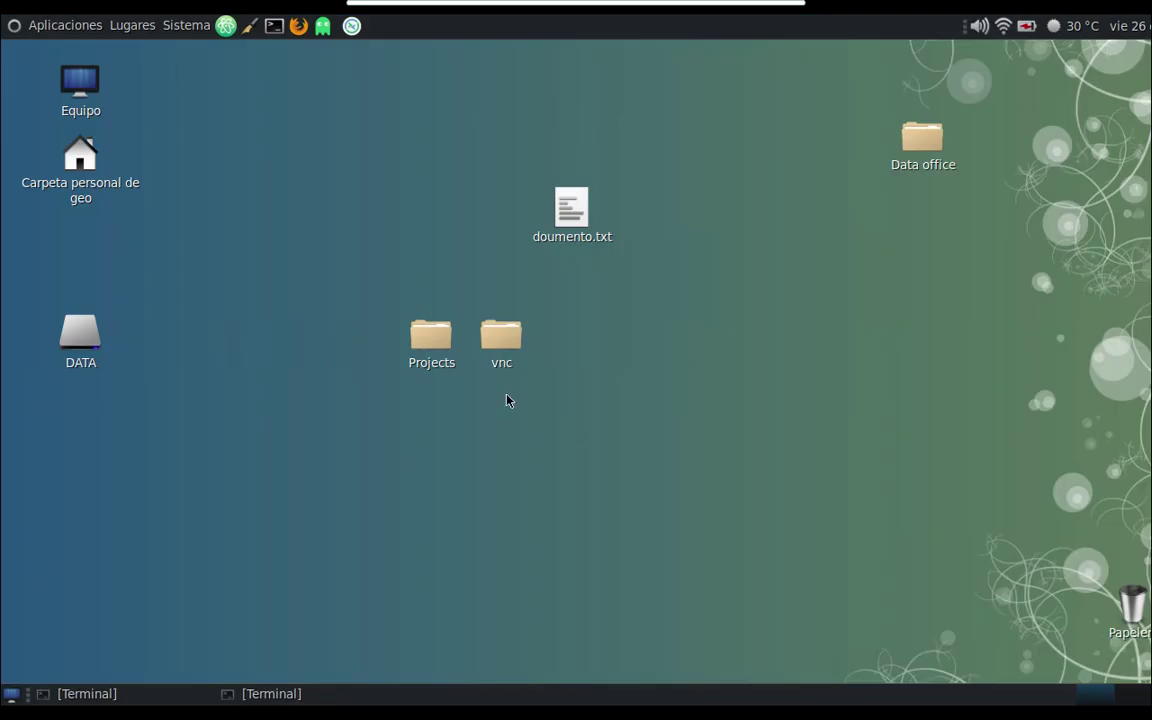
click(283, 697)
click(280, 700)
click(283, 699)
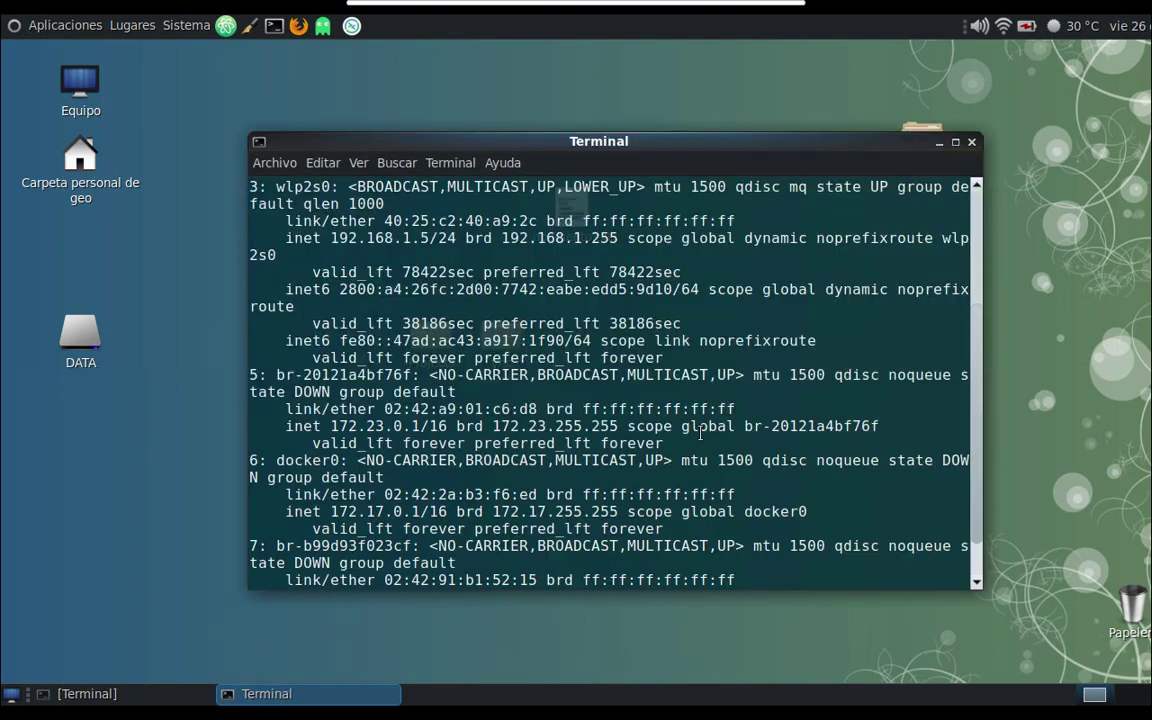
click(973, 143)
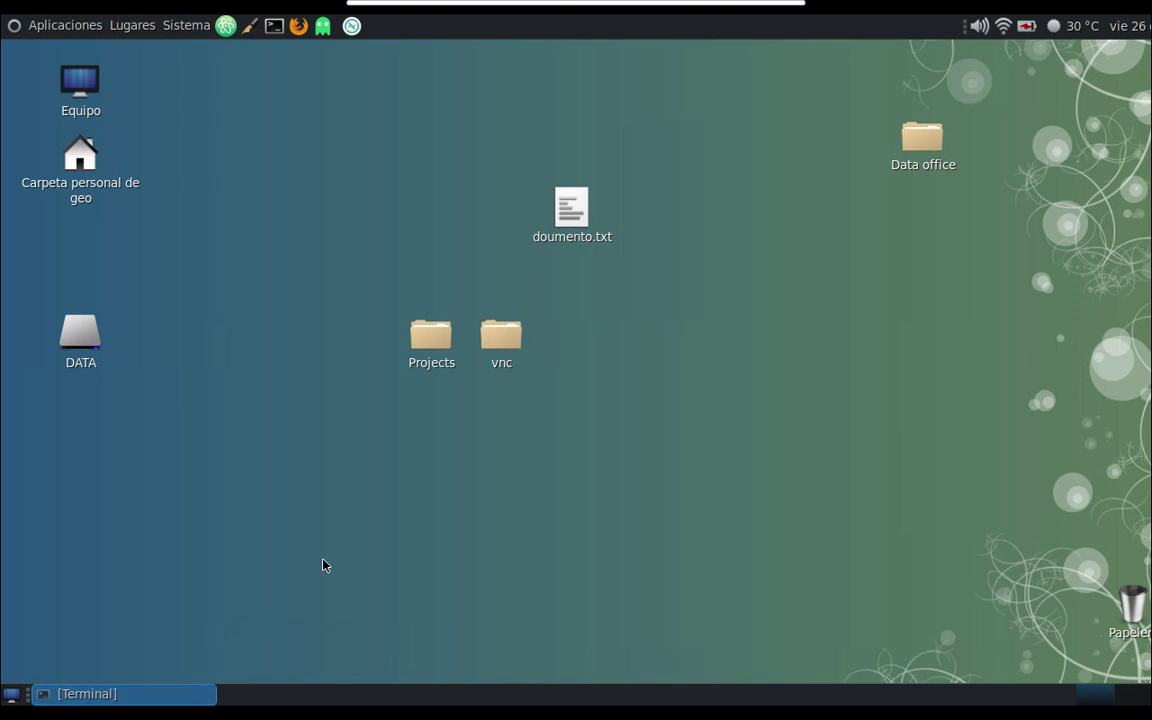
Restore the remaining terminal and highlight the running sudo /usr/bin/x11vnc command, clearing the selection when finished.
click(159, 696)
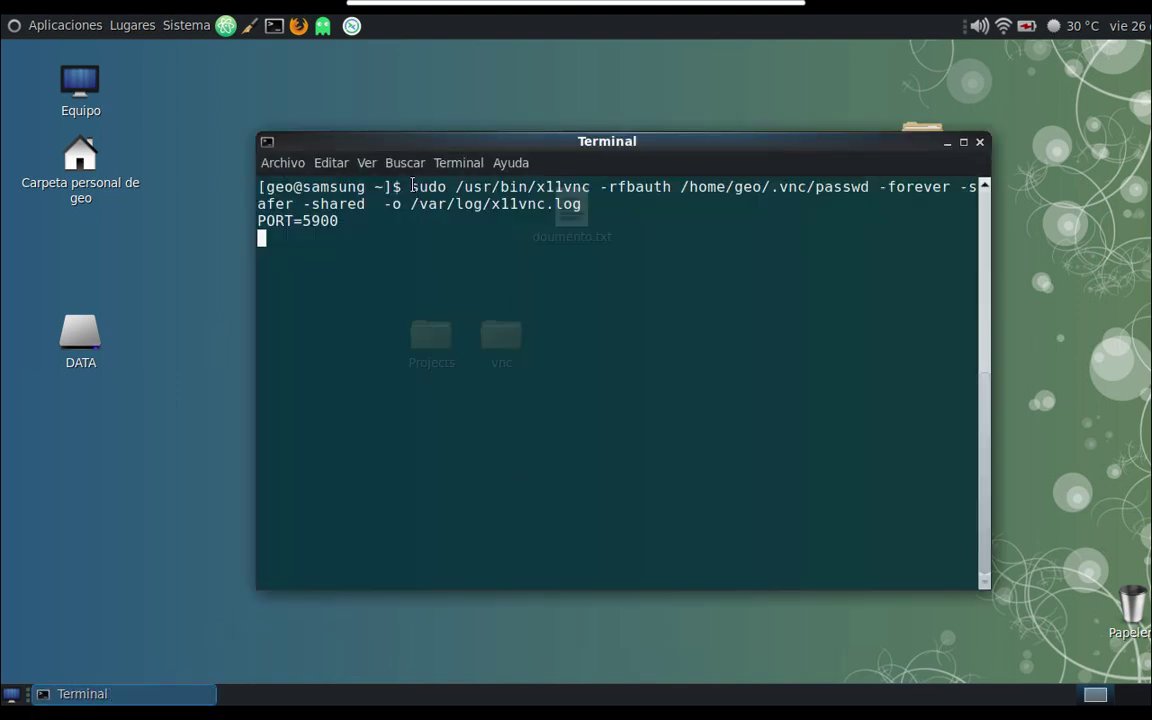
drag(410, 187, 734, 199)
click(384, 226)
Minimize the terminal running x11vnc and disconnect the "Conexión lap voidlinux" remote session.
click(942, 143)
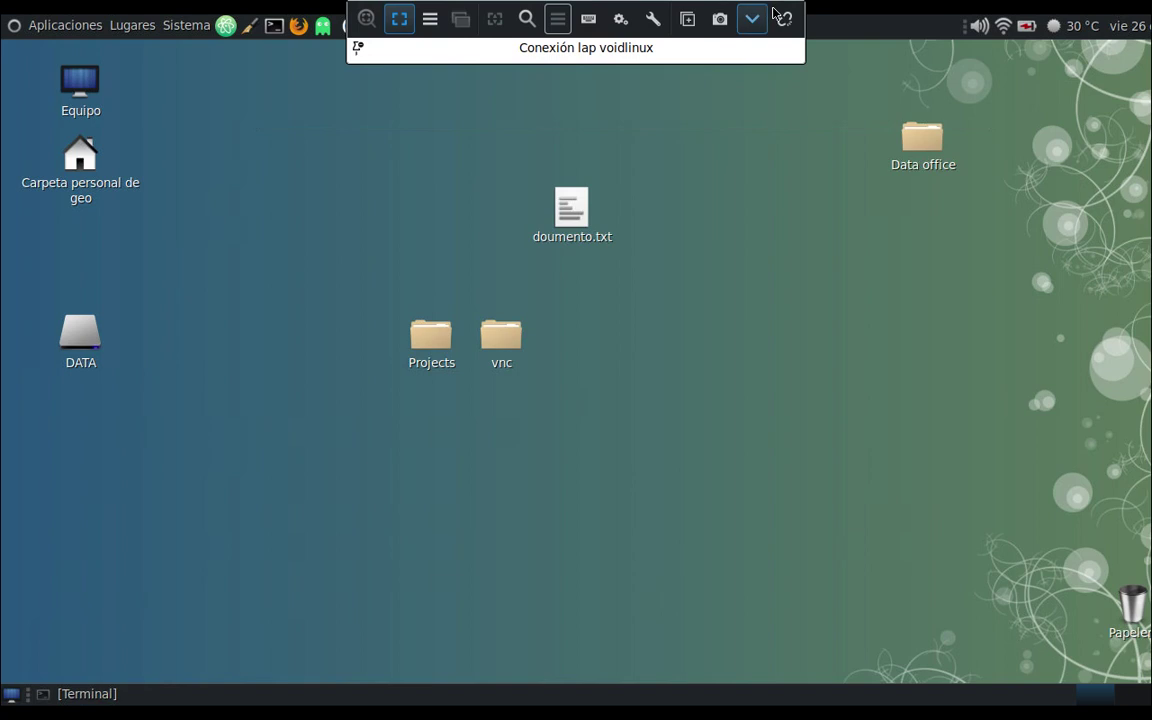
click(785, 18)
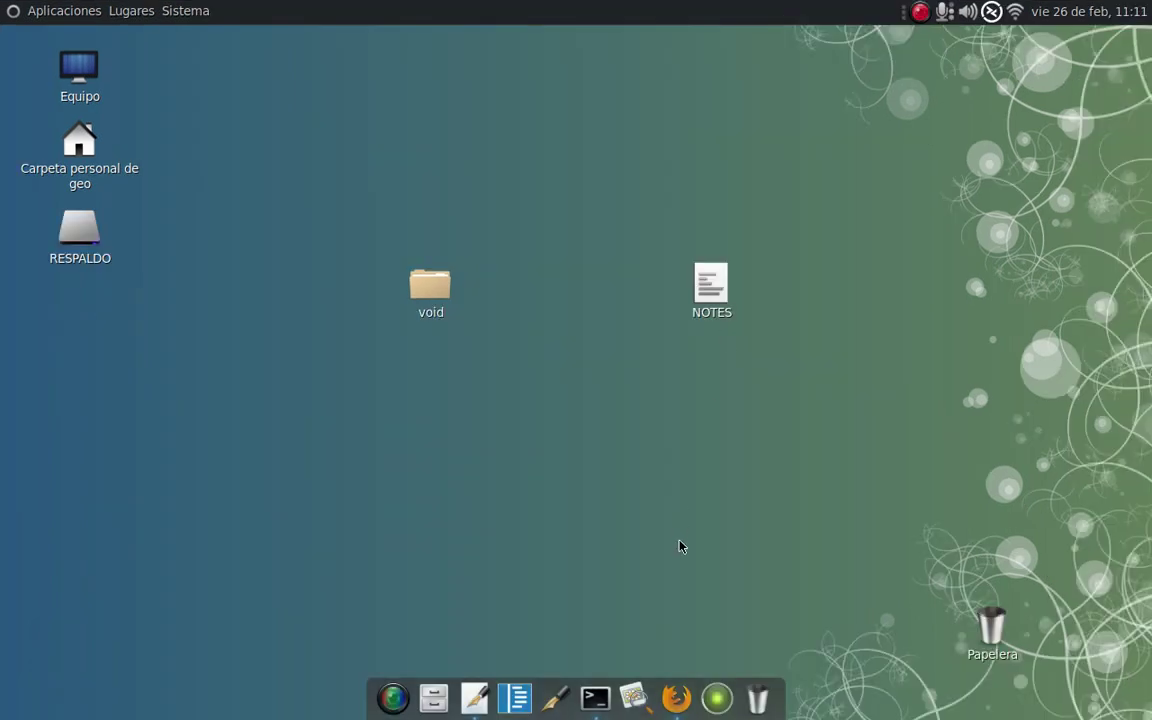